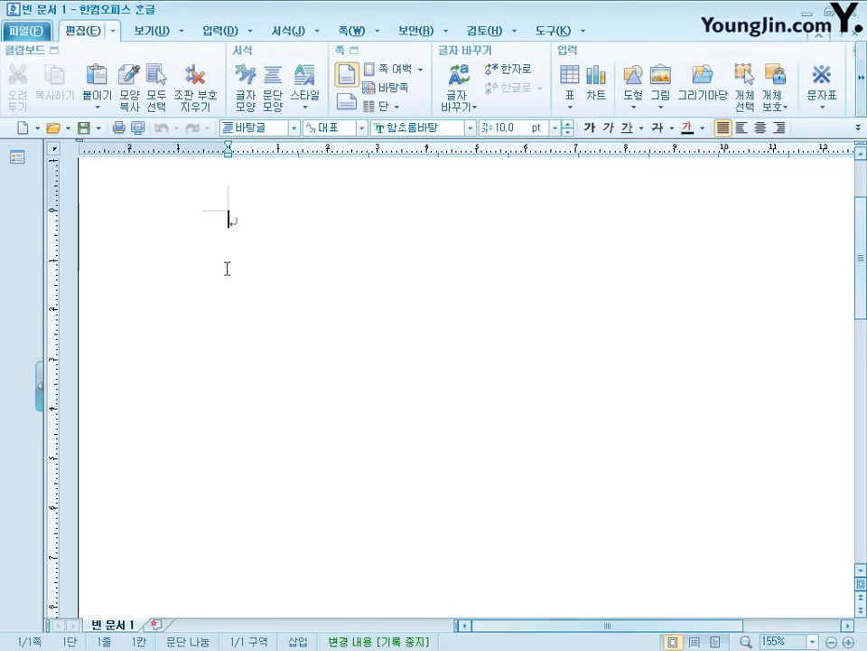
Save the blank document in the ITQ folder as an HWP file named with the candidate number and name
click(82, 128)
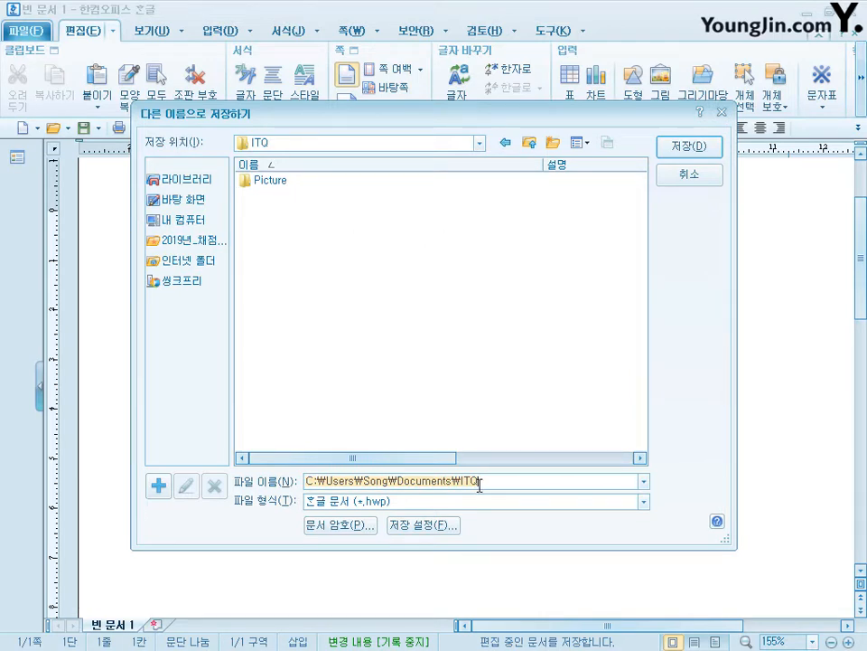
text(20202010-홍길동)
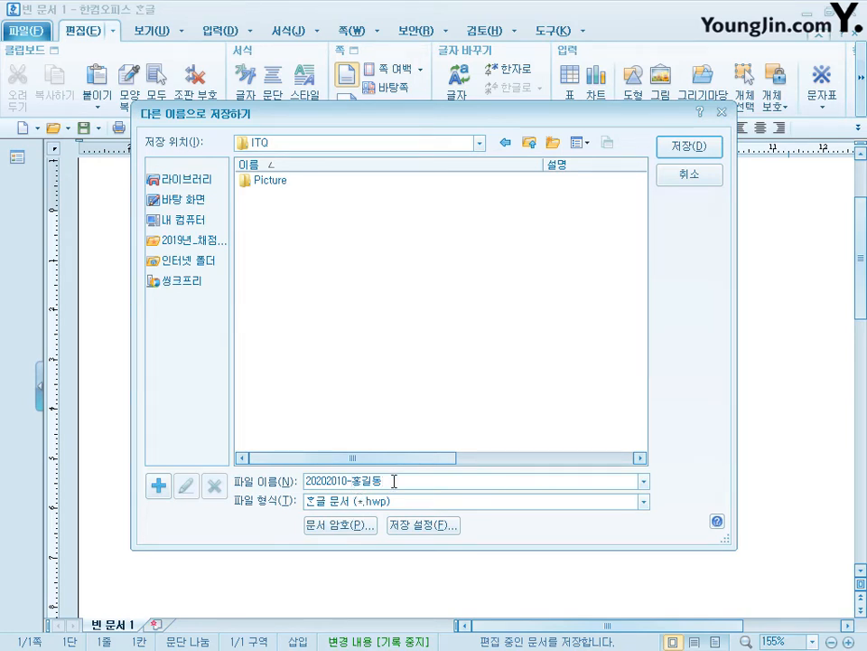
drag(351, 481, 306, 482)
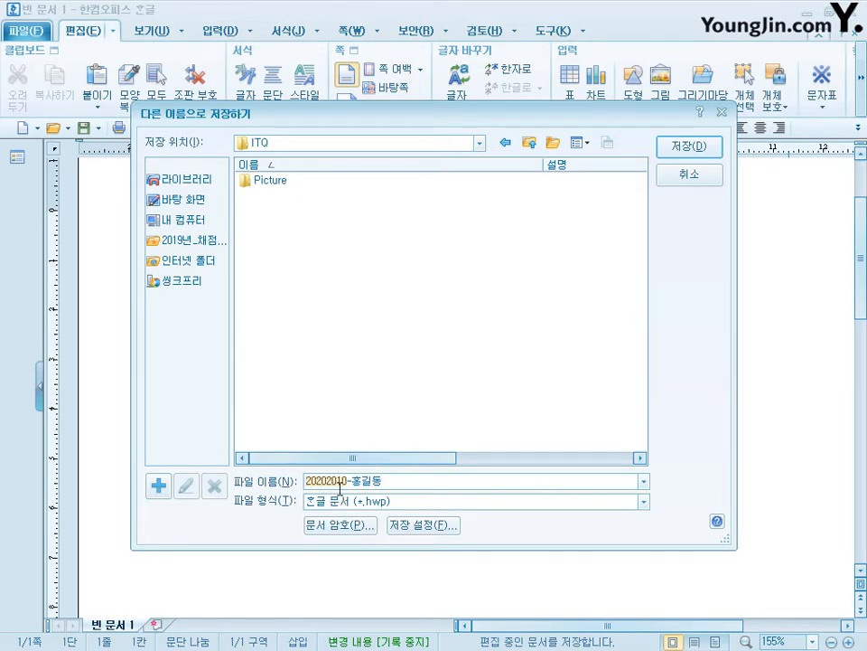
click(702, 156)
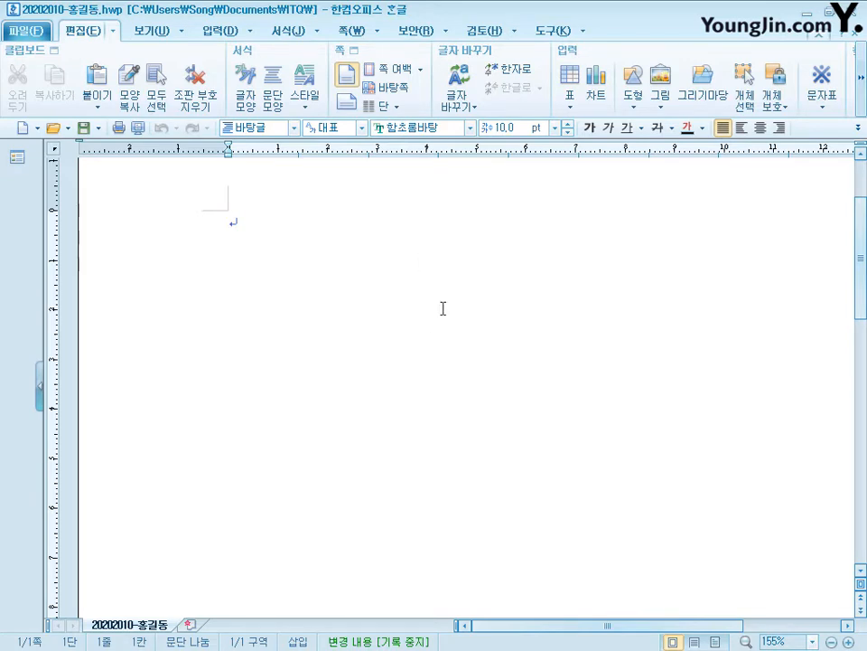
Set the page margins to 10 mm at the top and bottom and 11 mm at the left and right
key(F7)
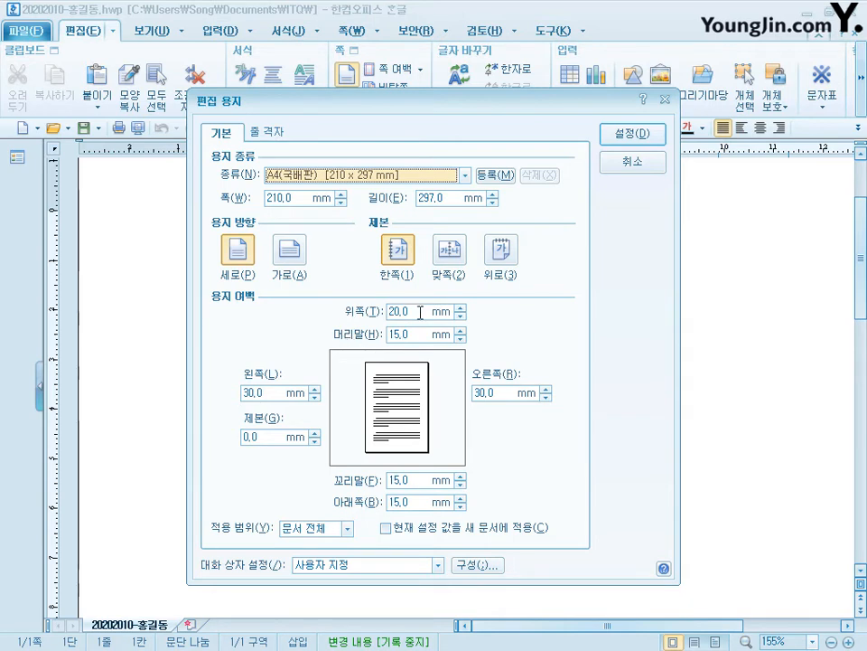
drag(420, 311, 369, 318)
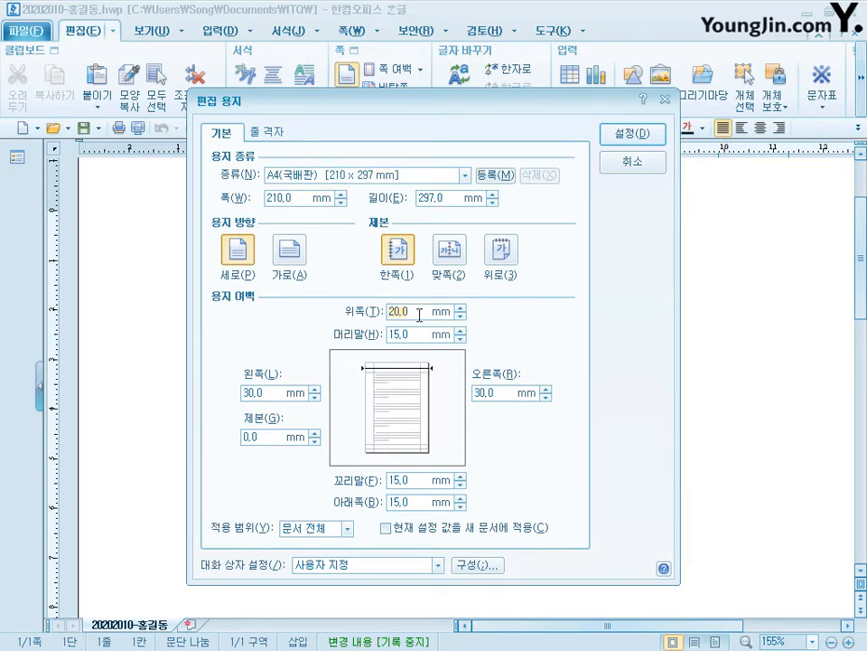
click(453, 496)
key(Tab)
key(Tab)
key(Tab)
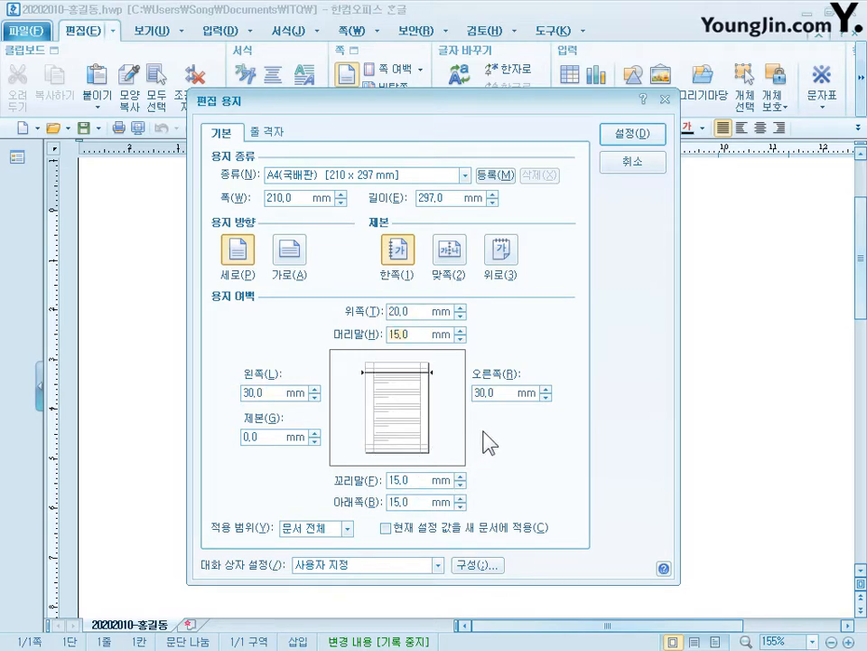
key(Tab)
click(421, 312)
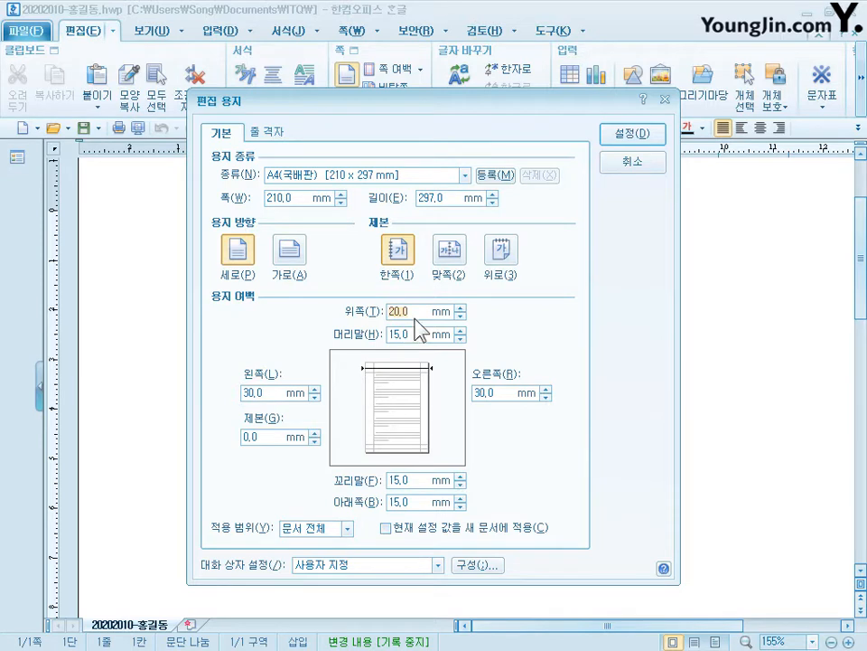
text(10)
key(Tab)
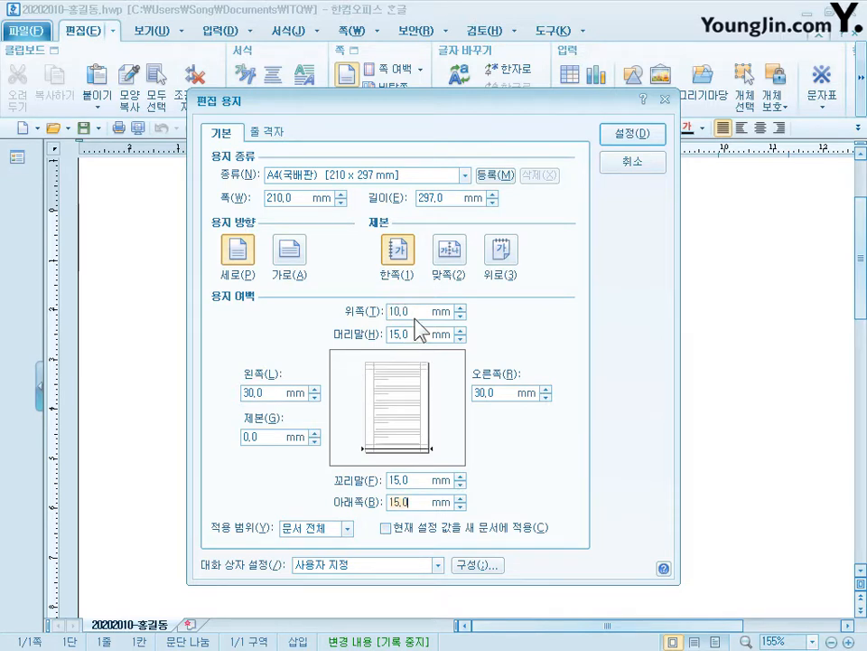
text(10)
key(Tab)
text(11)
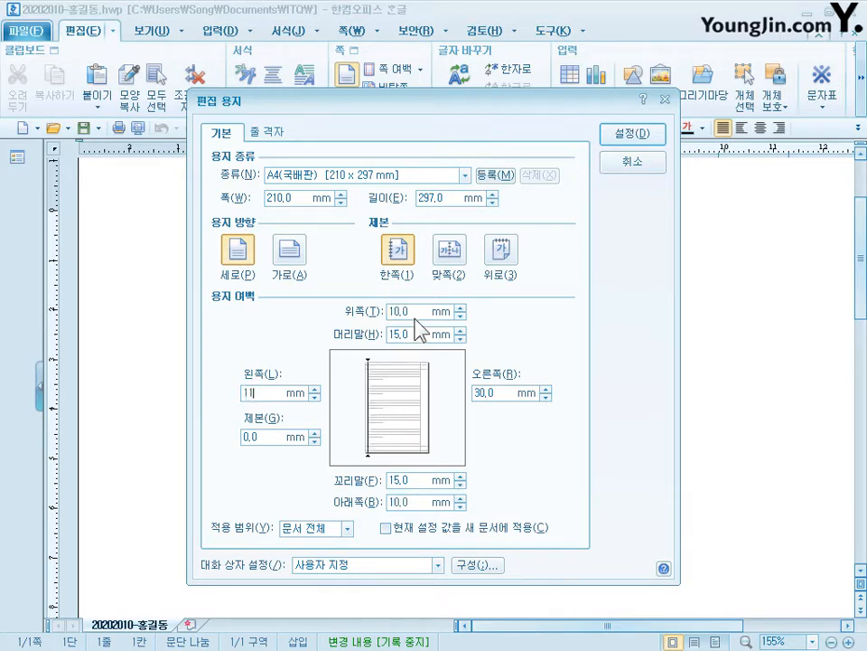
key(Tab)
text(11)
key(Tab)
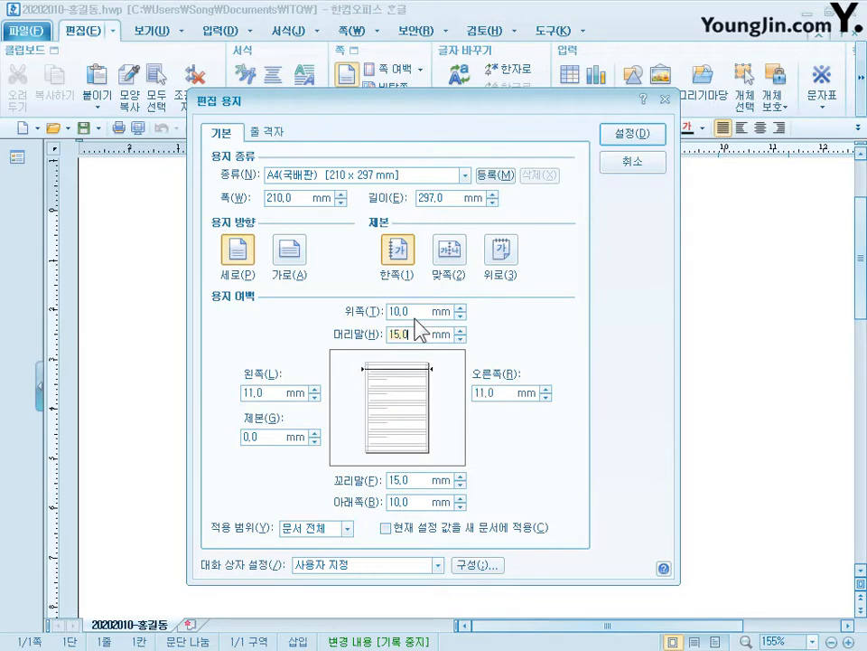
Set the header and footer margins to 10 mm, keep the binding margin at 0 mm, and apply the page setup
text(10)
key(Tab)
text(10)
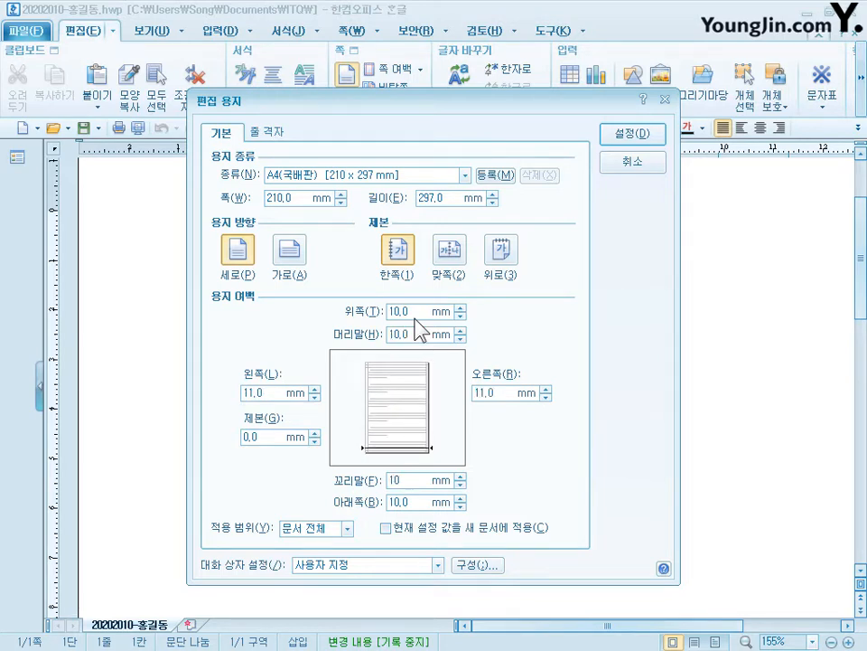
click(278, 436)
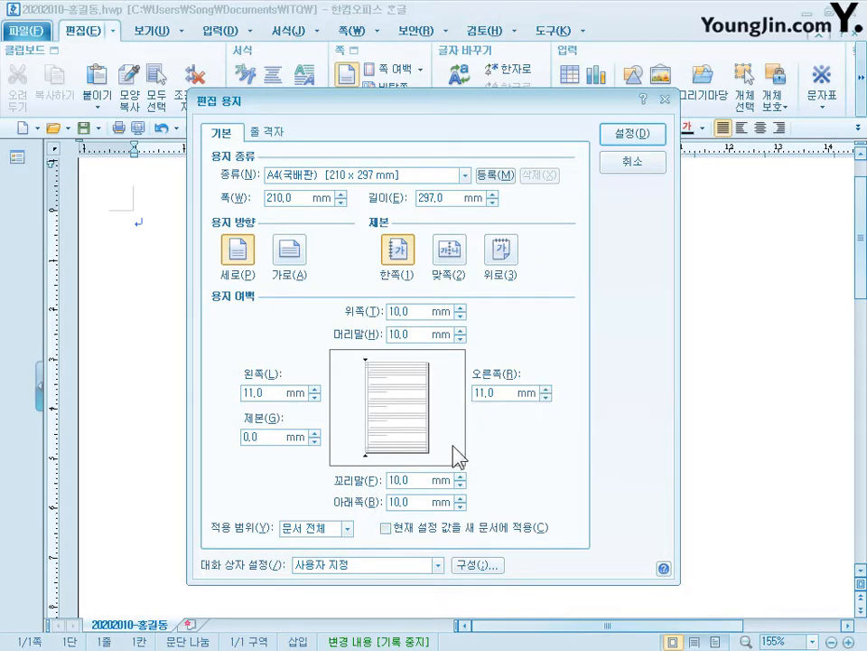
click(655, 134)
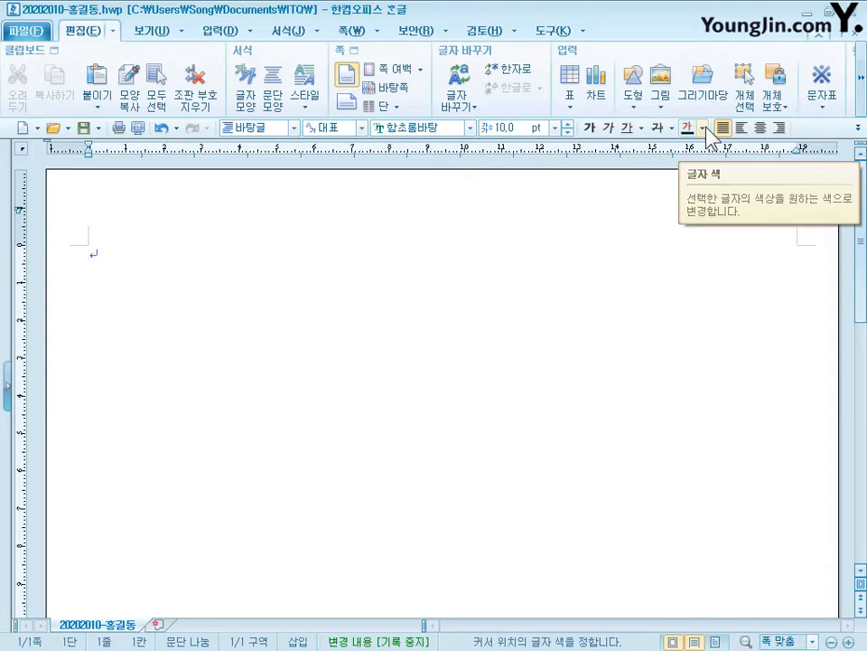
Set the document zoom to fit the page width (폭 맞춤)
click(859, 128)
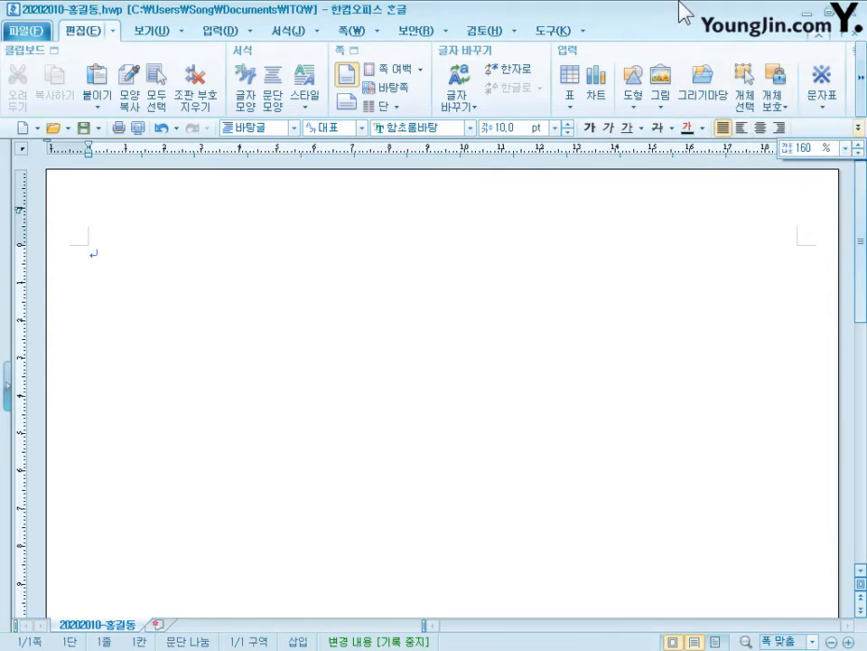
click(156, 33)
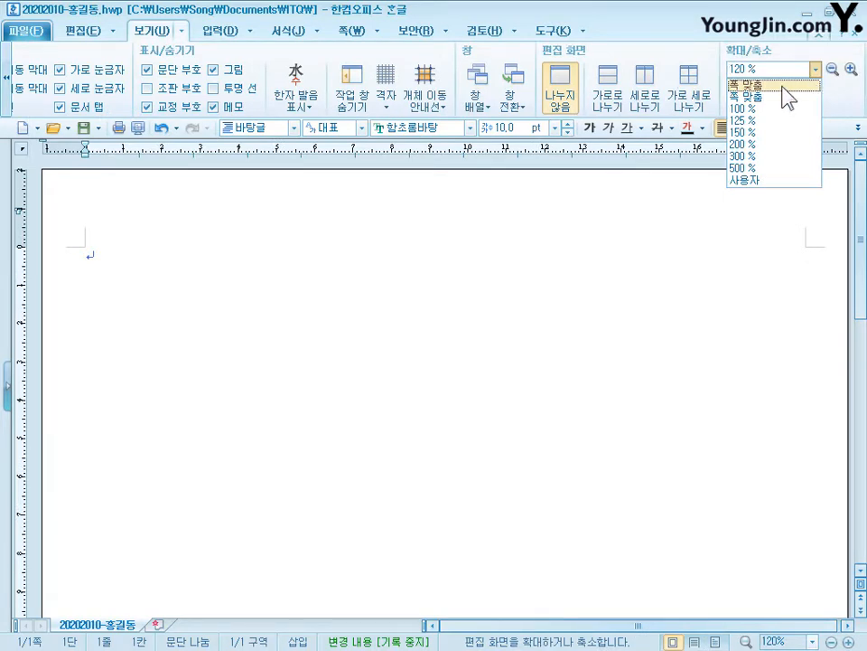
click(782, 96)
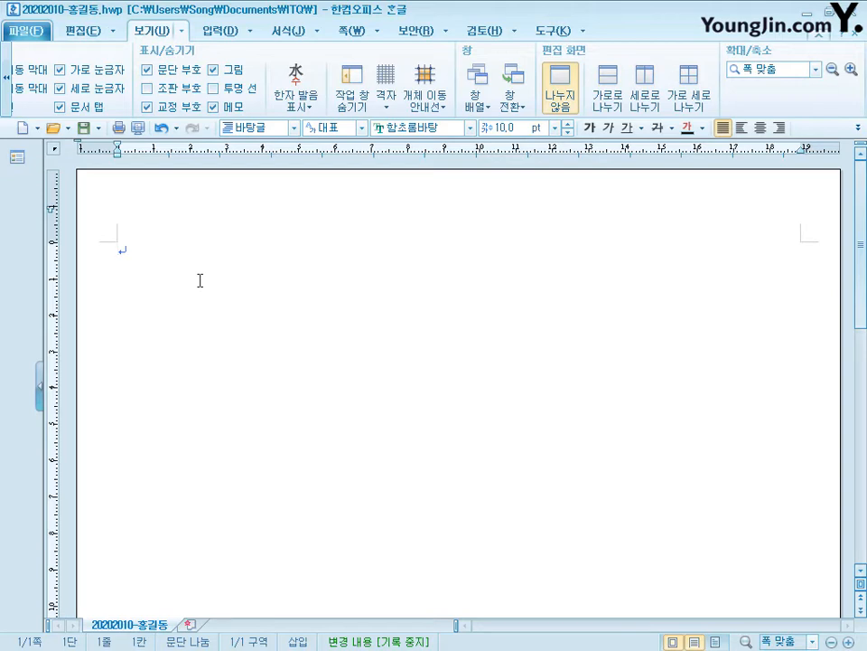
Enter the item numbers 1. and 2. on page one, separated by three blank lines, and add a page break below them
text(1.)
key(Return)
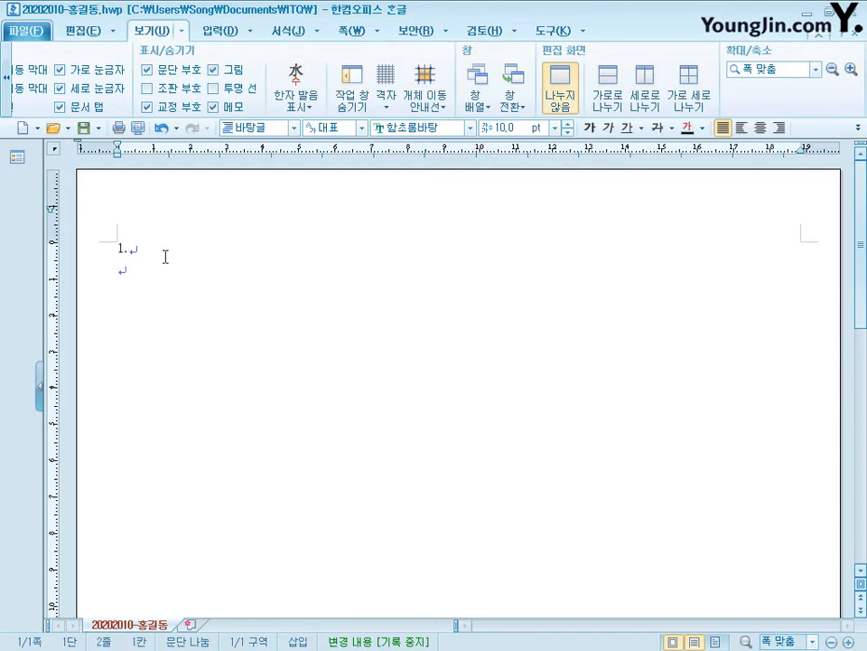
text(2.)
key(Return)
key(Return)
key(ctrl+Return)
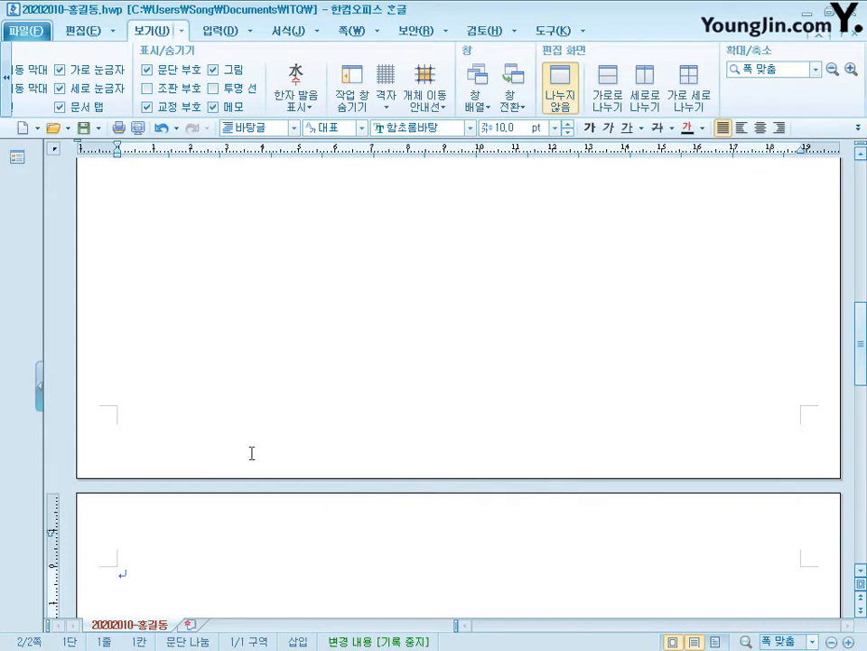
Enter the item numbers 3. and 4. on page two, separated by three blank lines, and add a page break below them
scroll(139, 284, down, 3)
text(3.)
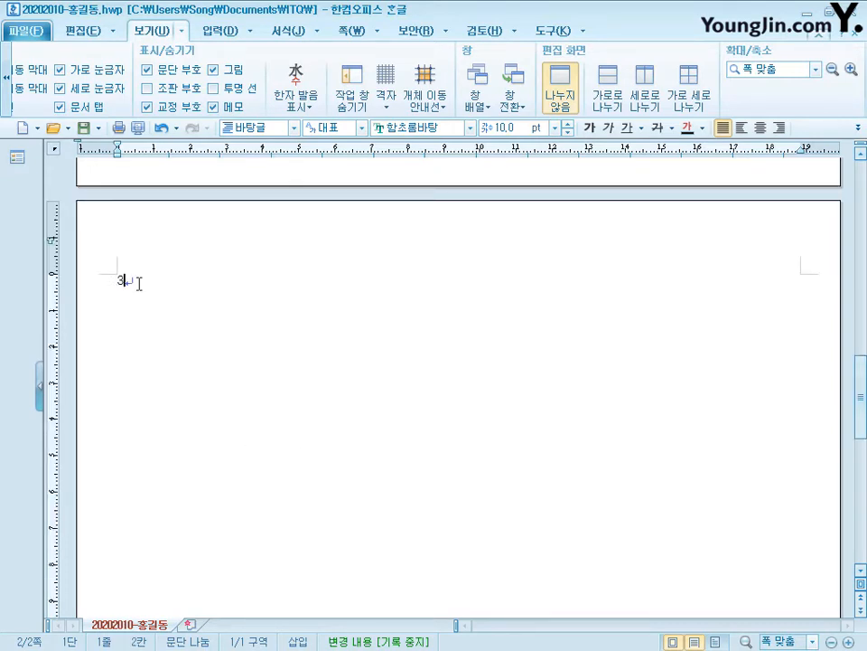
key(Return)
key(Return)
key(Return)
key(Return)
text(4.)
key(Return)
key(Return)
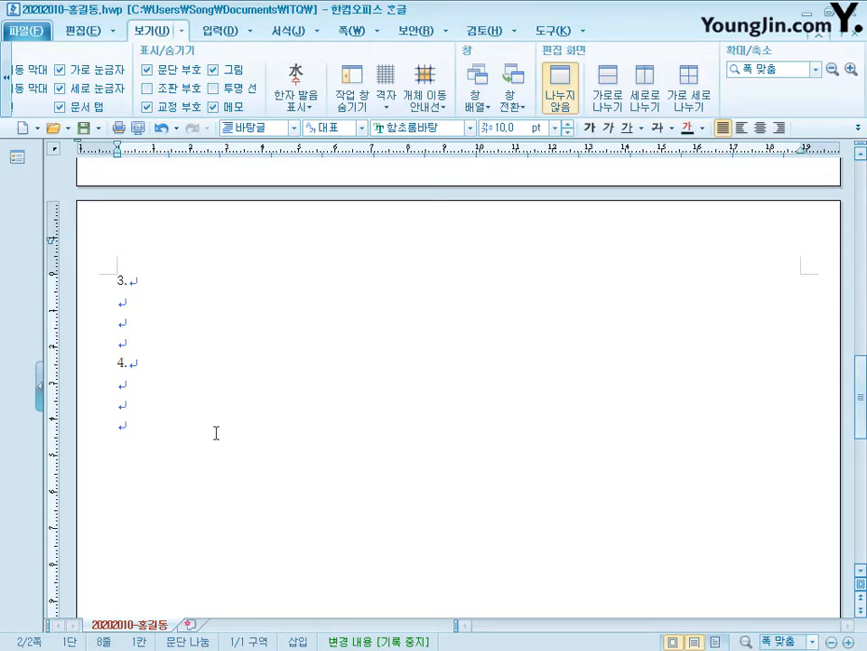
key(ctrl+Return)
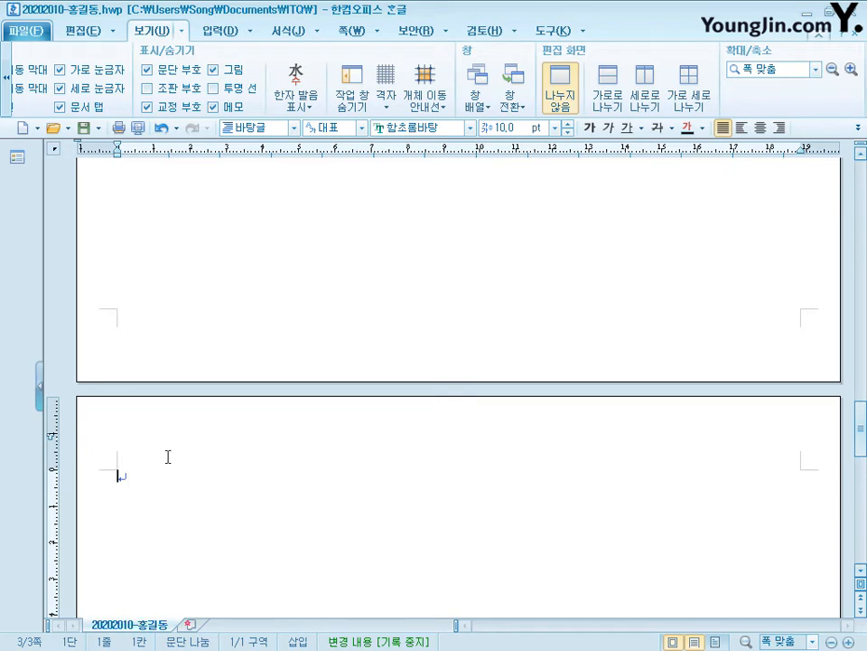
Enter the title "2018 세계 태양에너지 엑스포" on page three and insert a bookmark named 엑스포 at its start
scroll(166, 457, down, 2)
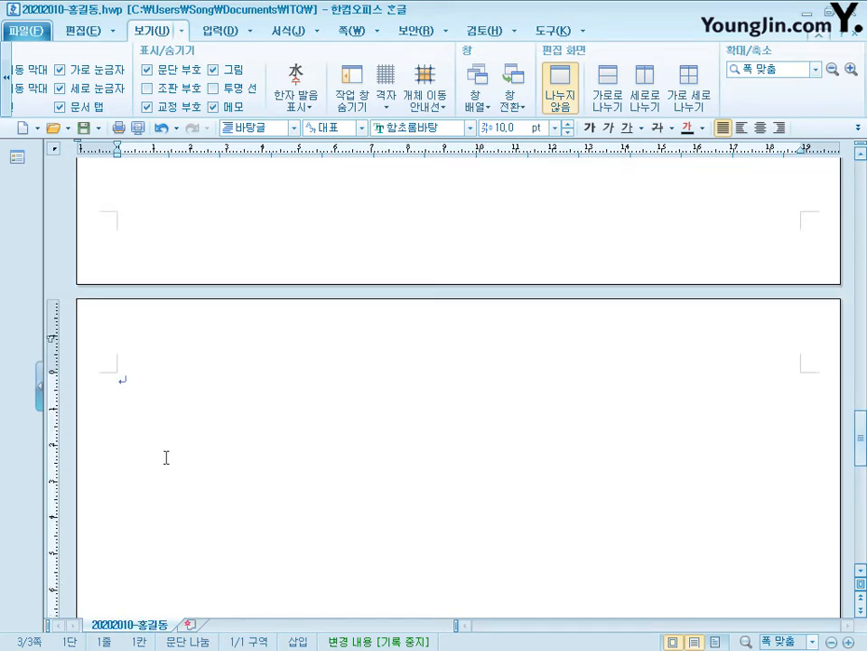
scroll(166, 458, down, 2)
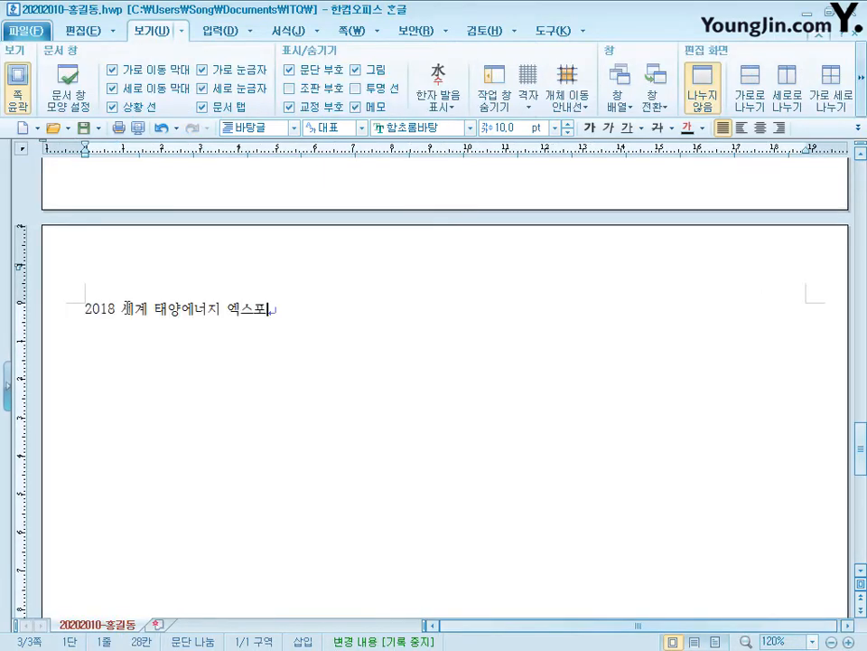
click(82, 309)
click(220, 31)
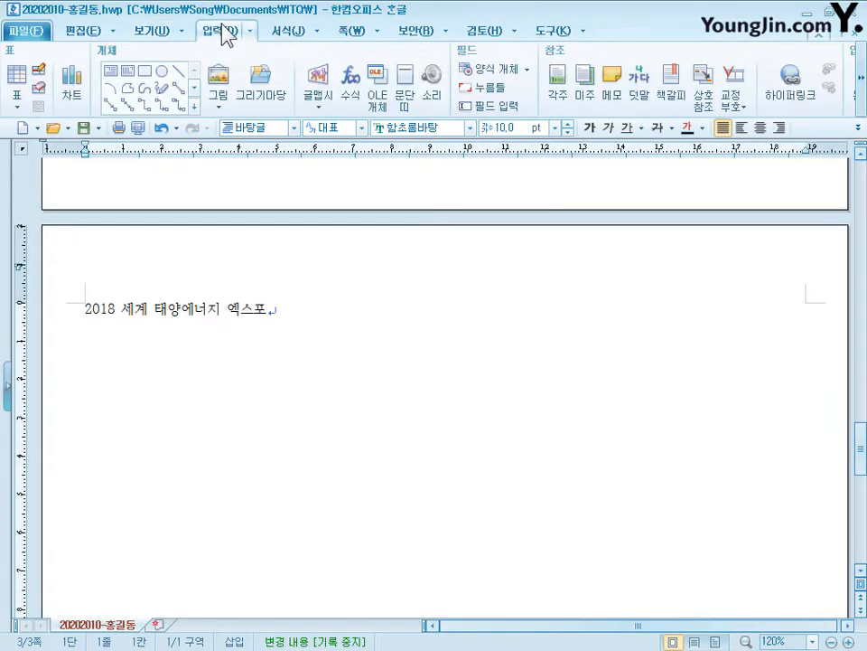
click(671, 90)
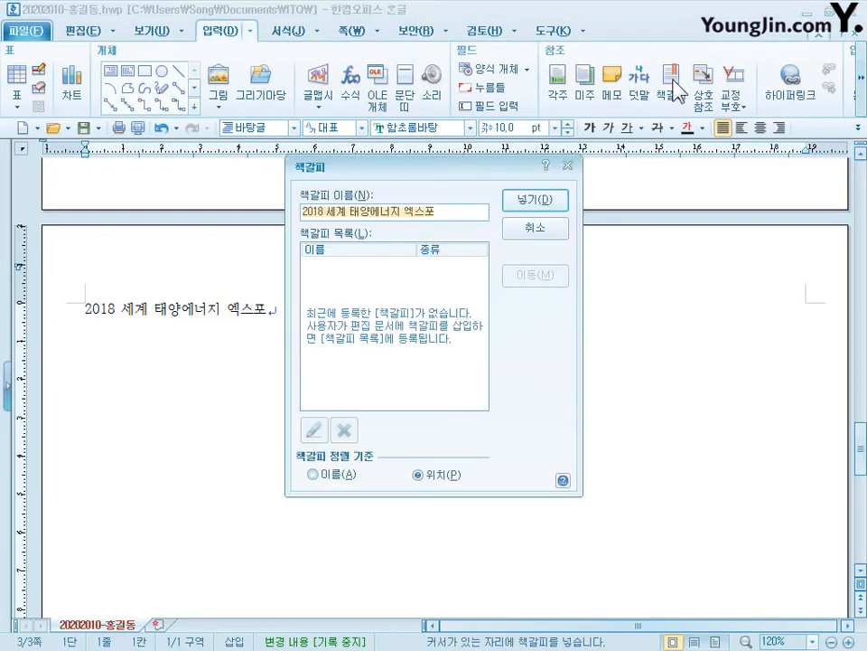
text(엑스포)
click(535, 199)
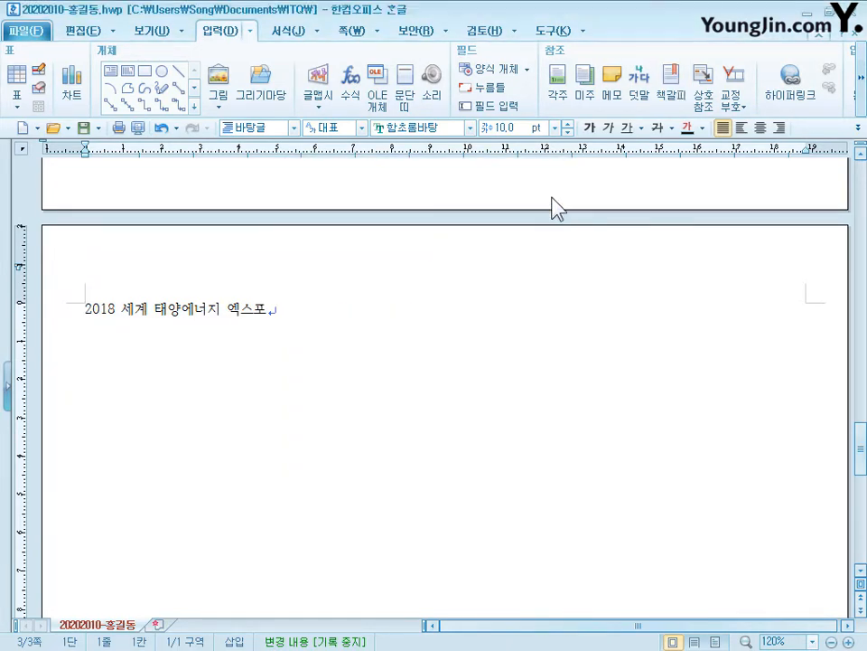
Show the control codes (조판 부호) to check the bookmark before the title, and hide them again
click(151, 34)
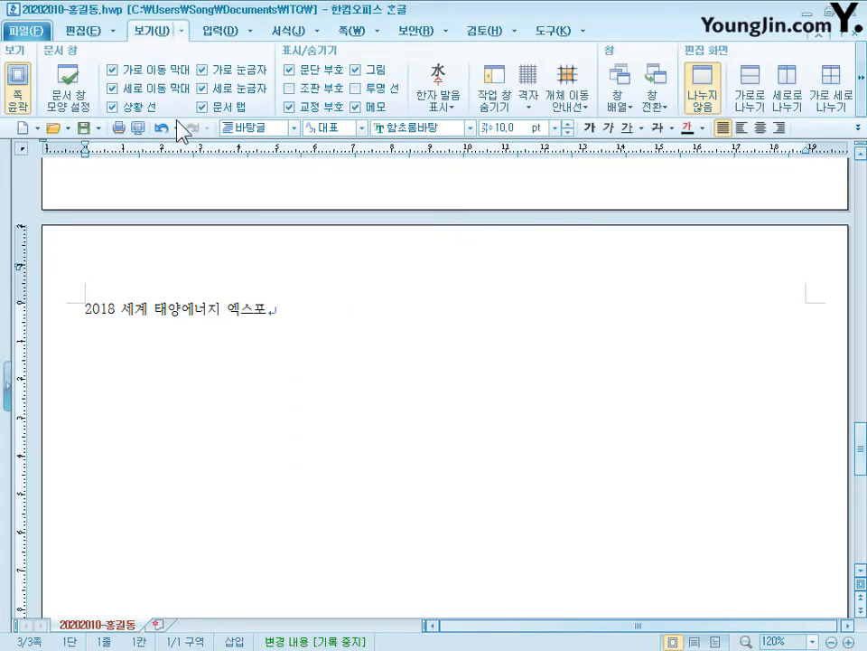
click(320, 90)
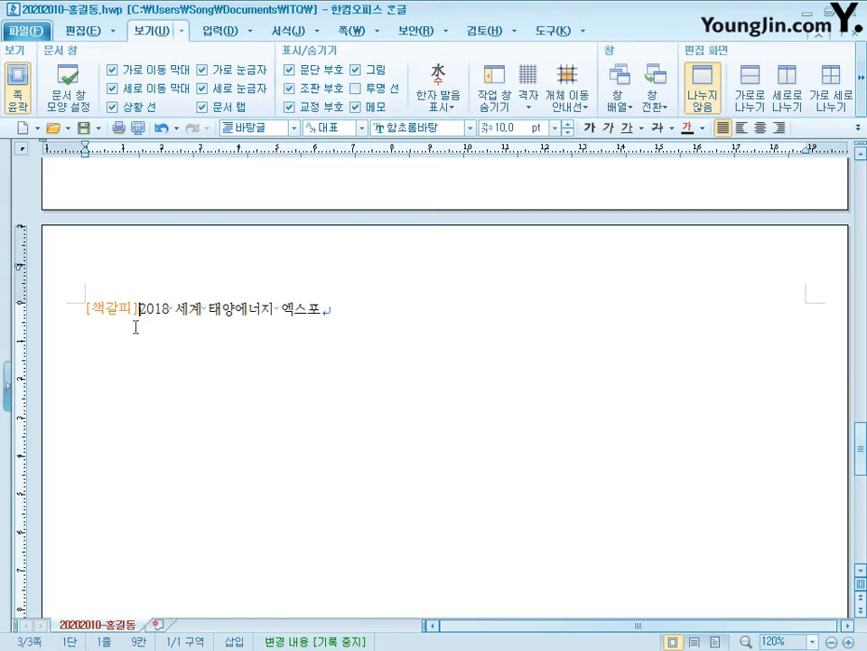
click(298, 88)
Under item 1. on page one, enter the English paragraph starting "As the only Korean photovoltaic exhibition" and the Korean paragraph starting "아시아를 대표하는"
drag(861, 457, 861, 188)
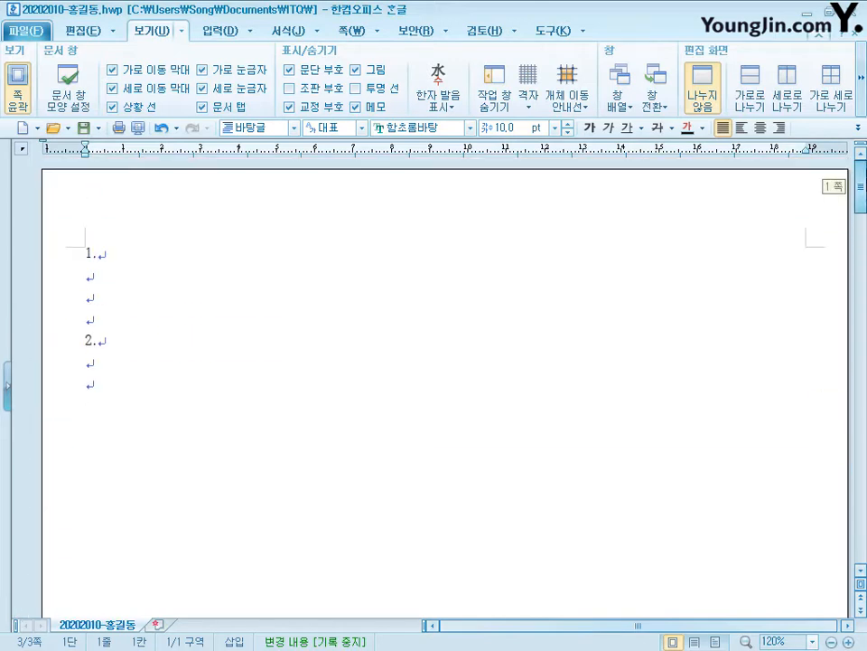
click(114, 276)
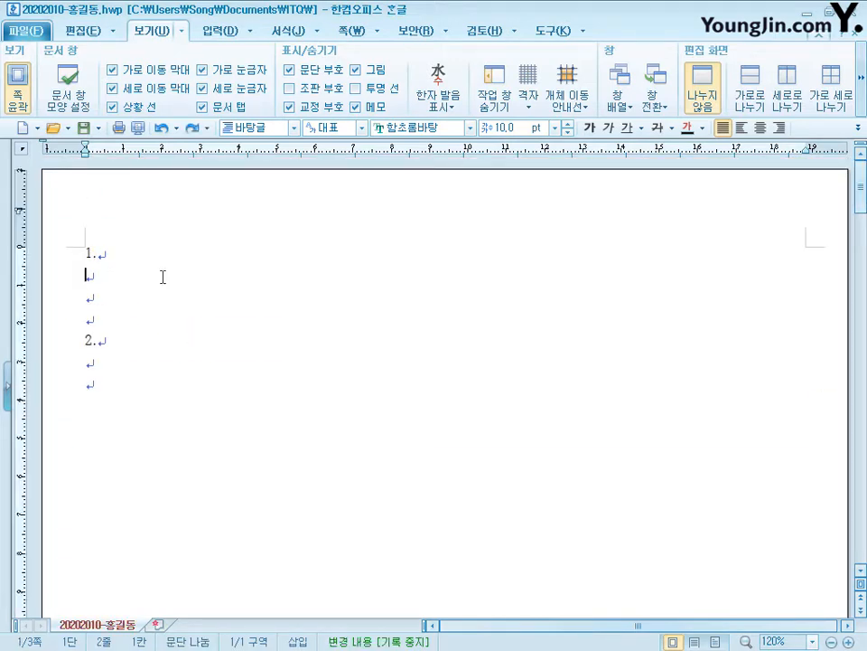
text(As the only Korean photovoltaic exhibition representing Asia, the EXPO Solar 2018/PV Korea is to be held in KINTEX from June 14(Thu) to 16(Sat), 2018. 아시아를 대표하는 대한민국 유일의 태양광 전문 전시회인 2018 세계 태양에너지 엑스포가 2018년 6월 14일(목)부터 16일(토)까지 3일간의 일정으로 킨텍스에서 개최된다.)
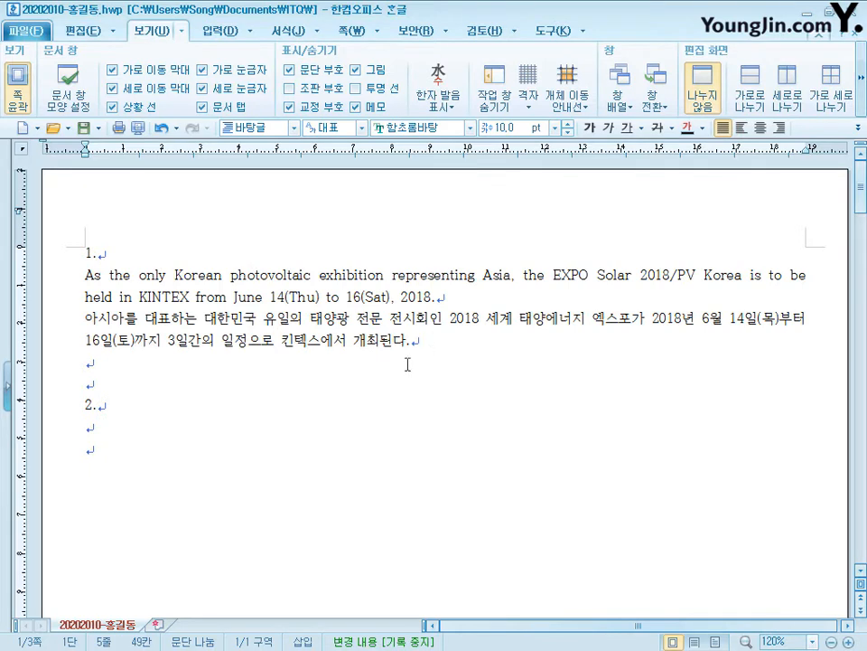
For the English and Korean paragraphs under item 1., start a new paragraph style named exhibition
click(454, 304)
drag(441, 341, 47, 287)
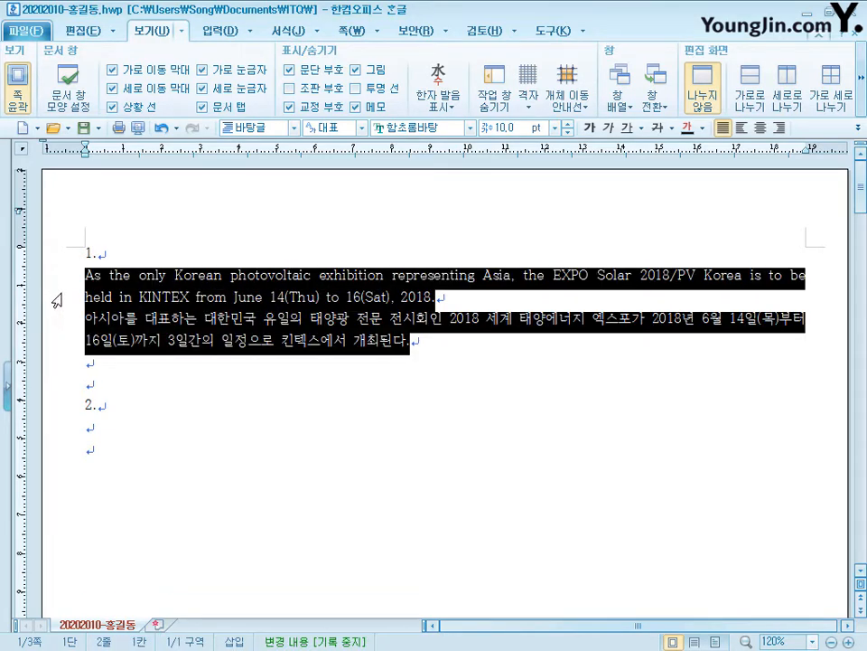
key(F6)
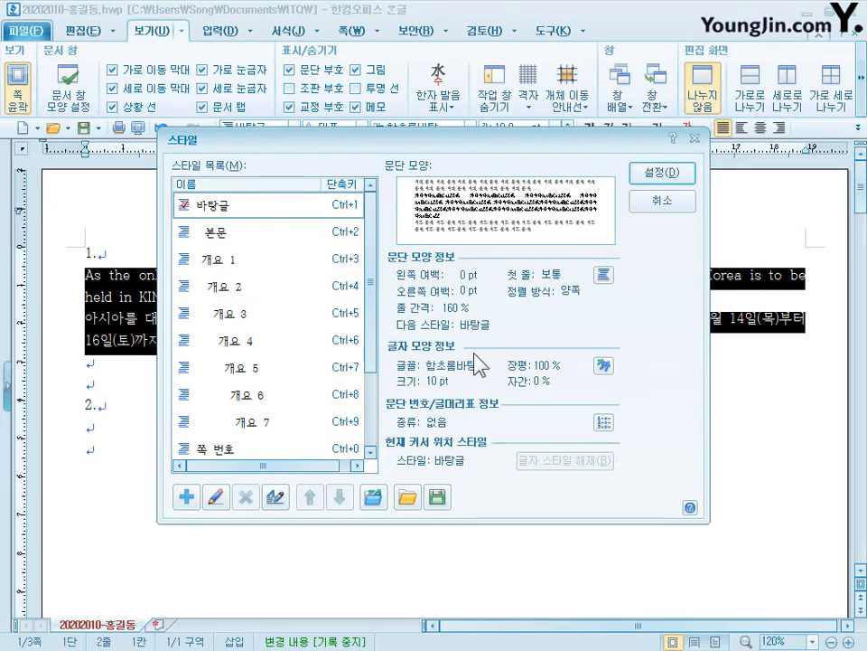
click(187, 498)
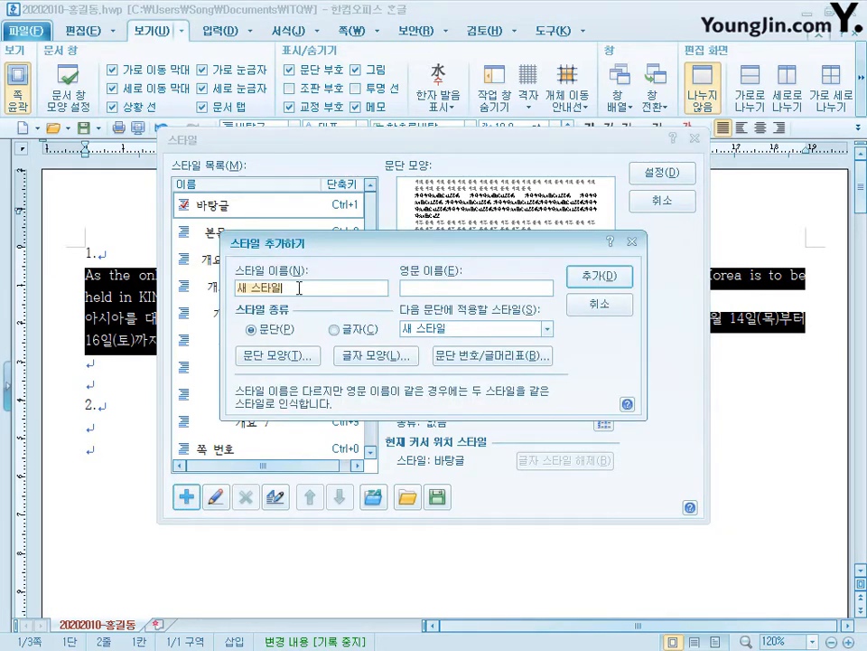
text(exhibition)
Set the new style's left paragraph margin (왼쪽 여백) to 15 pt
click(306, 353)
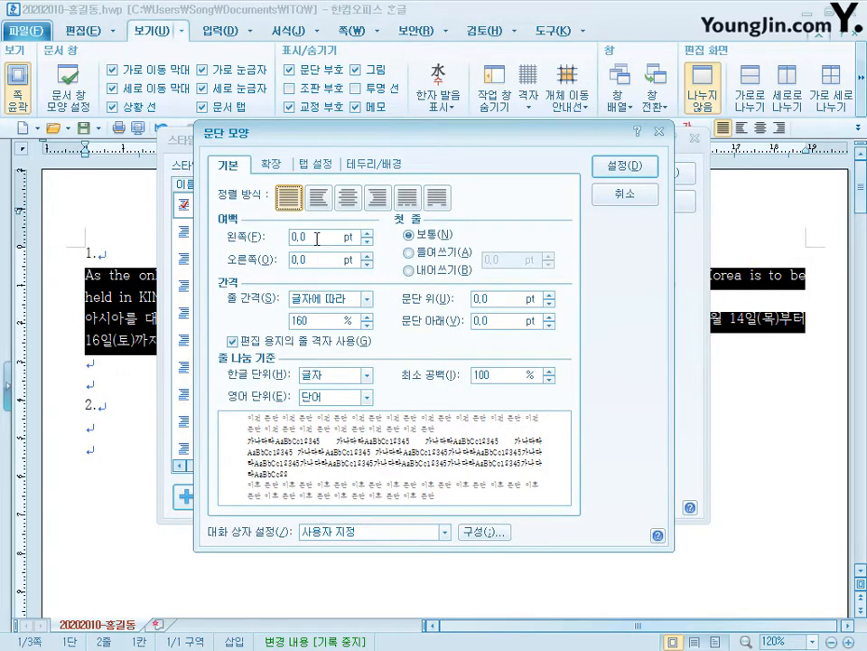
double_click(317, 239)
text(15)
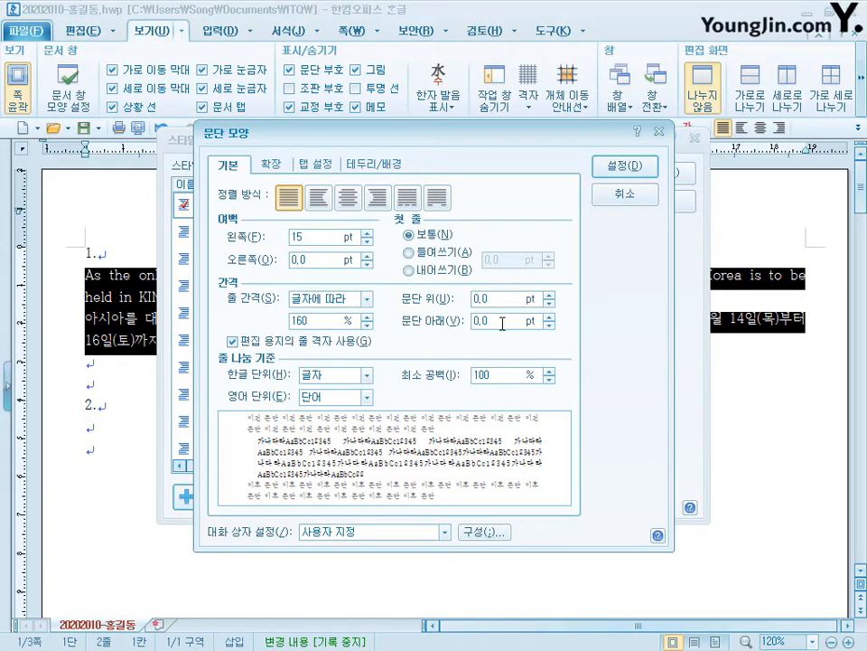
click(637, 168)
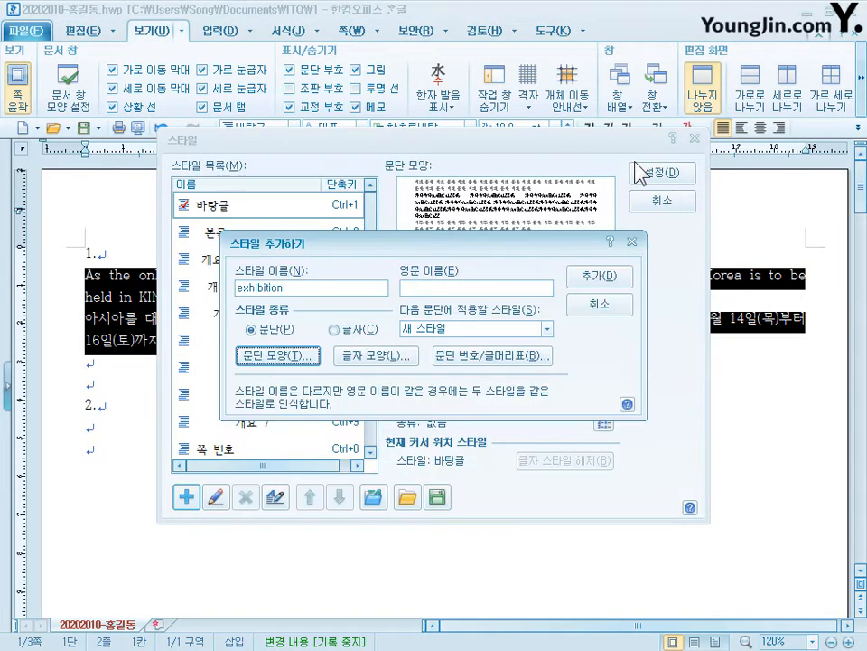
Set the style's character width (장평) to 95% and its letter spacing (자간) to 5%
click(388, 357)
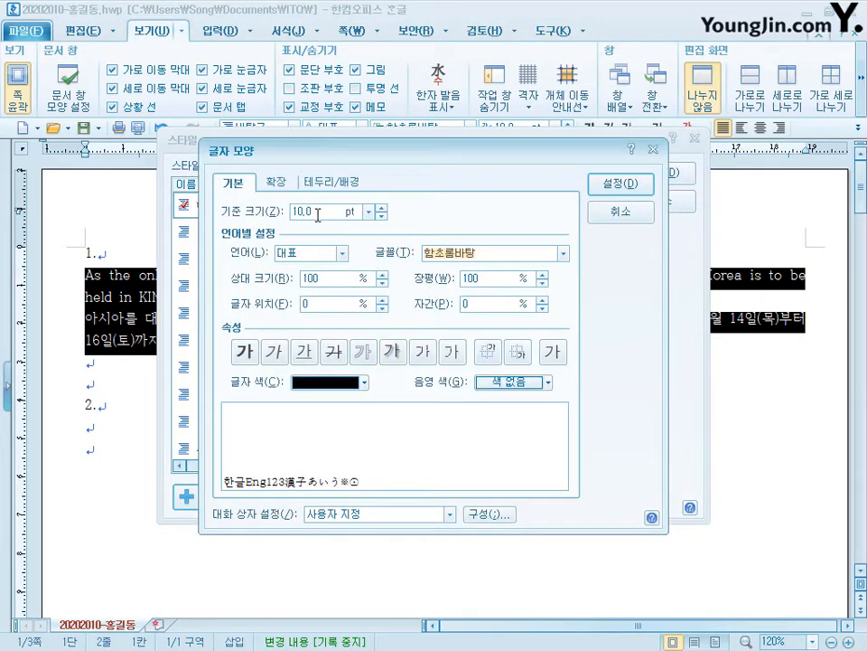
click(485, 278)
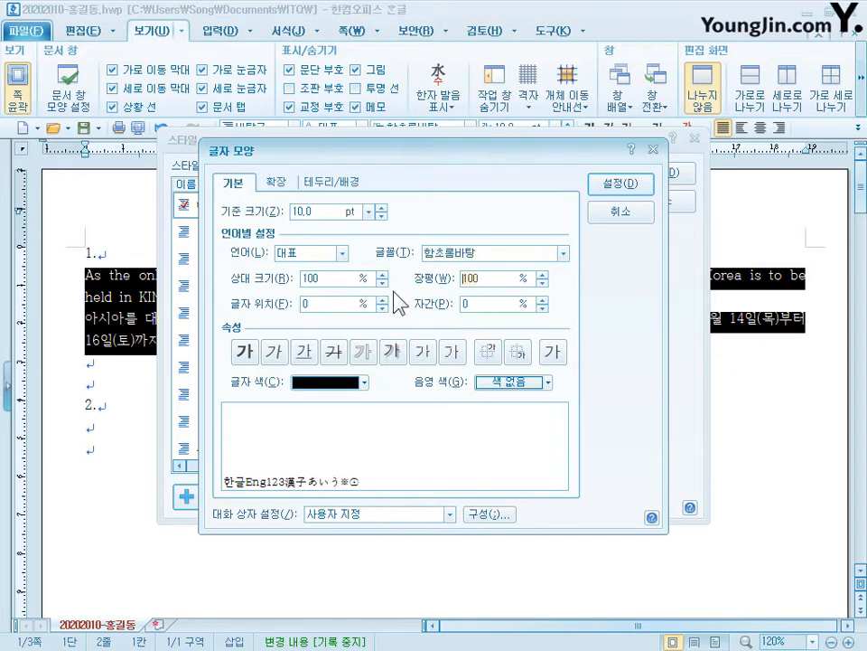
text(95)
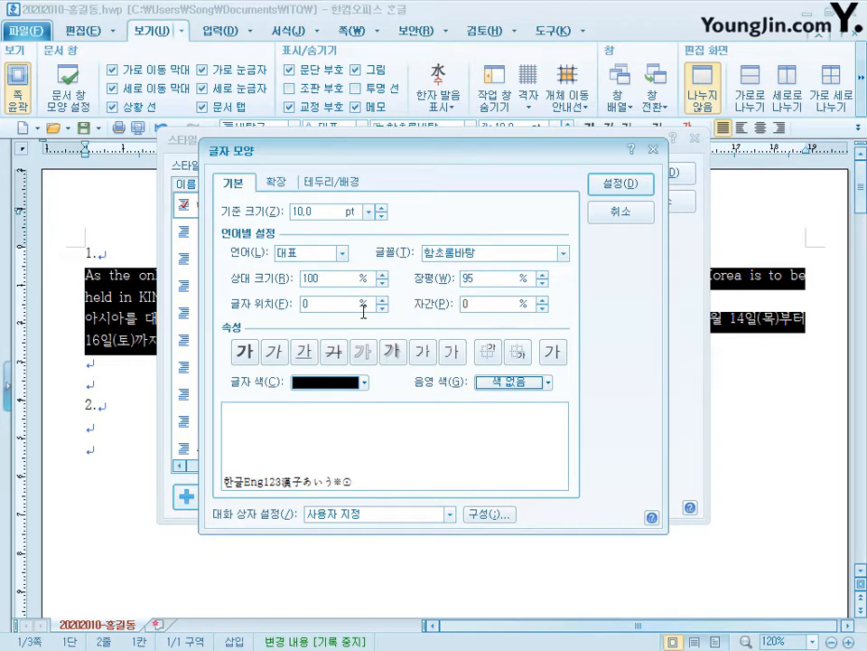
click(443, 307)
text(5)
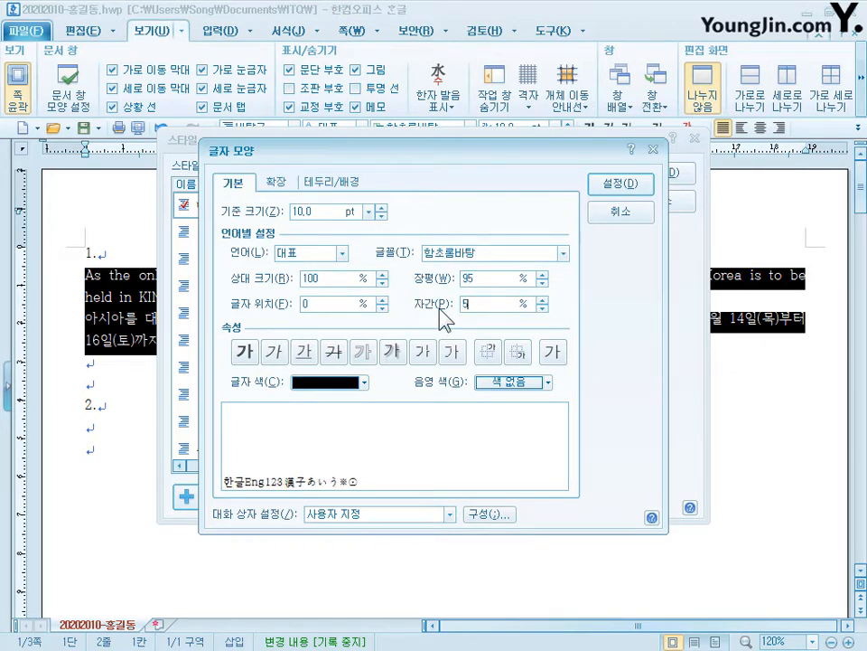
Set the style's font for Hangul text (한글) to 돋움
click(298, 254)
click(307, 281)
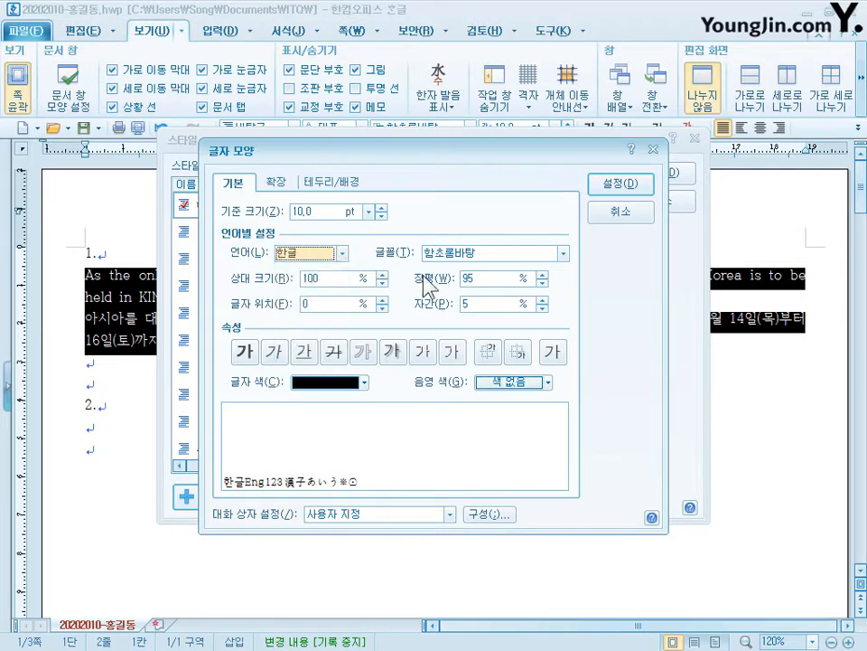
click(496, 252)
text(돋움)
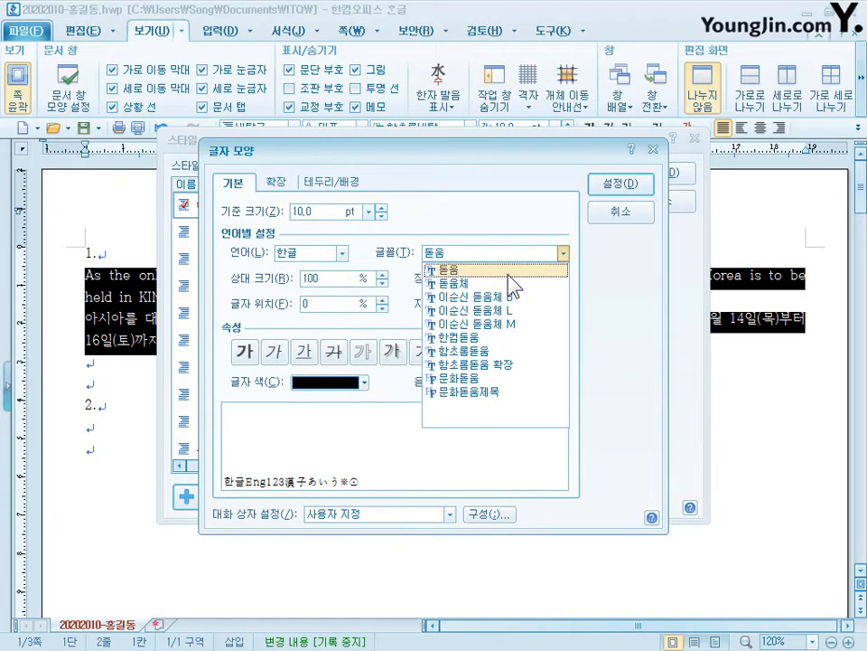
Set the style's English (영문) font to 궁서, and add and apply the exhibition style to both selected paragraphs
click(342, 254)
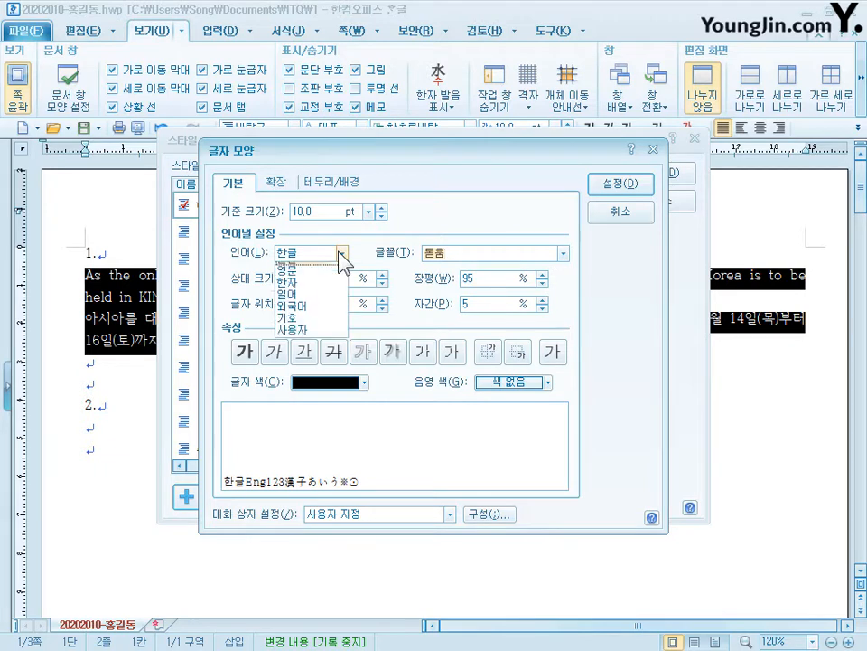
click(306, 292)
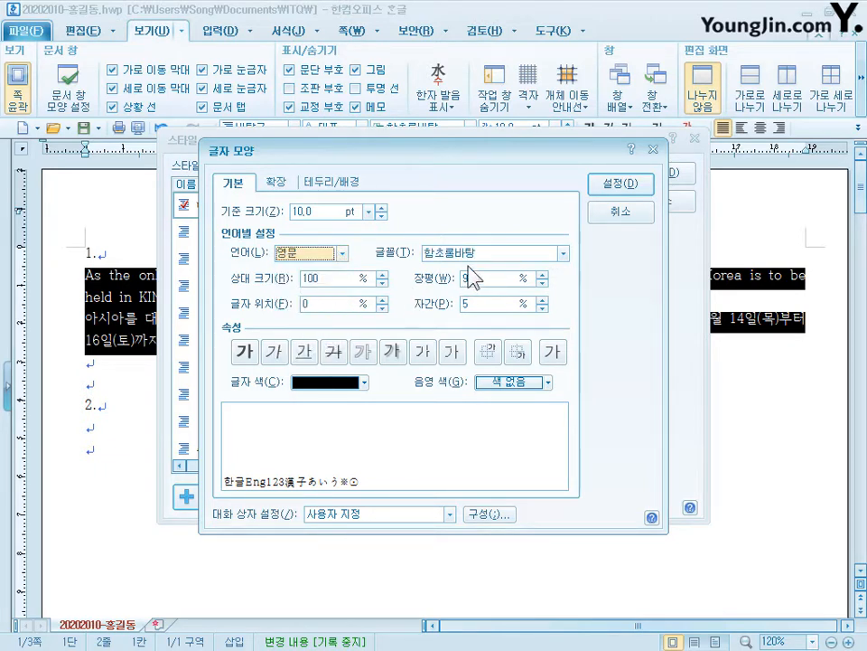
click(466, 253)
text(궁서)
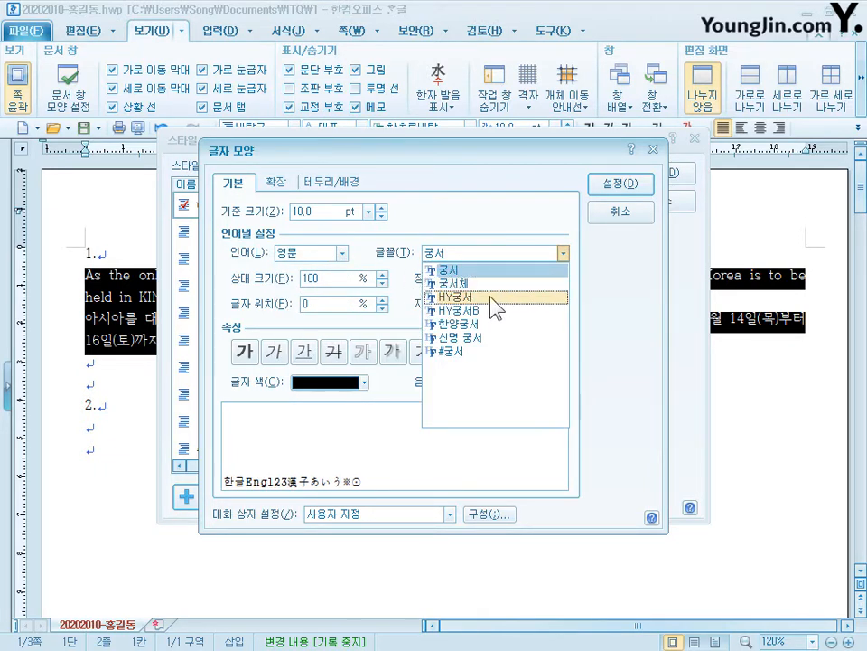
click(625, 186)
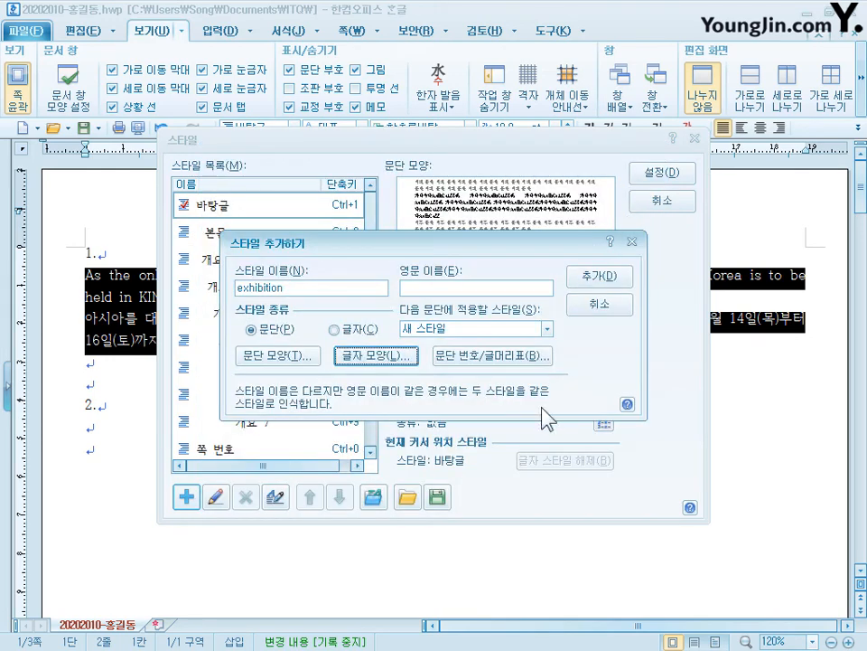
click(607, 276)
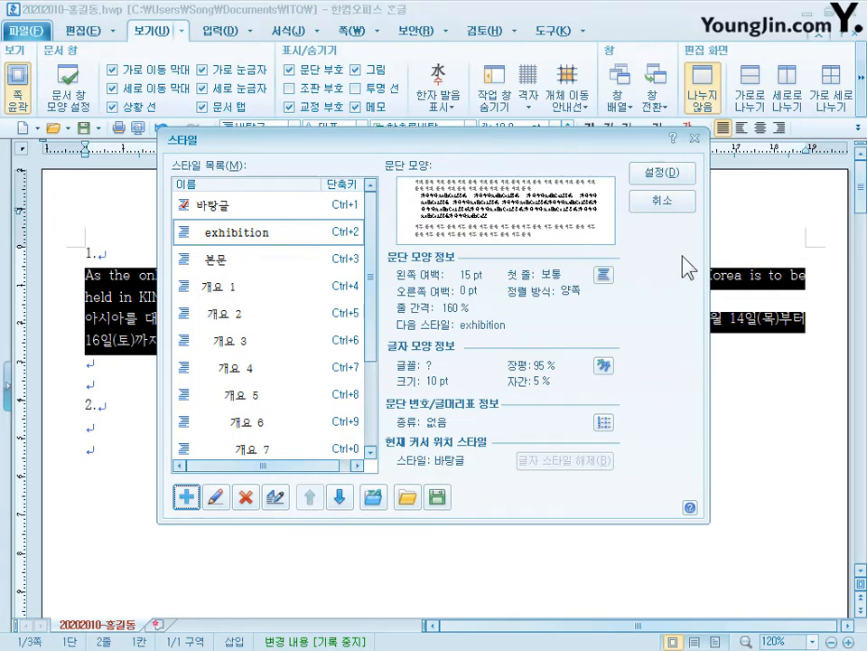
click(664, 173)
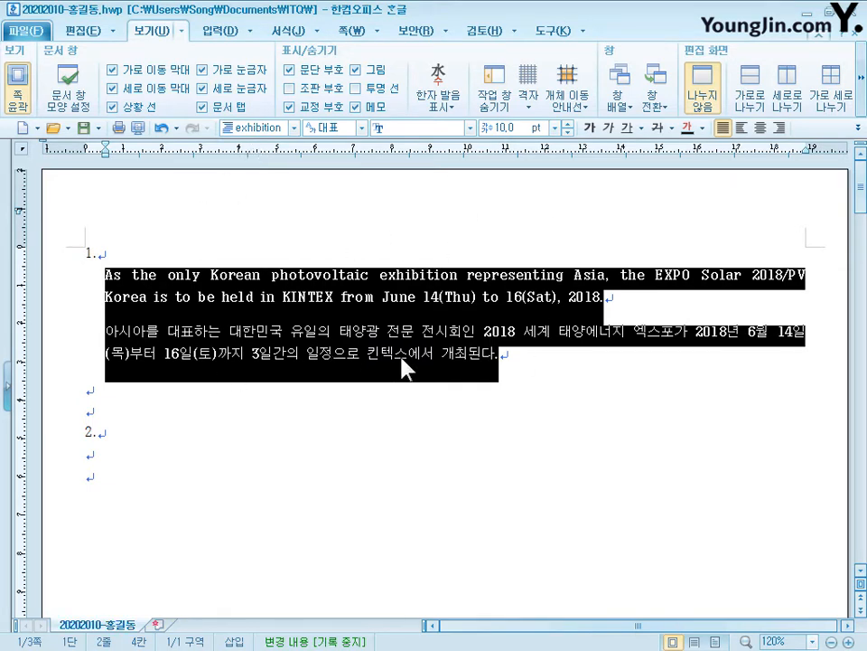
Insert a table with 5 rows and 6 columns on the line below item 2
click(109, 453)
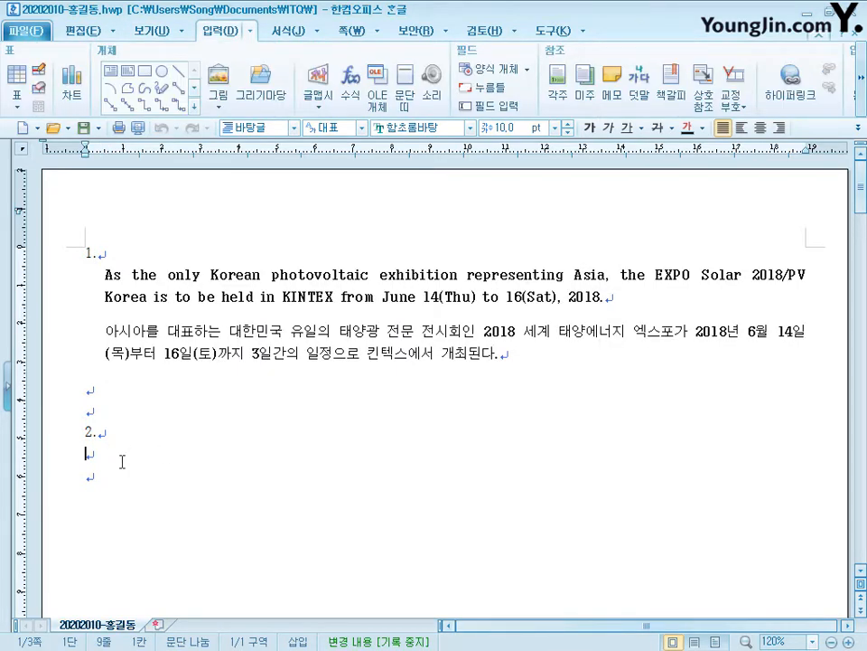
key(ctrl+n)
key(t)
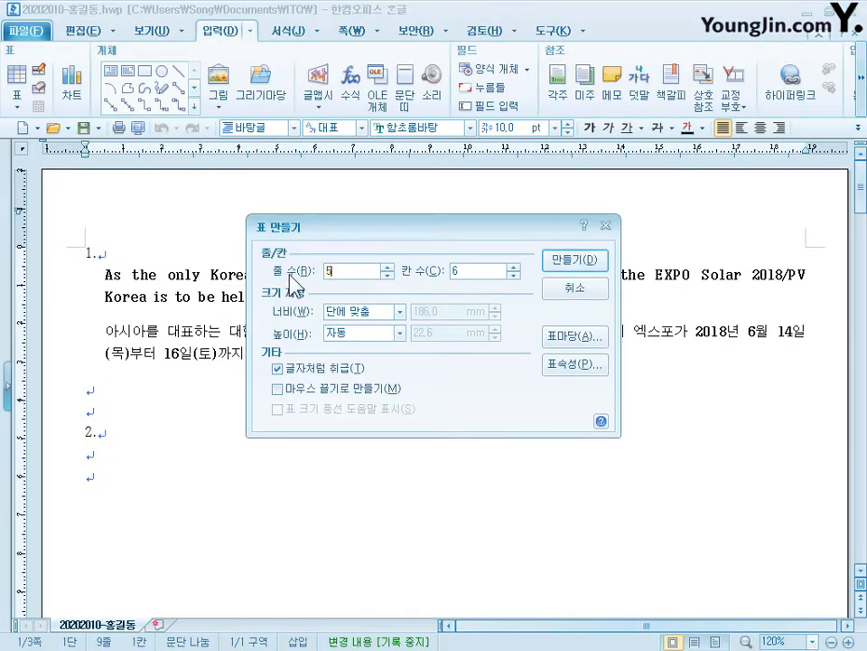
double_click(330, 277)
click(586, 259)
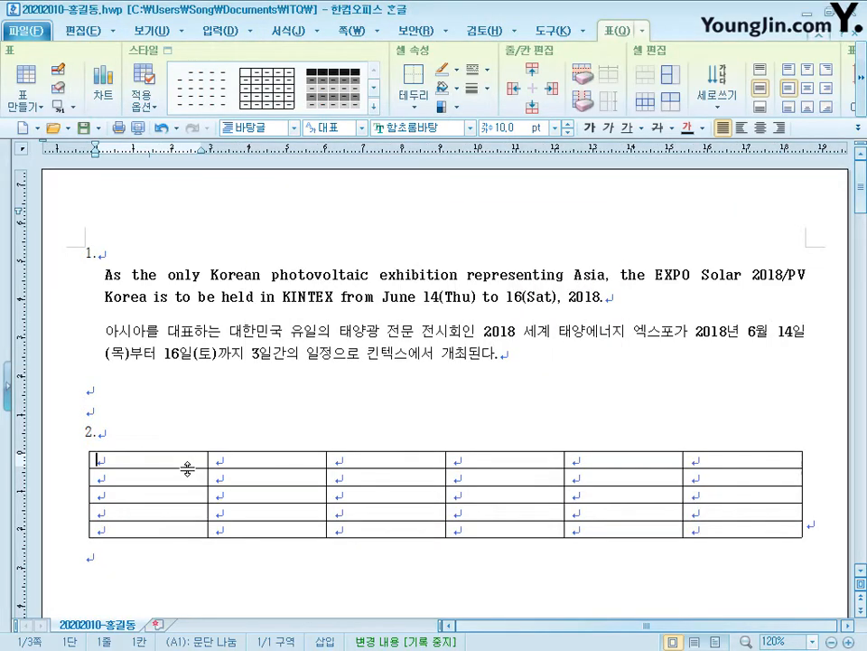
Set the whole table's font to 굴림 and enter the headings 직종, 1일차 to 4일차 and 평균 with four job rows of figures
drag(185, 465, 742, 528)
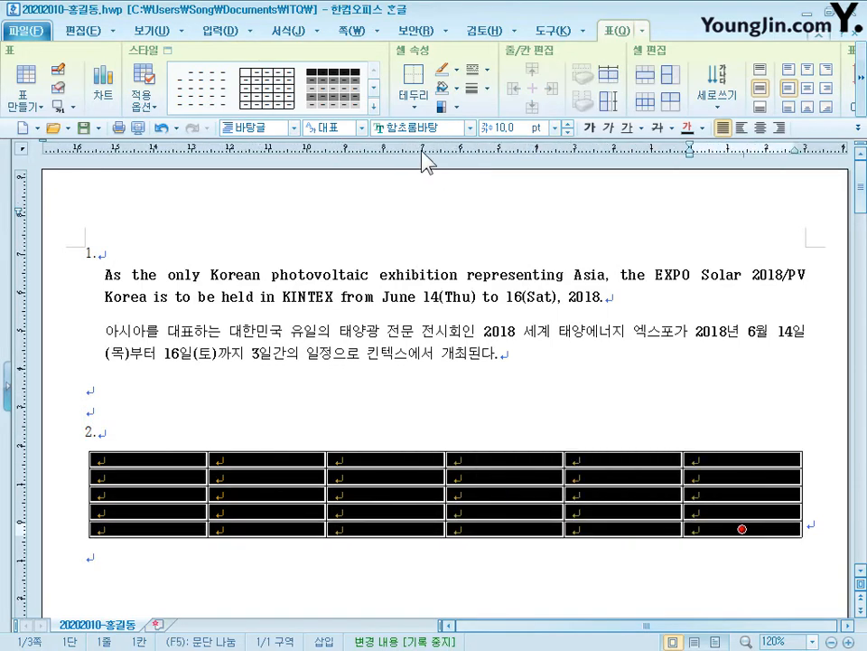
text(굴림)
key(Return)
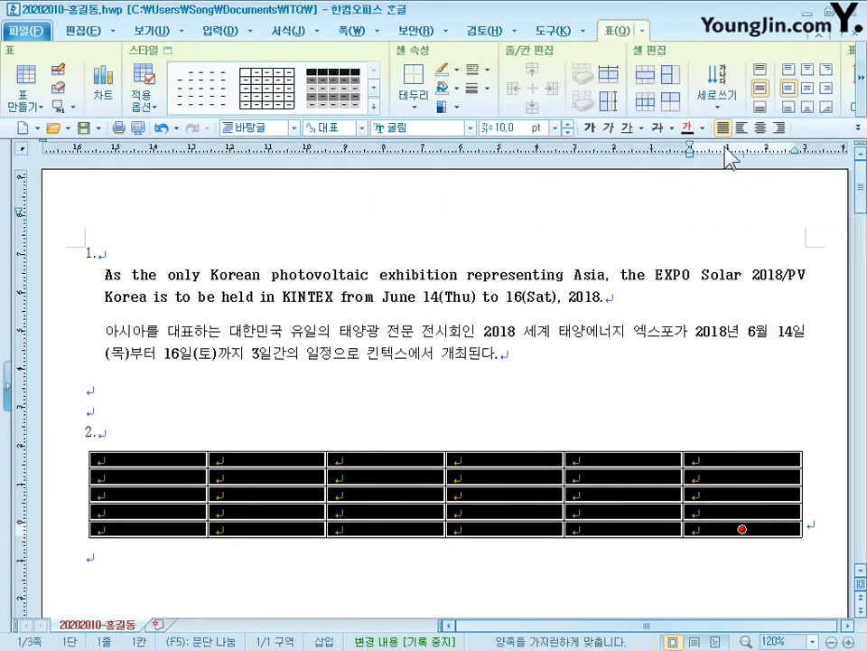
click(157, 461)
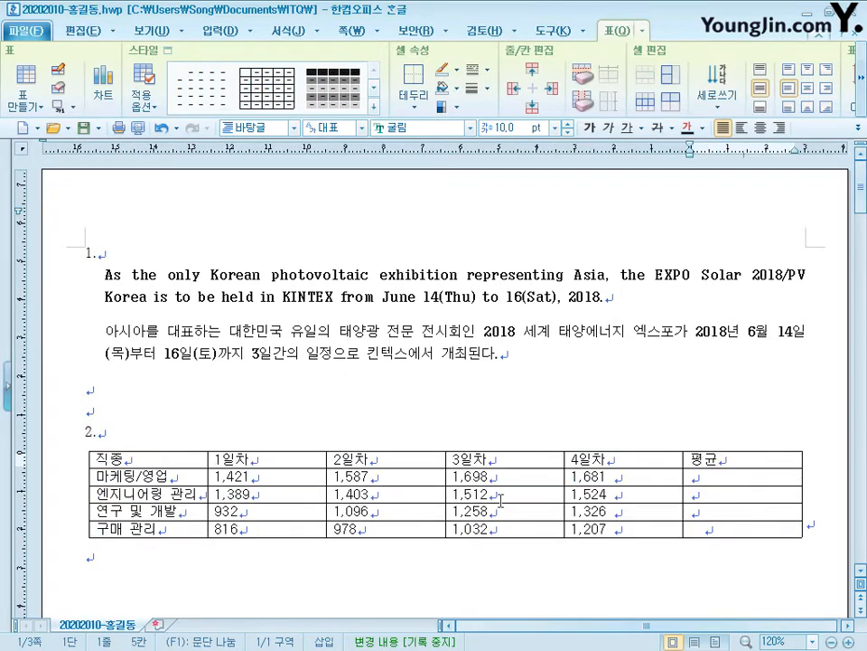
Center the table's header row and 직종 column, and right-align the number cells including the empty 평균 cells
shift+click(175, 460)
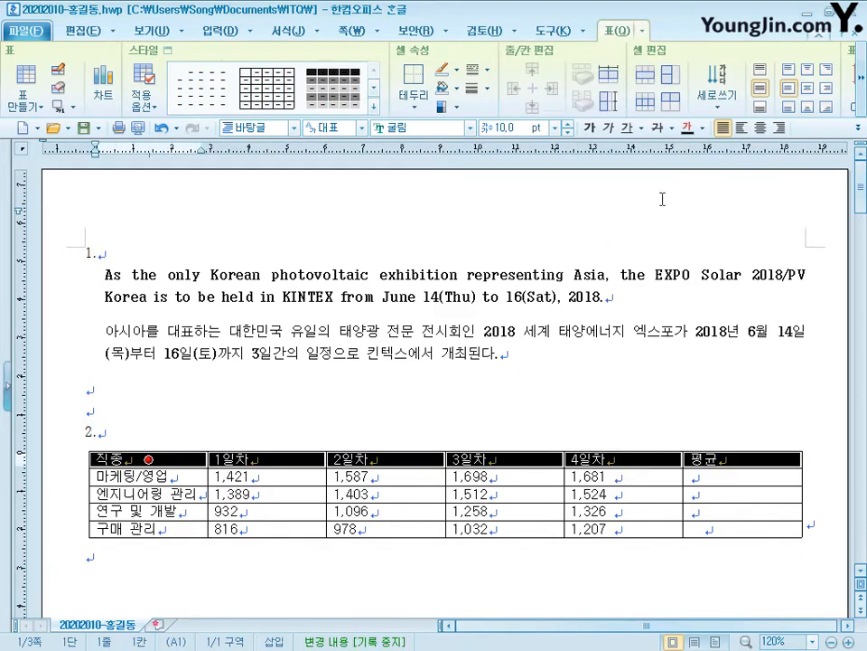
key(ctrl+shift+c)
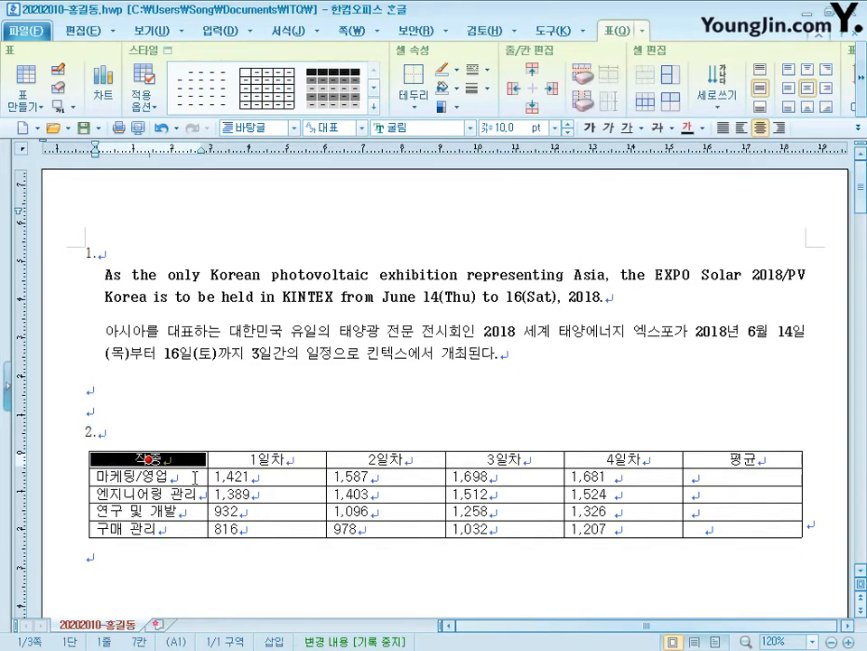
drag(148, 459, 149, 528)
key(ctrl+shift+c)
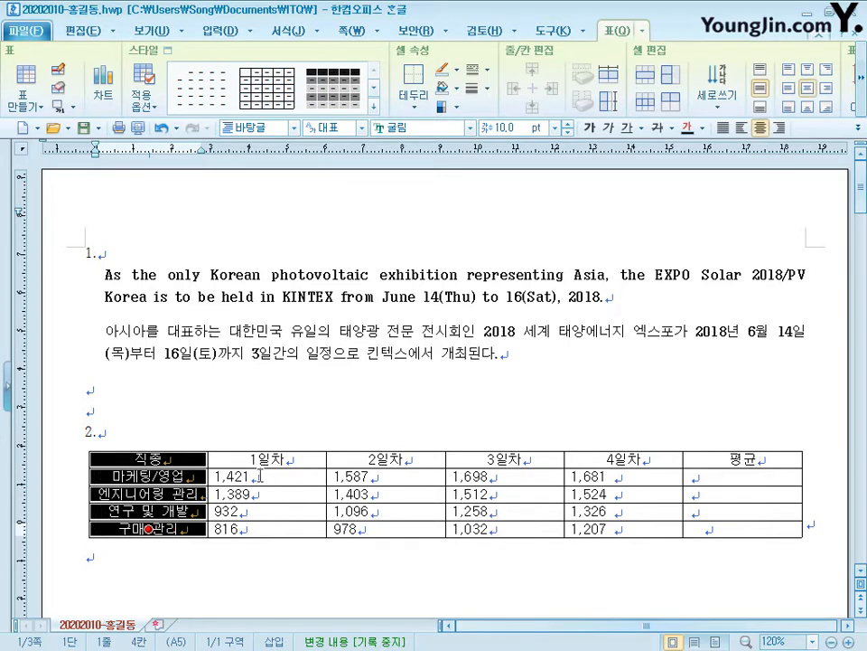
drag(259, 476, 724, 531)
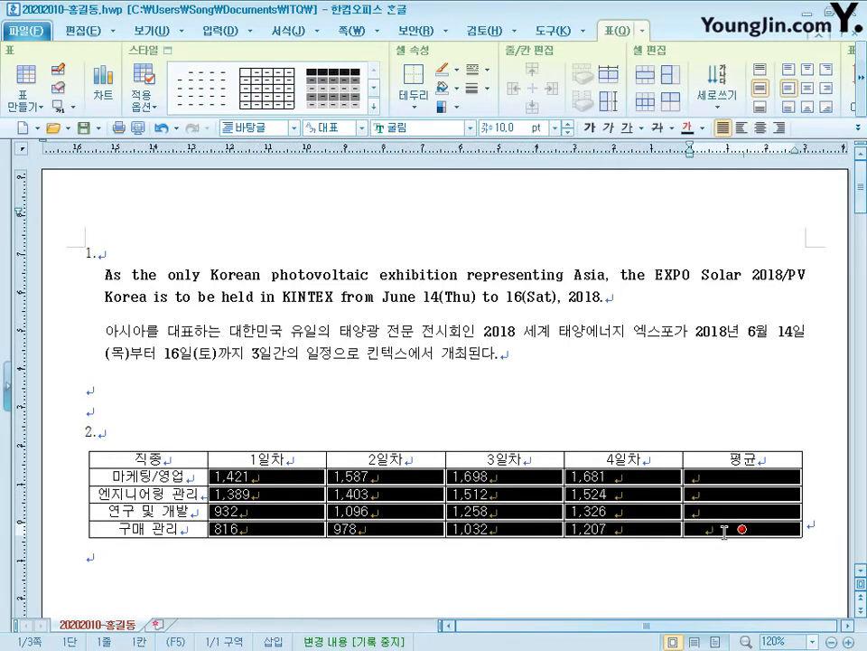
click(780, 128)
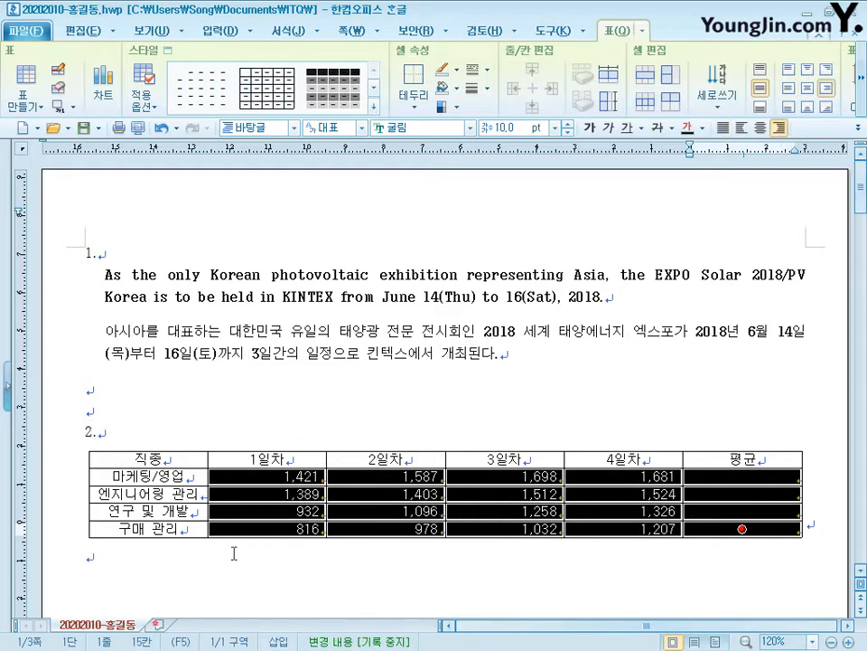
Fill the cells from the 직종 heading to the 4일차 value of the 연구 및 개발 row with yellow
drag(150, 459, 643, 512)
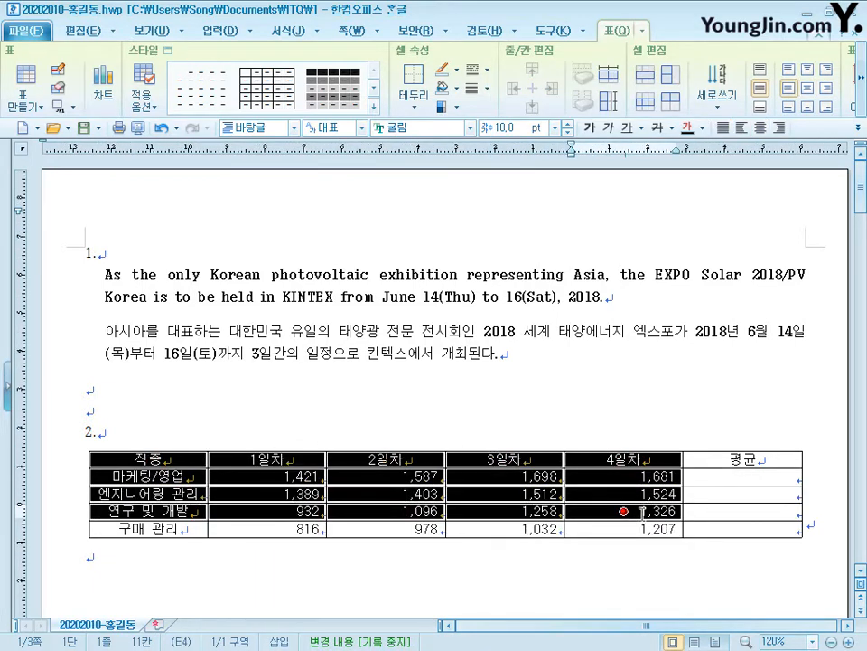
key(l)
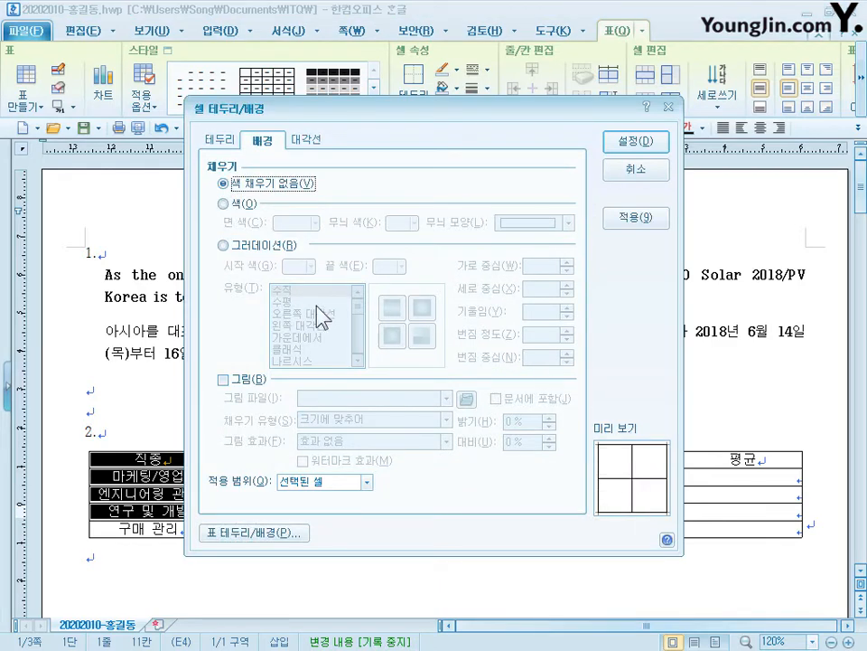
click(224, 205)
click(314, 222)
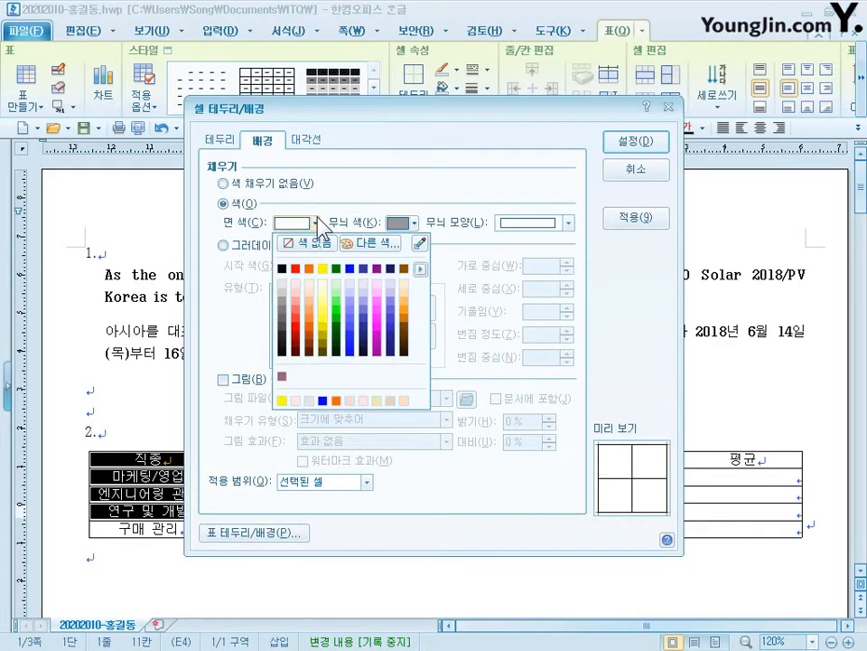
click(327, 273)
click(631, 145)
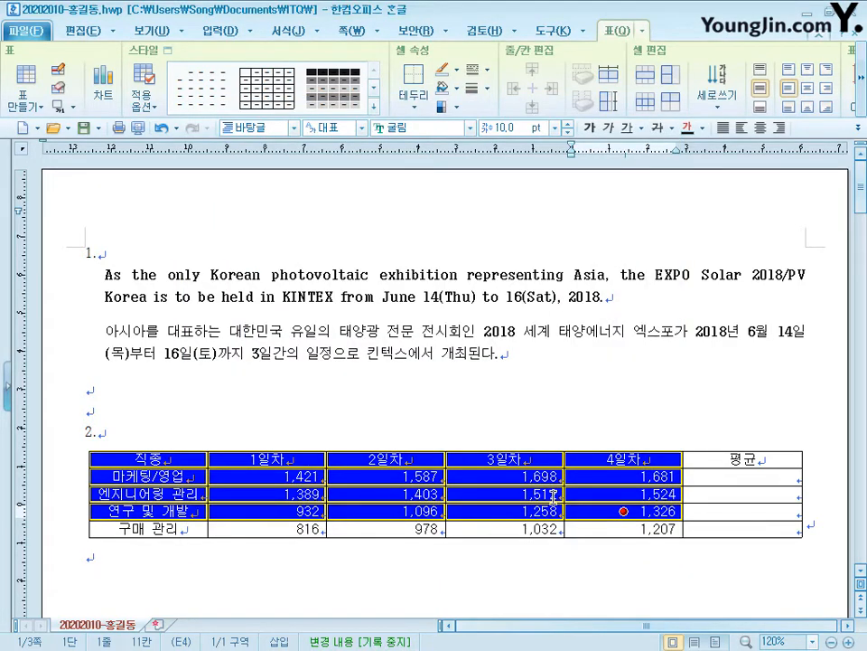
Calculate the block average of the 1일차 to 4일차 figures into the 평균 cells of the 마케팅/영업, 엔지니어링 관리 and 연구 및 개발 rows
drag(292, 479, 751, 511)
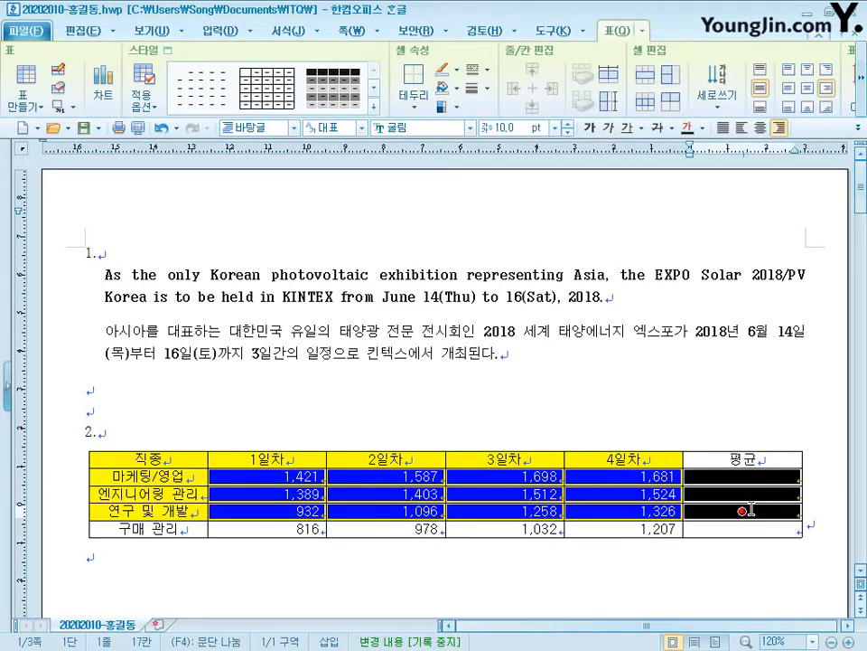
right_click(751, 511)
mouse_move(750, 471)
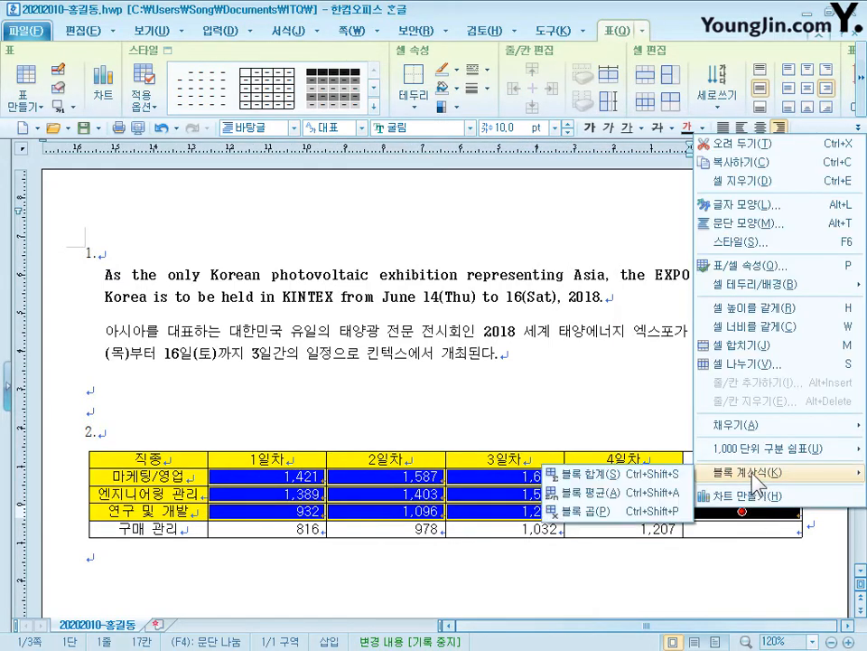
click(648, 493)
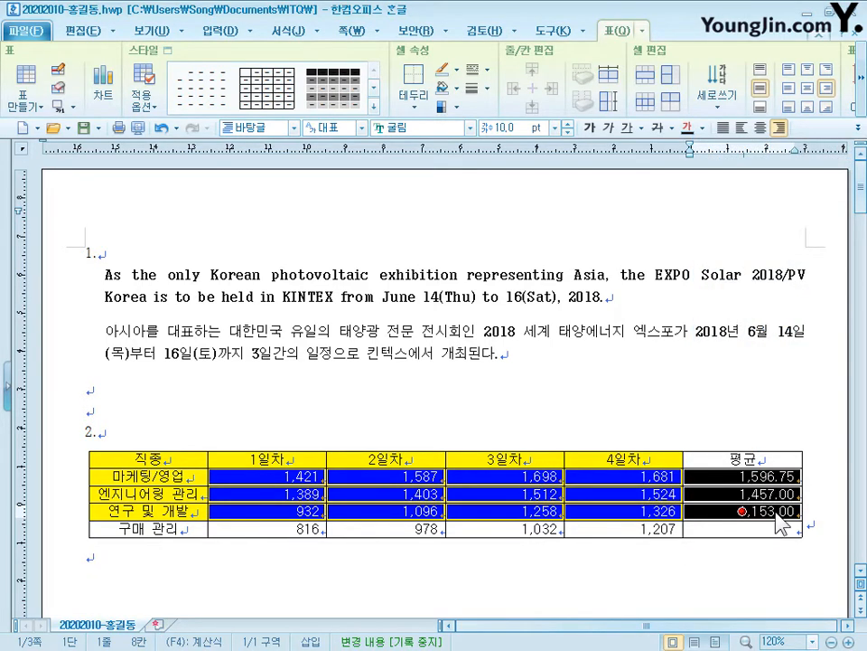
Add a caption to the table and replace its default text with 직종별 참관객 현황(단위 : 명)
key(ctrl+n)
key(c)
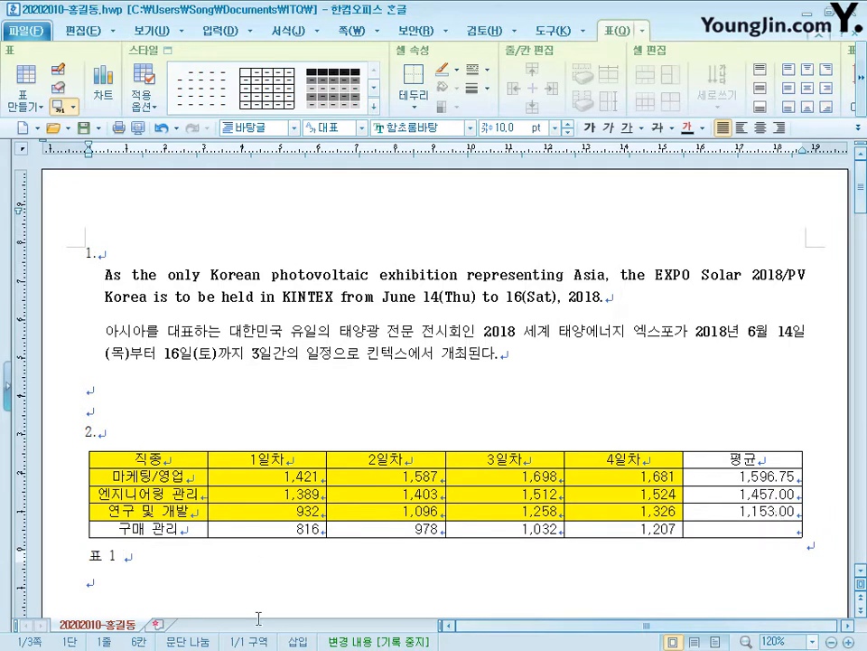
click(56, 556)
text(직종별 참관객 현황(단위 : 명))
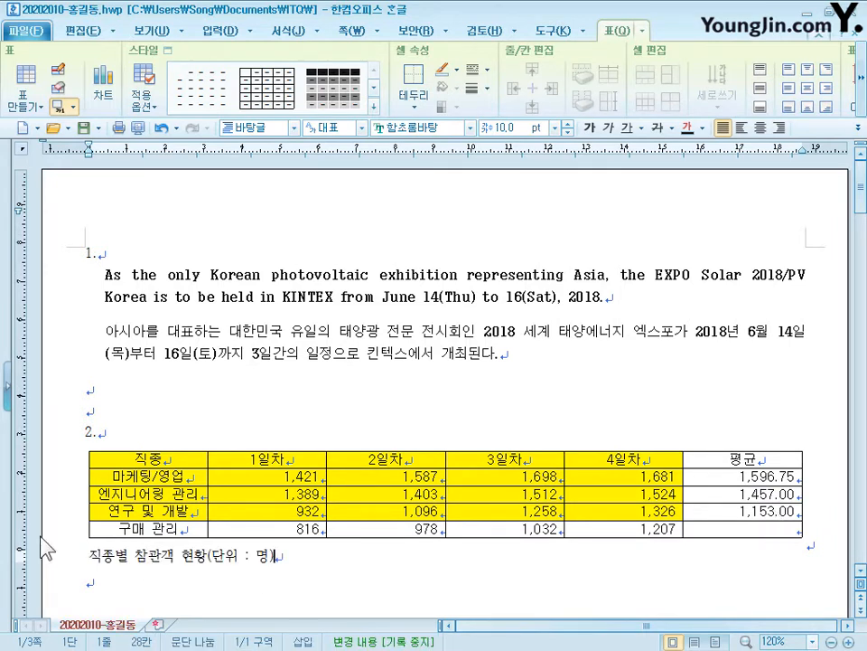
Set the table caption's font to 굴림 and right-align it
drag(295, 562, 84, 557)
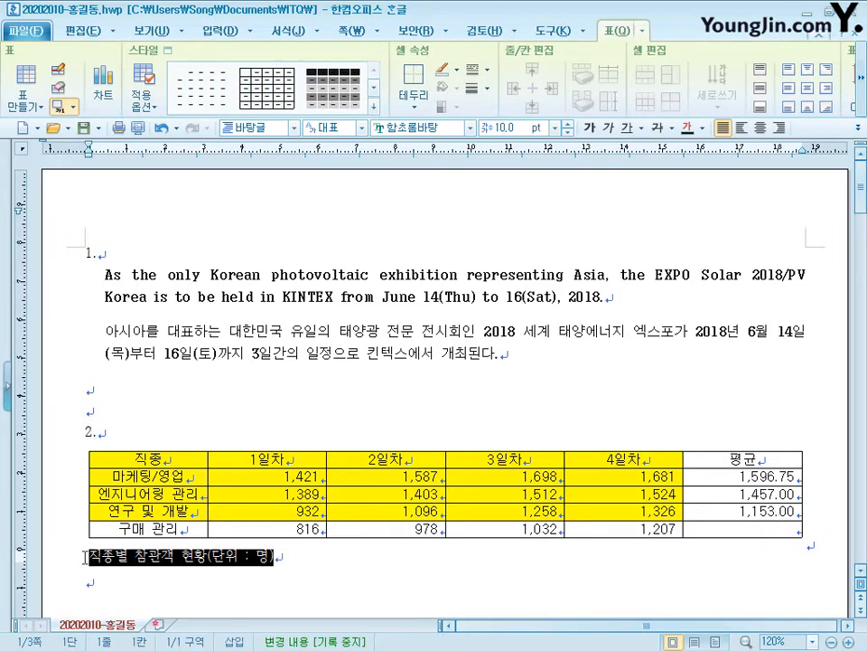
click(445, 129)
text(굴림)
click(533, 149)
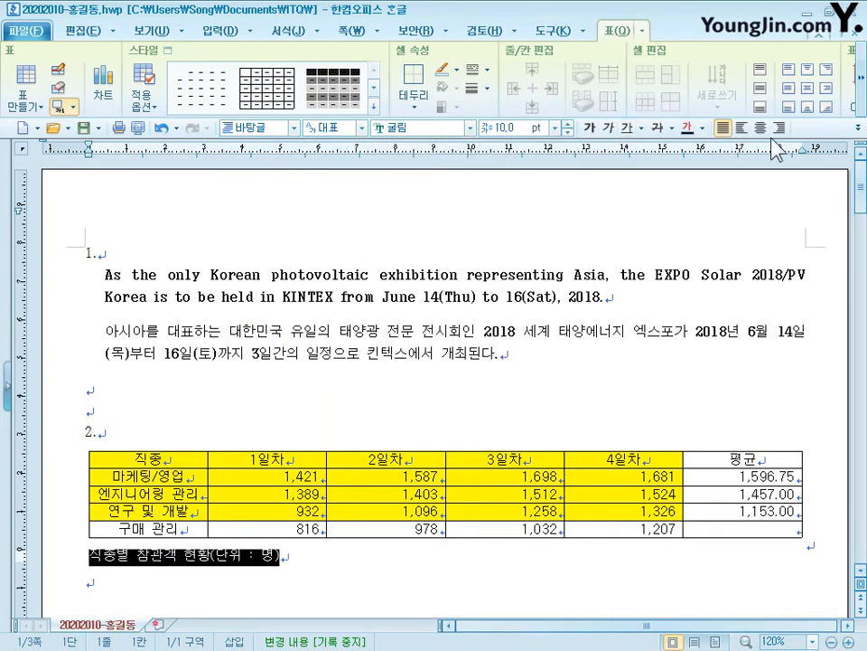
click(778, 128)
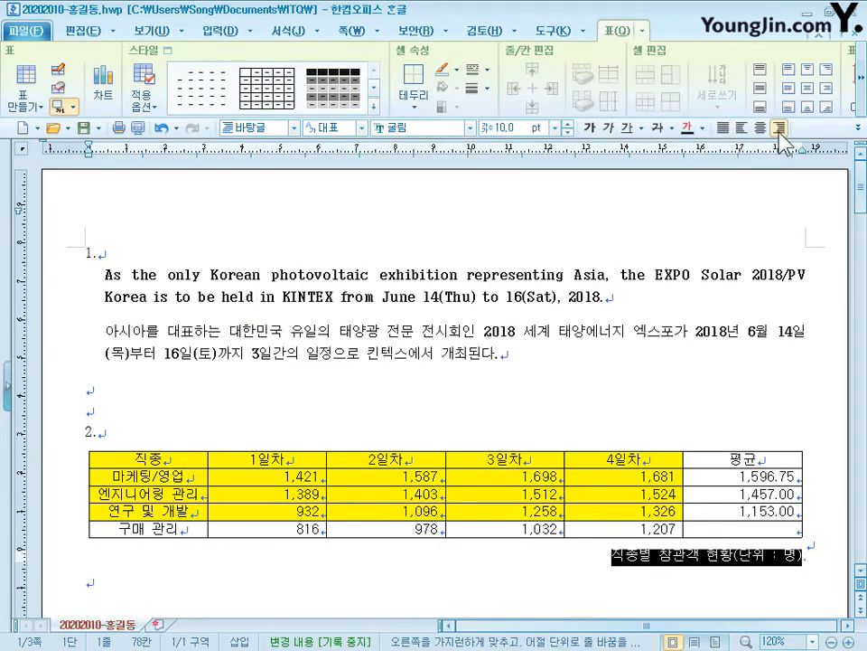
Change the table's caption position so the caption sits above the table
click(512, 538)
double_click(513, 540)
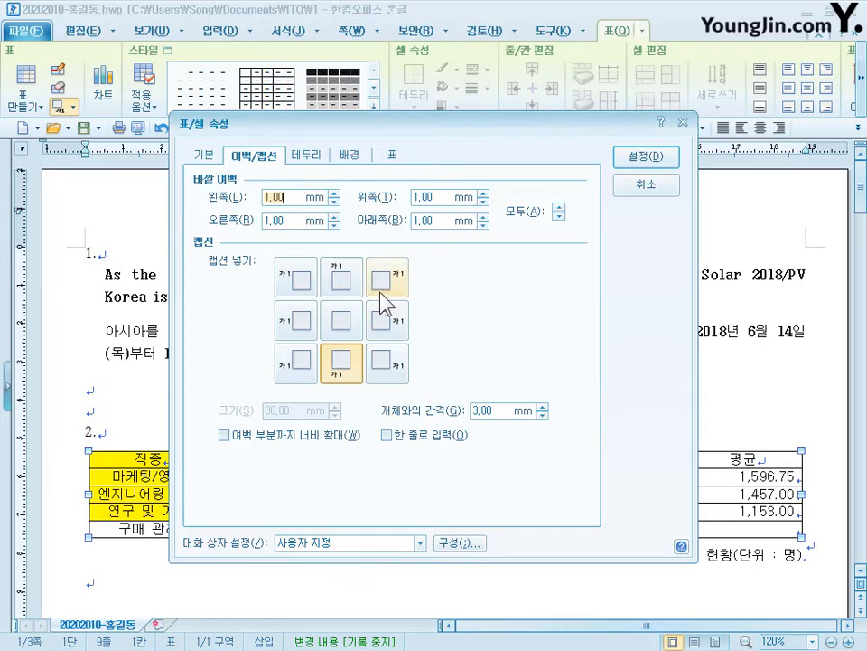
click(348, 287)
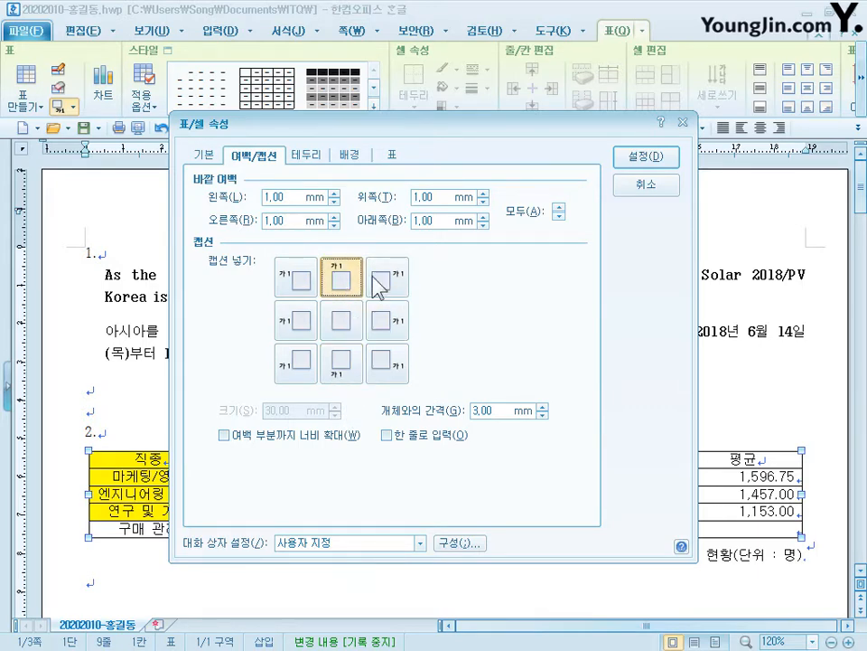
click(645, 165)
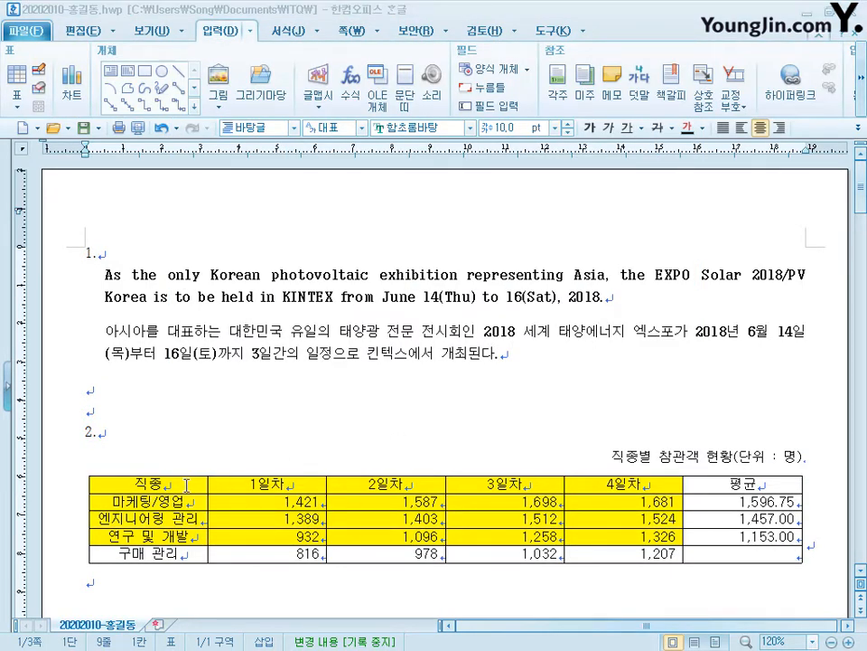
Apply a 0.5 mm double line to the outer borders of the whole table
drag(186, 485, 754, 562)
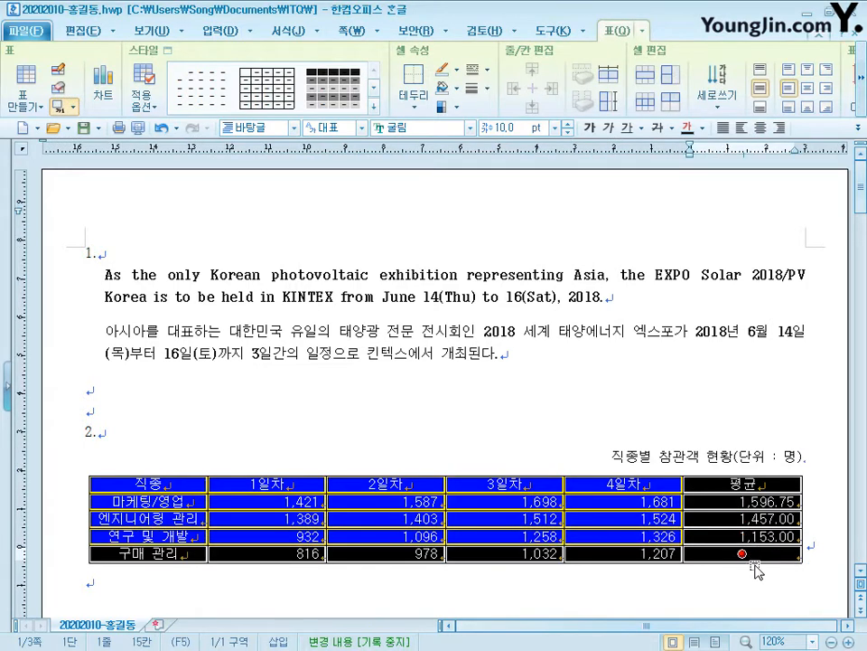
key(l)
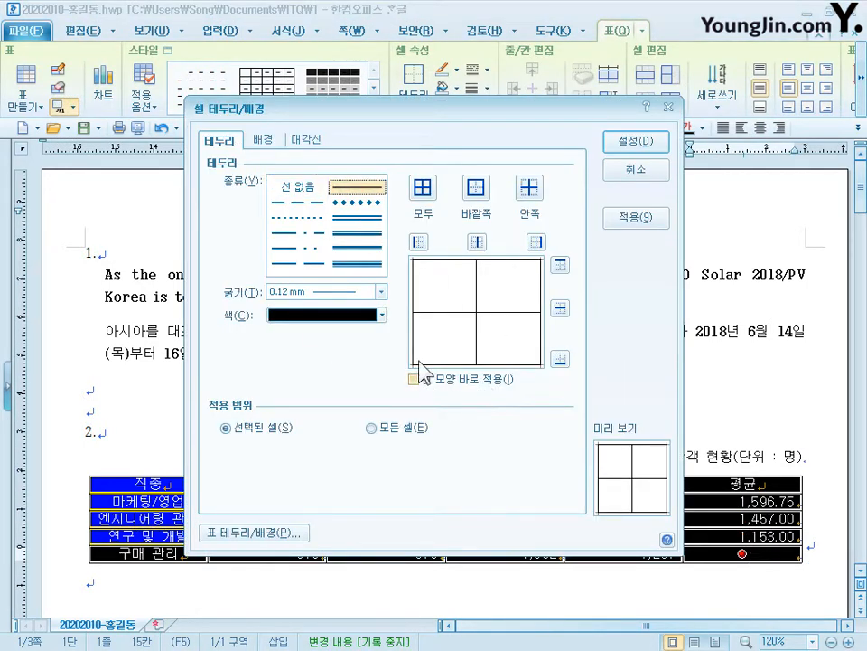
click(370, 233)
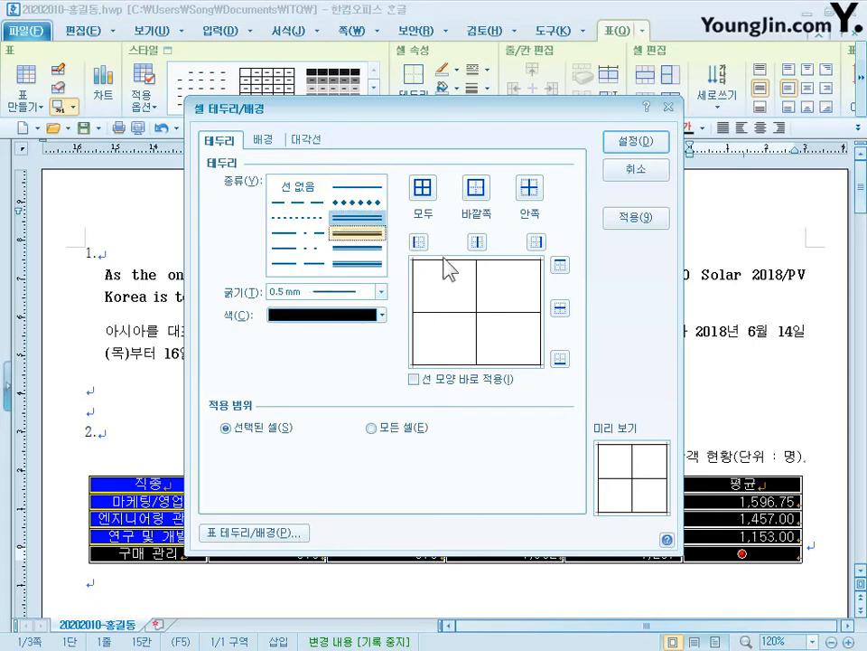
click(477, 201)
click(658, 142)
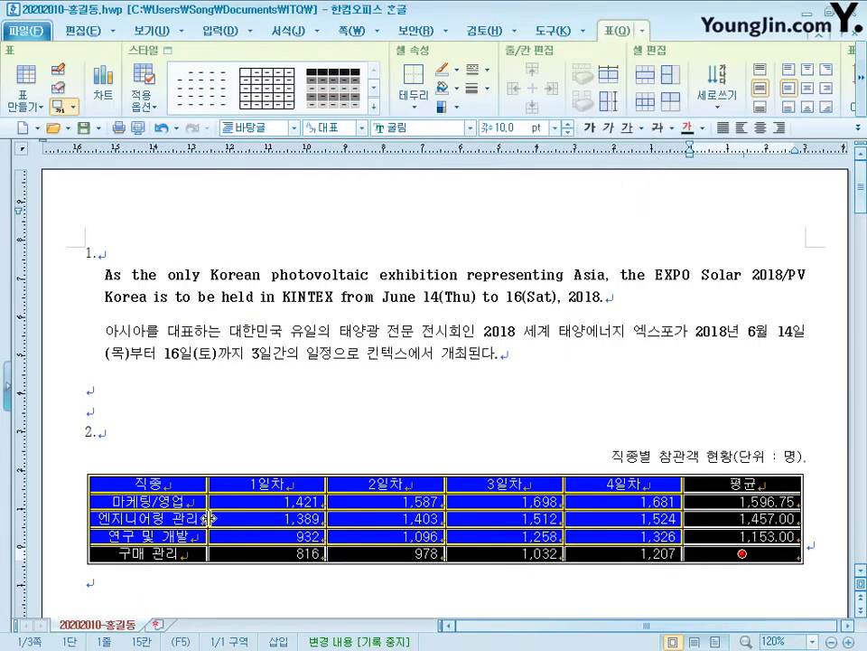
Apply a 0.5 mm double line to the bottom border of the table's header row
click(737, 486)
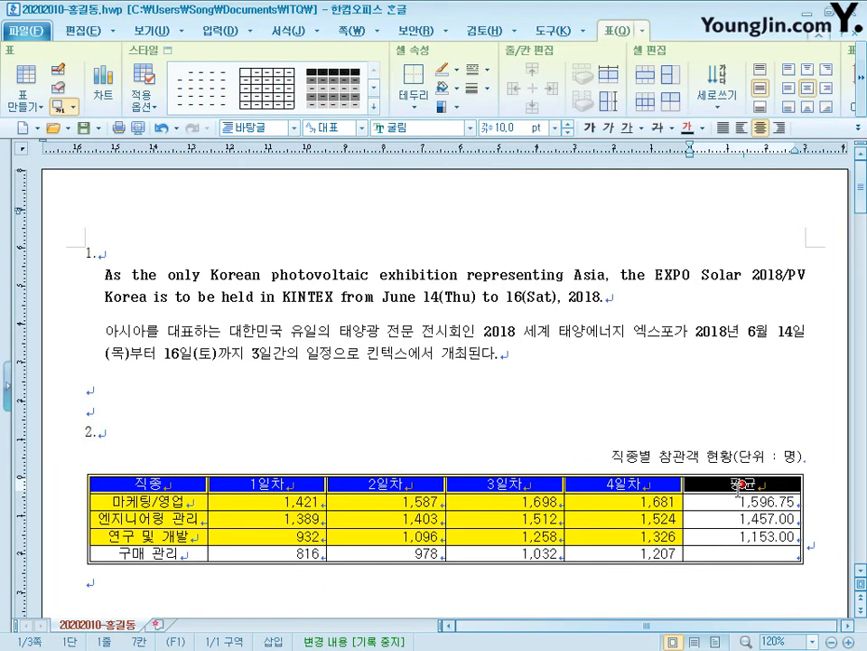
key(l)
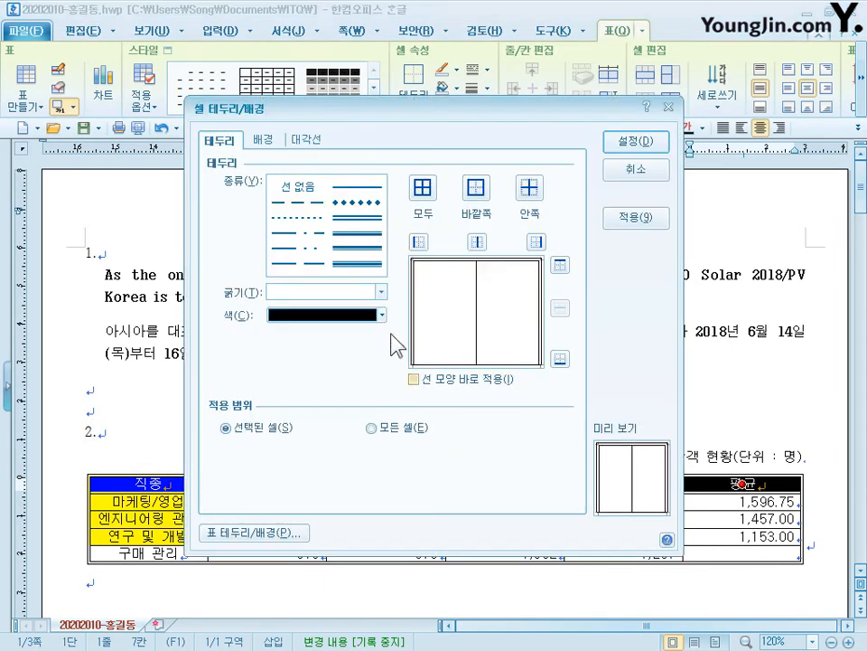
click(366, 219)
click(560, 358)
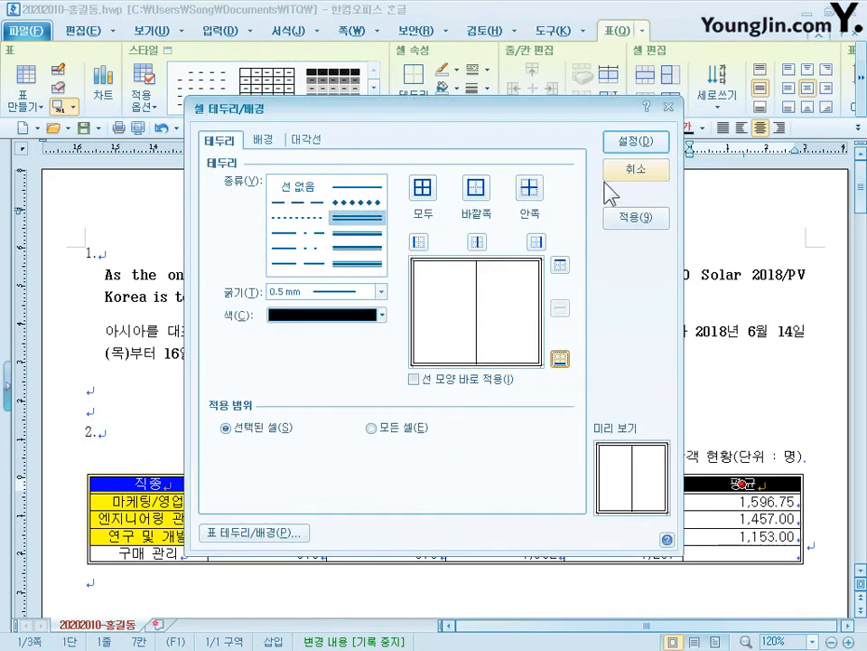
click(635, 142)
Apply a 0.5 mm double line to the right border of the 직종 column
drag(145, 502, 149, 553)
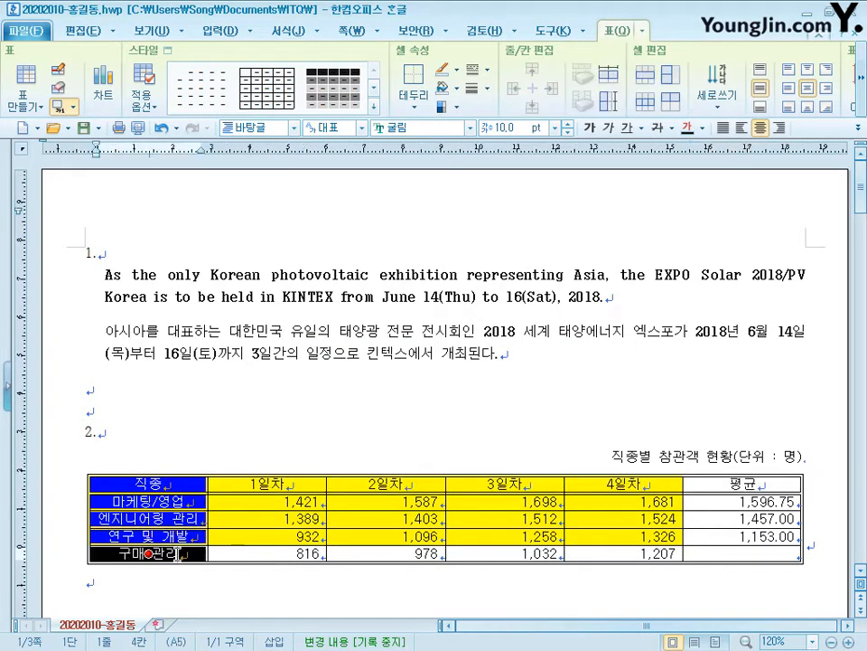
key(l)
click(366, 219)
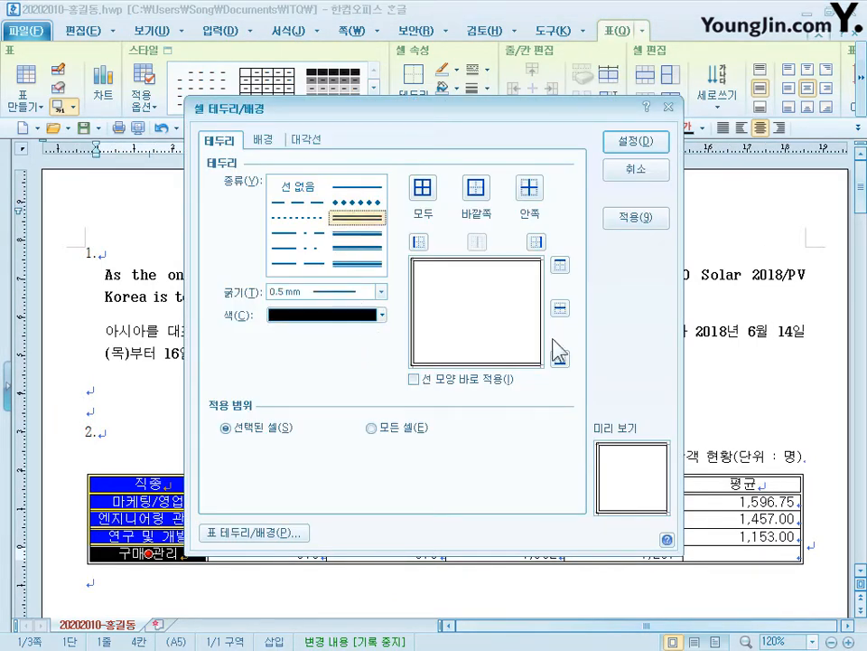
click(539, 244)
click(633, 147)
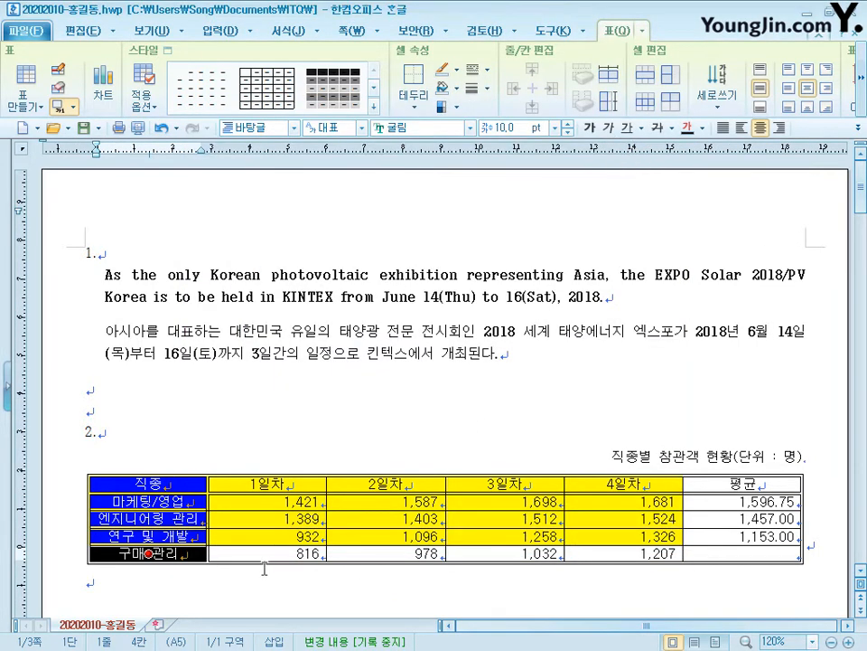
Cross out the empty 평균 cell of the 구매 관리 row with both diagonal lines
click(739, 553)
key(F5)
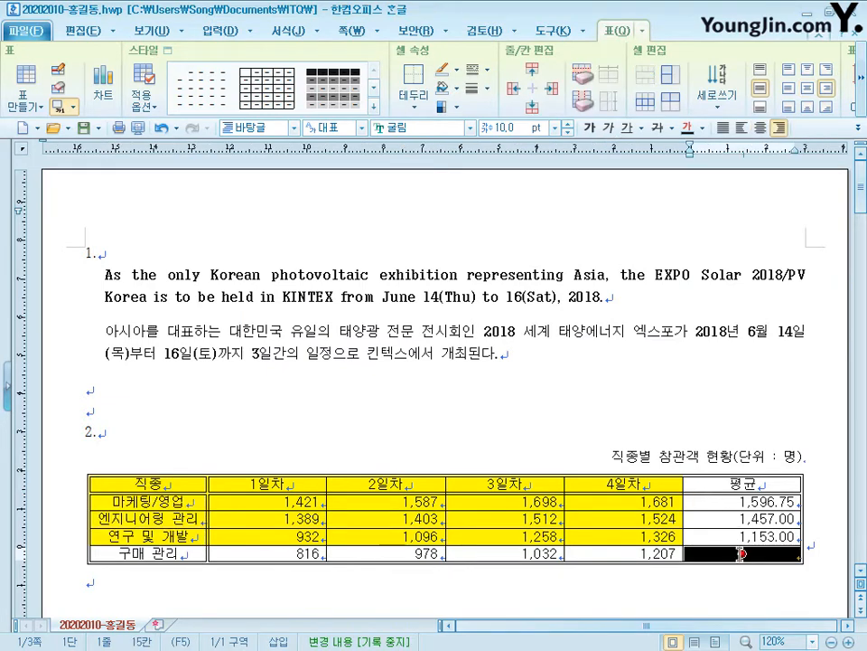
key(l)
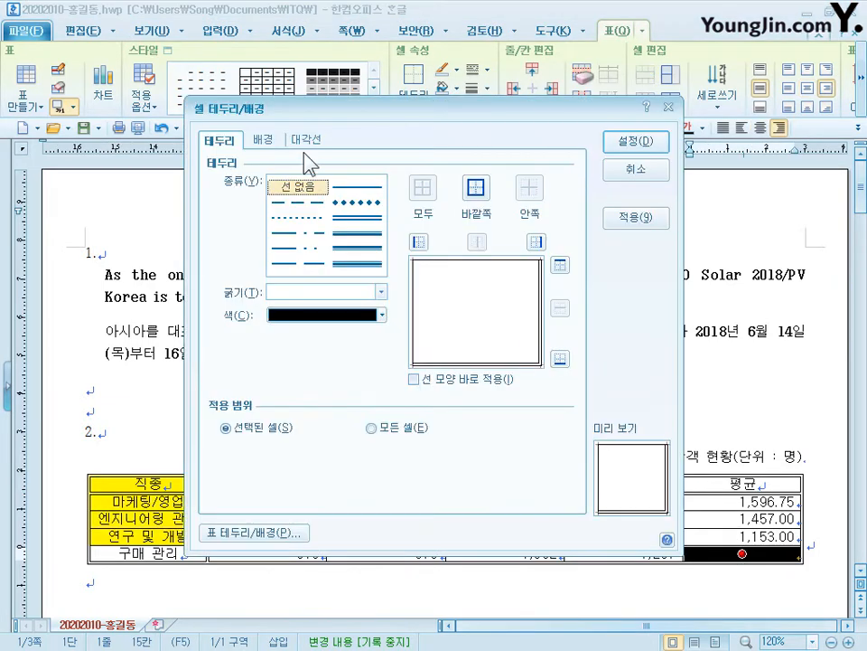
click(318, 140)
click(257, 364)
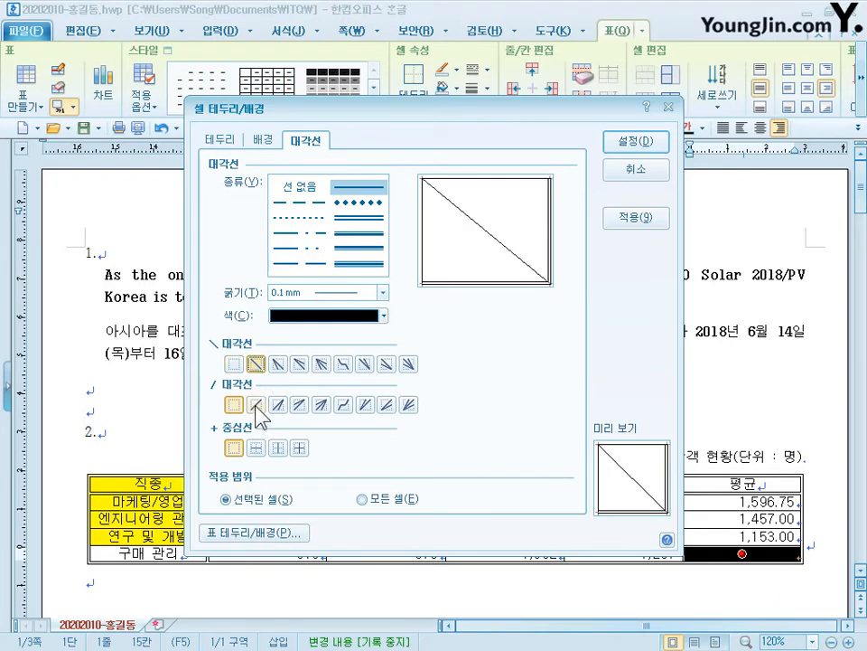
click(256, 405)
click(656, 145)
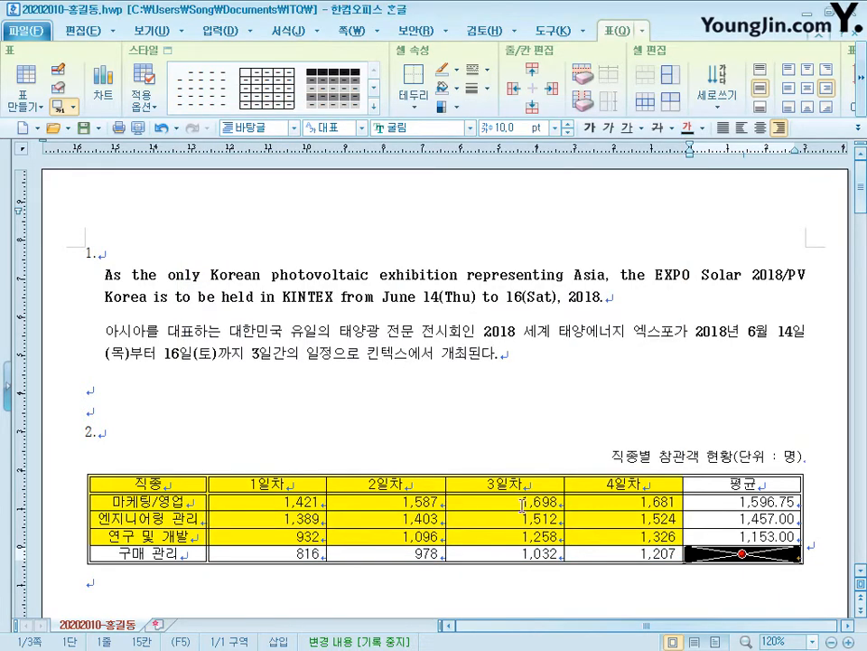
click(123, 586)
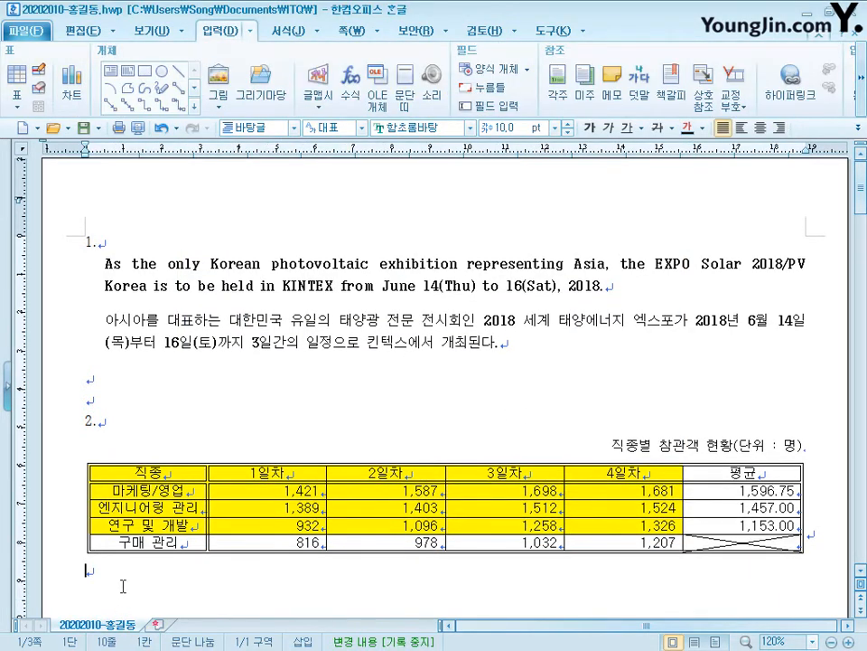
Create a chart from the cells spanning the 직종 heading to the 4일차 value of the 연구 및 개발 row
drag(149, 473, 589, 524)
right_click(577, 470)
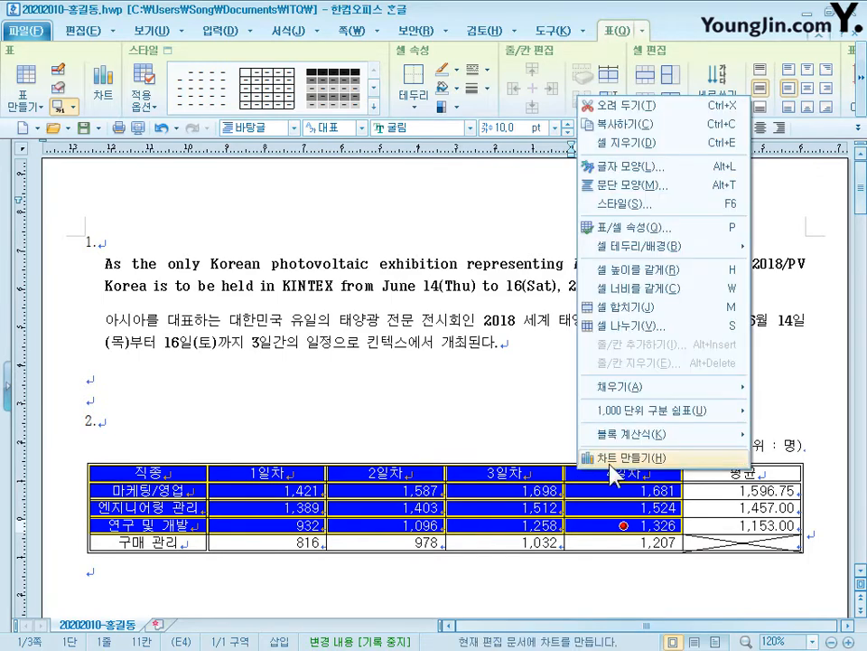
click(615, 471)
Set the chart's position property to be treated as a character (글자처럼 취급), placing it below the table
right_click(406, 254)
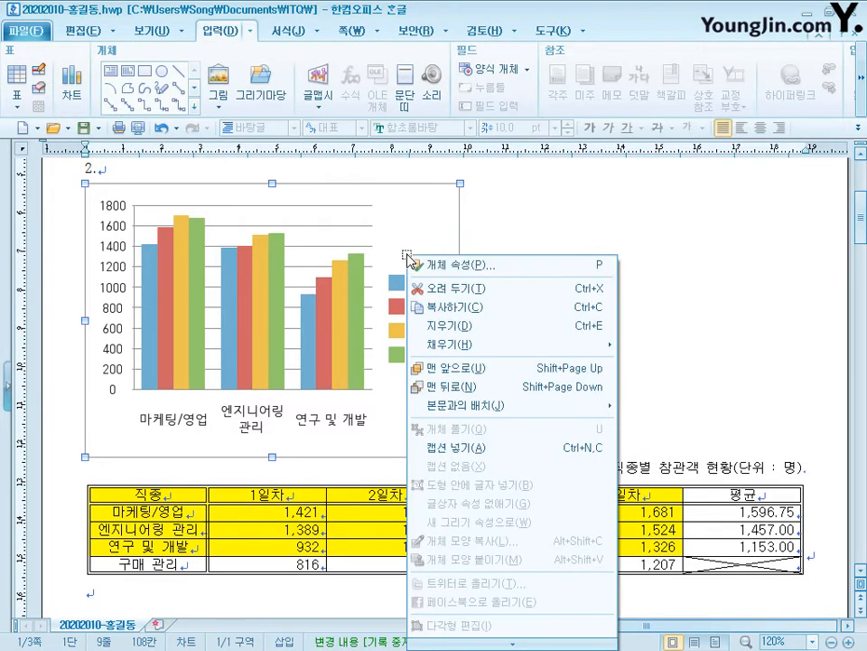
click(492, 267)
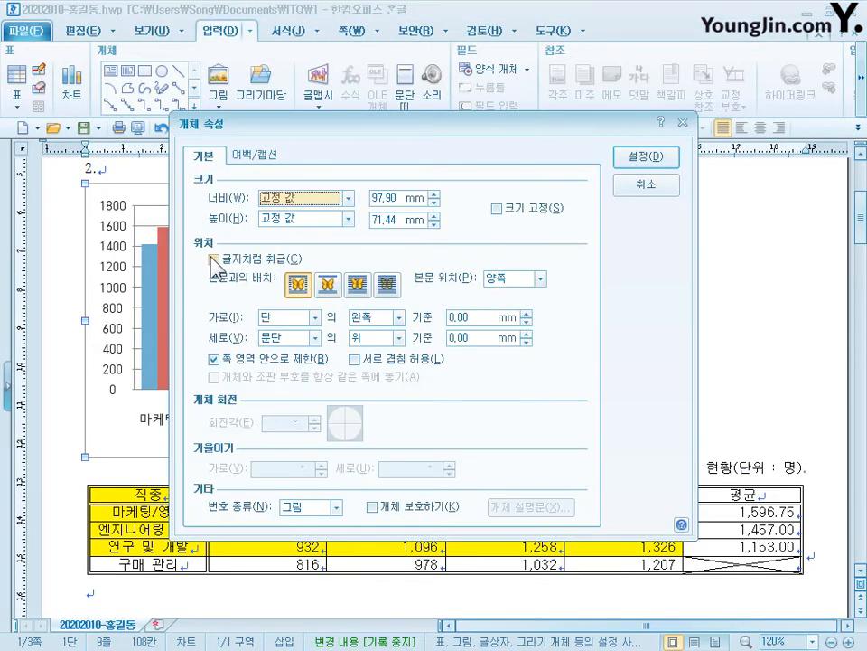
click(259, 260)
click(646, 158)
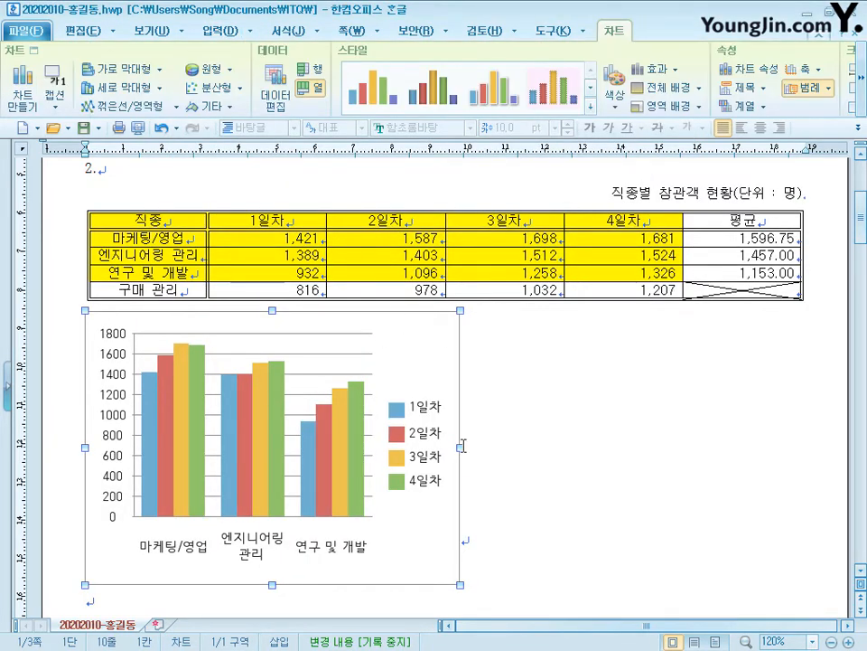
Widen the chart to about the table's width and center its paragraph
drag(614, 425, 798, 430)
click(823, 446)
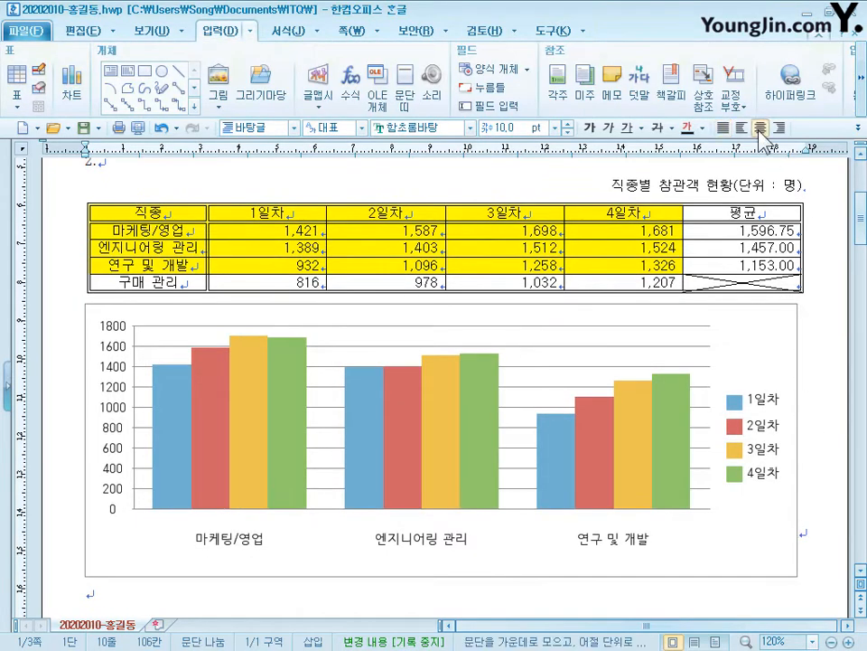
Give the clustered column chart the title 직종별 참관객 현황 and the Y-axis title (단위 : 명), keeping the series direction by column
click(730, 336)
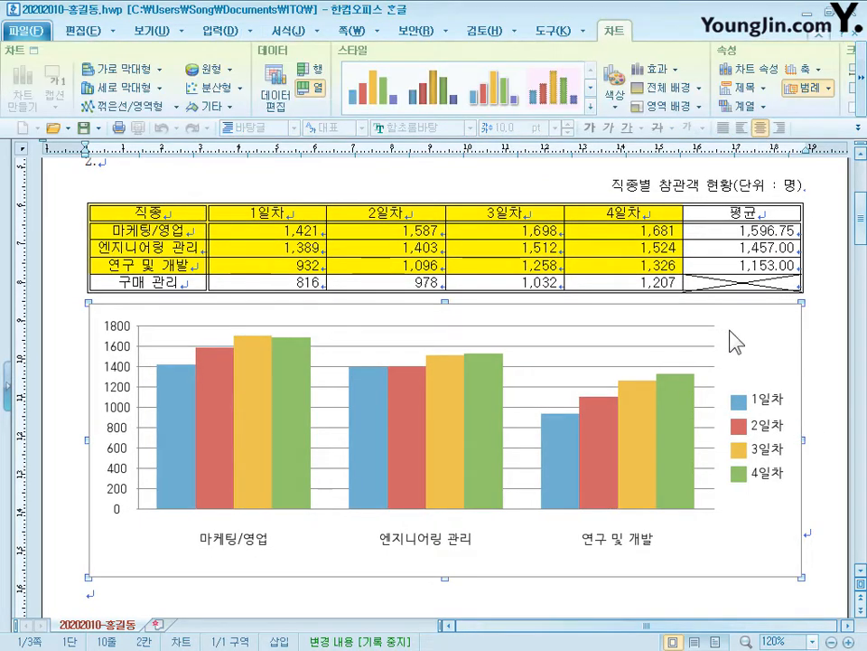
right_click(732, 339)
click(772, 473)
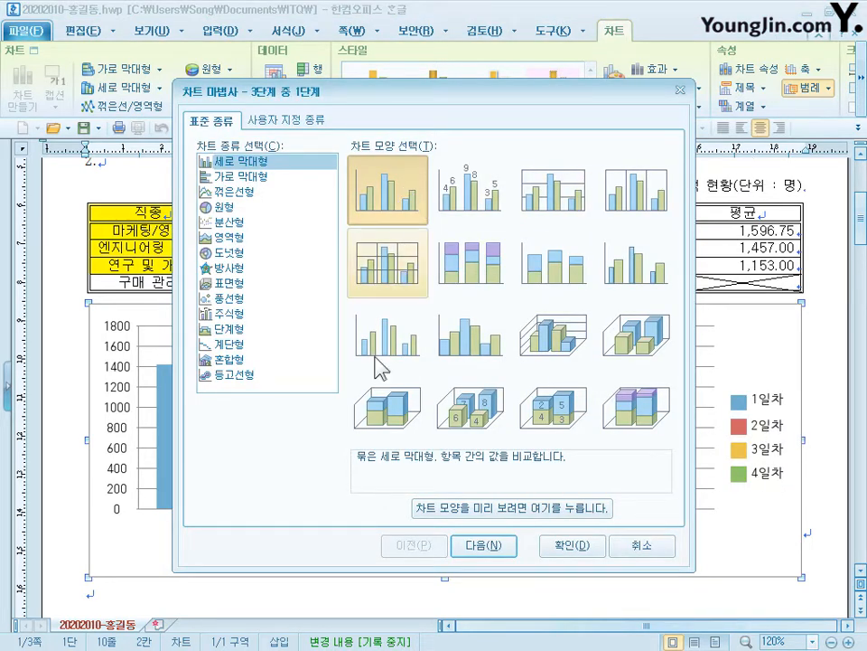
click(501, 547)
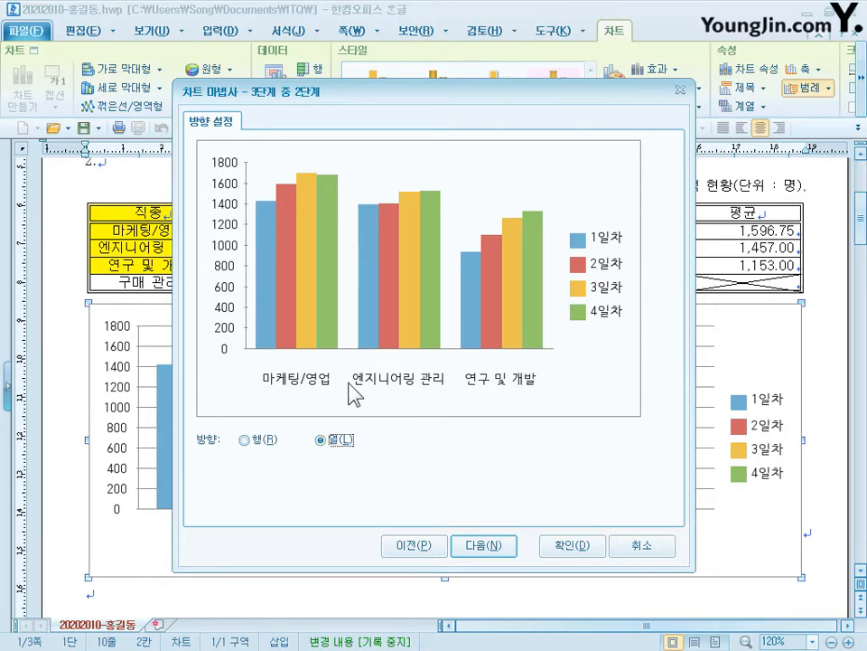
click(495, 548)
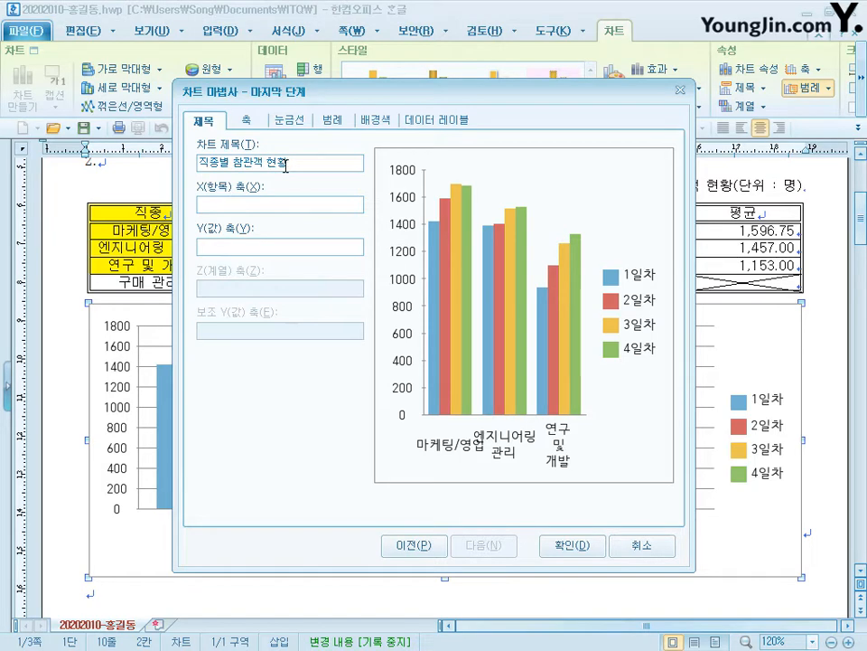
click(233, 244)
text((단위 : 명))
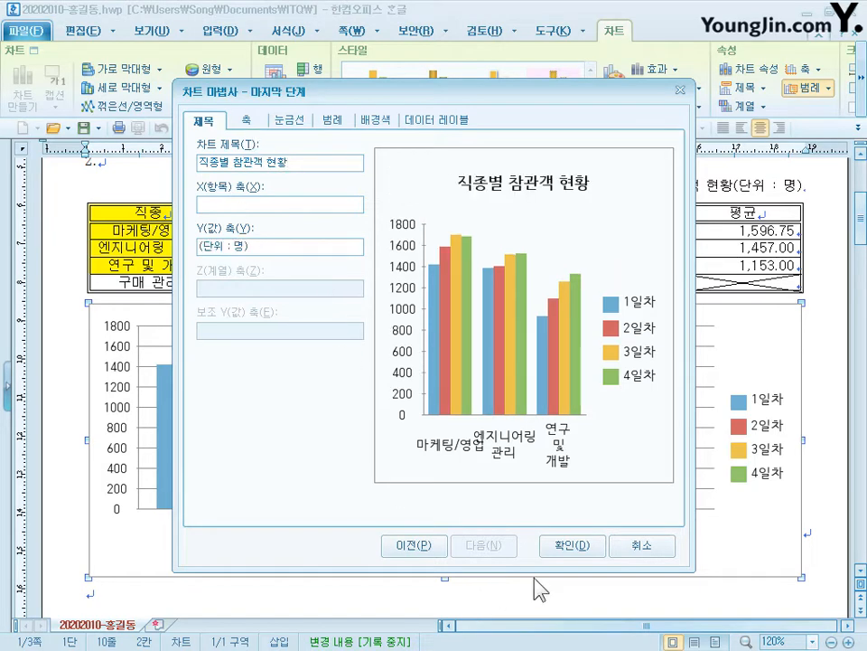
click(572, 546)
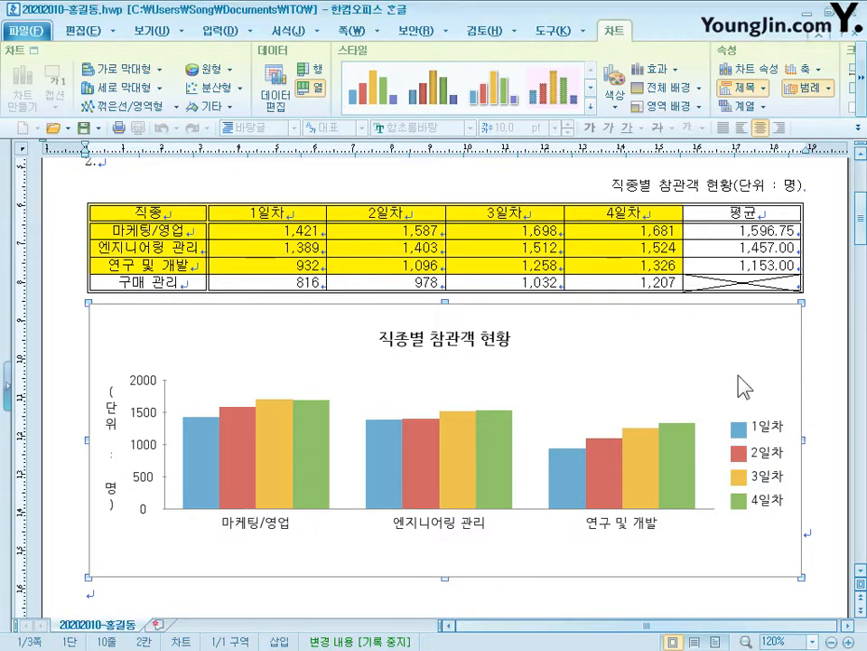
Frame the chart title with a single 1 pt black line and add a shadow at 2 pt
double_click(463, 350)
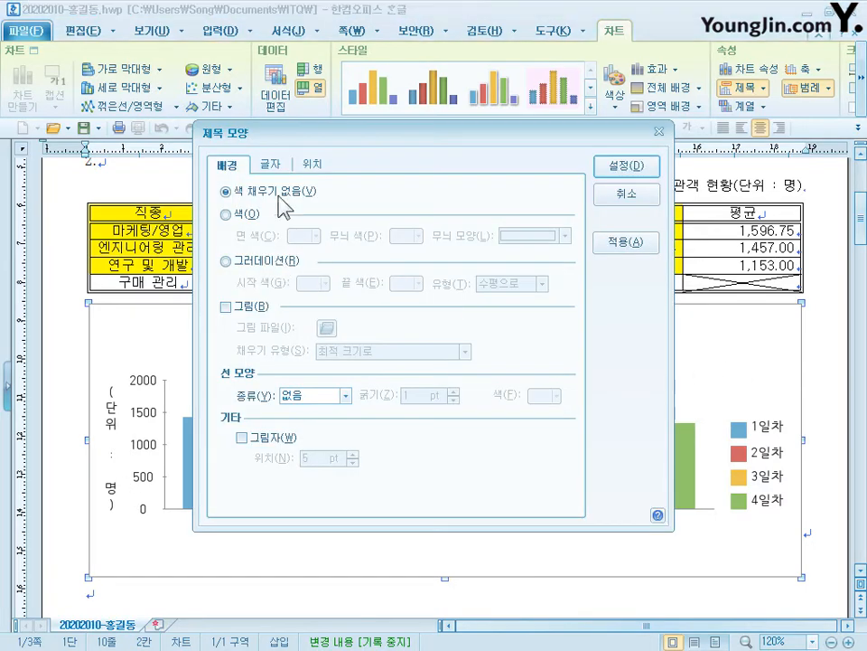
click(322, 397)
click(307, 422)
click(548, 396)
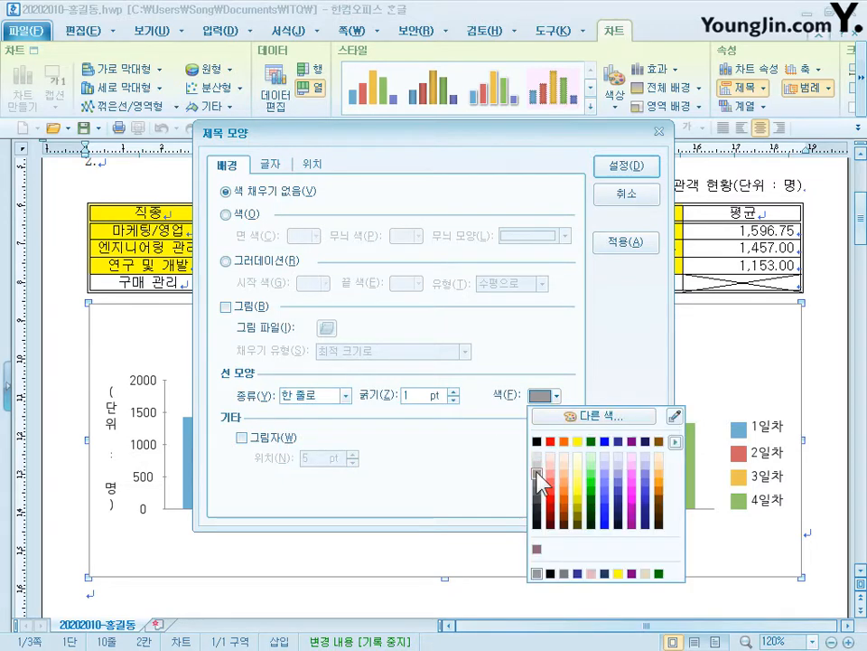
click(536, 442)
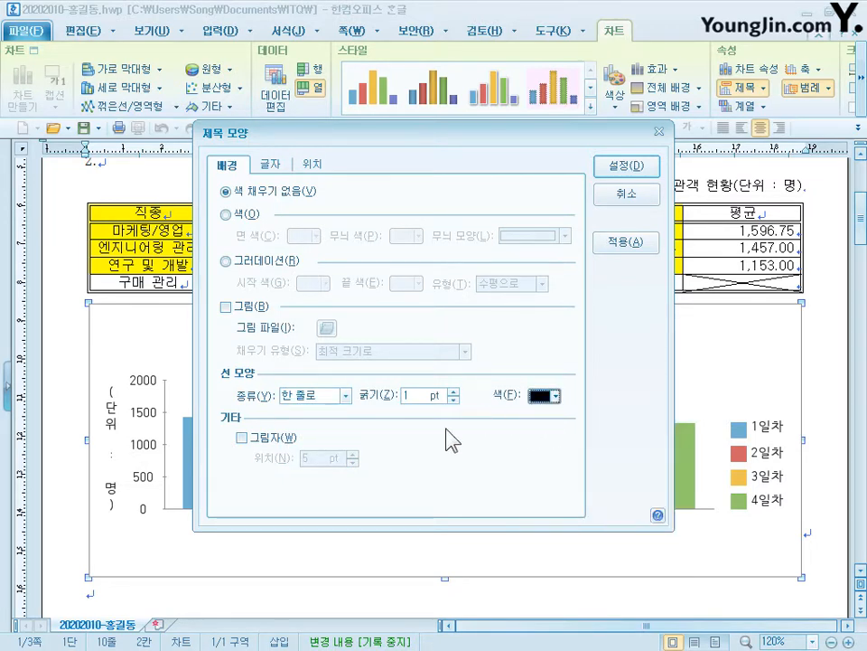
click(263, 442)
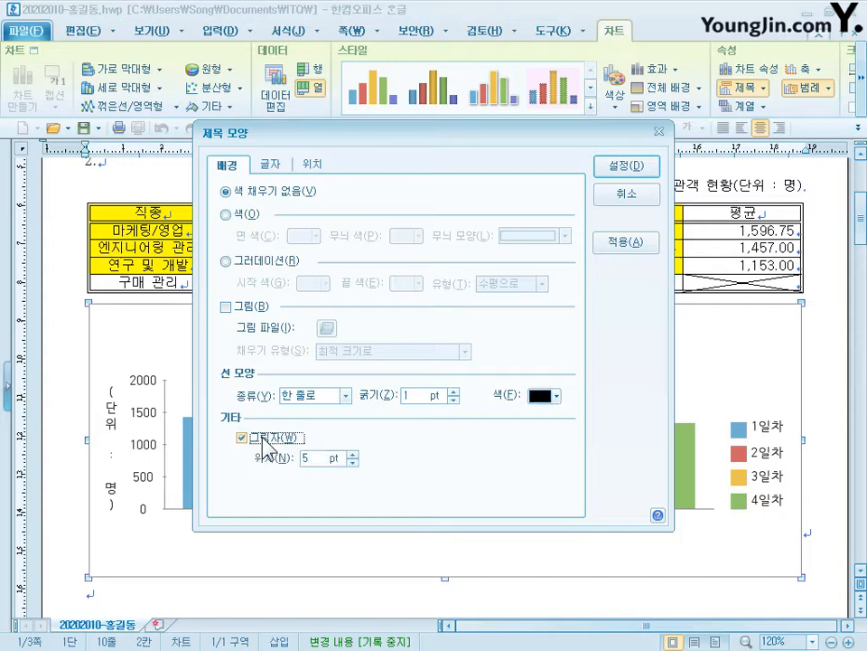
click(353, 464)
click(354, 463)
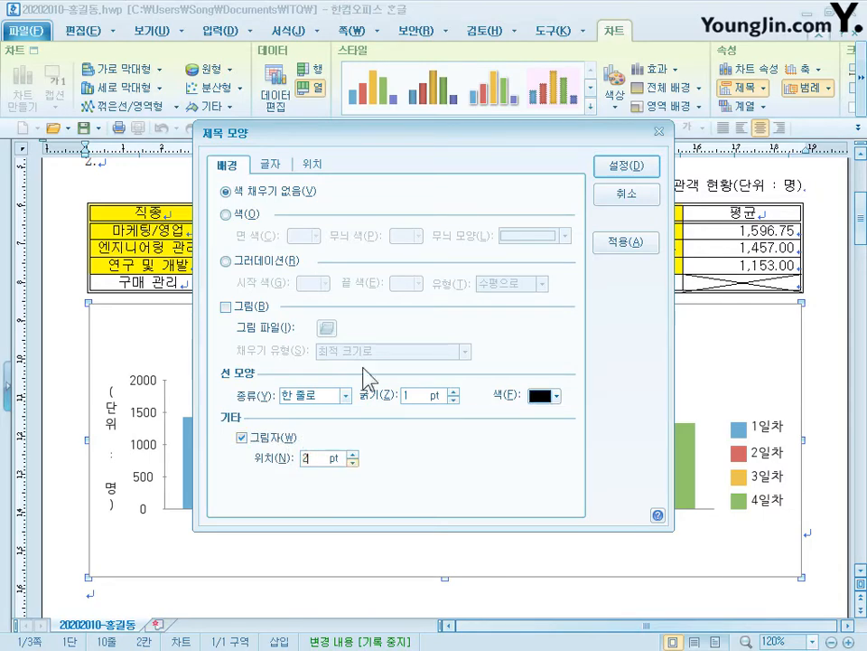
Set the chart title's font to 돋움 in bold
click(270, 165)
click(321, 402)
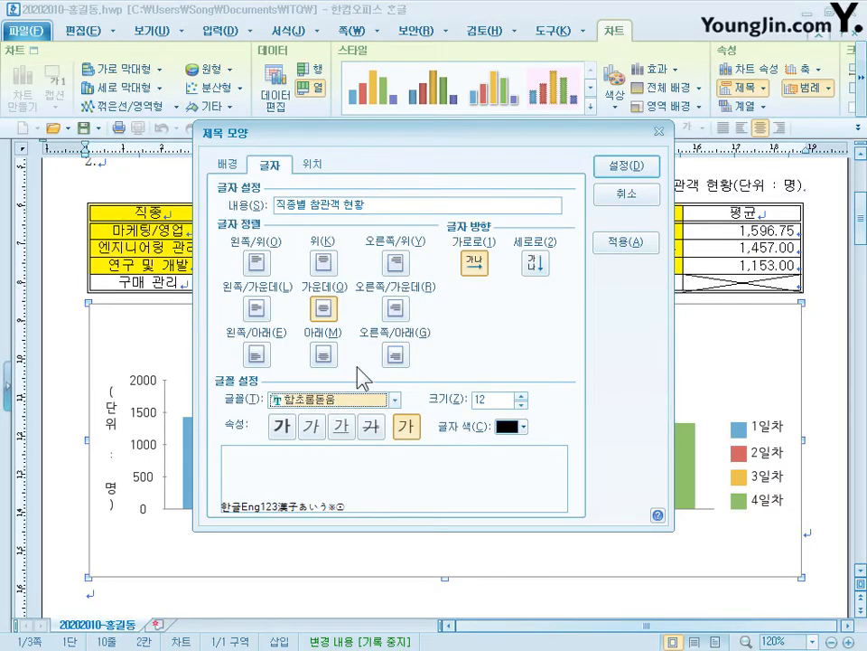
text(돋움)
click(285, 434)
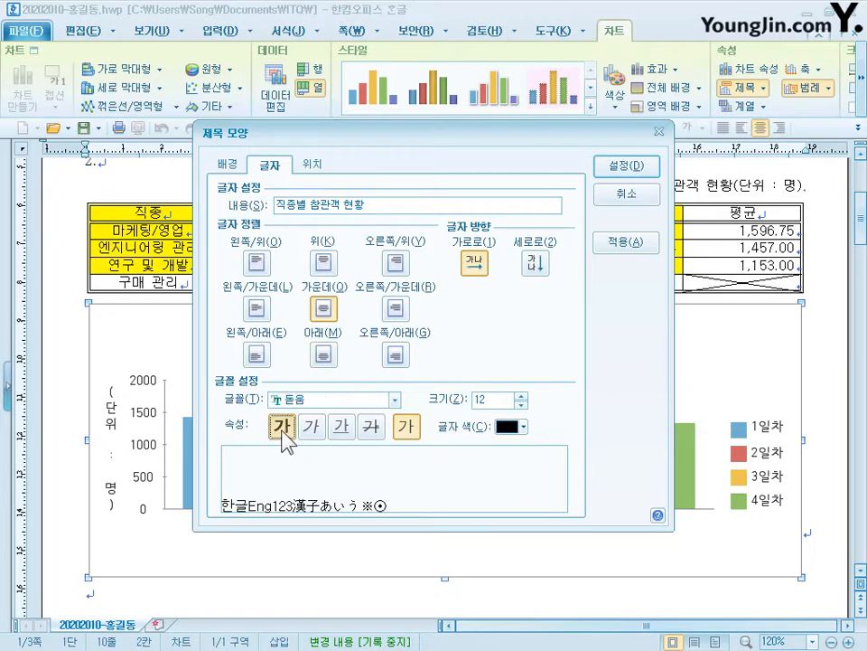
click(628, 168)
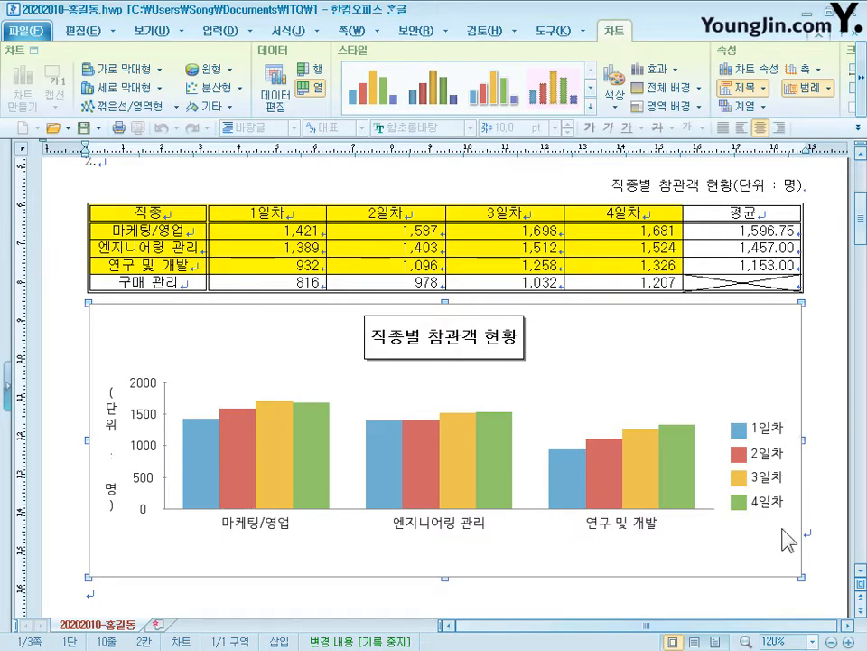
Give the chart legend a single 1 pt black border line
double_click(770, 434)
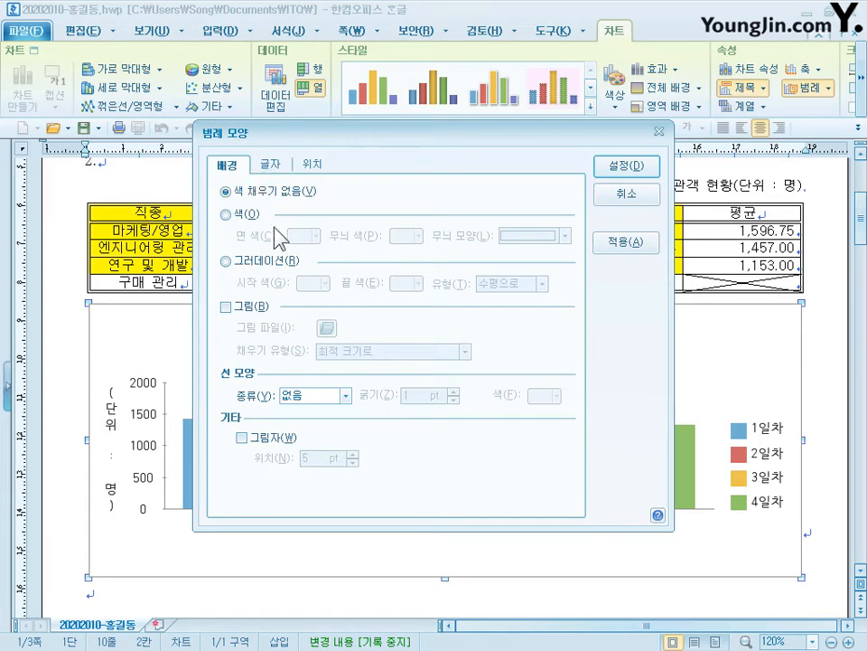
click(325, 397)
click(301, 422)
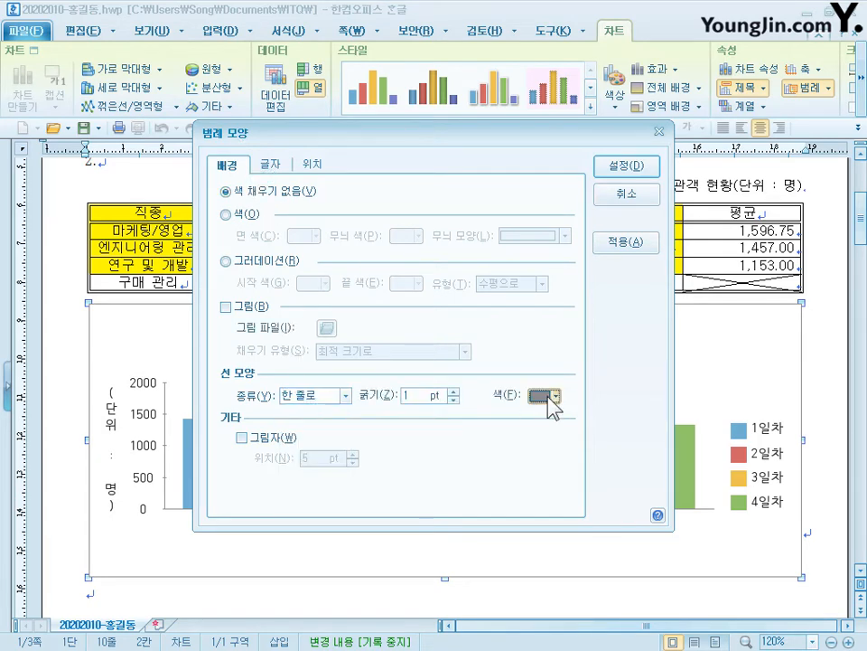
click(555, 396)
click(543, 442)
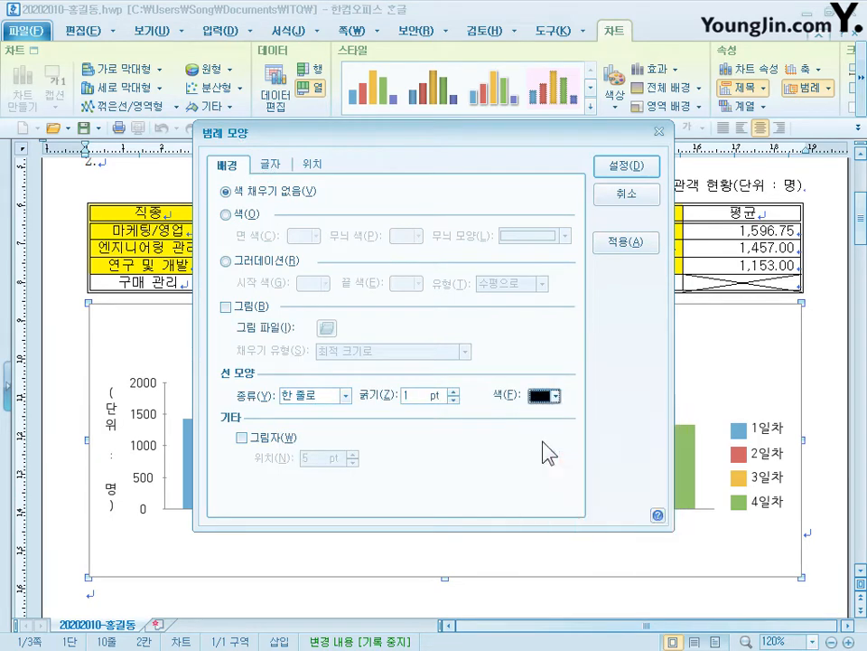
Set the legend's font to 돋움, make it one point larger, and apply the legend formatting
click(269, 165)
click(375, 398)
click(319, 400)
text(돋움)
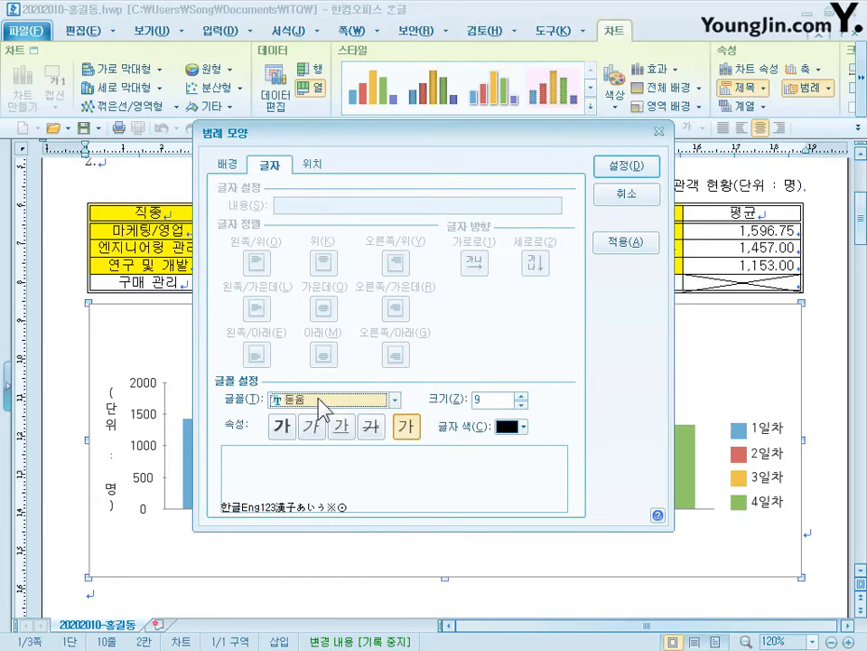
click(408, 431)
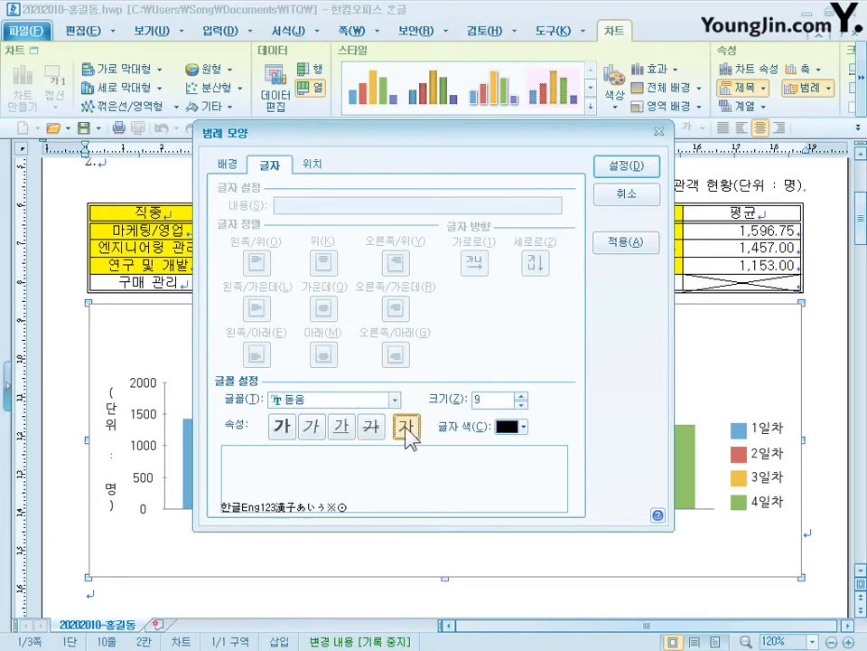
click(522, 399)
click(618, 166)
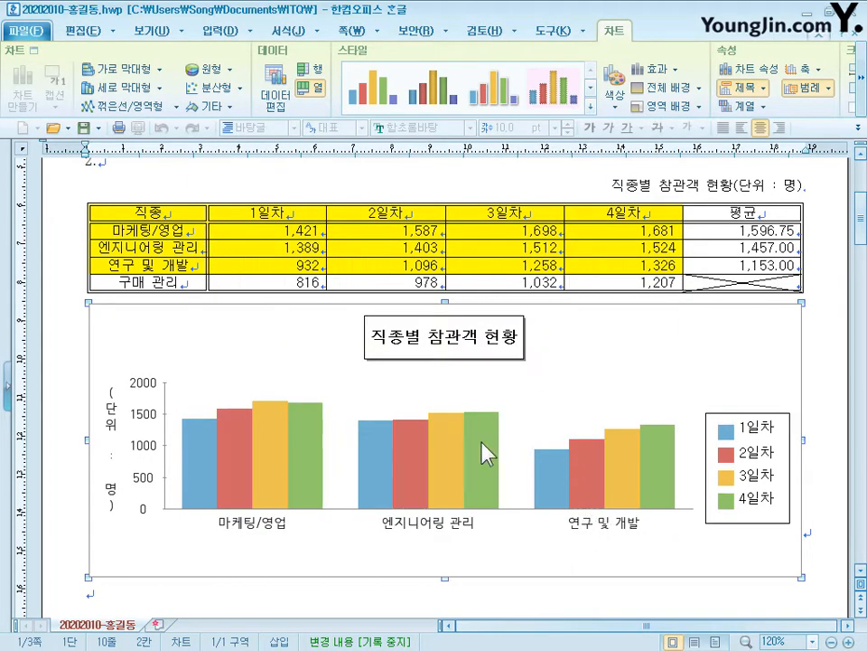
Format the (단위 : 명) axis title in 돋움, one point larger, with horizontal text direction
double_click(116, 433)
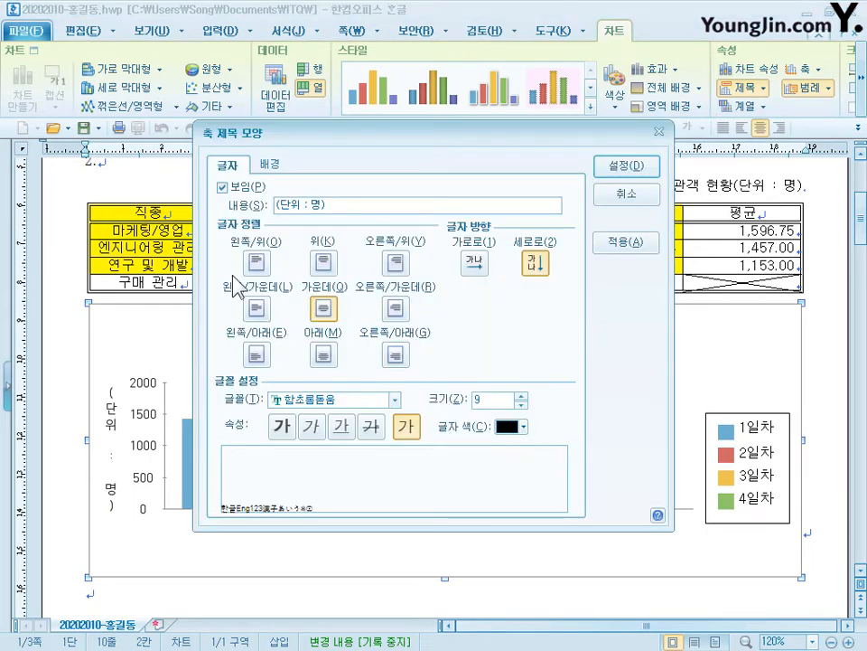
text(돋움)
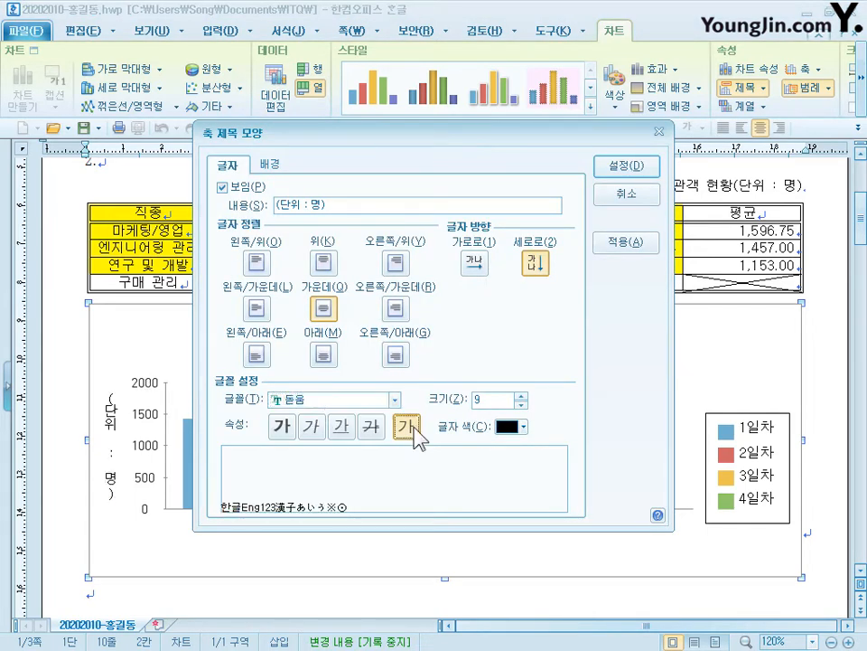
click(524, 395)
click(476, 264)
click(655, 170)
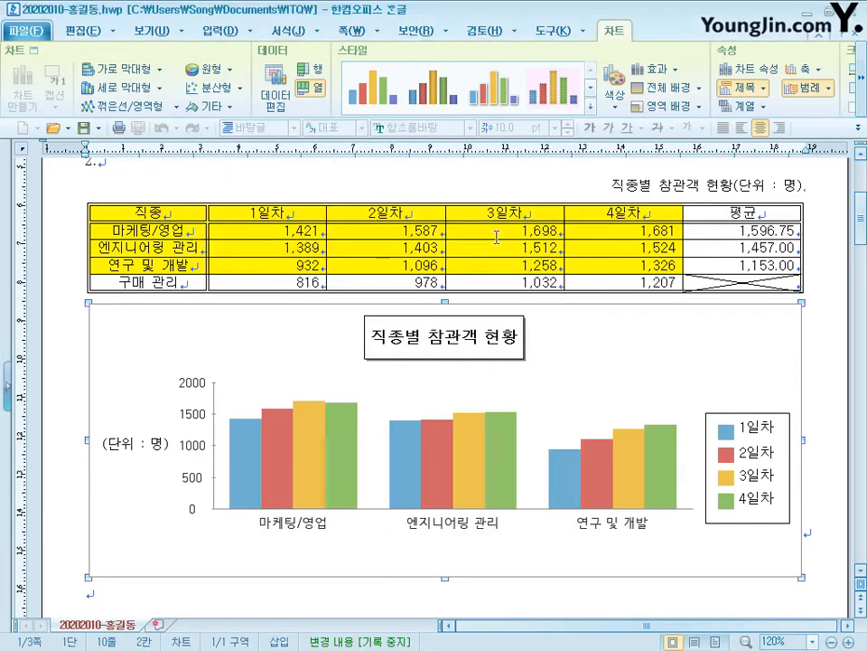
Set the value axis labels' font to 돋움 and make them one point larger
click(196, 417)
double_click(198, 429)
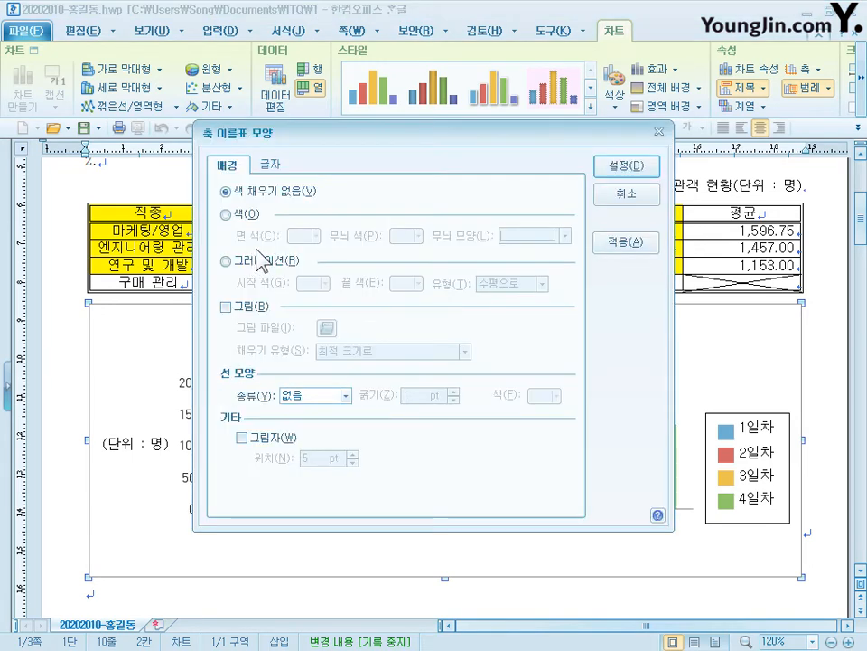
click(270, 167)
double_click(315, 396)
text(돋움)
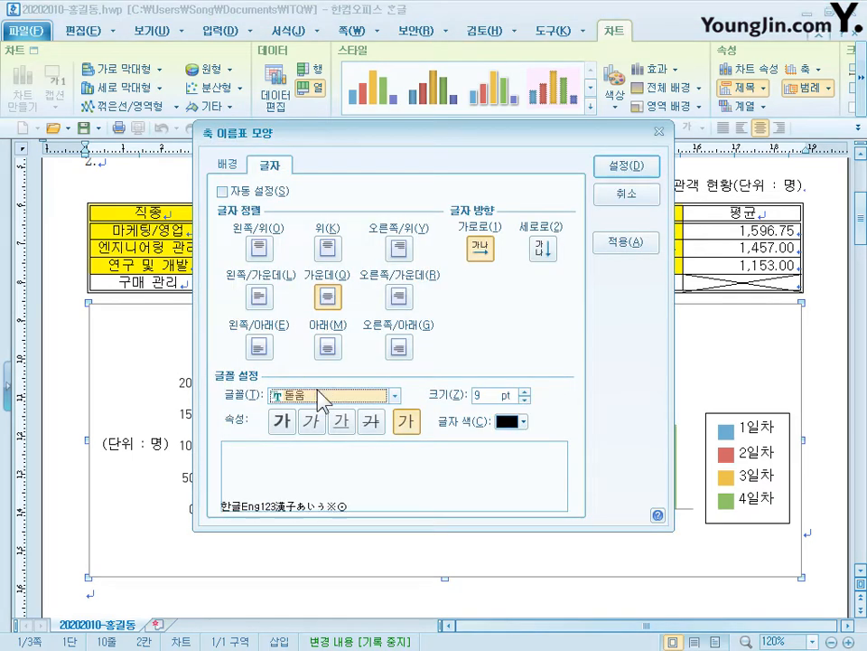
click(525, 391)
click(627, 165)
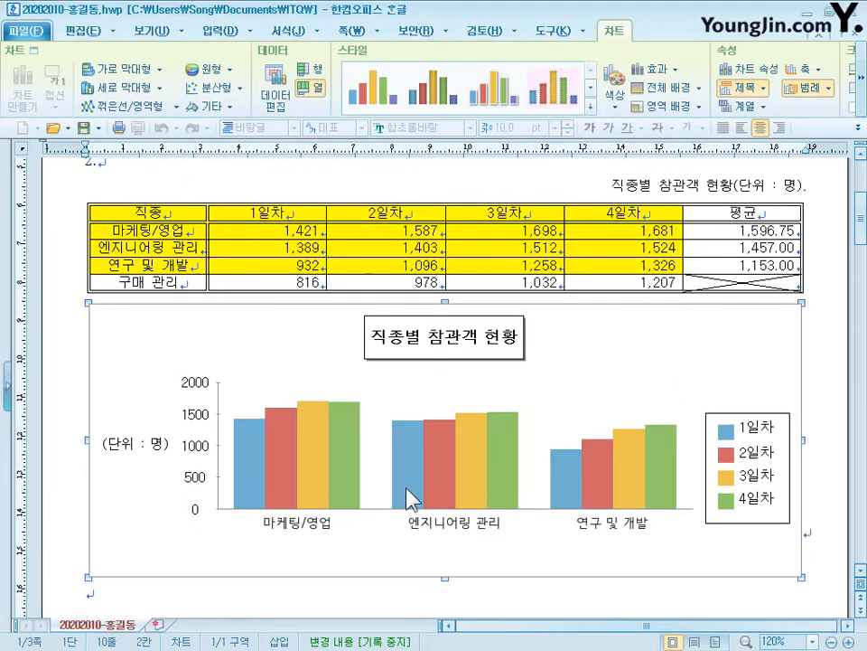
Set the category axis labels to 돋움 at 10 pt
click(322, 528)
double_click(325, 538)
click(269, 165)
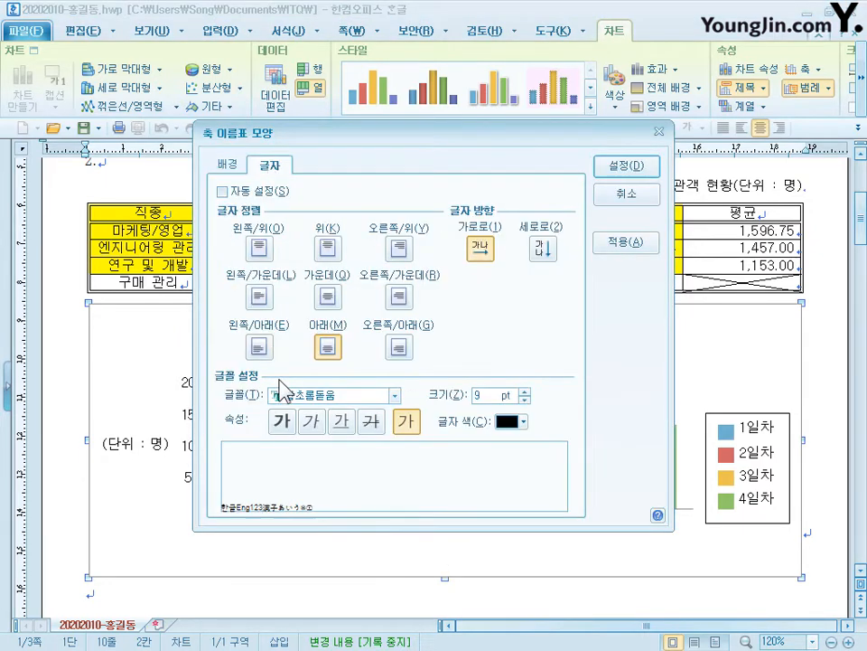
click(303, 396)
click(307, 408)
click(525, 391)
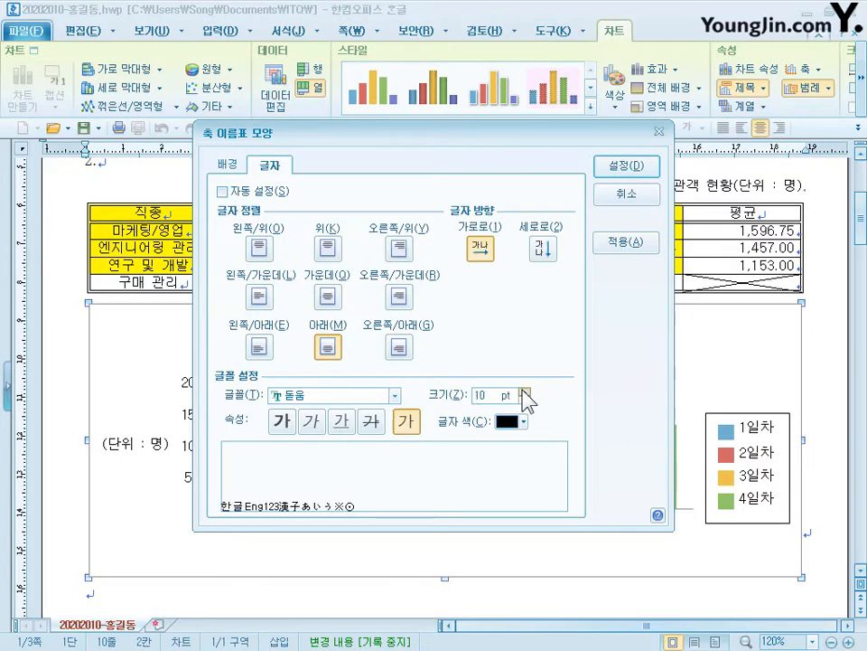
click(658, 169)
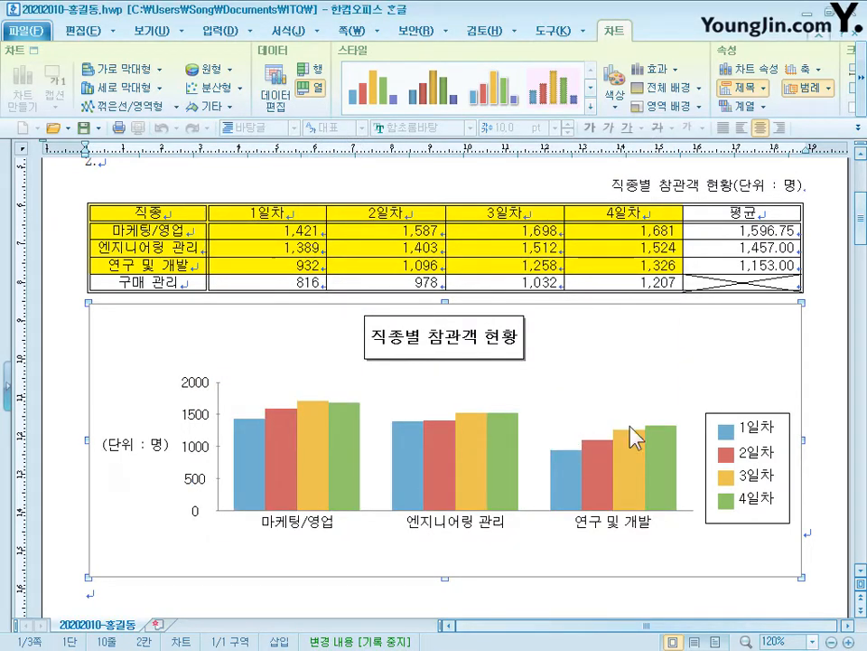
Leave the chart and enter an indented (1) on the line below item 3 on the second page
key(Escape)
scroll(351, 396, down, 10)
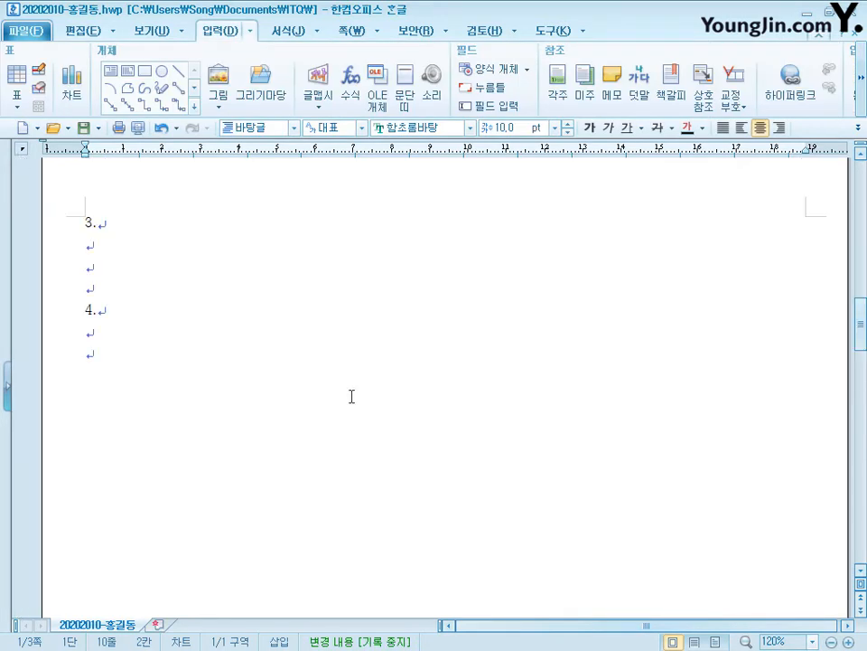
click(120, 251)
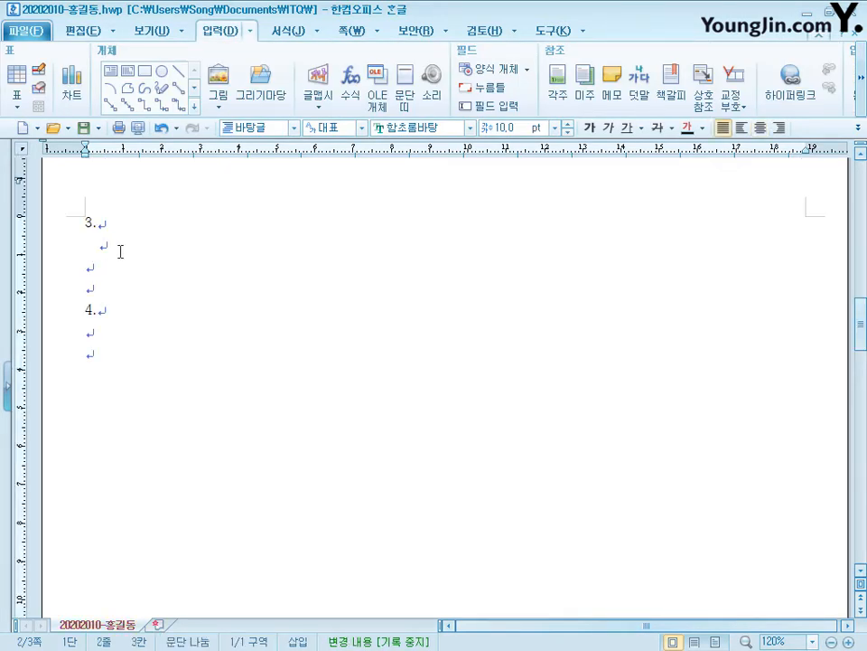
text((1))
Start an equation after (1) with a definite integral from 0 to 3
click(350, 86)
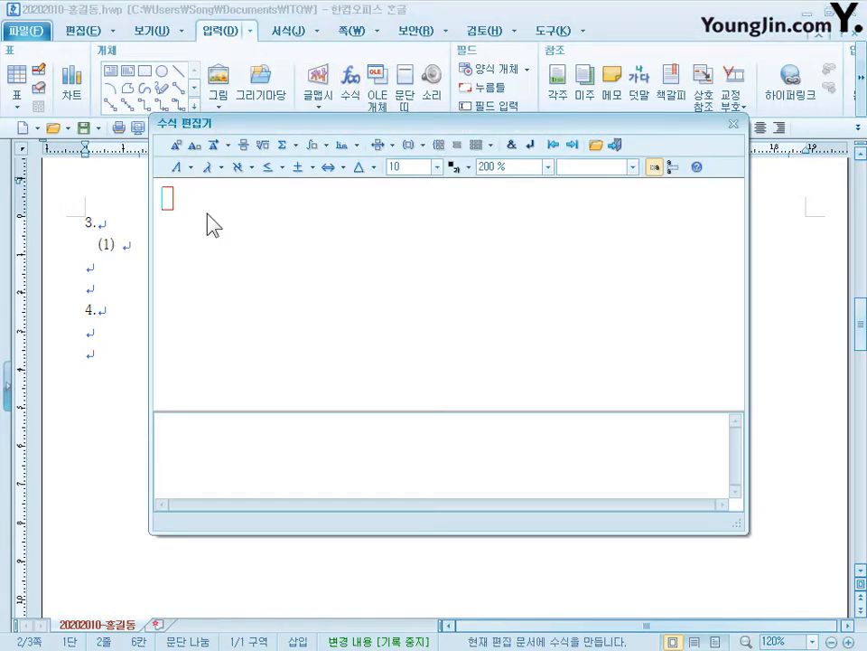
click(313, 146)
click(276, 207)
text(0)
key(Tab)
text(3)
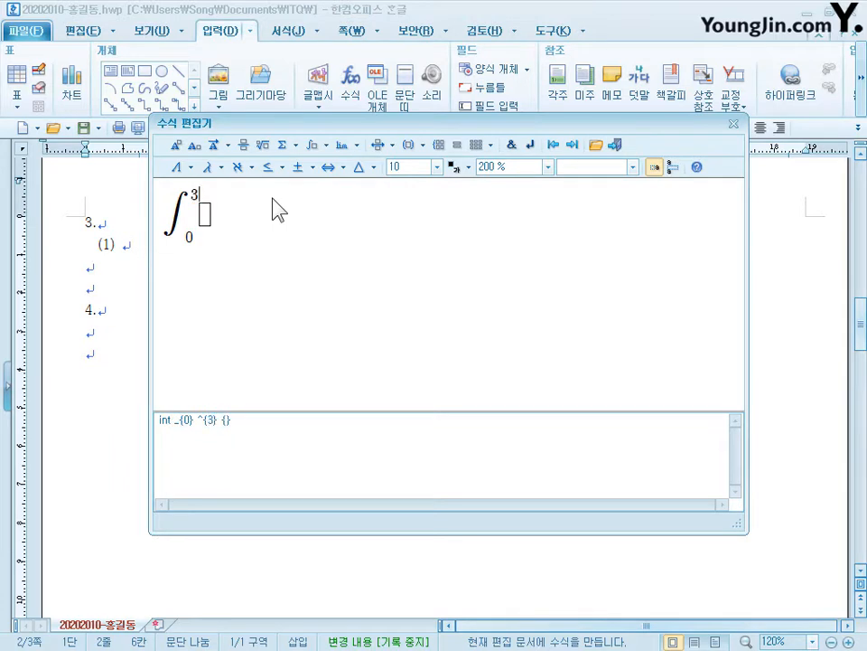
Add a fraction inside the integral with the square root of 6t²-18t+12 as its numerator
click(243, 144)
click(264, 145)
text(6t)
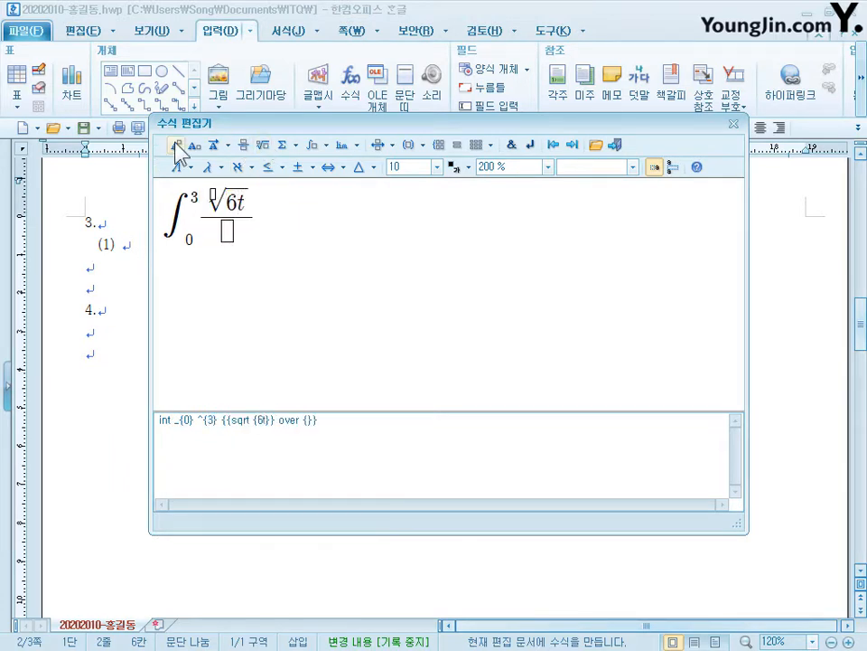
click(176, 145)
text(2)
key(Tab)
text(-18t+12)
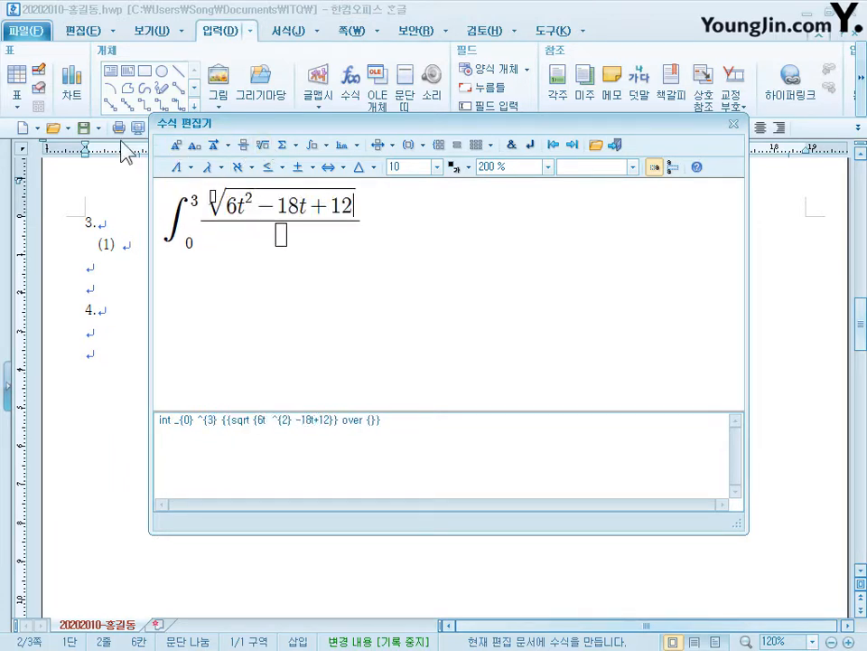
Complete the integral with denominator 5 followed by dt=11, place it in the document, and enter (2) on the same line
key(Tab)
text(5)
key(Tab)
text(dt=11)
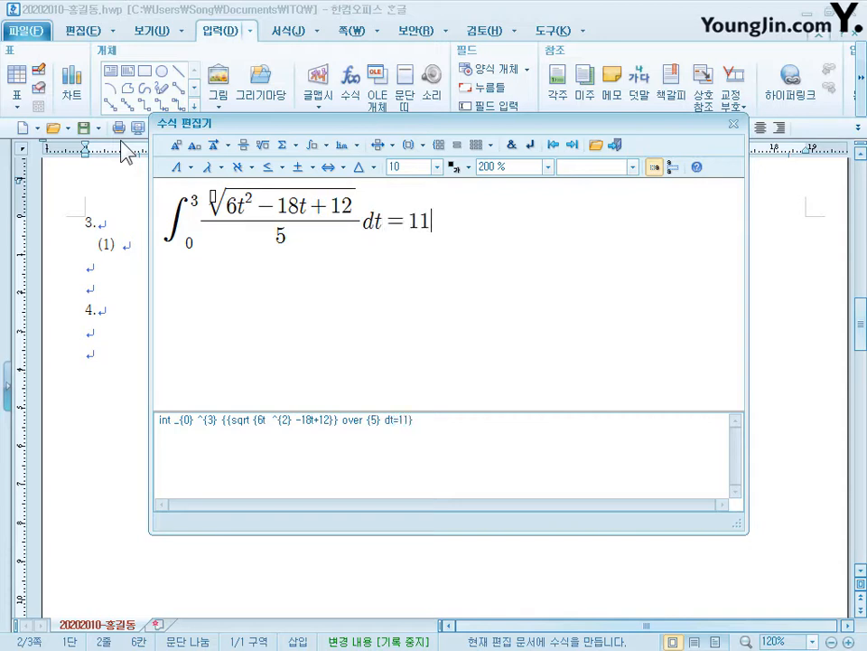
click(615, 145)
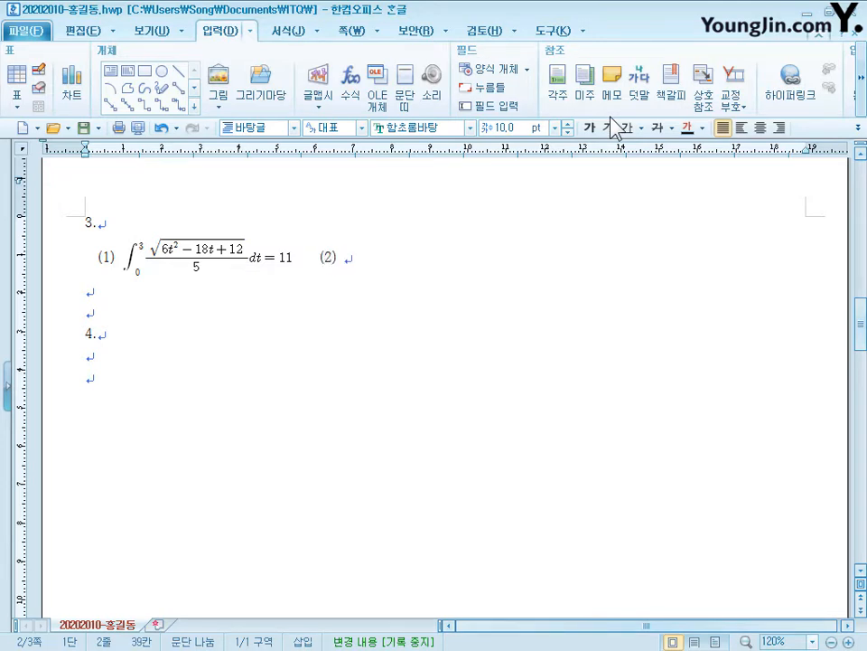
Start a new equation after (2) with a fraction of h with subscript 1 over h with subscript 2
click(350, 77)
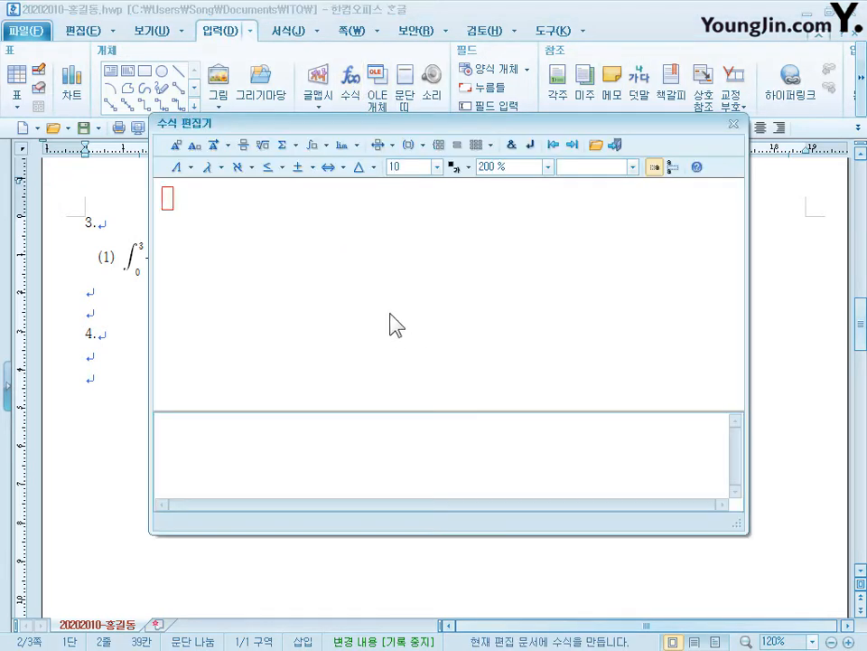
click(243, 146)
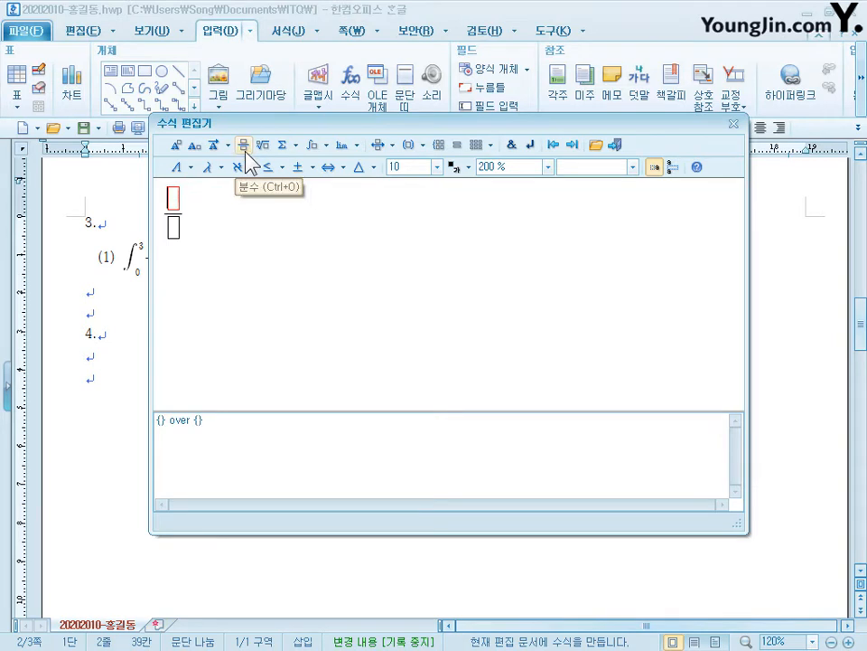
text(h)
click(199, 146)
text(1)
key(Tab)
text(h)
click(200, 147)
text(2}} )
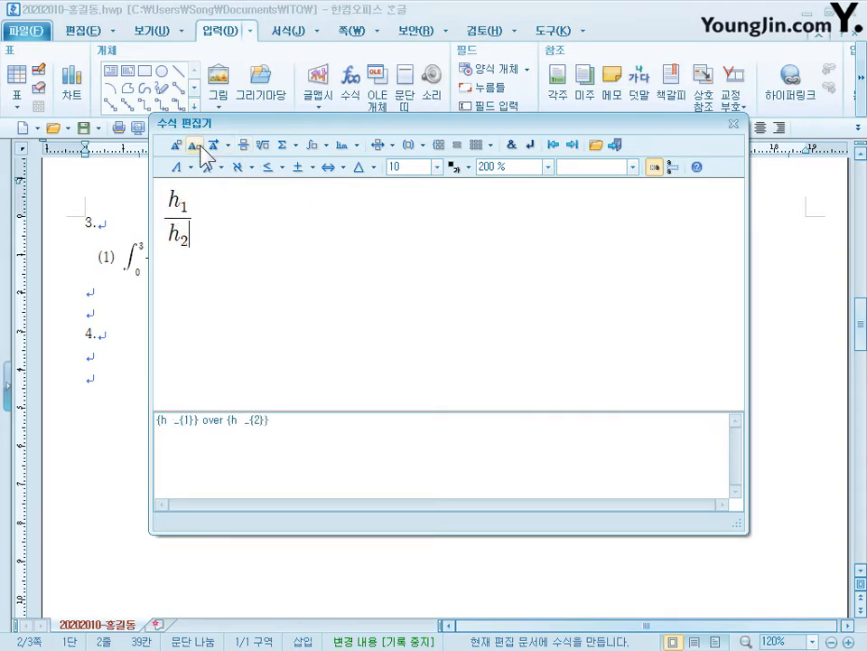
Continue the equation after the fraction with an equals sign and (√a) raised to the power M₂-M₁
text(=()
click(263, 145)
text(a)
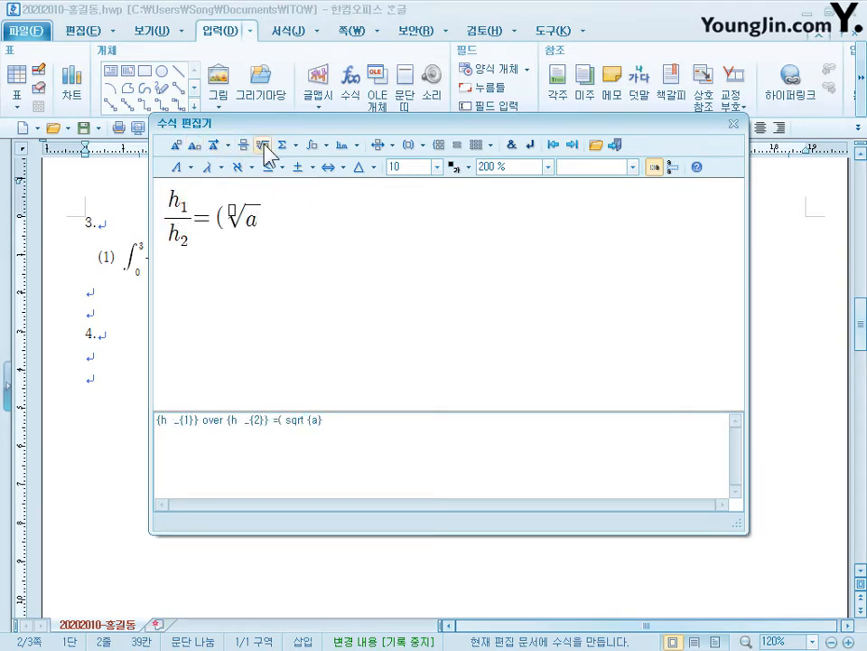
key(Tab)
text())
click(177, 145)
text(M)
click(194, 145)
text(2} )
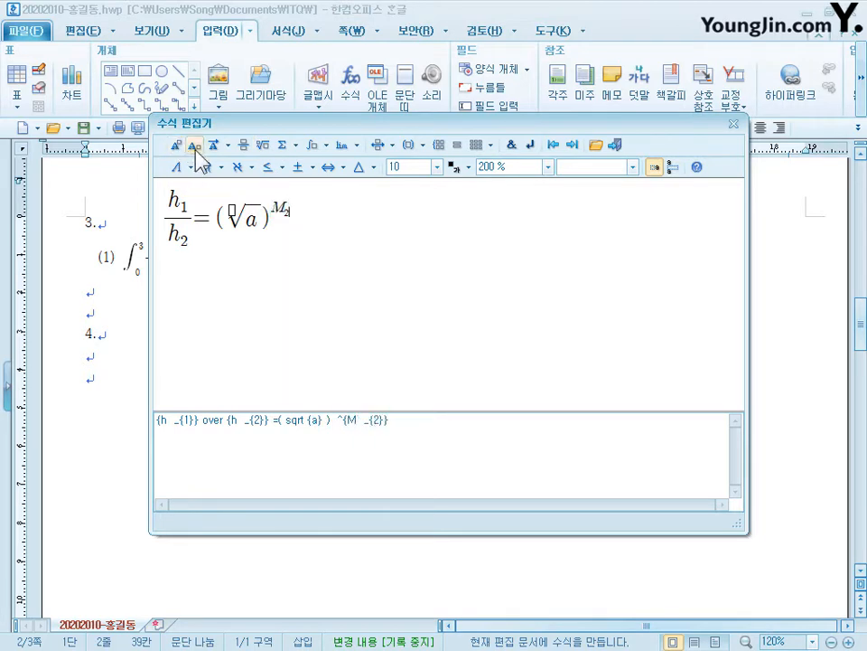
text(-M  _{1)
Finish the equation with ≒ 2.5 raised to the power M₂-M₁ and place it in the document
click(300, 166)
click(388, 280)
text(2.5)
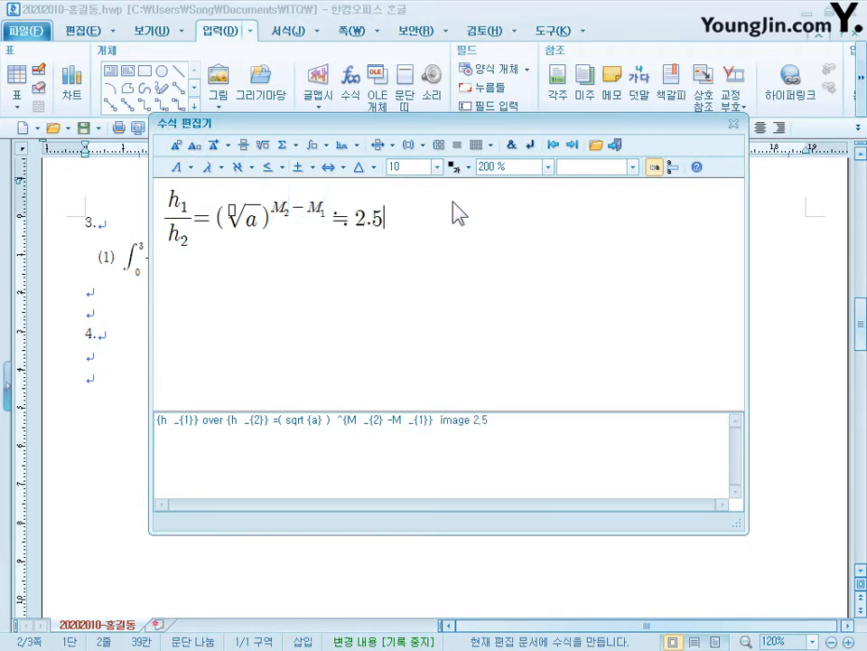
click(177, 146)
text(M)
click(194, 146)
text(2} )
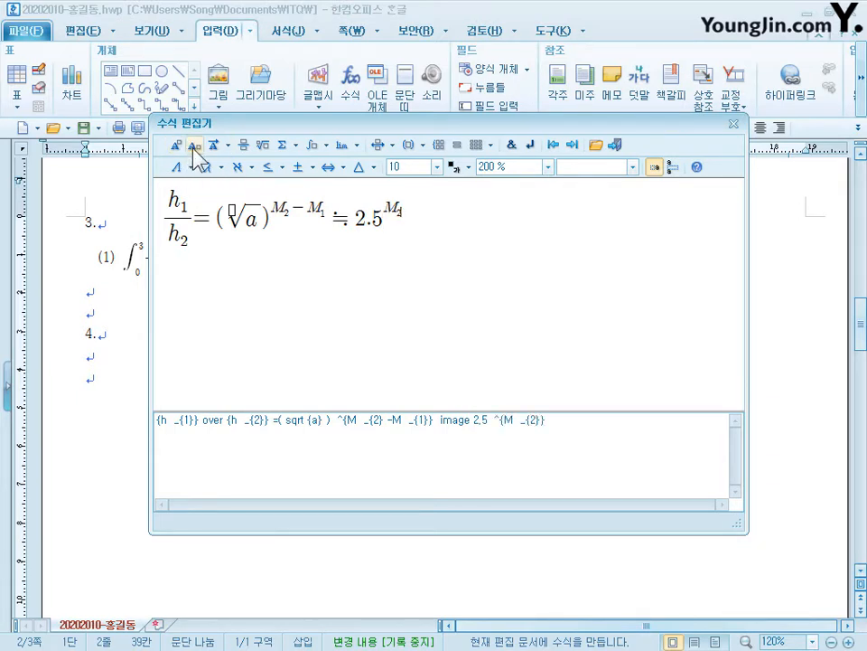
text(-M _{1)
click(615, 148)
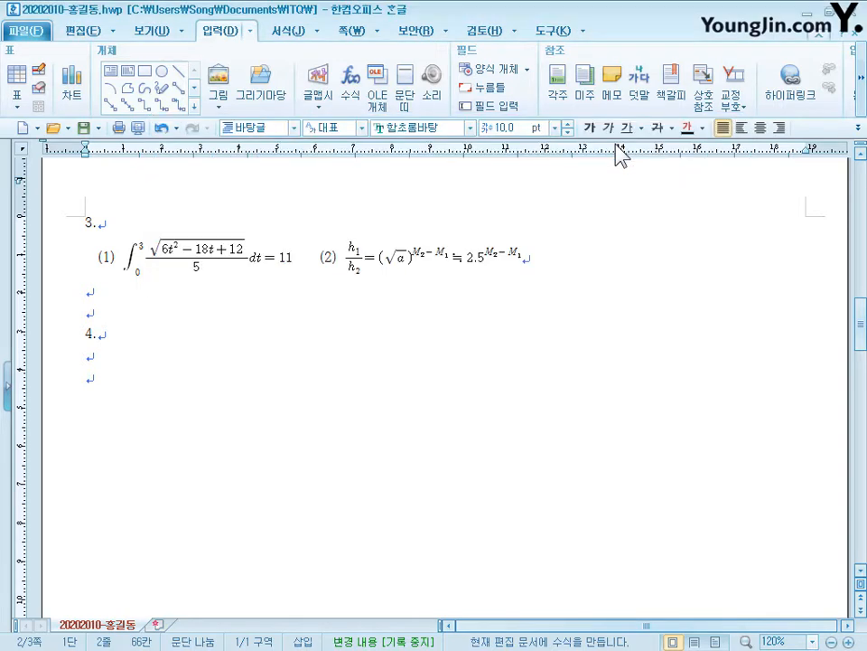
Draw a rectangle about 24 mm wide and 6 mm high just below item 4
click(115, 359)
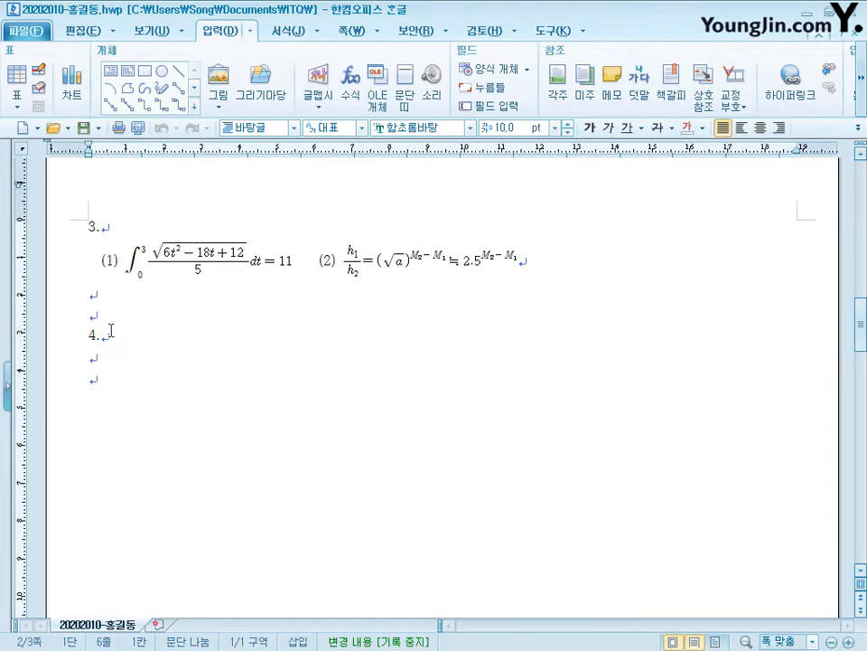
click(144, 71)
drag(148, 370, 238, 394)
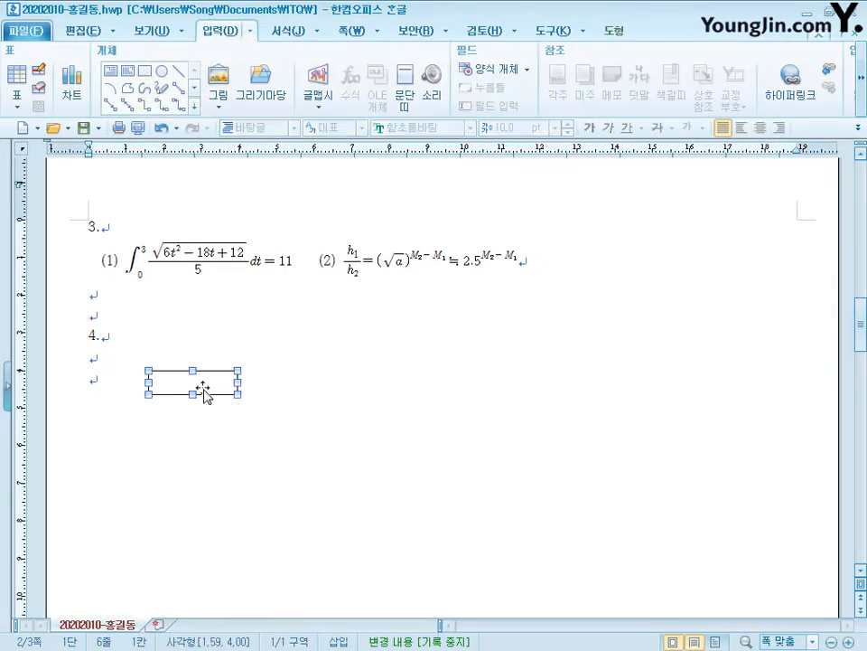
Set the rectangle's width to 110 mm and its height to 150 mm
double_click(203, 391)
click(205, 165)
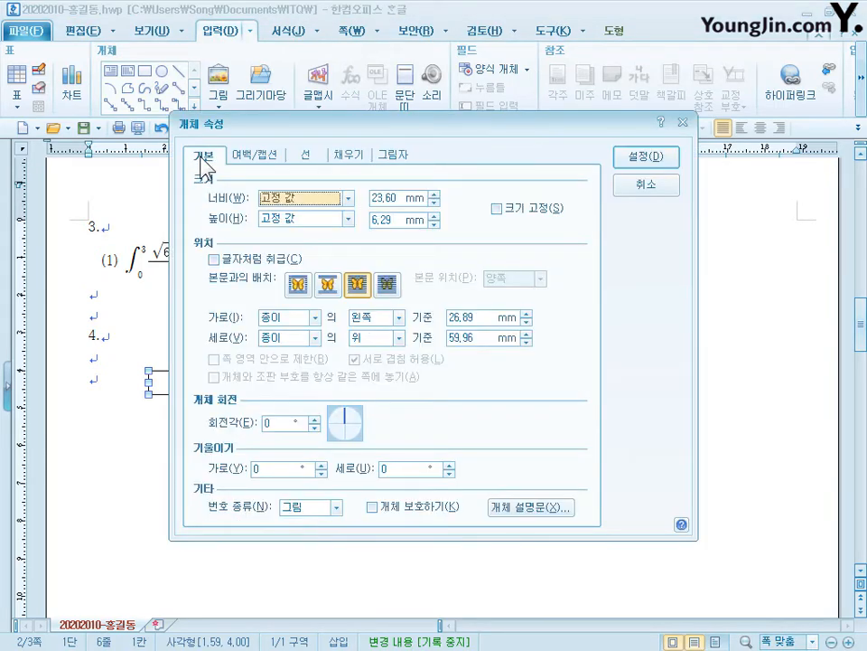
key(Tab)
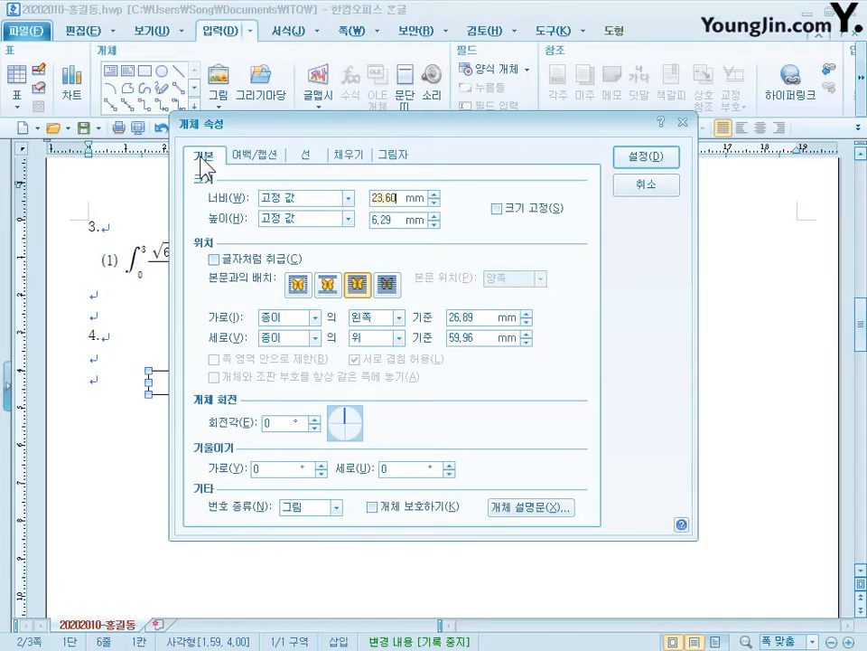
text(110)
key(Tab)
key(Tab)
text(150)
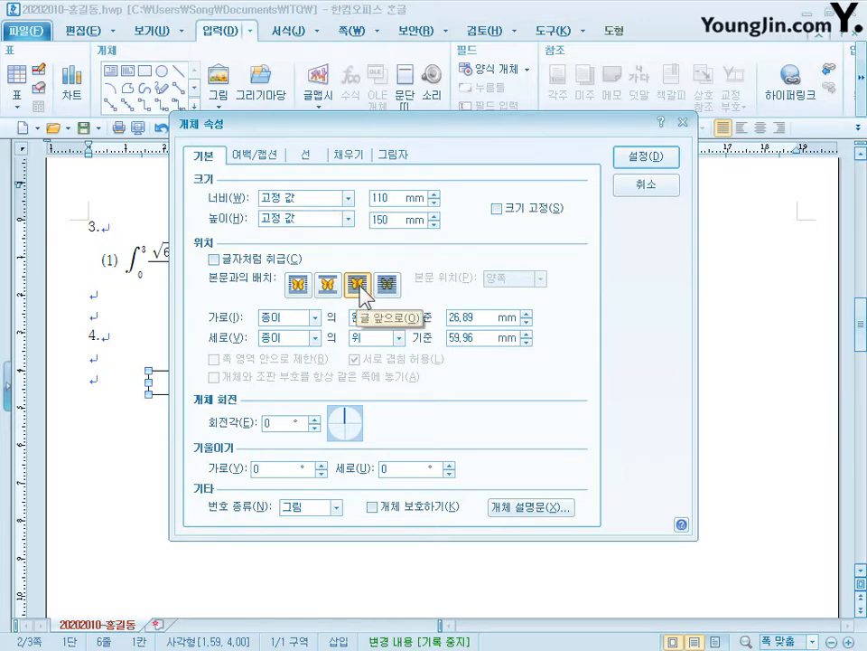
Fill the rectangle with a solid medium green face color and apply its object properties
click(352, 159)
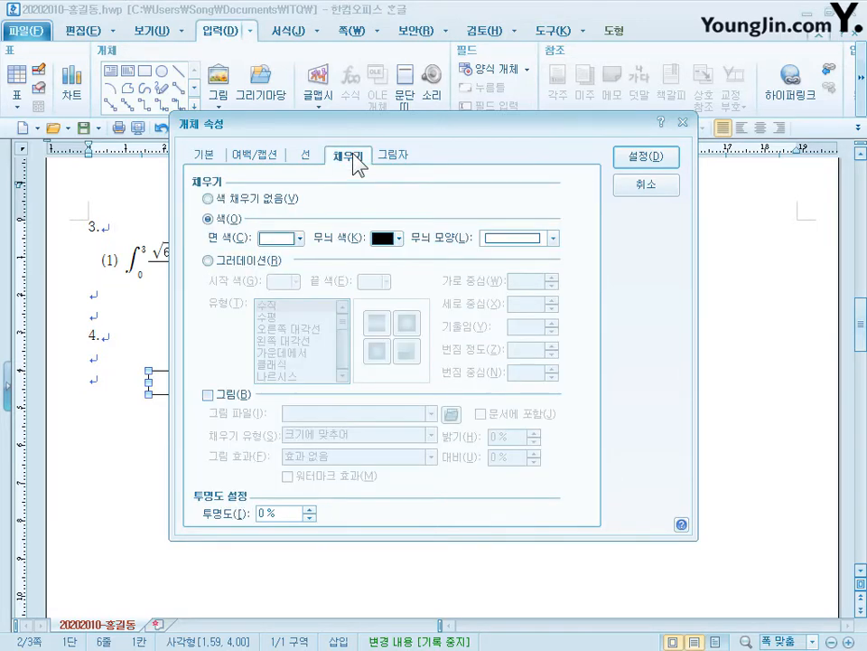
click(300, 239)
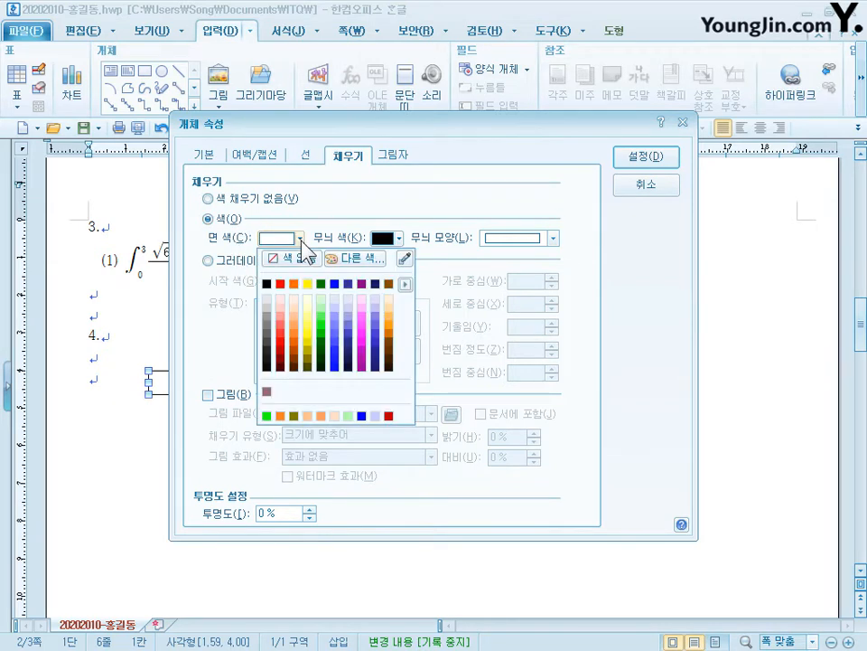
click(322, 344)
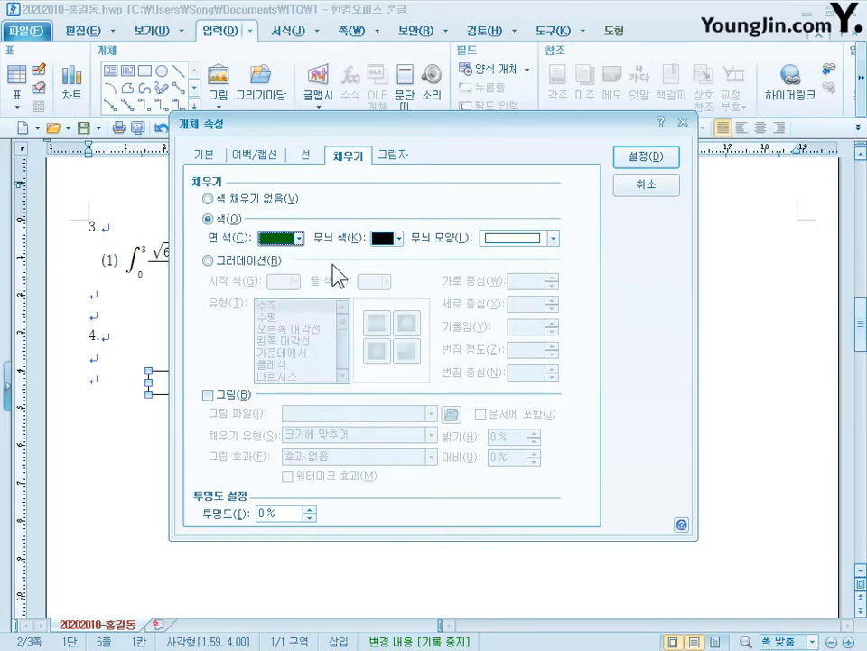
click(300, 238)
click(323, 343)
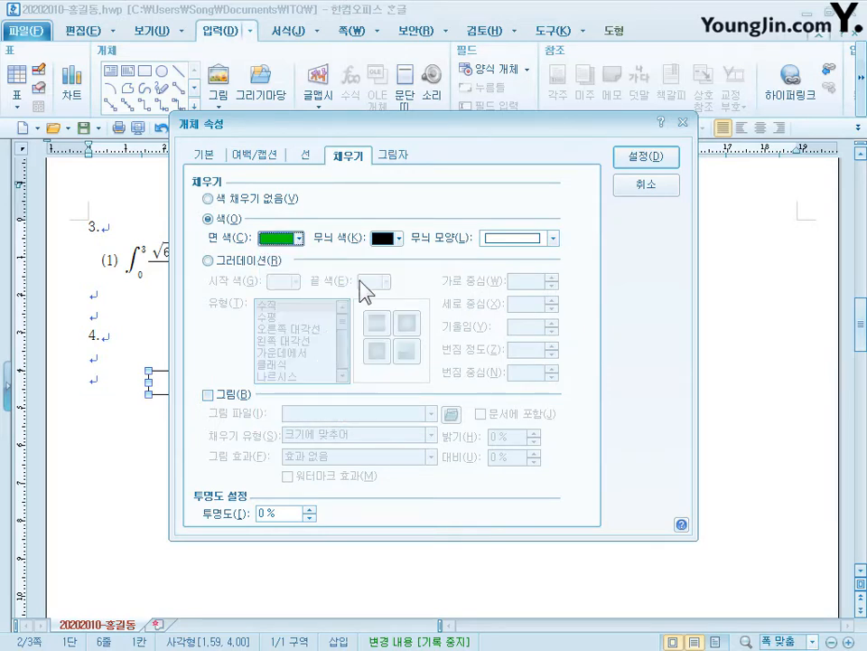
click(664, 165)
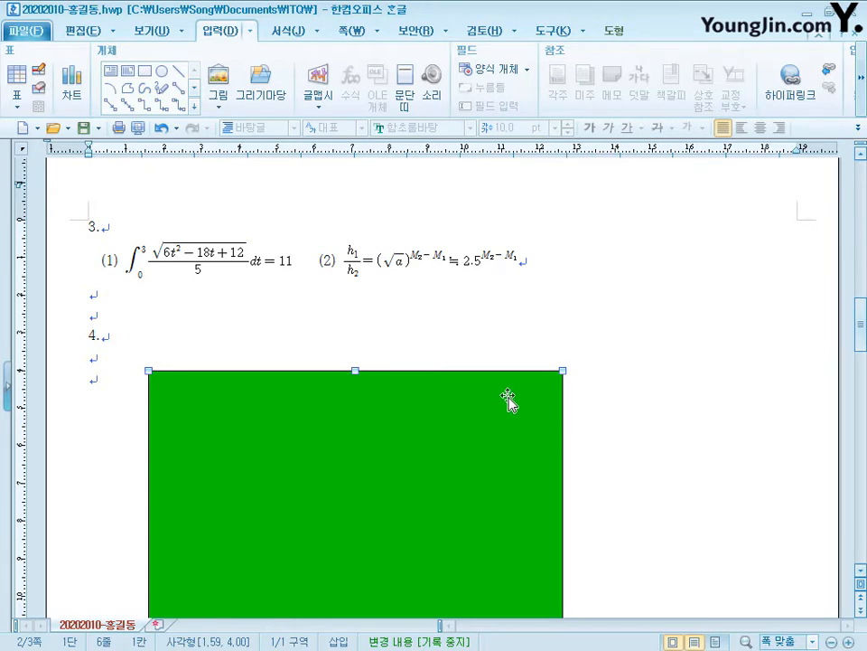
Move the green rectangle toward the middle of the page width and slightly lower beneath item 4
scroll(405, 463, down, 4)
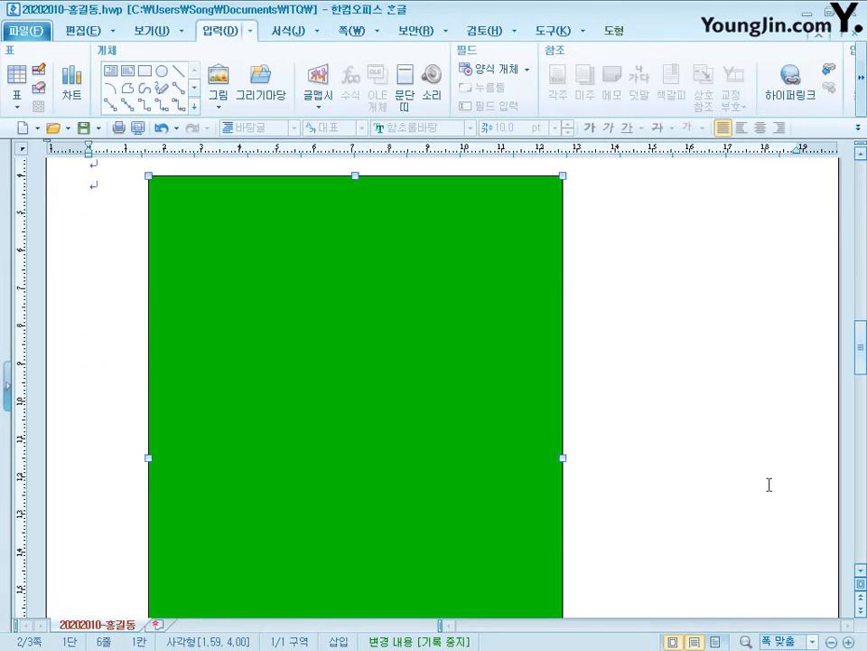
click(831, 642)
click(832, 642)
click(831, 643)
click(831, 642)
click(831, 643)
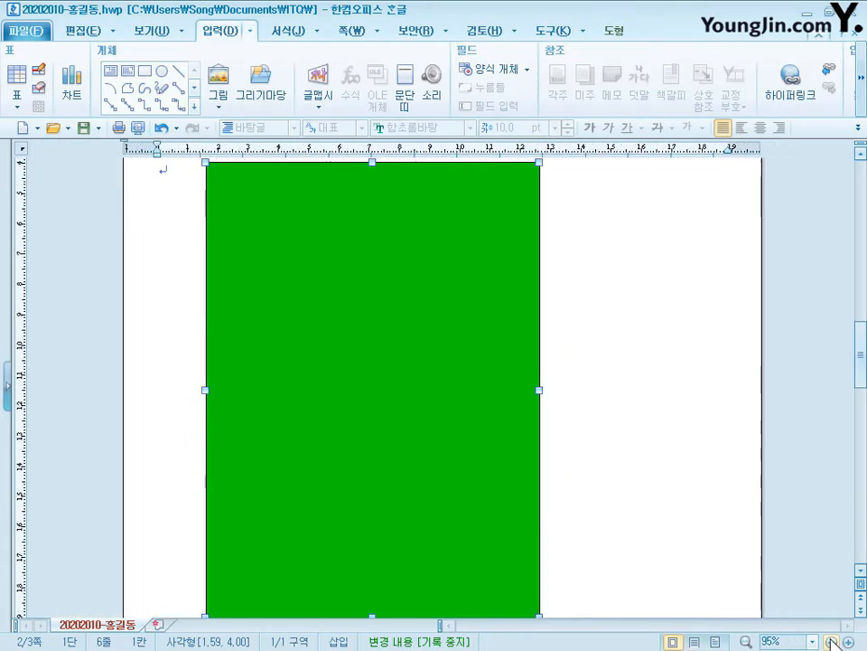
click(831, 642)
click(831, 643)
click(831, 643)
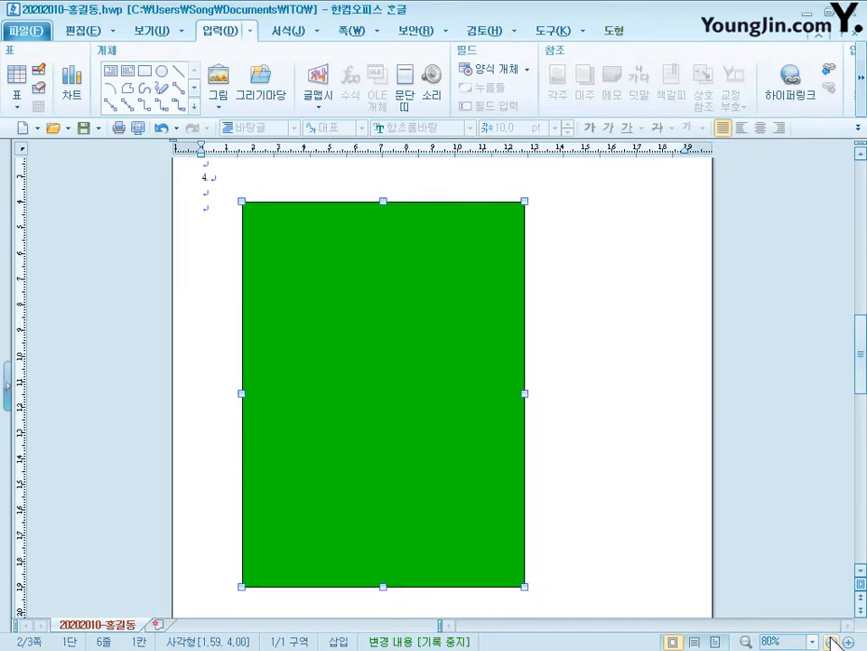
click(832, 642)
drag(401, 449, 473, 477)
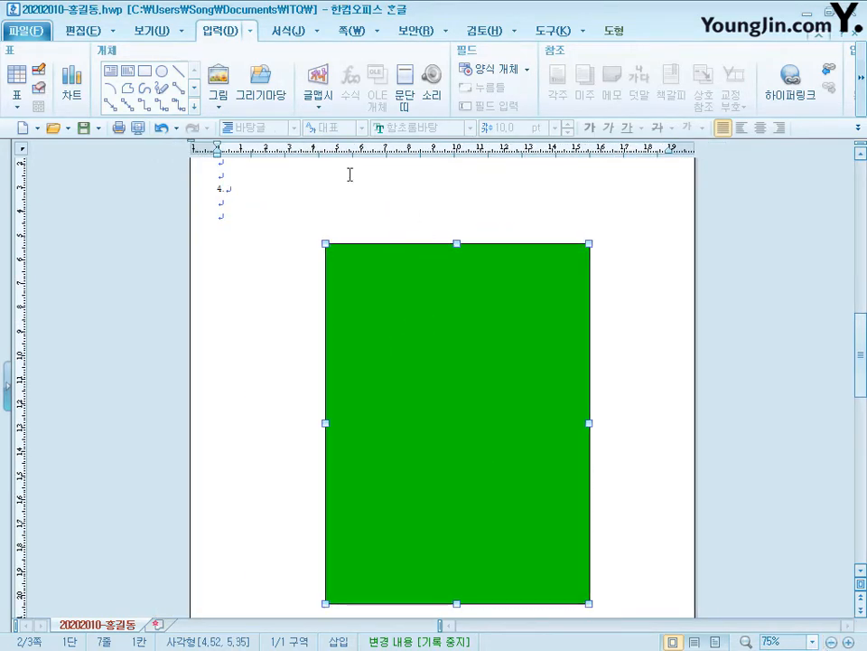
Draw a second rectangle across the green rectangle's upper edge and size it 120 mm wide and 15 mm high
click(144, 71)
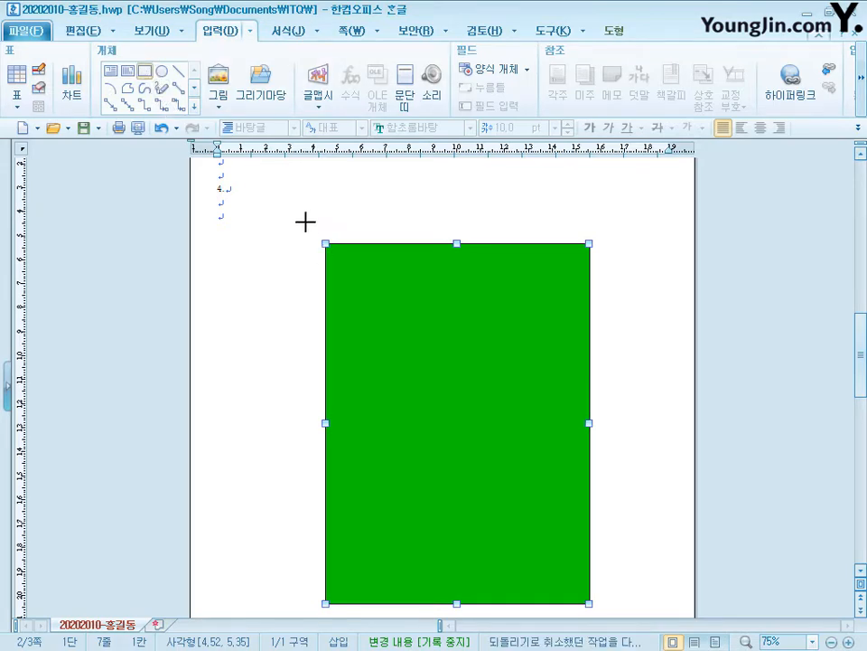
drag(303, 218, 615, 276)
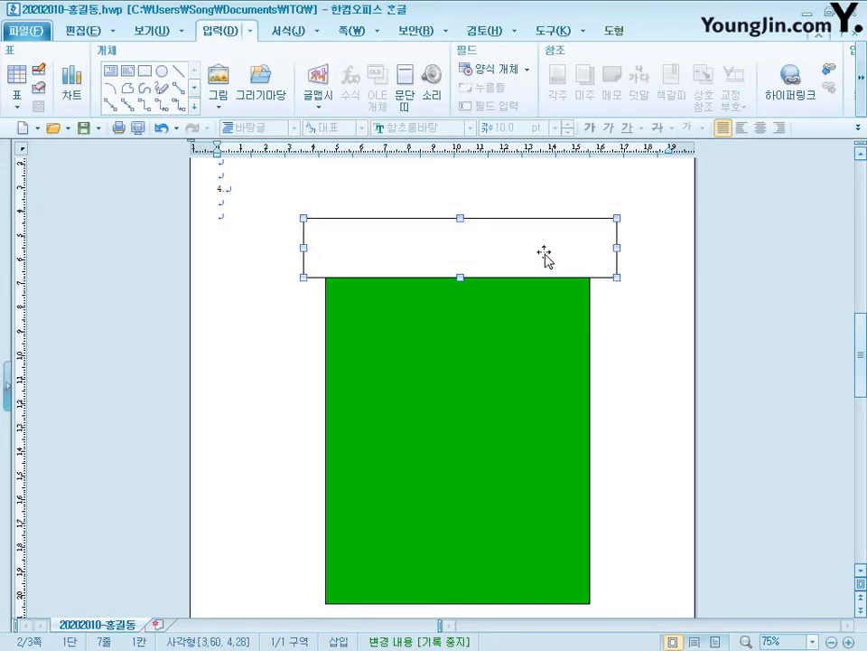
double_click(551, 249)
click(207, 156)
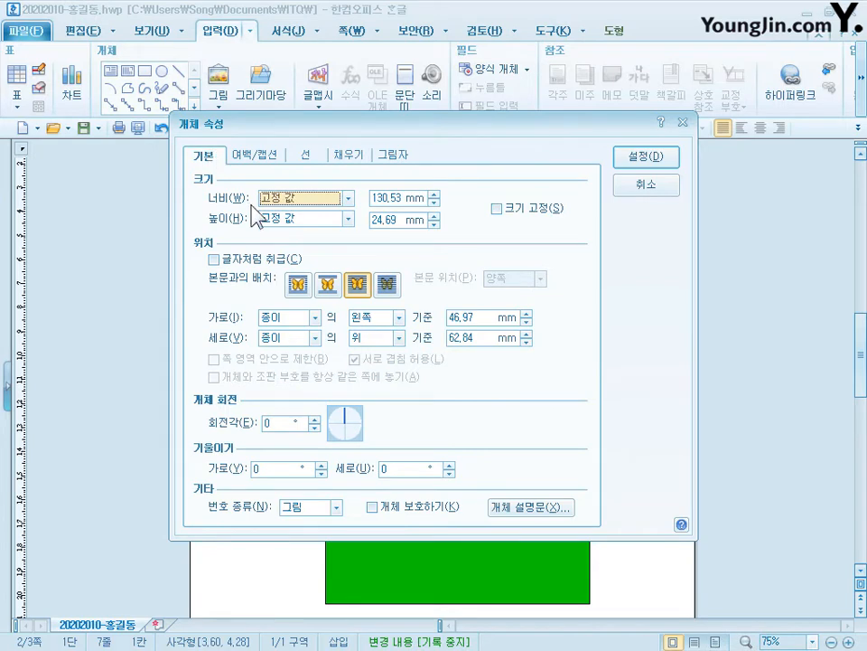
key(Tab)
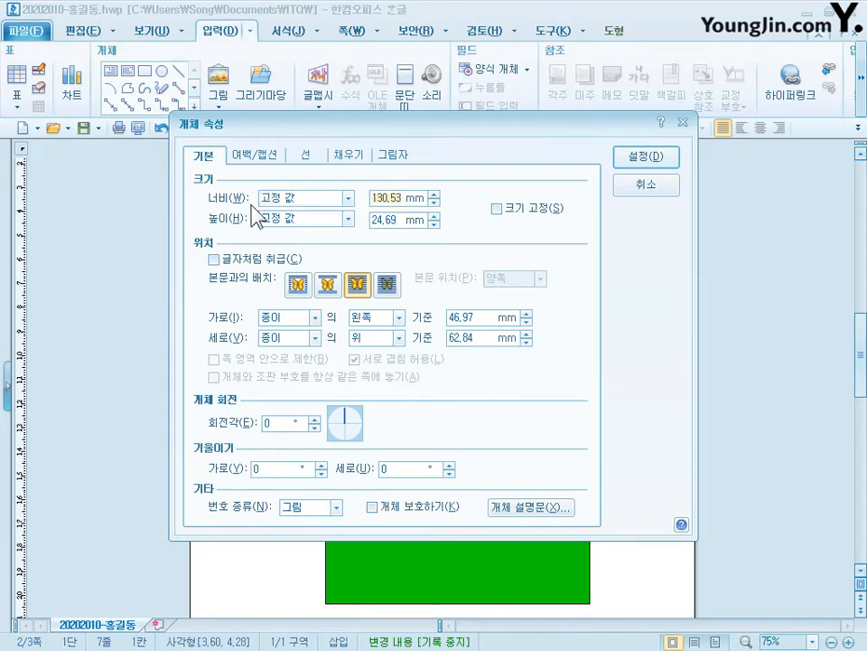
text(120)
key(Tab)
text(15)
Give the new rectangle semicircular (반원) corners and a solid blue fill
click(311, 153)
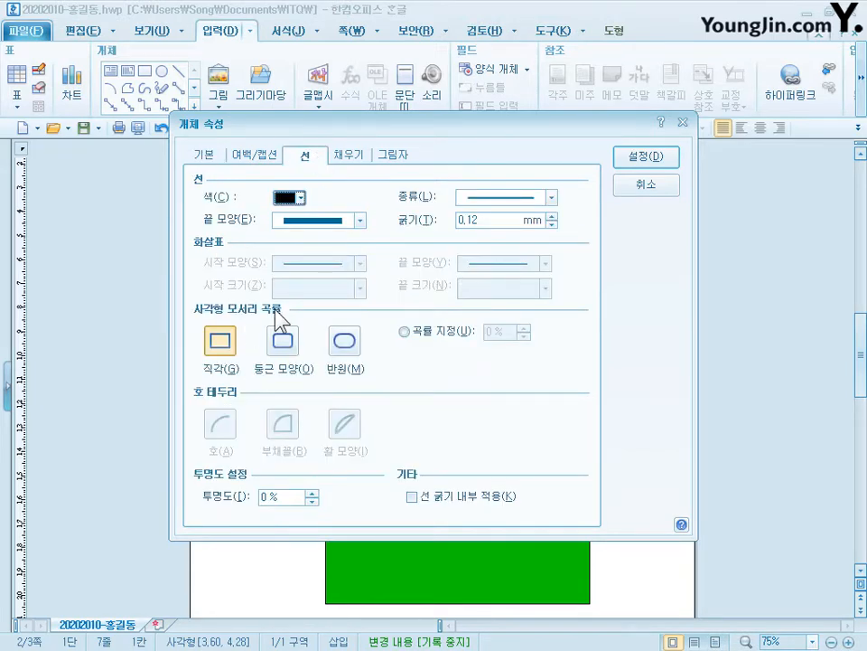
click(357, 350)
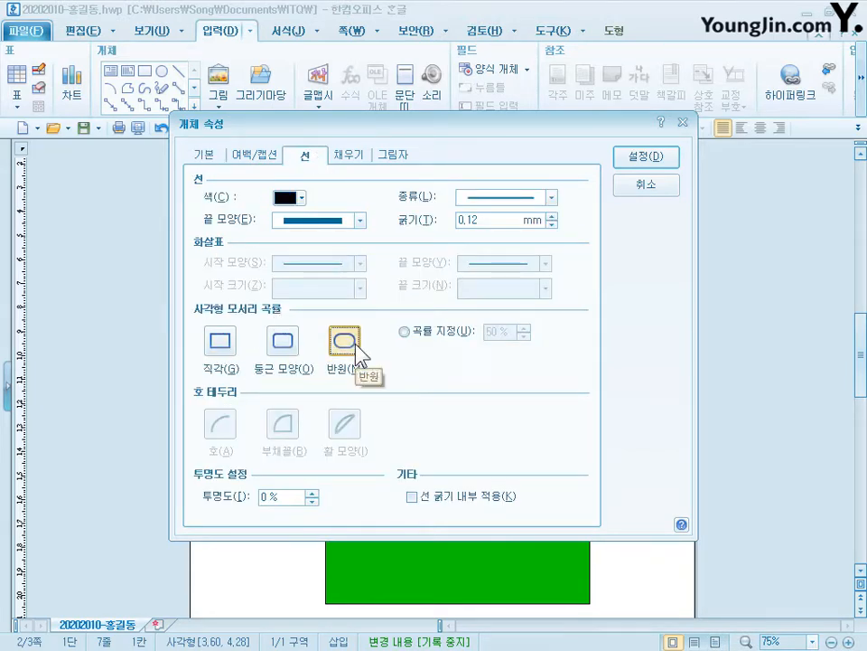
click(356, 167)
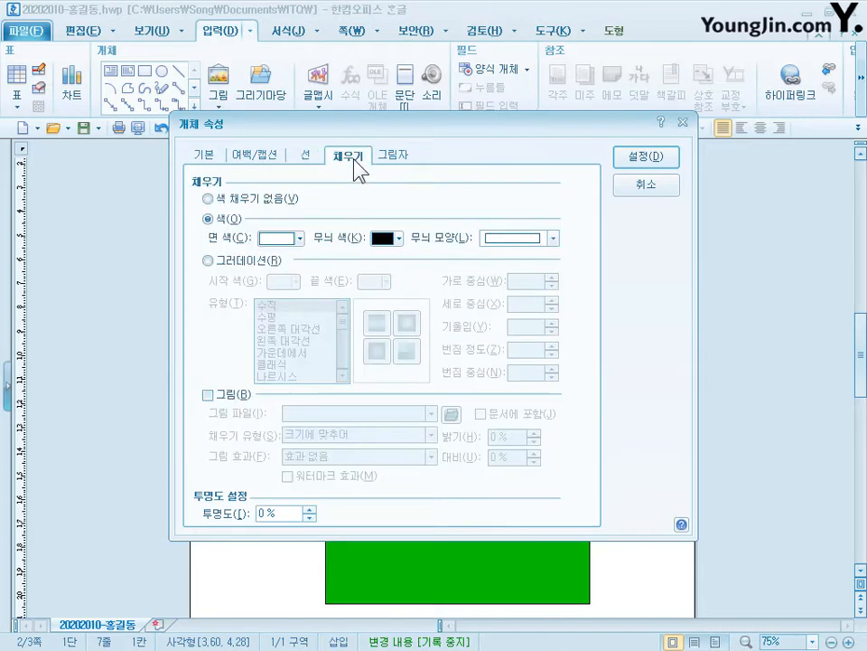
click(299, 238)
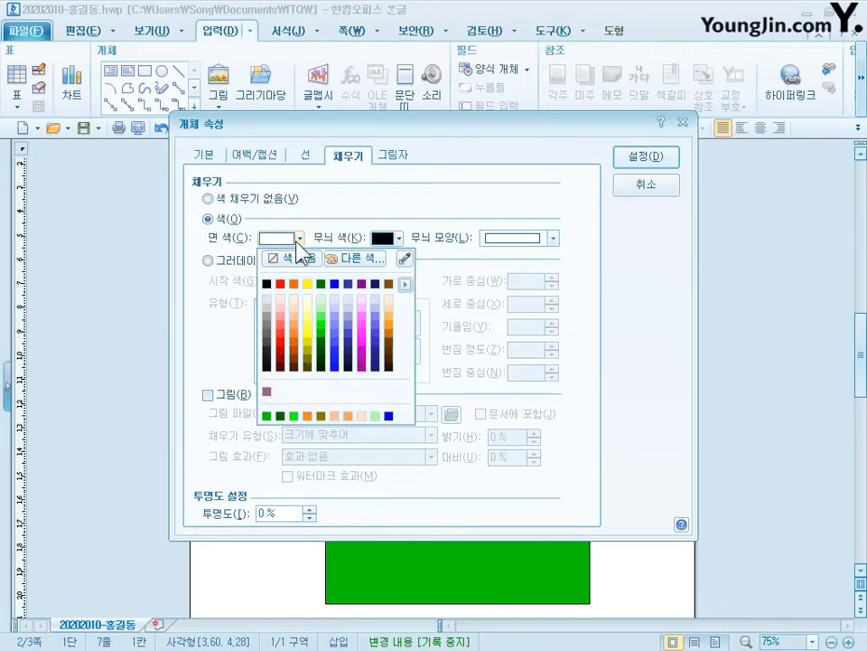
click(334, 283)
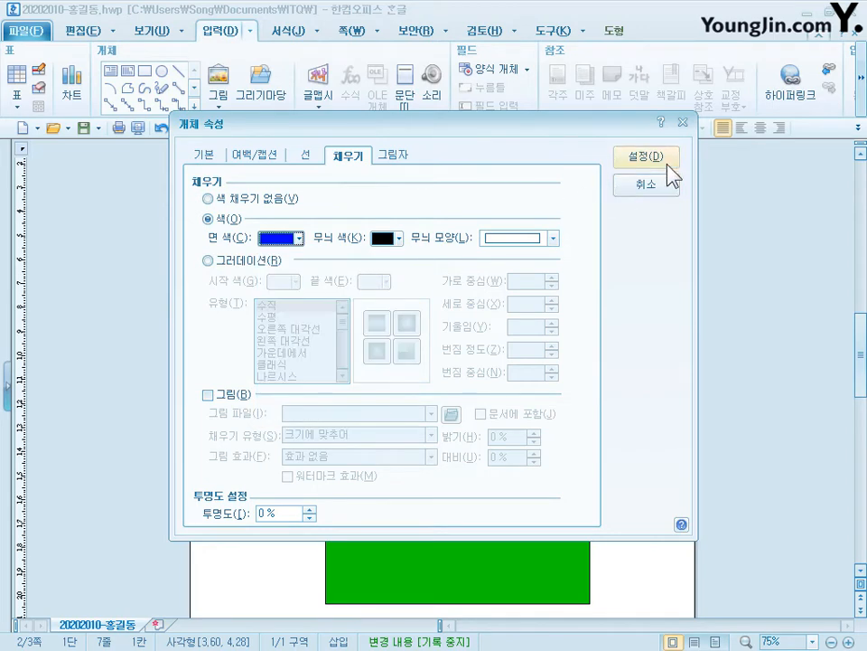
click(664, 160)
Add the text "세계 탄소제로 엑스포 동시 개최" inside the blue rounded shape
right_click(446, 240)
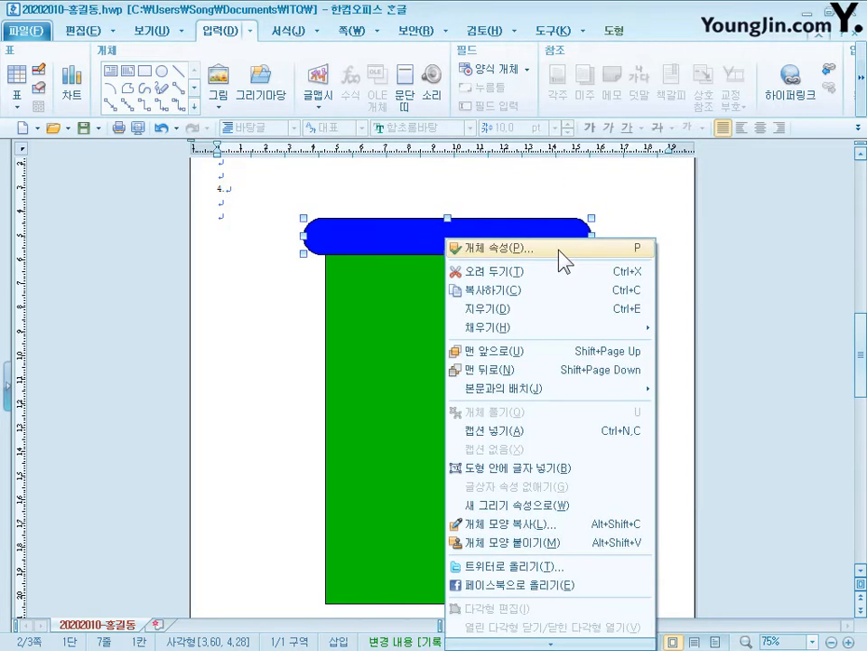
click(543, 469)
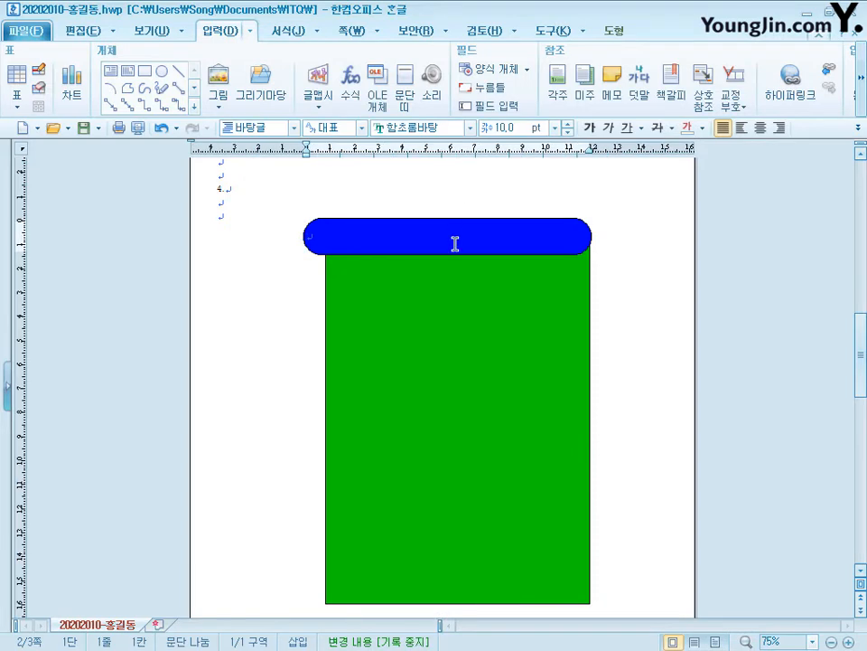
text(한)
text(제)
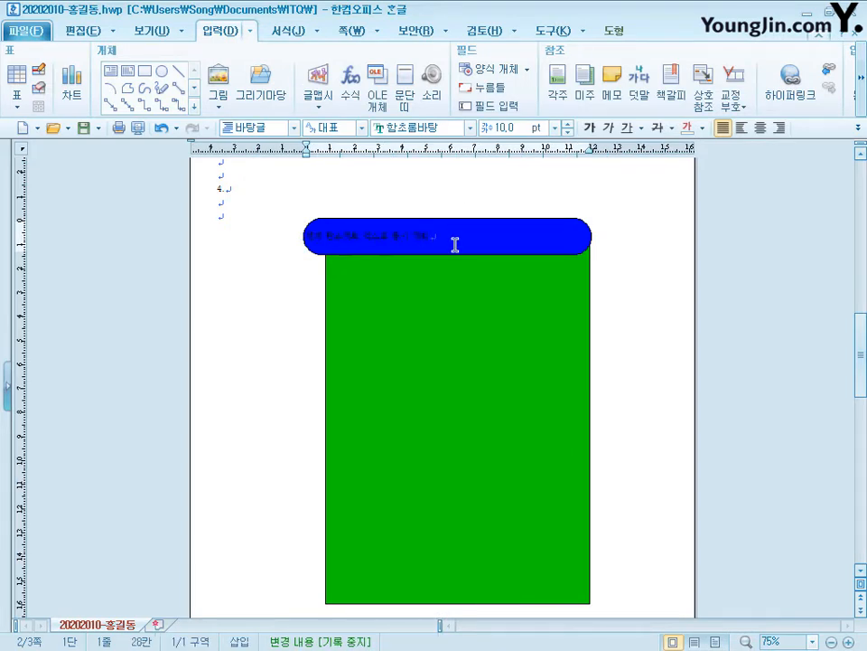
Color all the text in the blue shape white and center it
key(ctrl+a)
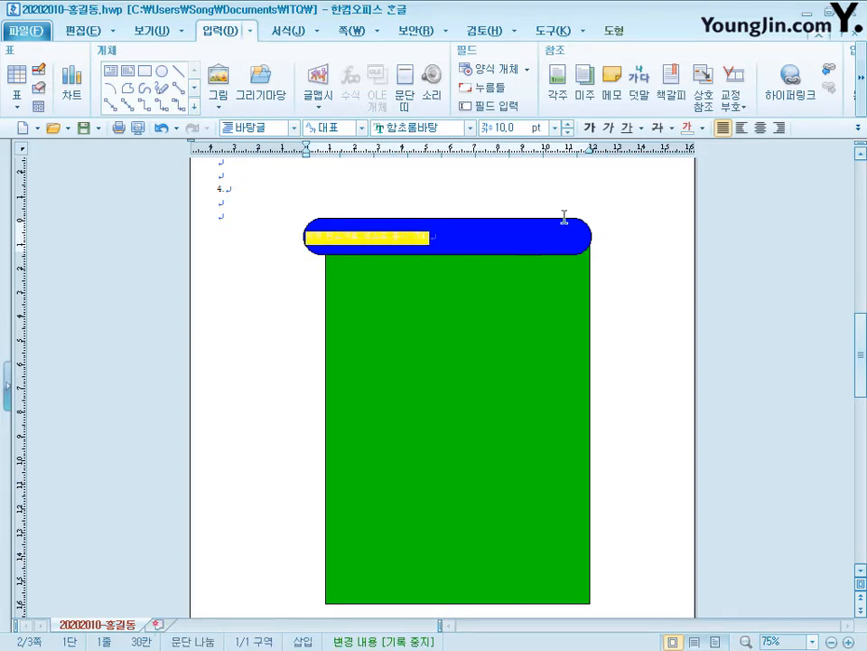
click(702, 127)
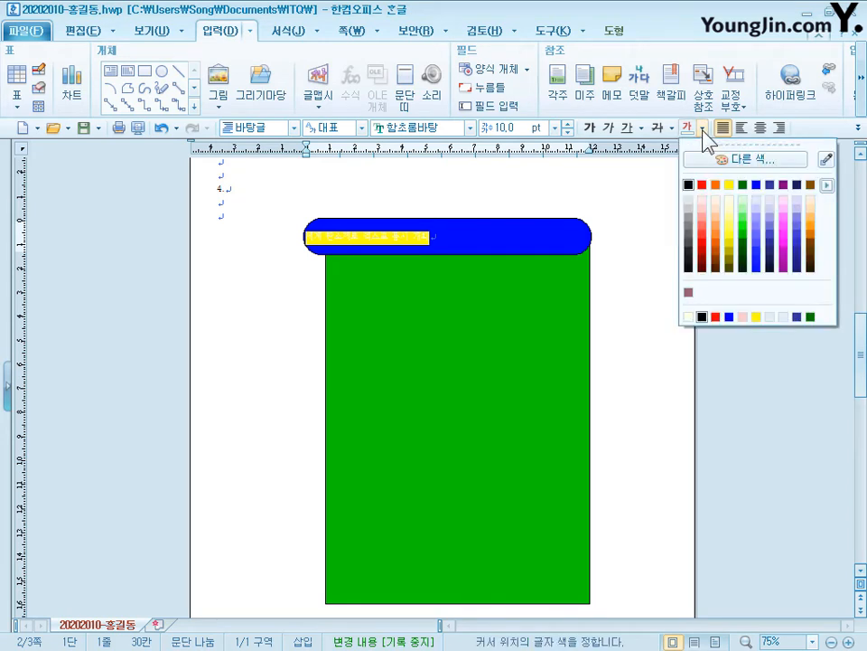
click(689, 317)
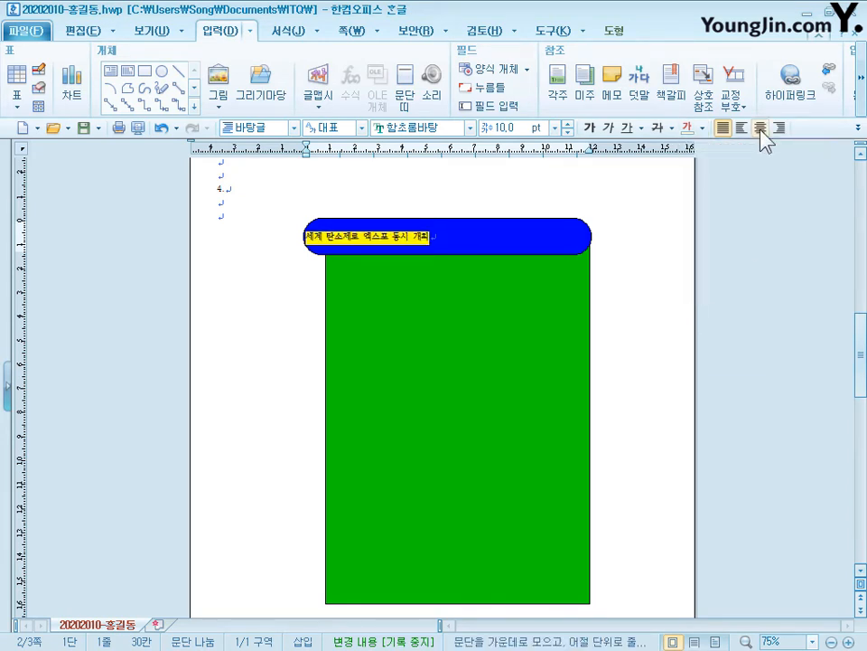
click(761, 128)
Set the blue shape's text to the 궁서 font at 20 pt and return to the shape selection
click(426, 130)
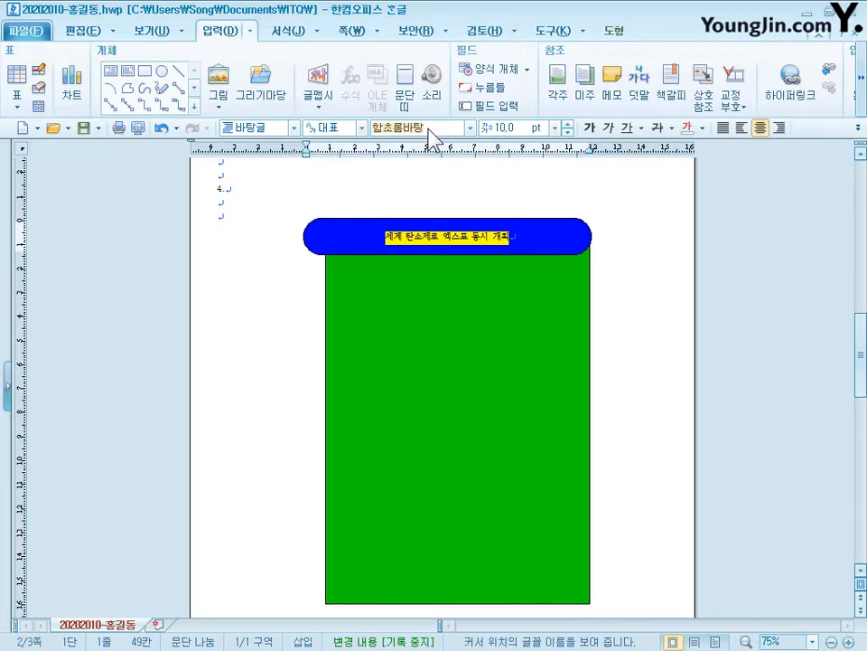
text(ㄱㅜㅇ)
key(Return)
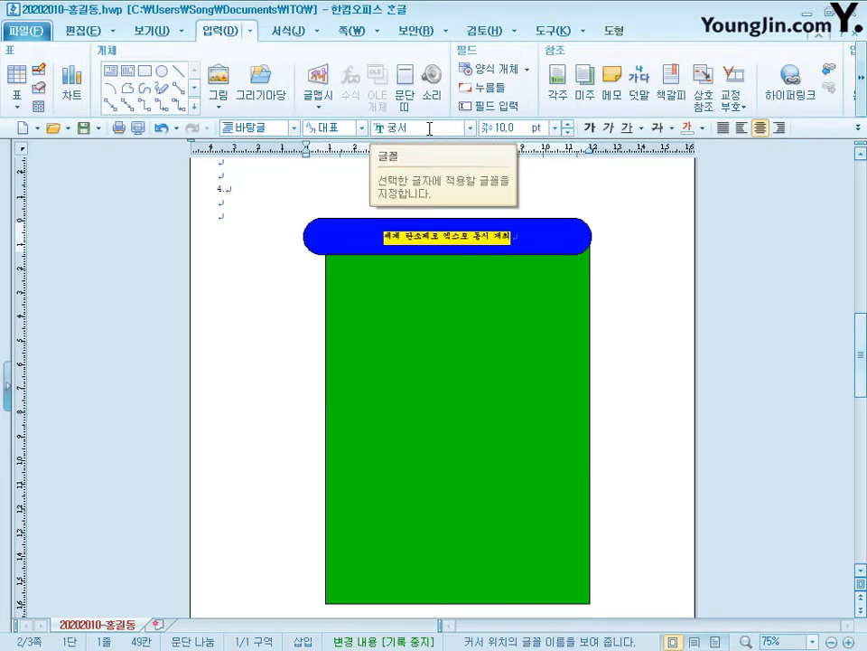
click(535, 128)
click(521, 127)
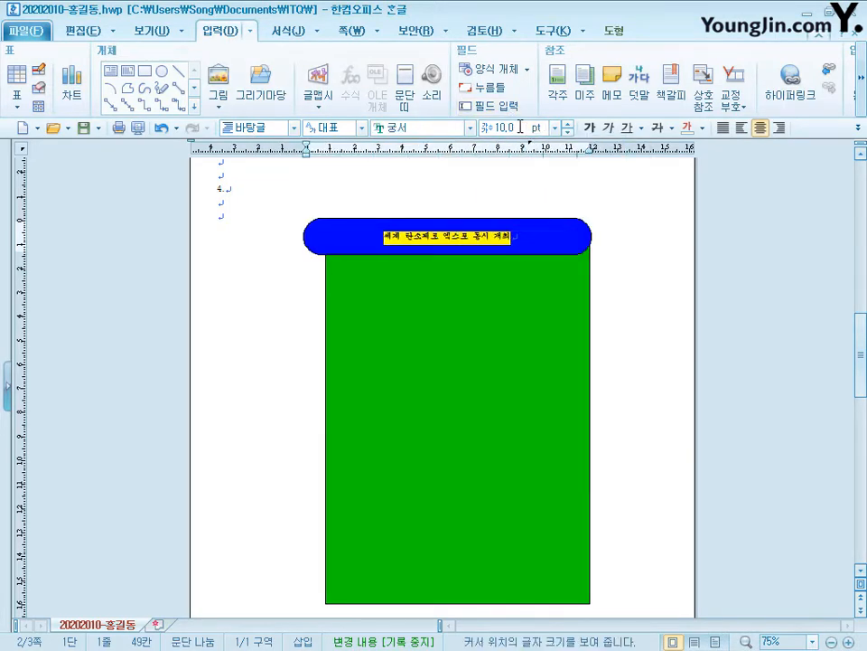
text(20)
key(Return)
key(Escape)
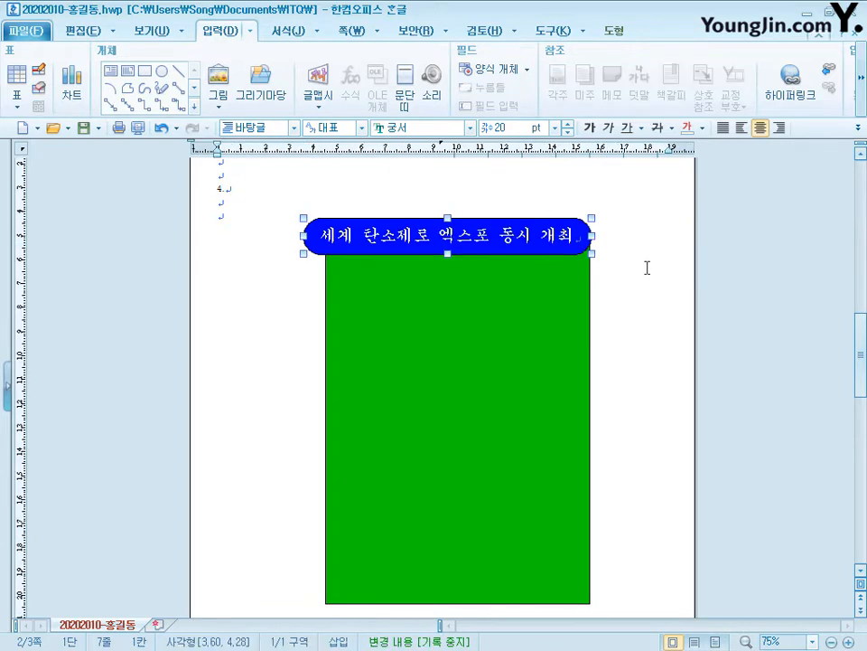
Align the blue shape and the green rectangle with each other using center alignment (가운데 맞춤)
shift+click(578, 294)
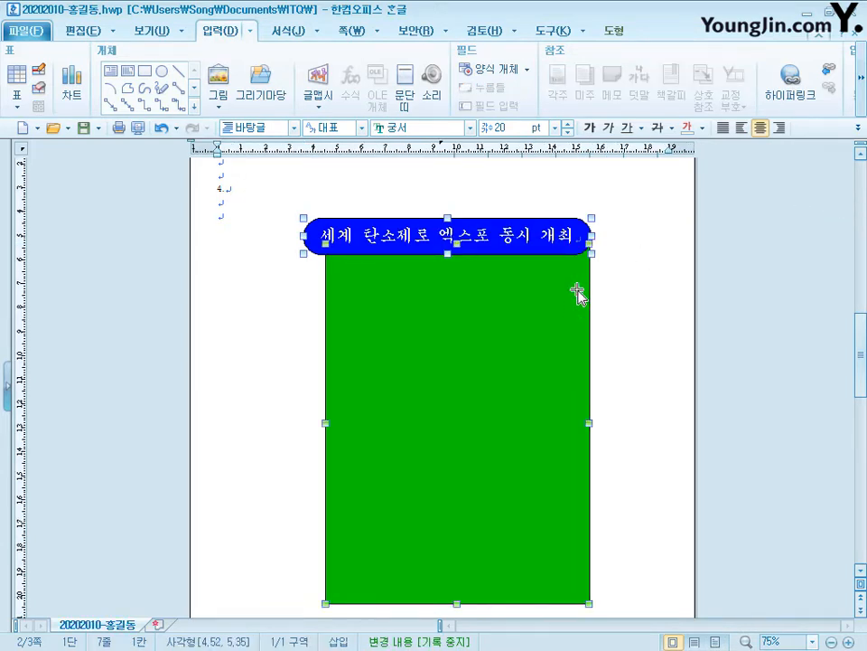
click(613, 36)
click(861, 78)
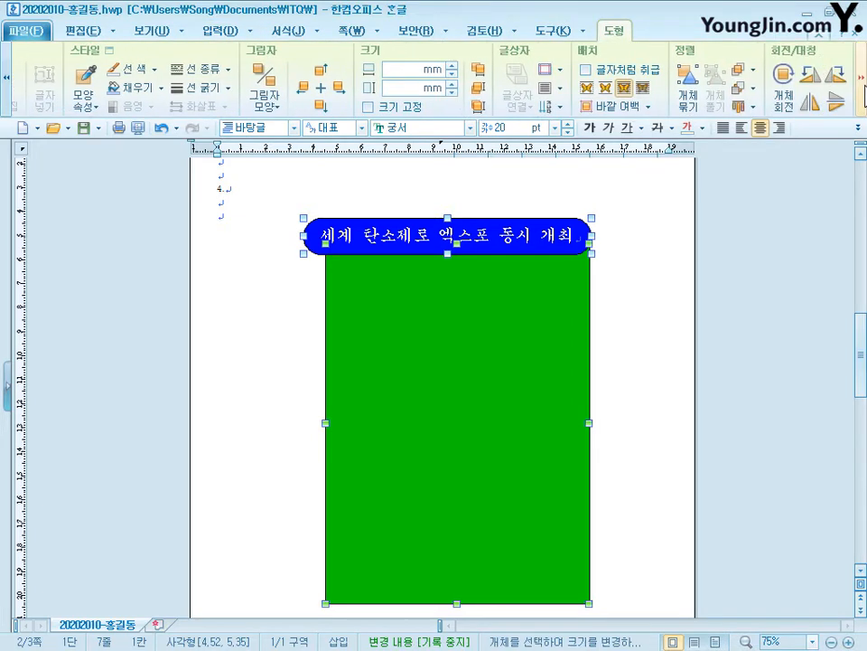
click(753, 106)
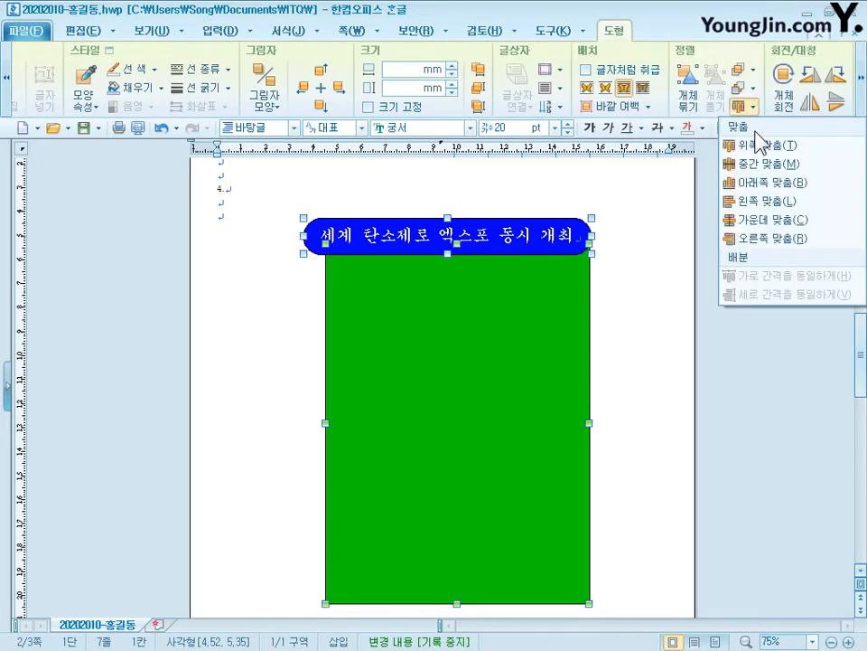
click(784, 224)
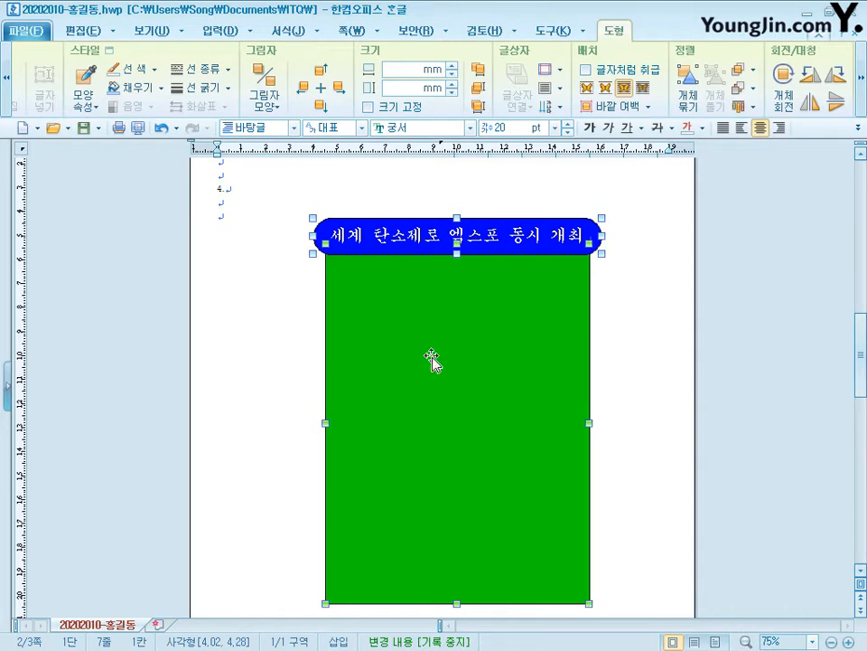
Draw a rectangle on the upper part of the green rectangle and size it 65 mm wide and 50 mm high
click(226, 32)
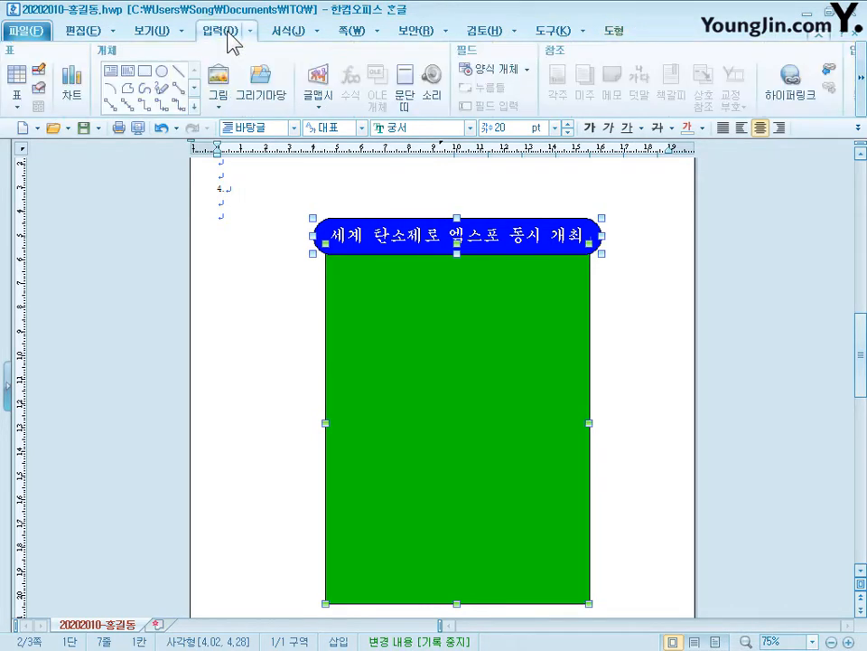
click(145, 71)
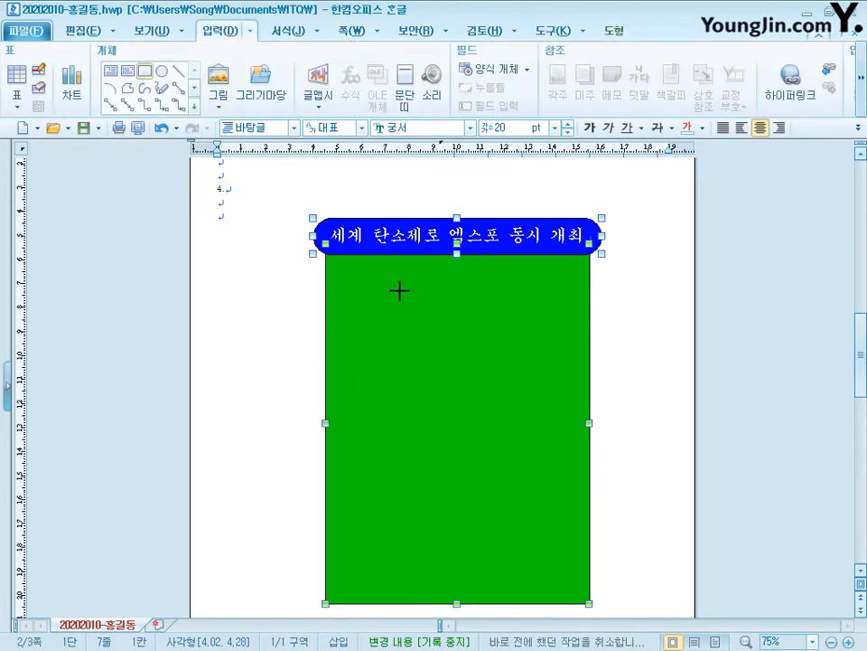
mouse_move(396, 287)
mouse_down()
mouse_move(552, 390)
mouse_move(561, 417)
mouse_up()
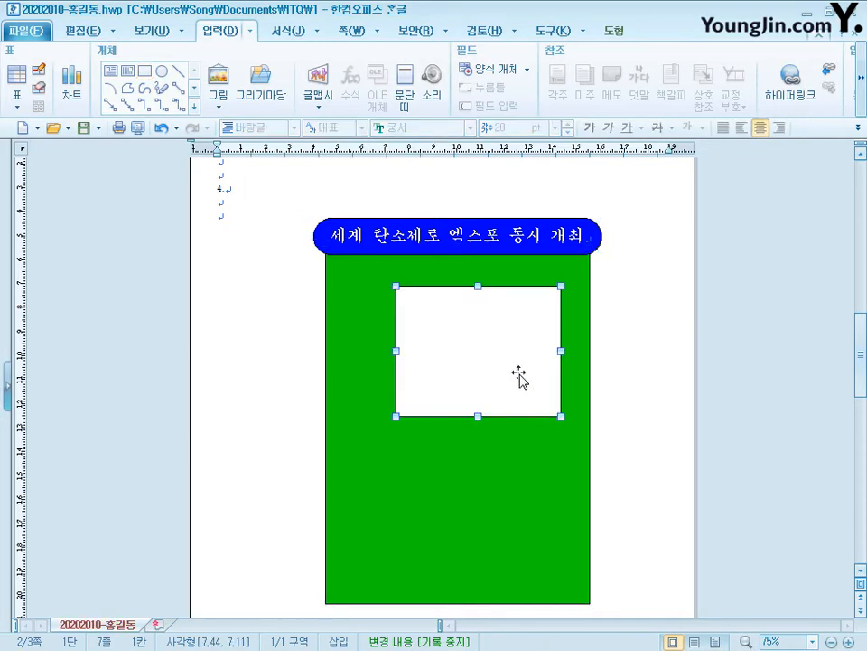
double_click(512, 365)
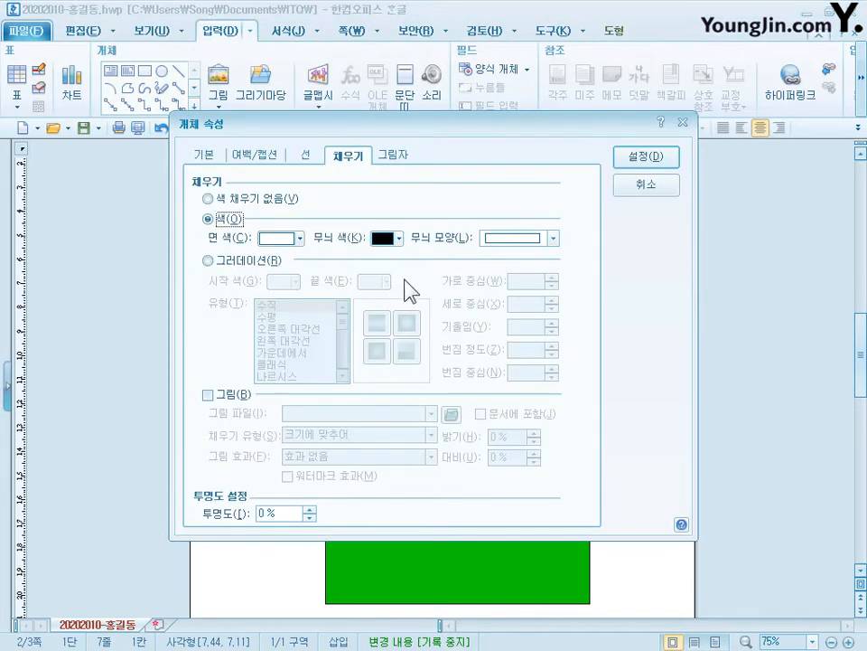
click(196, 157)
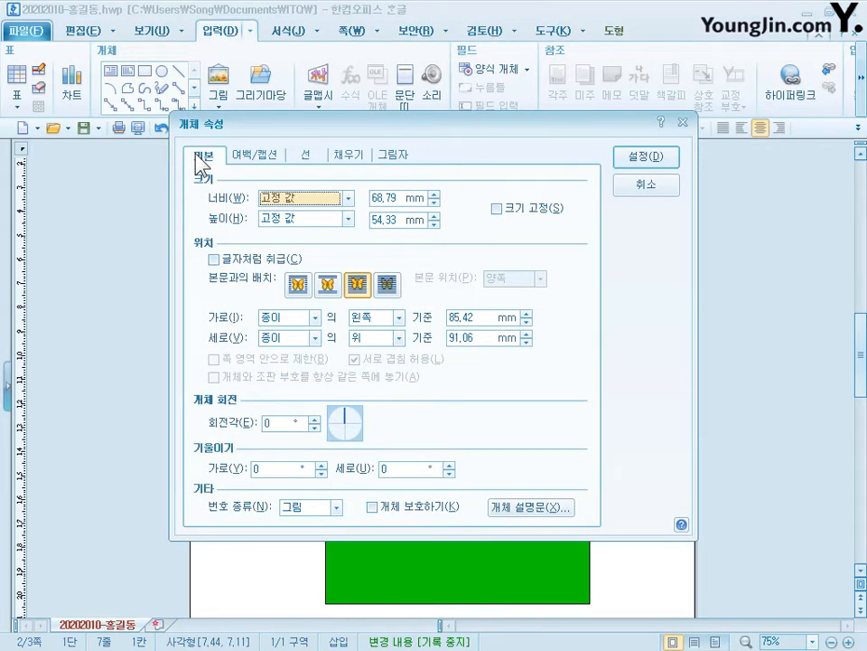
key(Tab)
text(65)
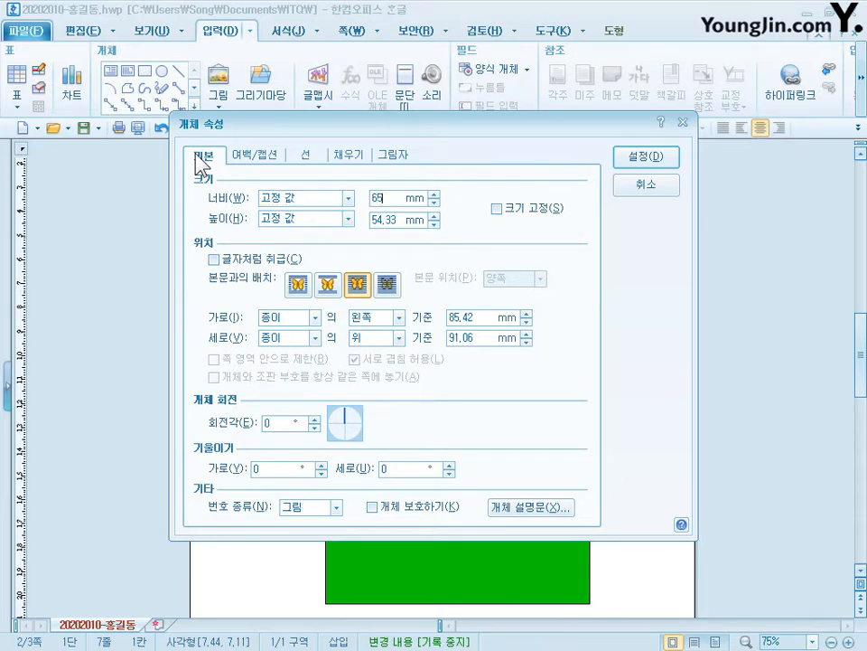
key(Tab)
key(Tab)
text(50)
Give the 65 mm rectangle a yellow fill and rounded (둥근 모양) corners, and move it slightly upward
click(350, 155)
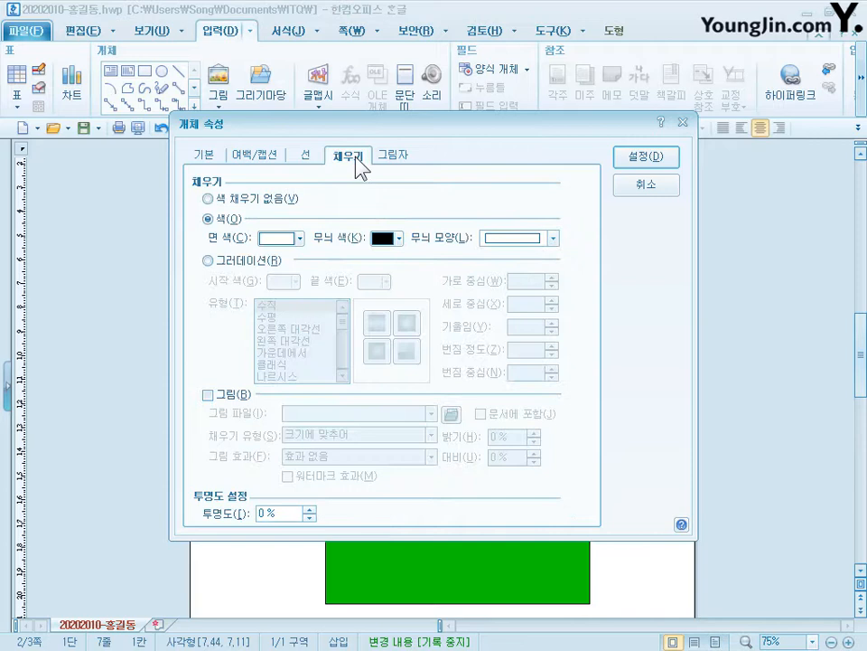
click(299, 237)
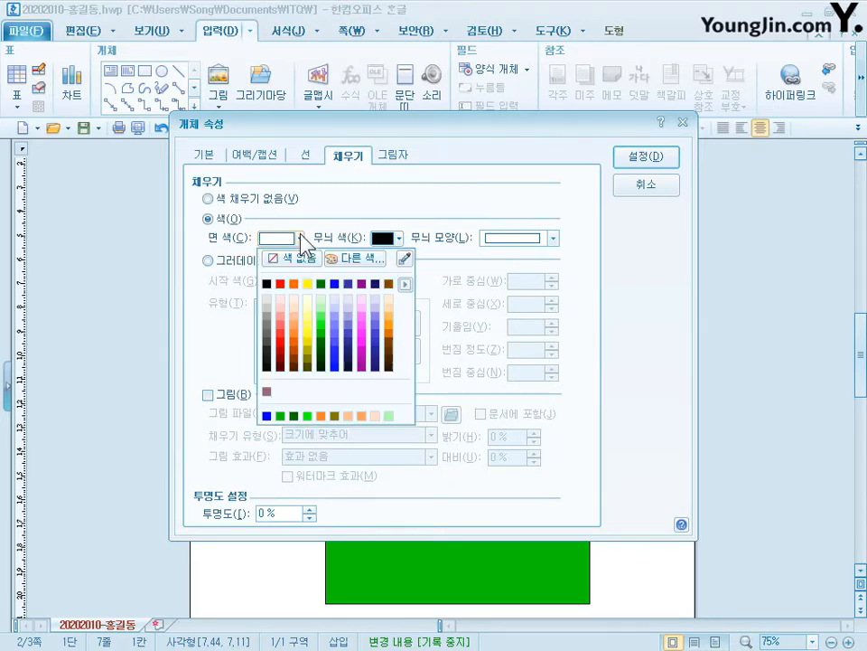
click(307, 284)
click(309, 161)
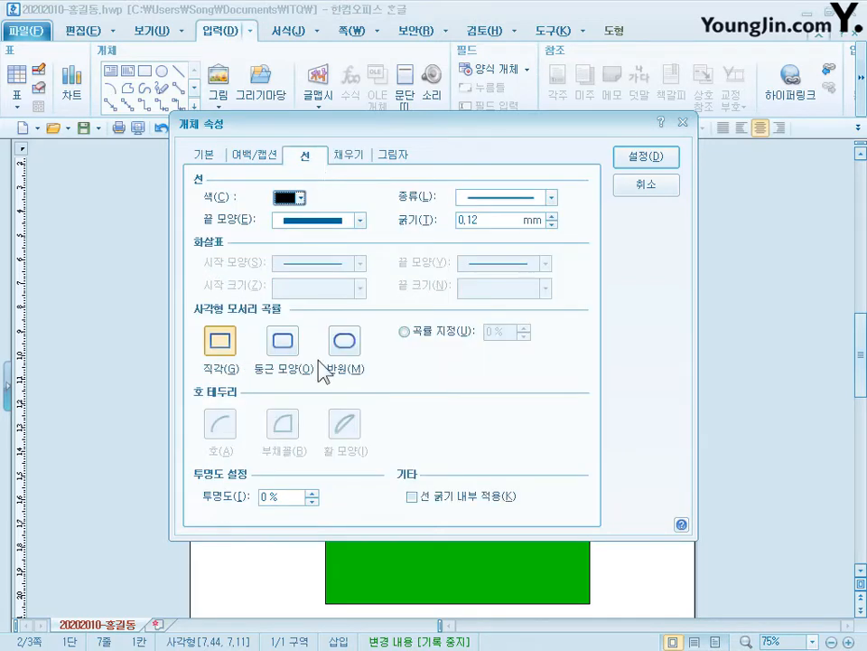
click(291, 350)
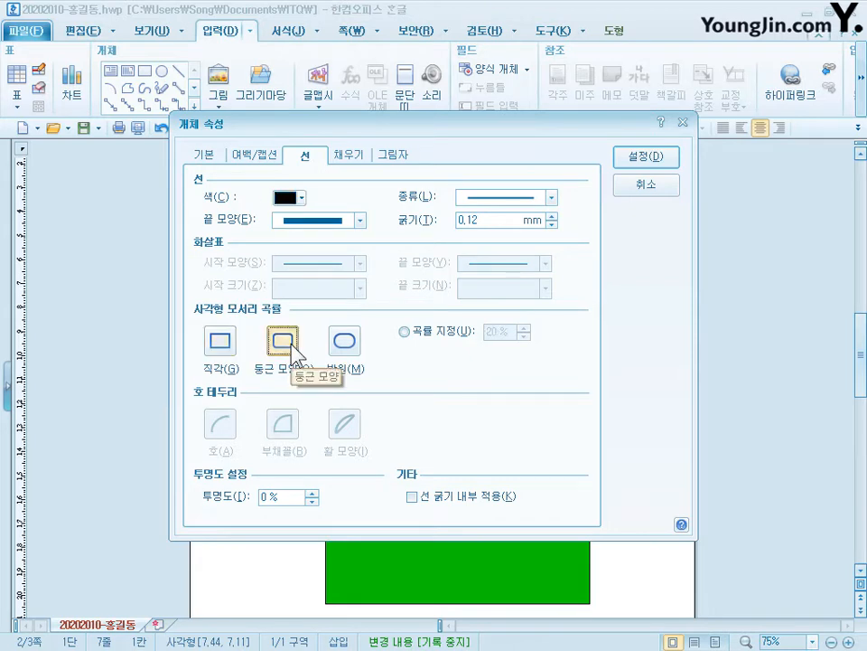
click(643, 160)
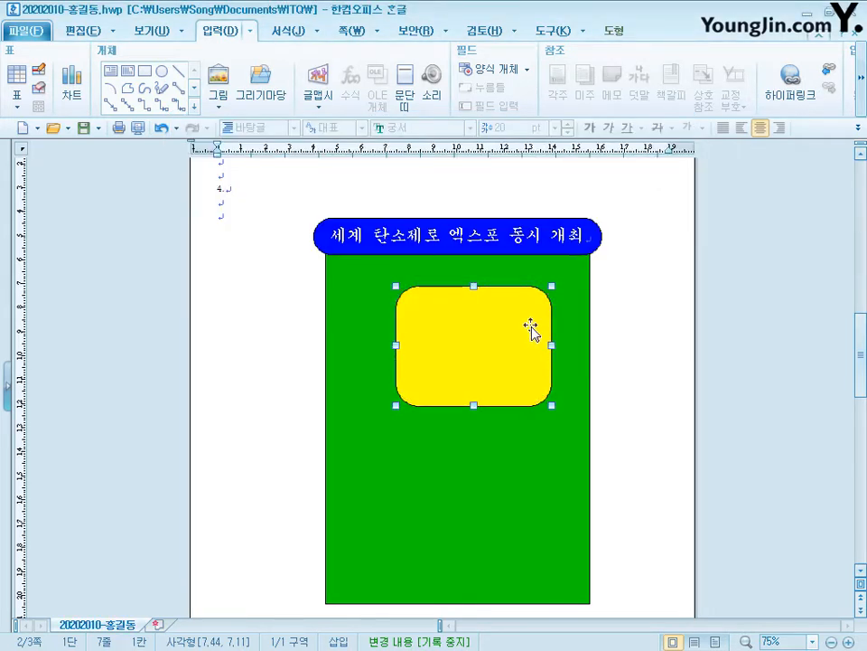
drag(532, 329, 534, 320)
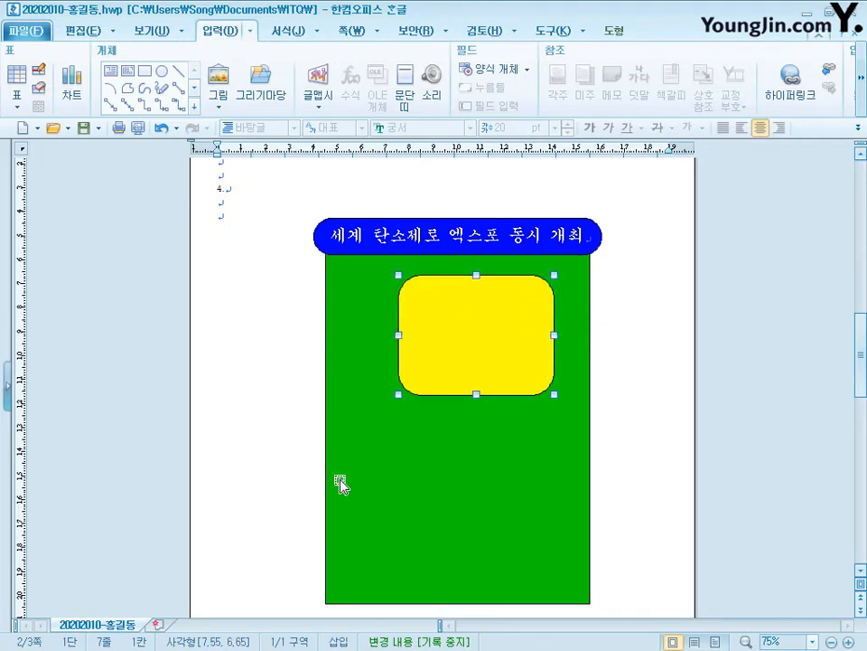
Draw a small rectangle at the green rectangle's left edge below the yellow shape, sized 10 mm wide and 15 mm high
click(145, 70)
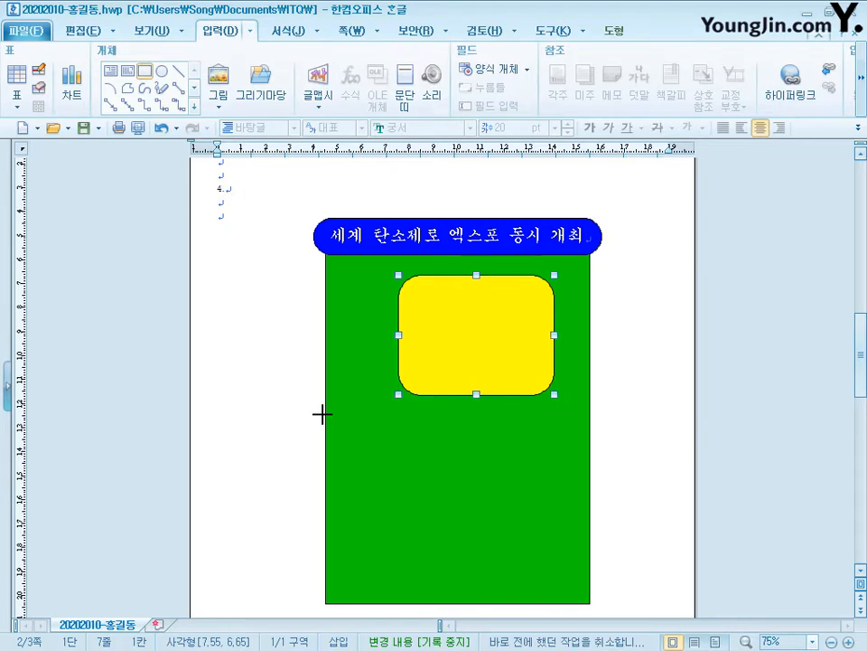
mouse_move(326, 415)
mouse_down()
mouse_move(373, 466)
mouse_move(366, 463)
mouse_up()
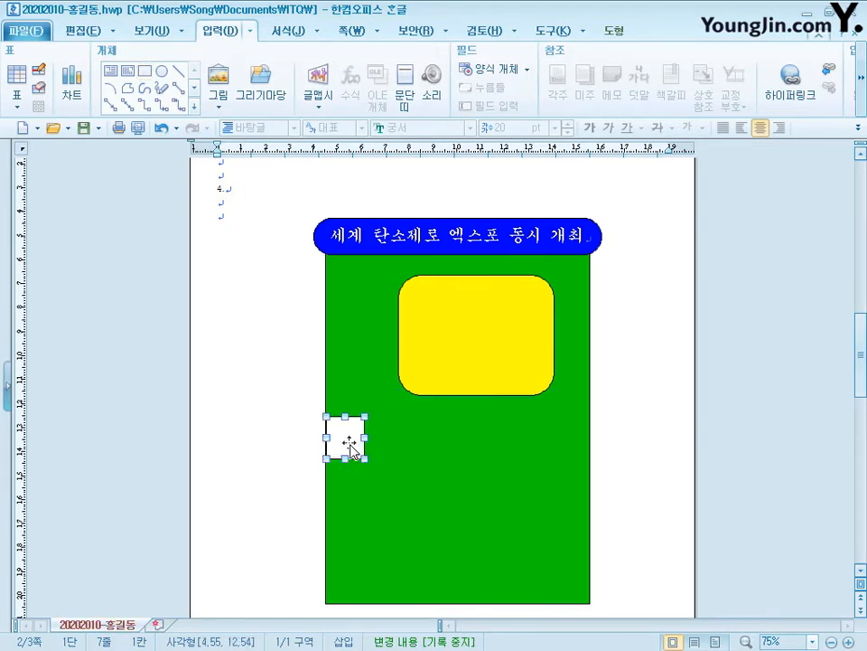
double_click(350, 444)
click(208, 154)
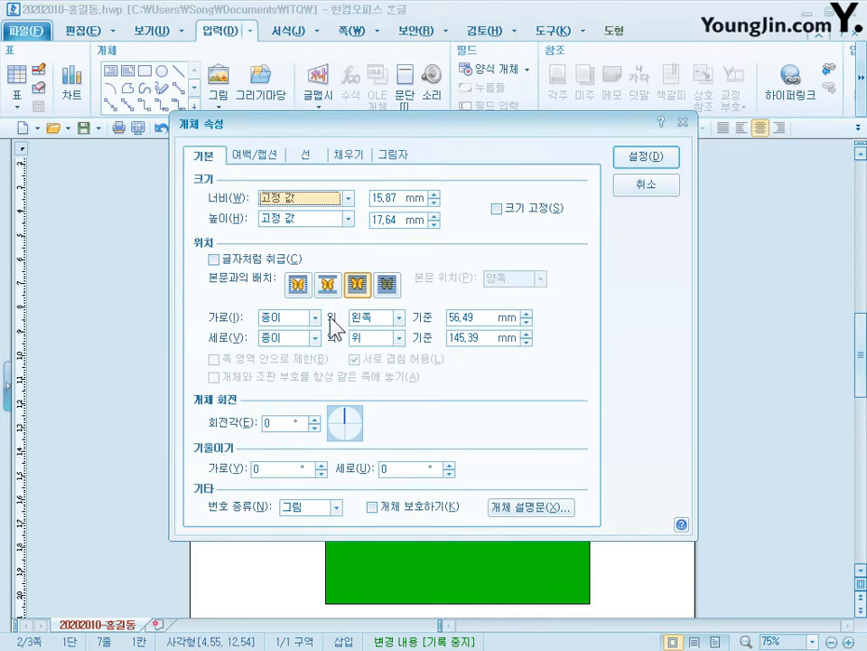
key(Tab)
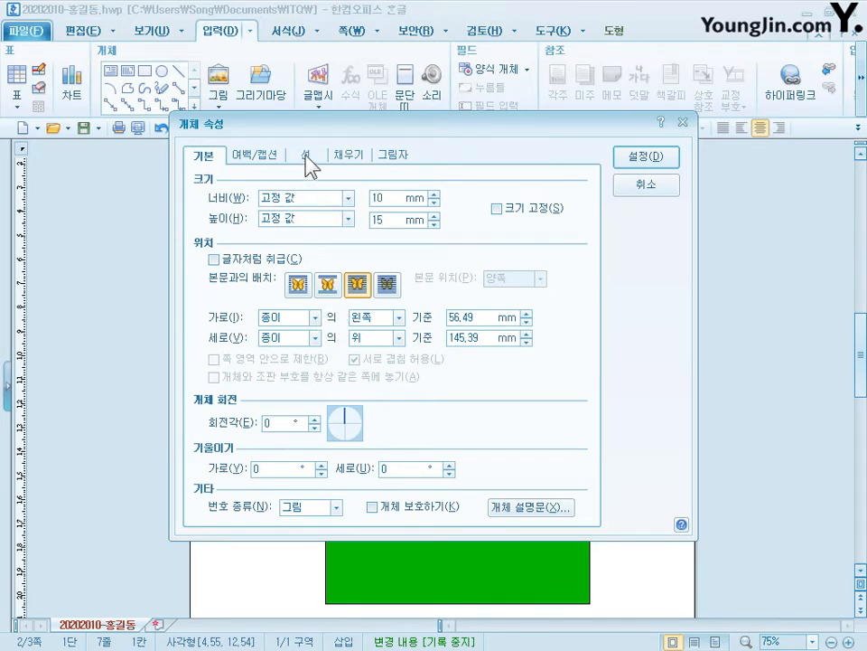
Give the small rectangle rounded (둥근 모양) corners and a medium blue fill, and shift it slightly to the right
click(307, 156)
click(282, 341)
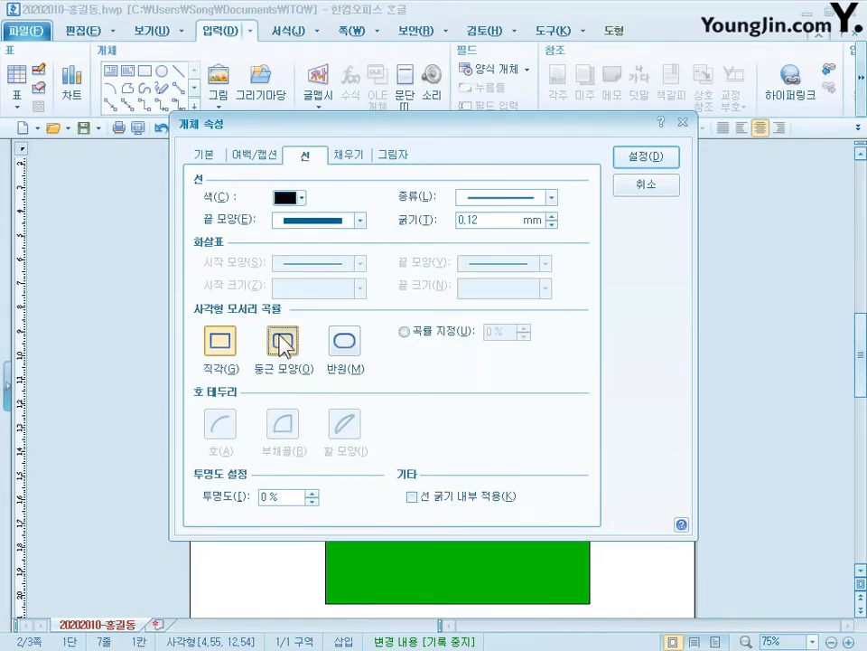
click(349, 157)
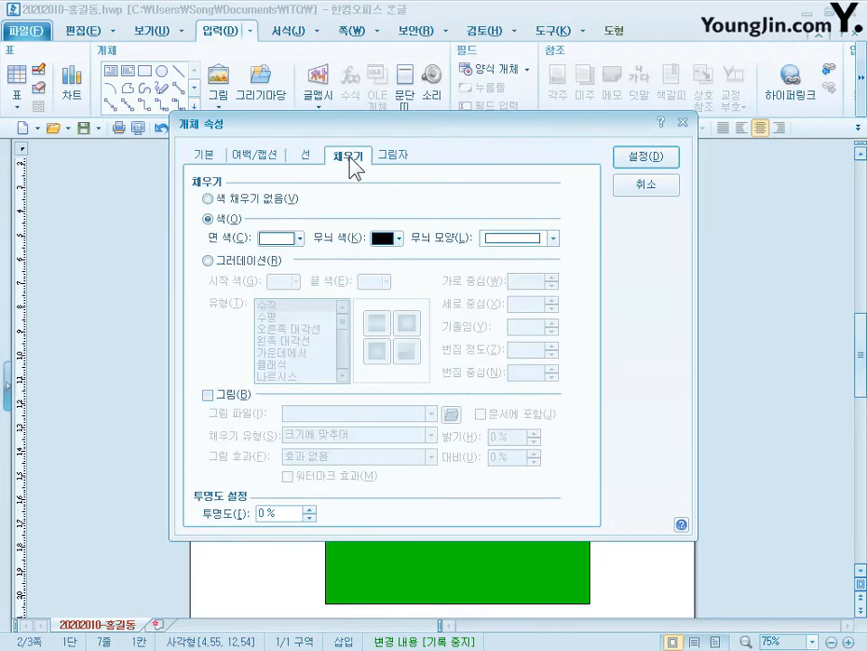
click(300, 239)
click(335, 333)
key(Return)
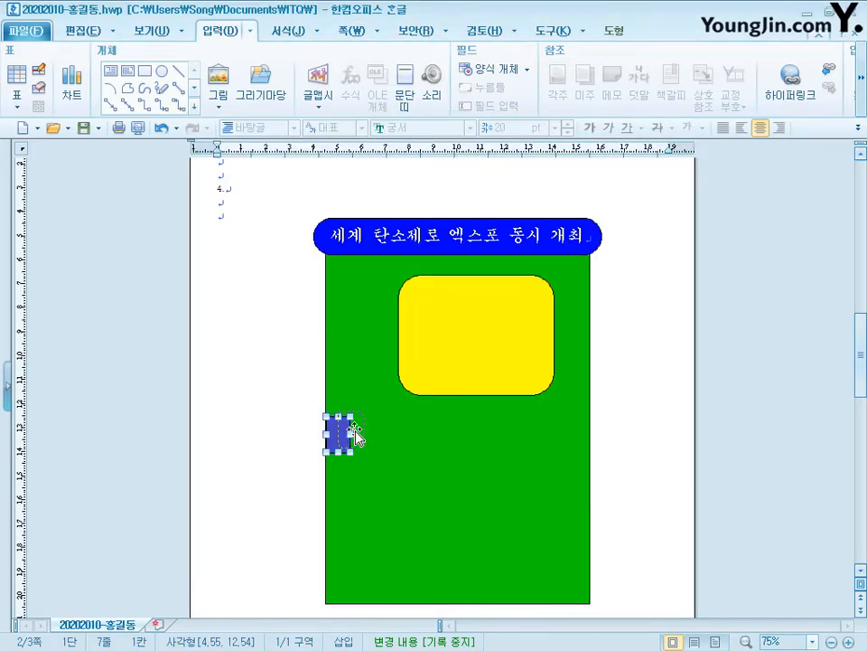
mouse_move(355, 436)
mouse_down()
mouse_move(370, 436)
mouse_move(356, 443)
mouse_up()
Draw a rectangle over the small blue shape with semicircular (반원) corners, sized 15 mm wide and 12 mm high
click(143, 71)
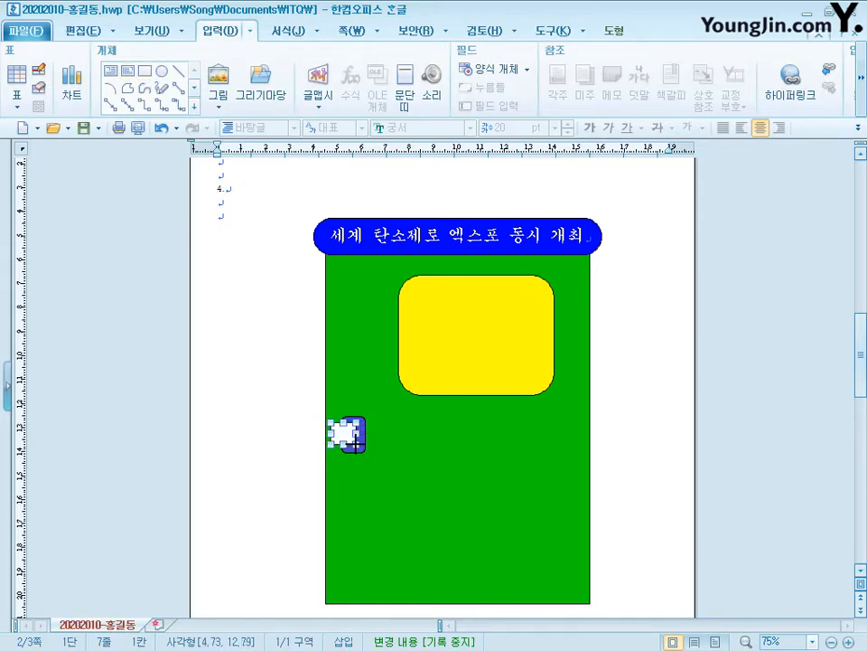
double_click(344, 433)
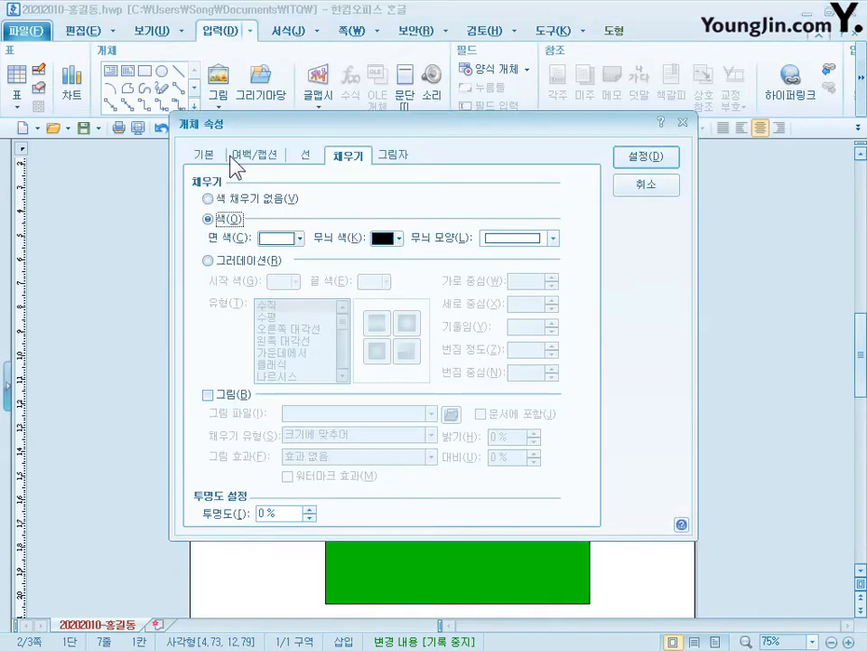
click(305, 154)
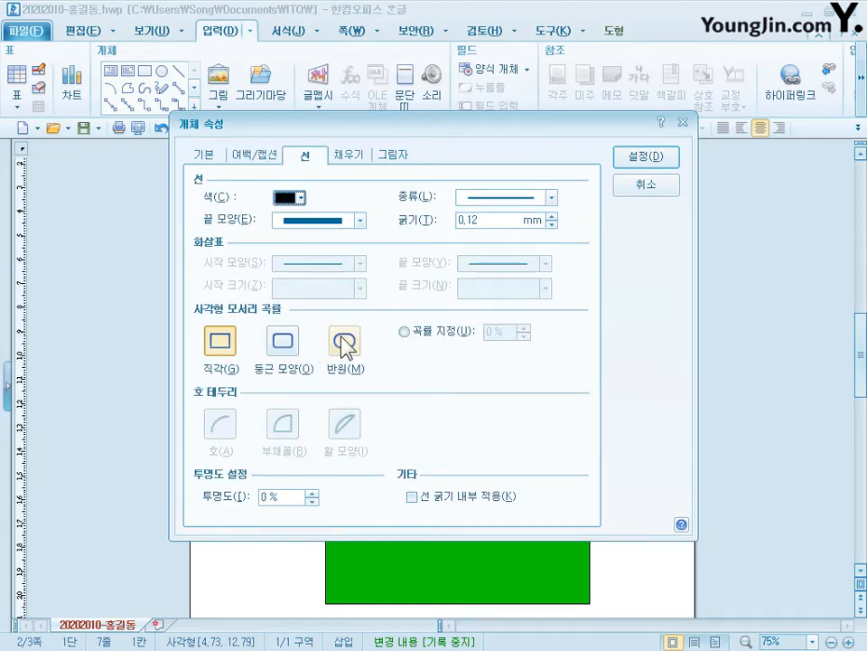
click(344, 343)
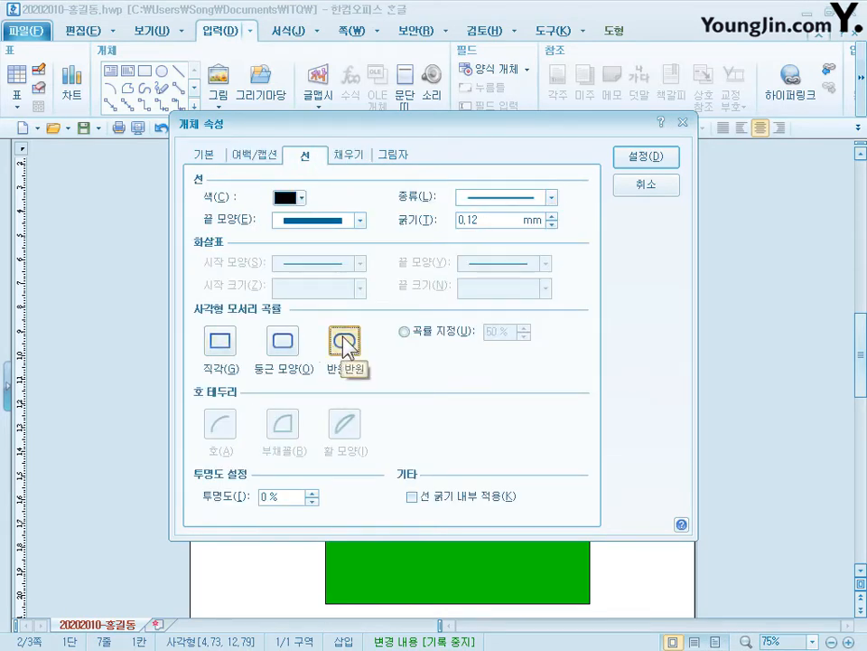
click(222, 156)
key(Tab)
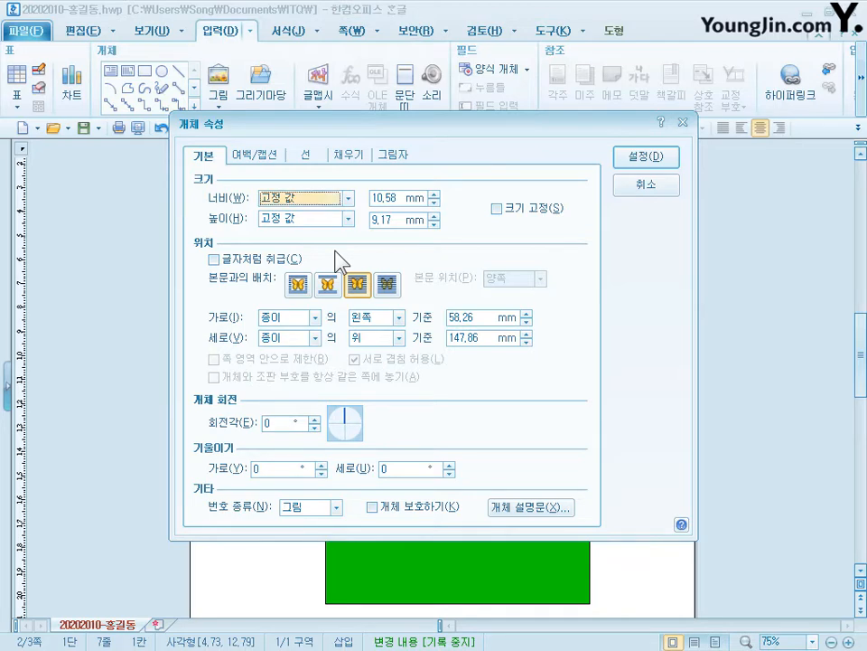
key(Tab)
text(15)
key(Tab)
text(12)
Fill the 15 mm semicircular-cornered shape with white (FFFFFF) and shift it slightly to the right over the blue shape
click(346, 160)
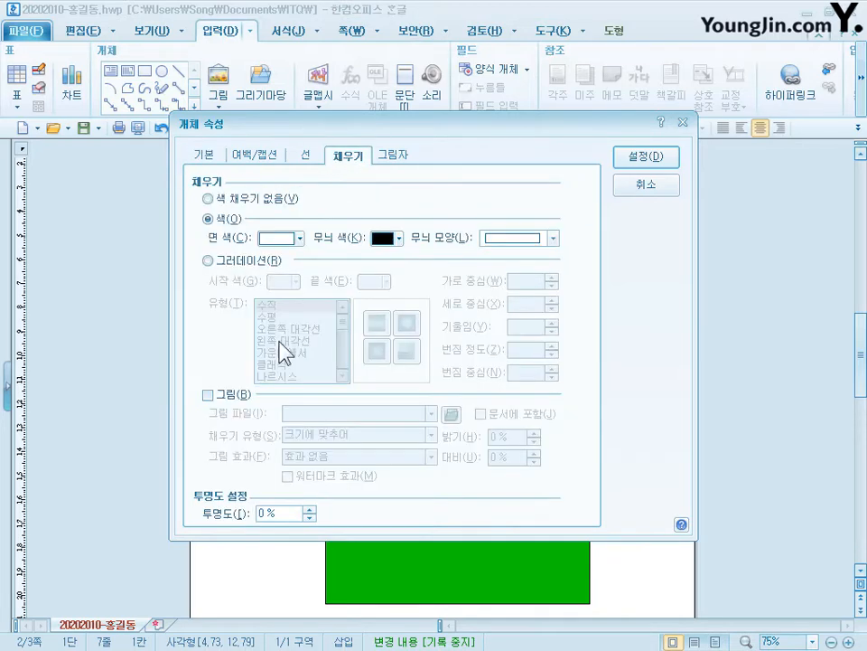
click(300, 238)
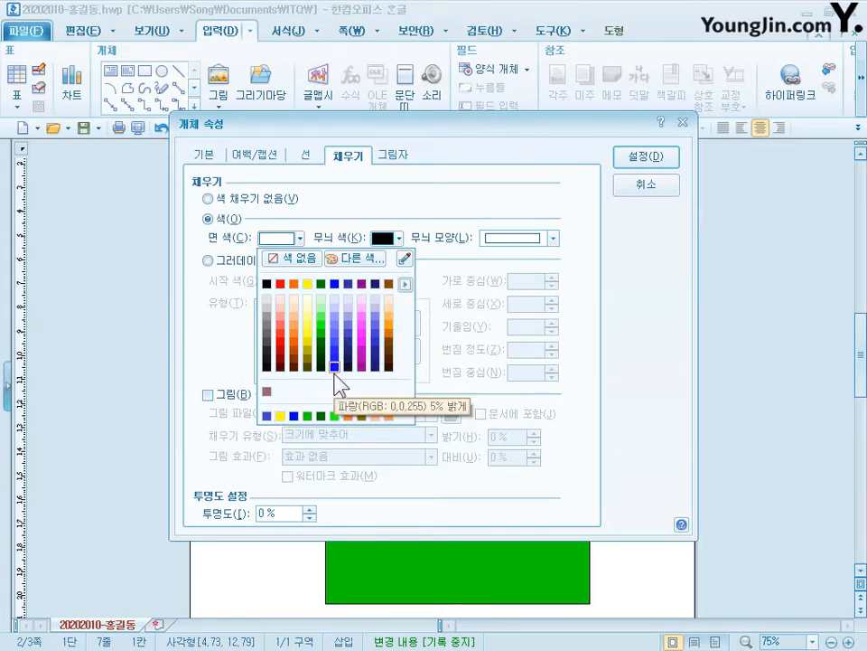
click(372, 262)
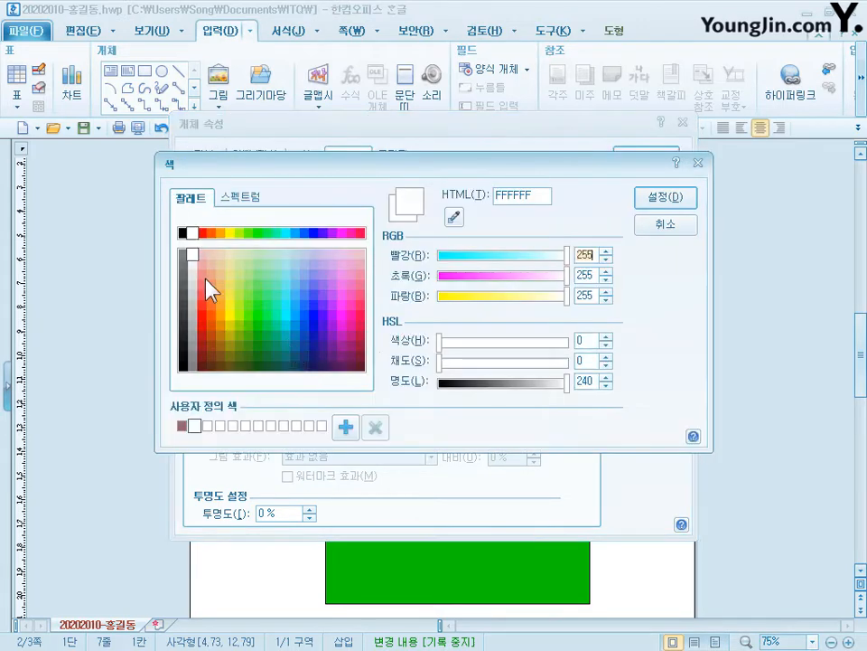
click(639, 215)
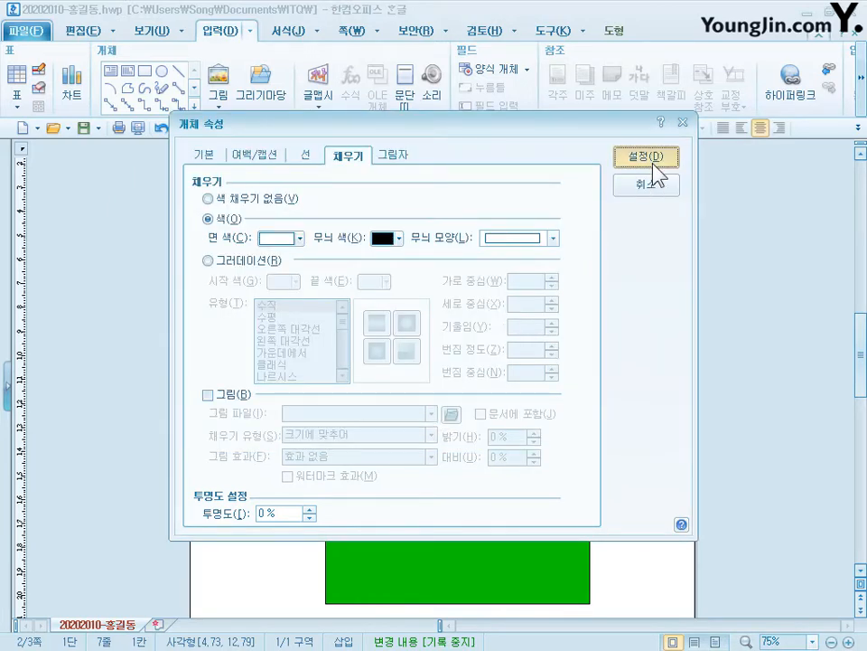
click(655, 164)
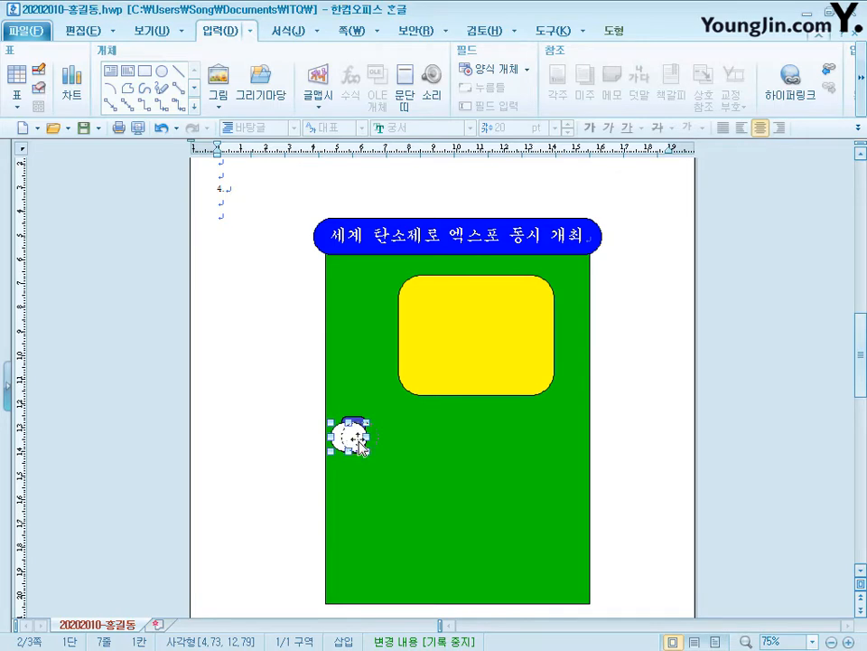
drag(359, 440, 362, 441)
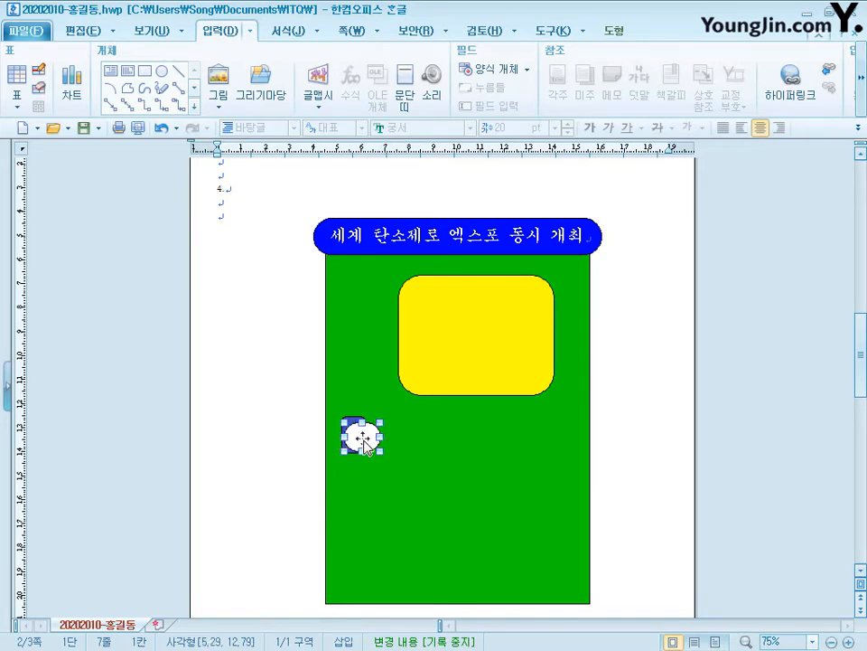
Add the text 전 inside the white shape and format it as 궁서, 20 pt, centered
right_click(364, 443)
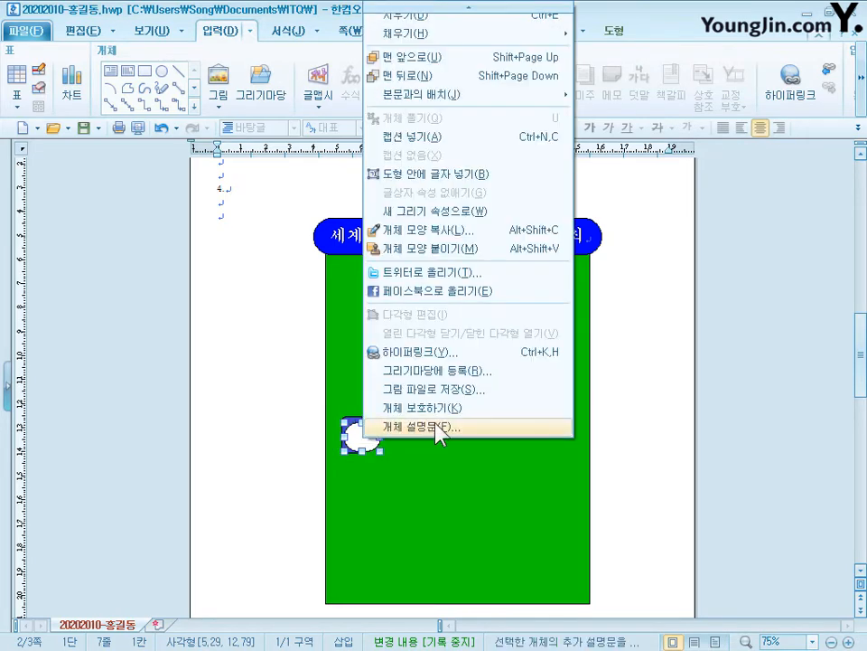
click(442, 172)
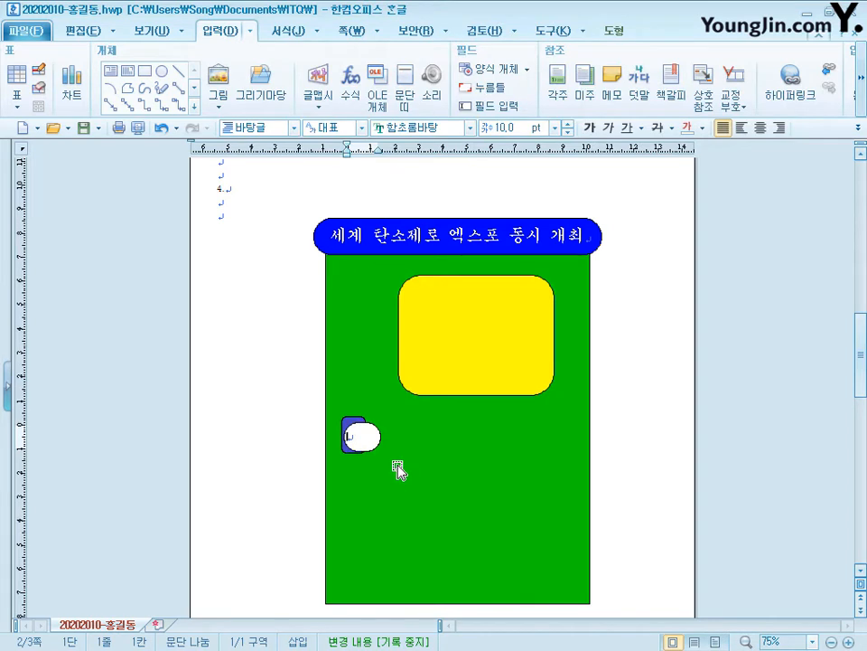
text(갑)
key(ctrl+a)
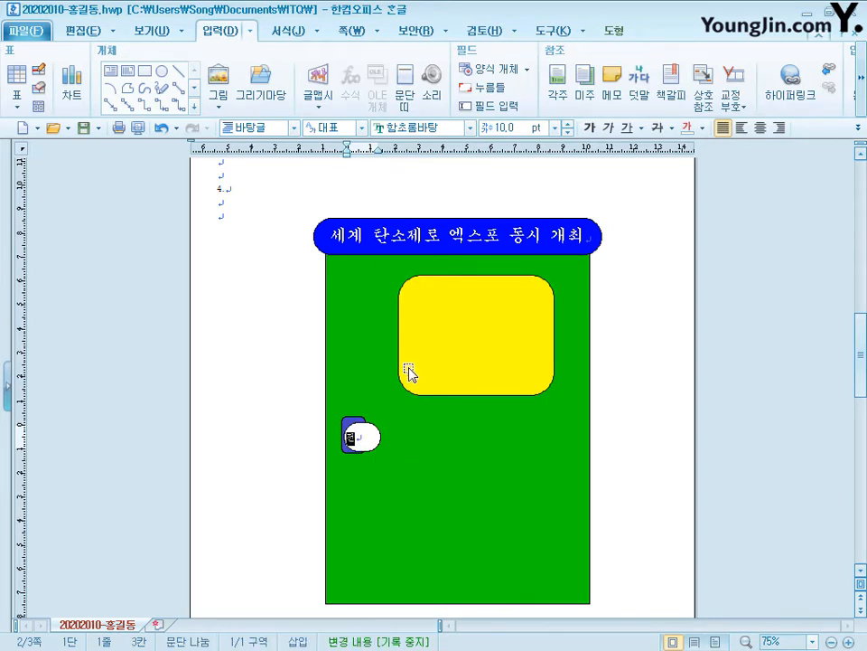
click(442, 127)
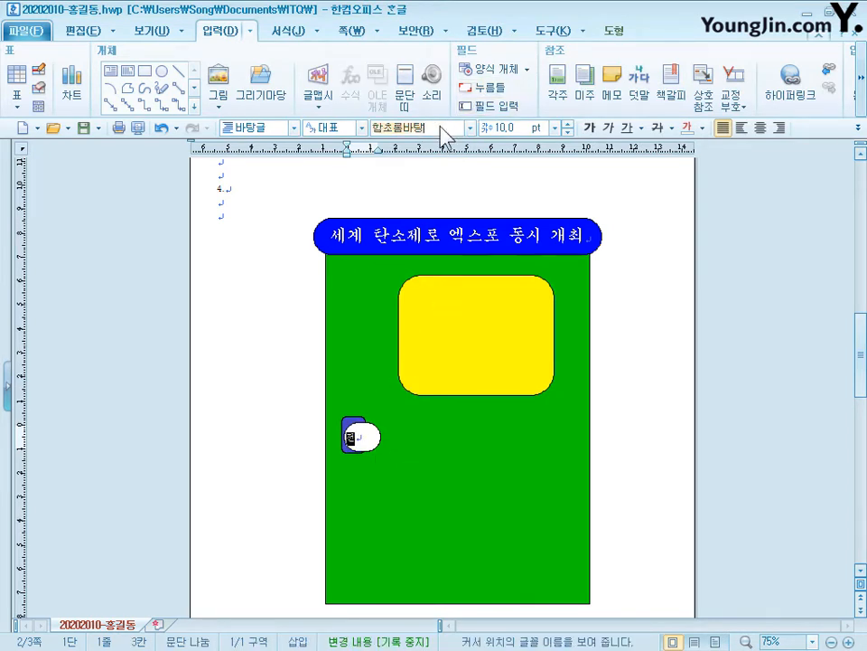
text(궁서)
key(Return)
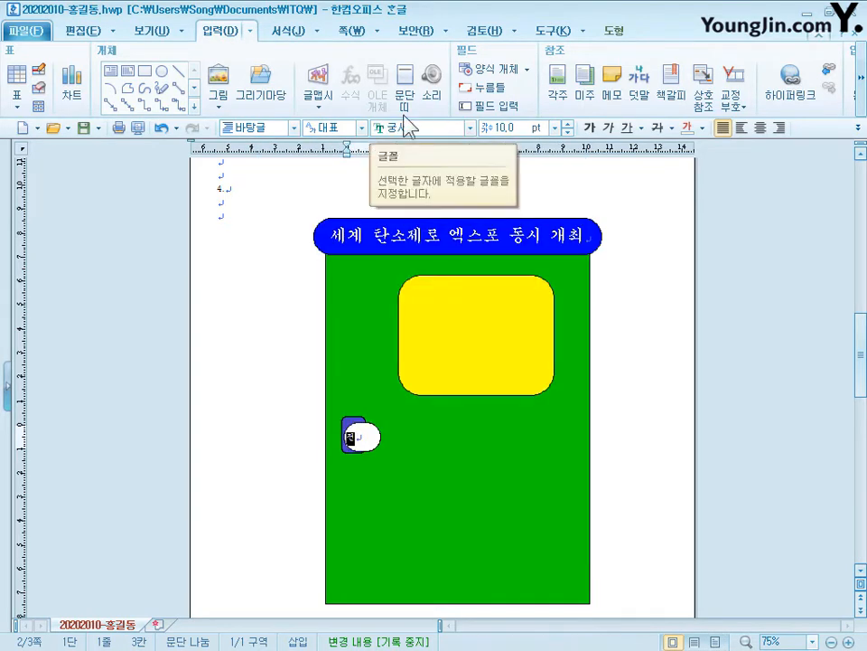
click(518, 124)
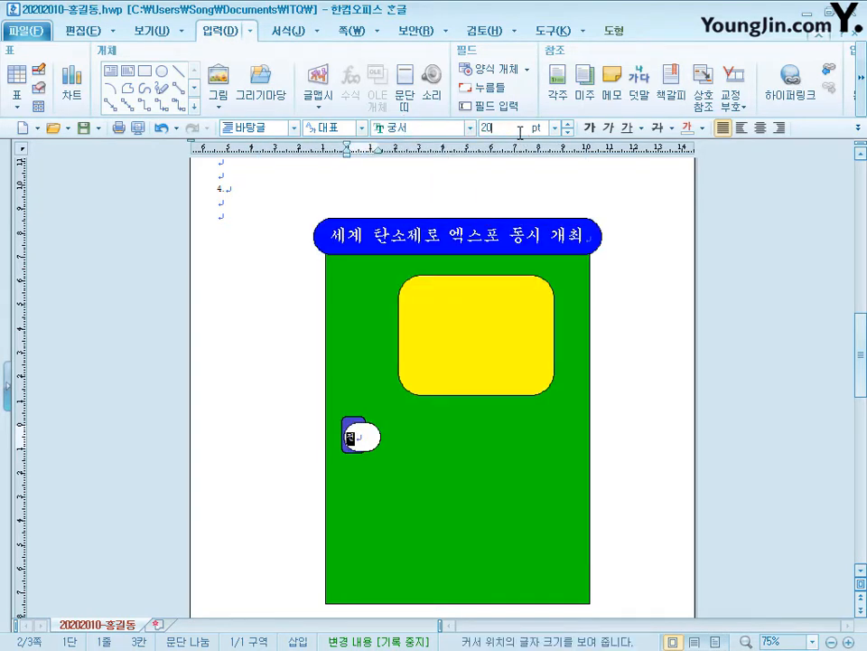
text(20)
key(Return)
click(760, 127)
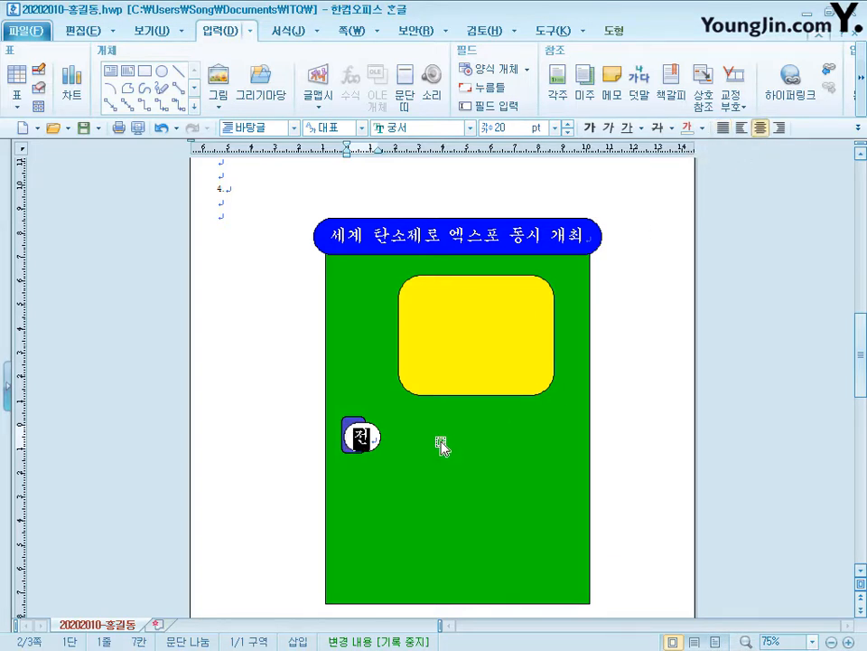
key(Escape)
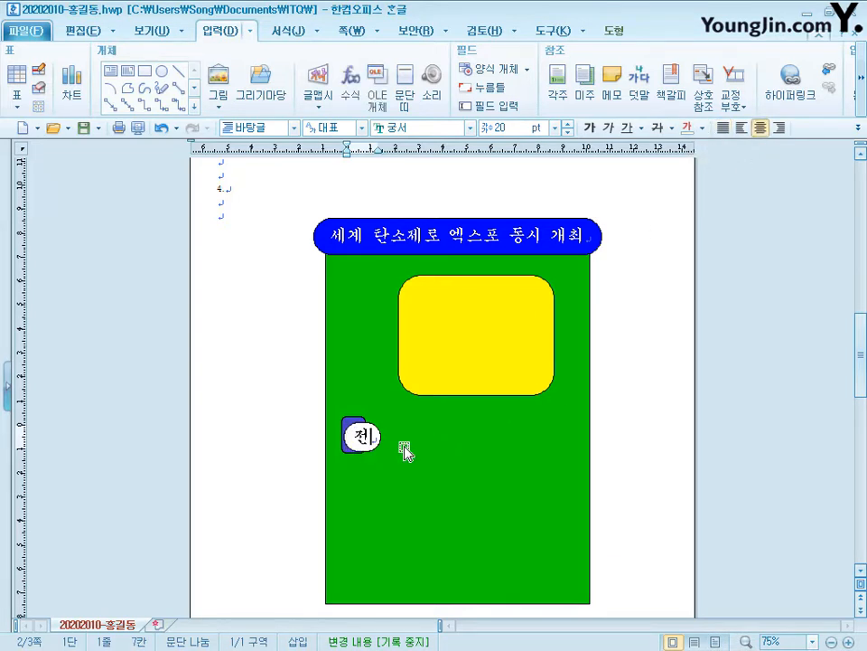
Select the blue shape and the white 전 shape together and align them by their vertical middles (중간 맞춤)
click(347, 432)
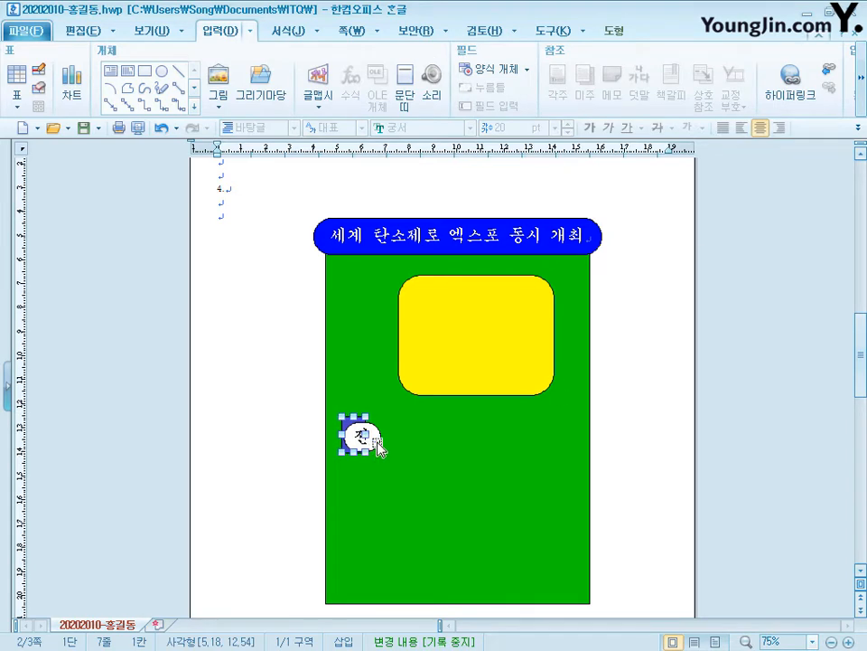
click(618, 33)
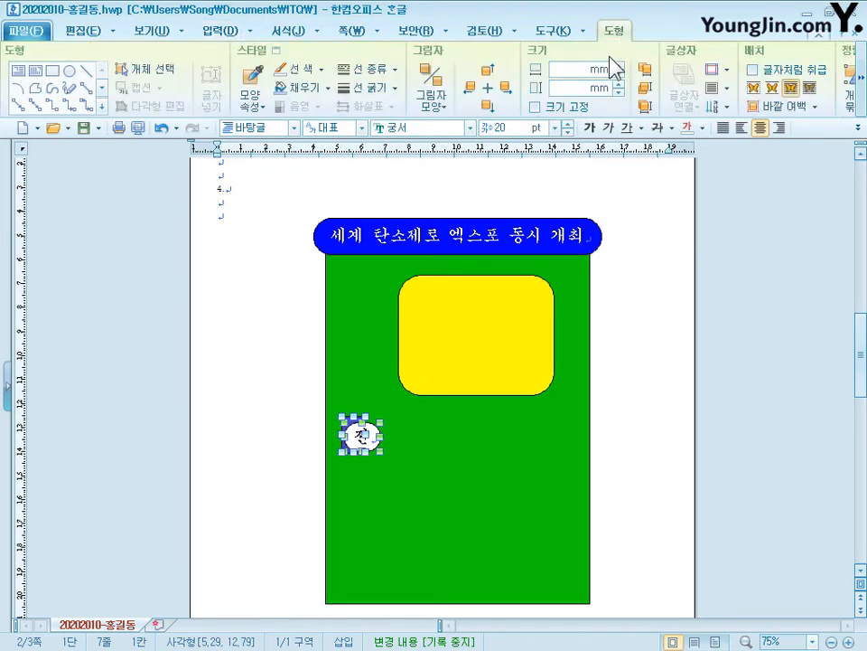
click(863, 100)
click(708, 106)
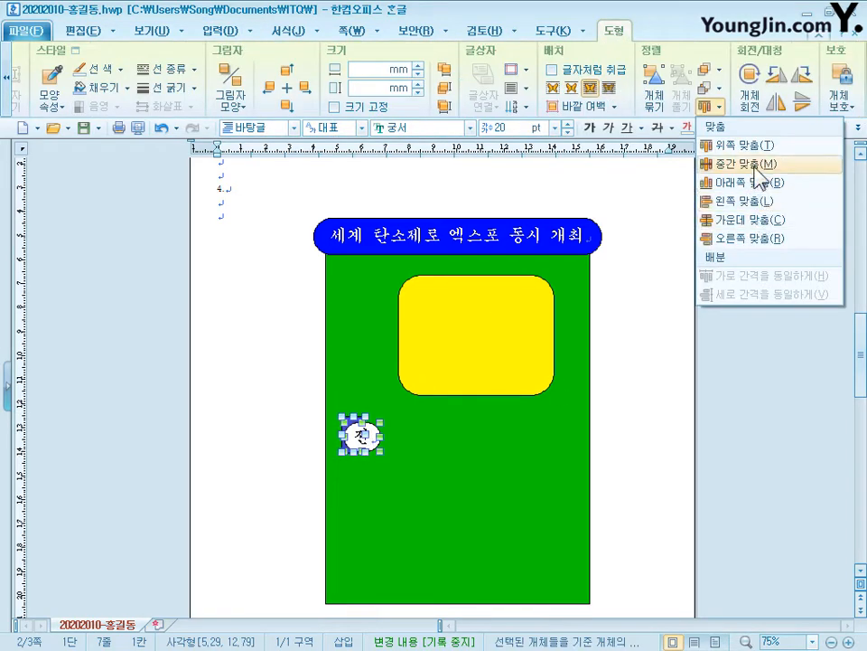
click(761, 176)
click(284, 451)
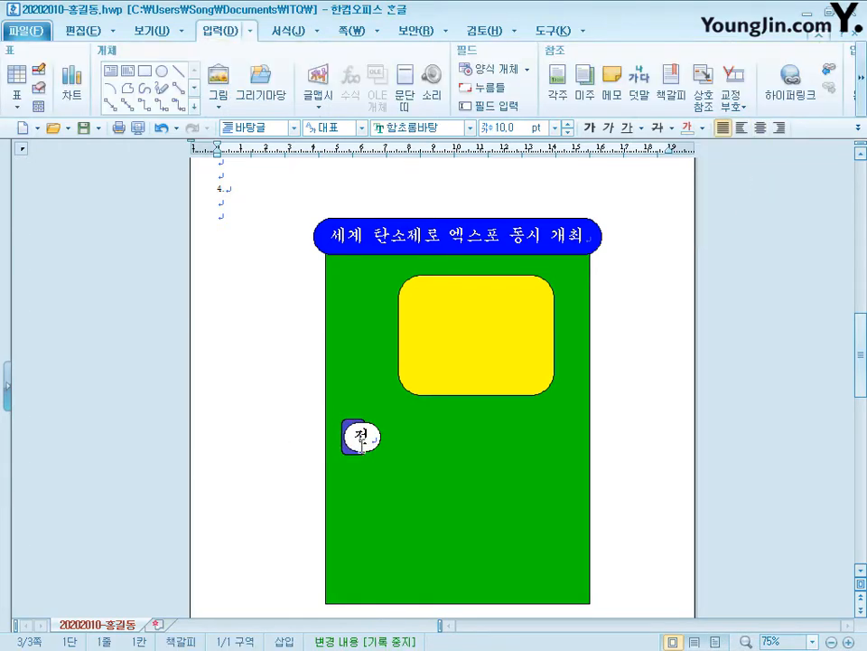
Nudge the white 전 shape slightly right and place a copy of it beside it, widened to about 78 mm
click(362, 441)
key(Escape)
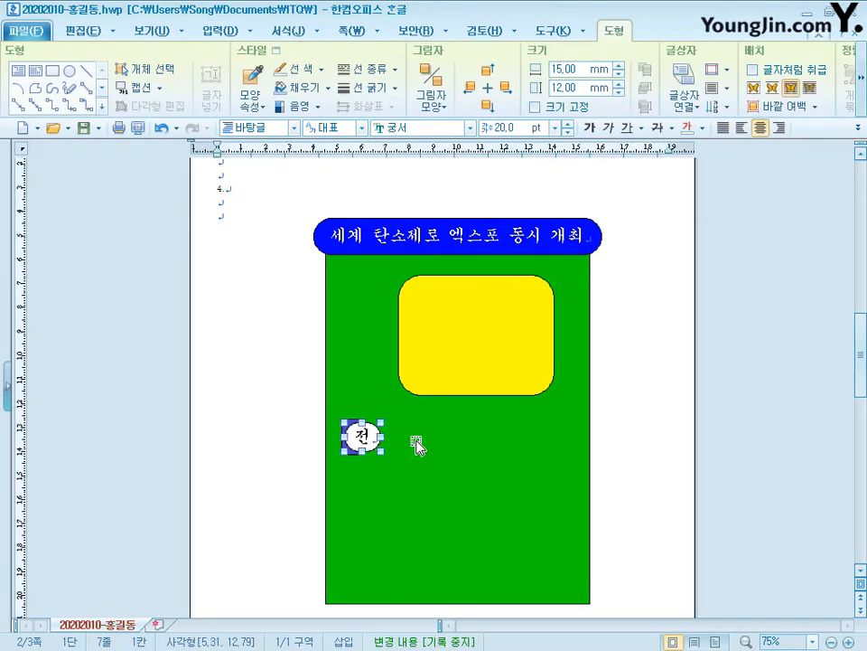
key(Right)
key(Right)
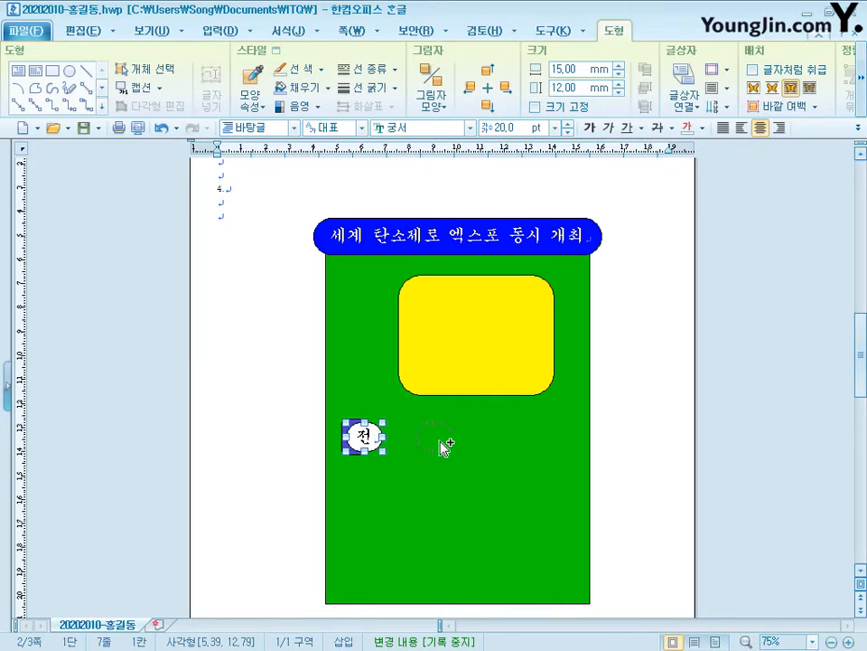
drag(443, 446, 579, 413)
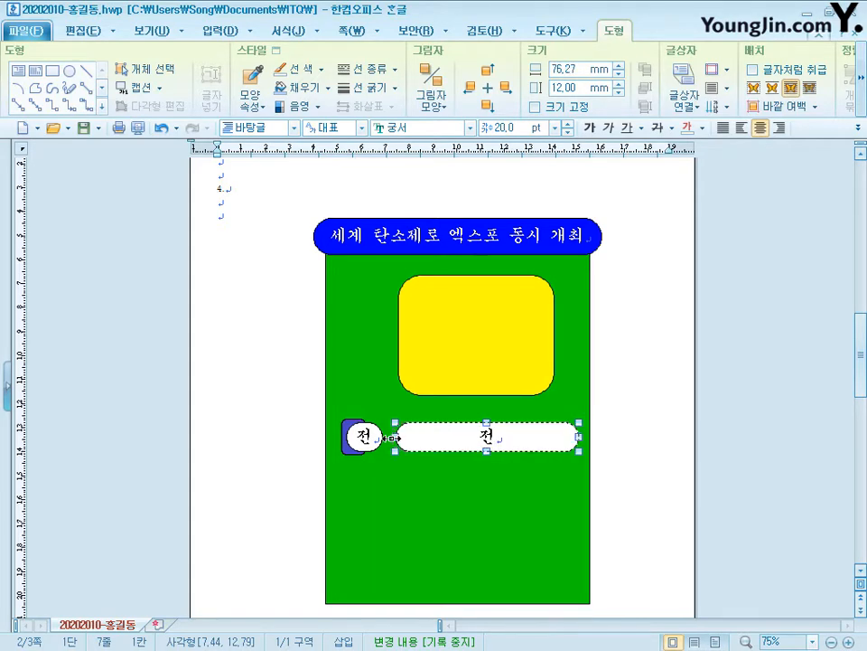
Give the wide copy of the 전 shape square (직각) corners, a dashed outline and no fill
double_click(391, 438)
click(305, 156)
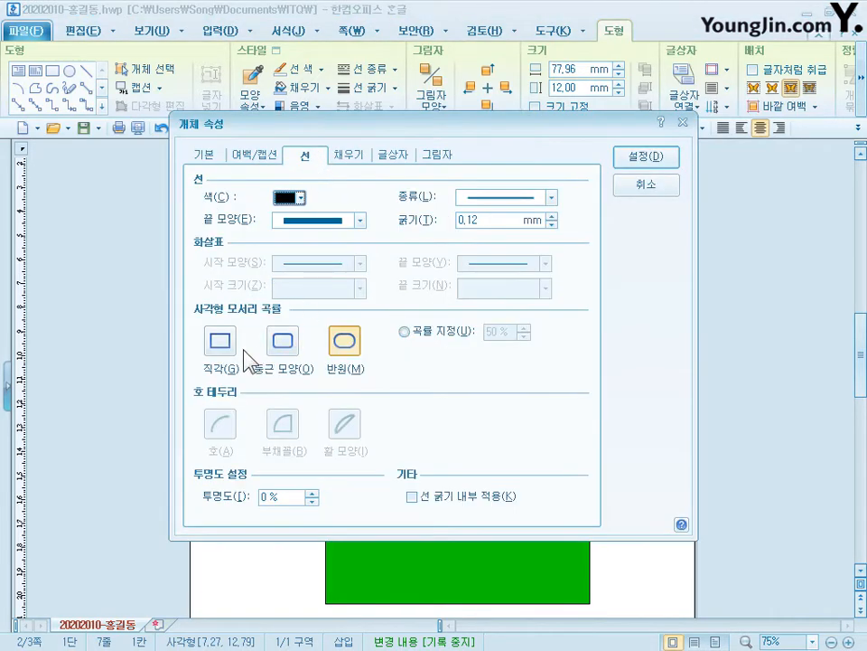
click(220, 342)
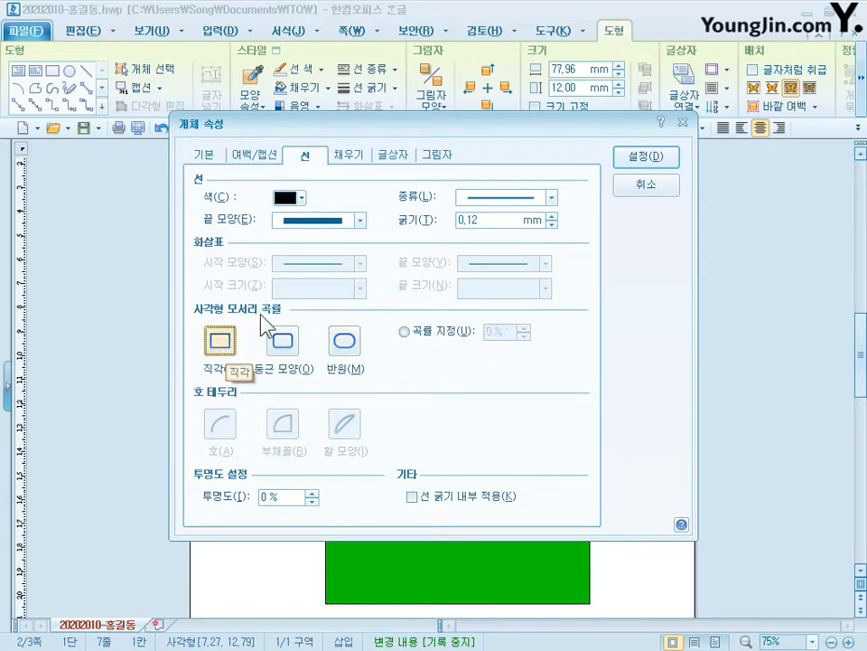
click(486, 198)
click(492, 242)
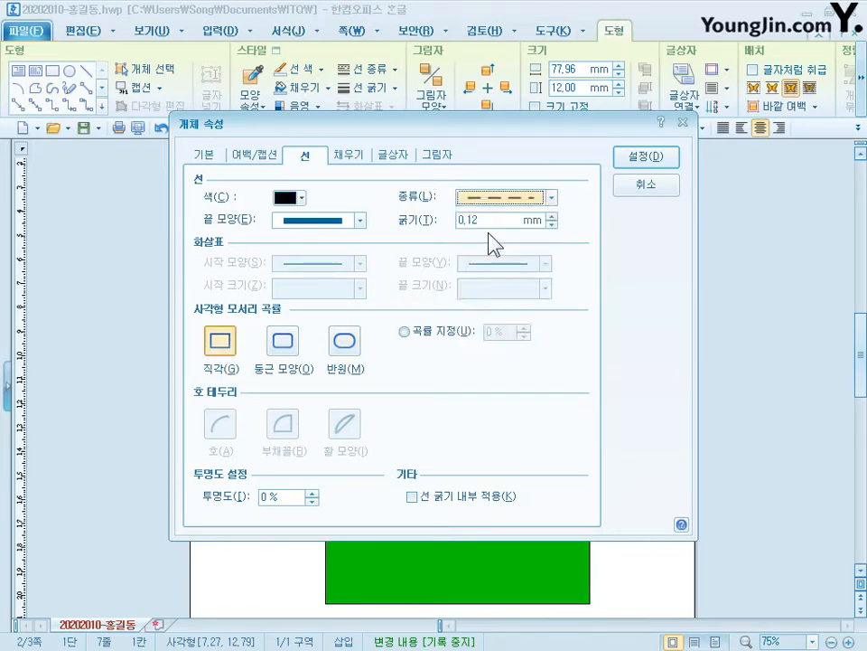
click(362, 155)
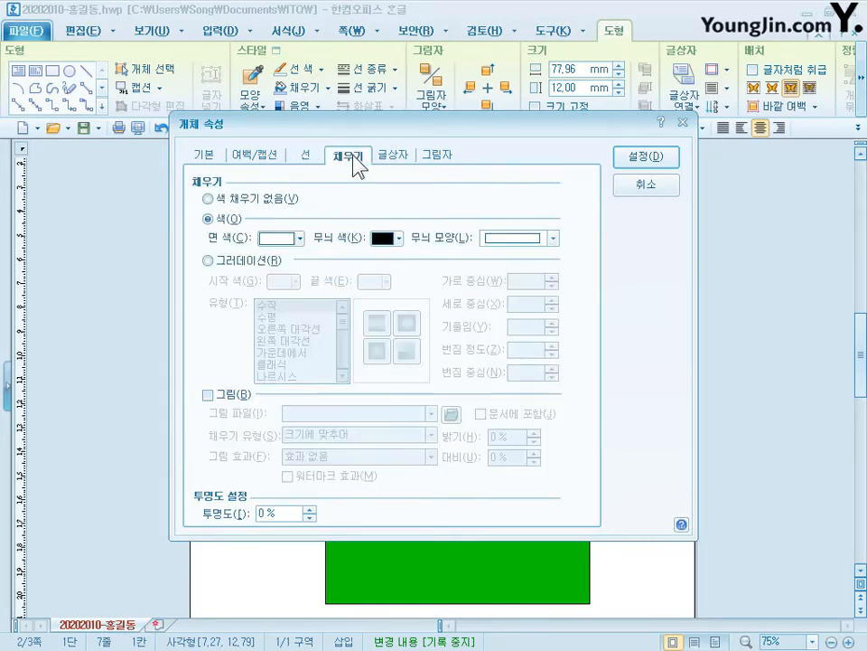
click(261, 201)
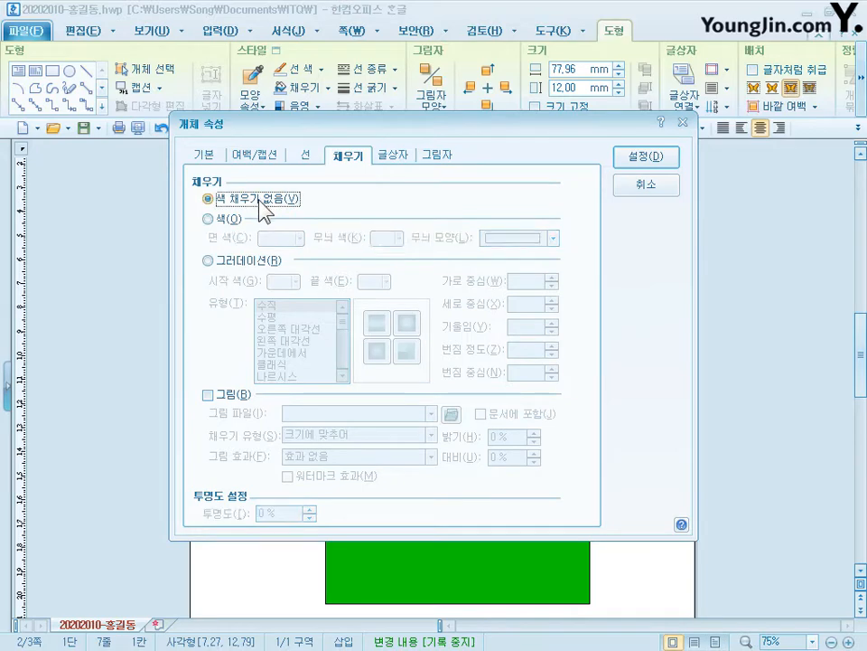
click(664, 158)
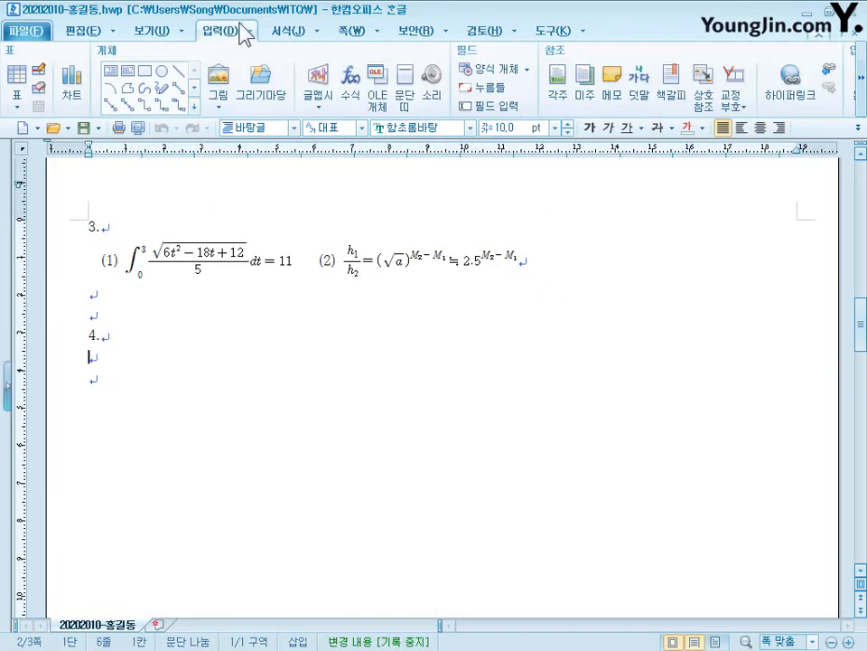
Draw a rectangle below item 4 and set its size to 110 mm wide and 150 mm high
click(144, 70)
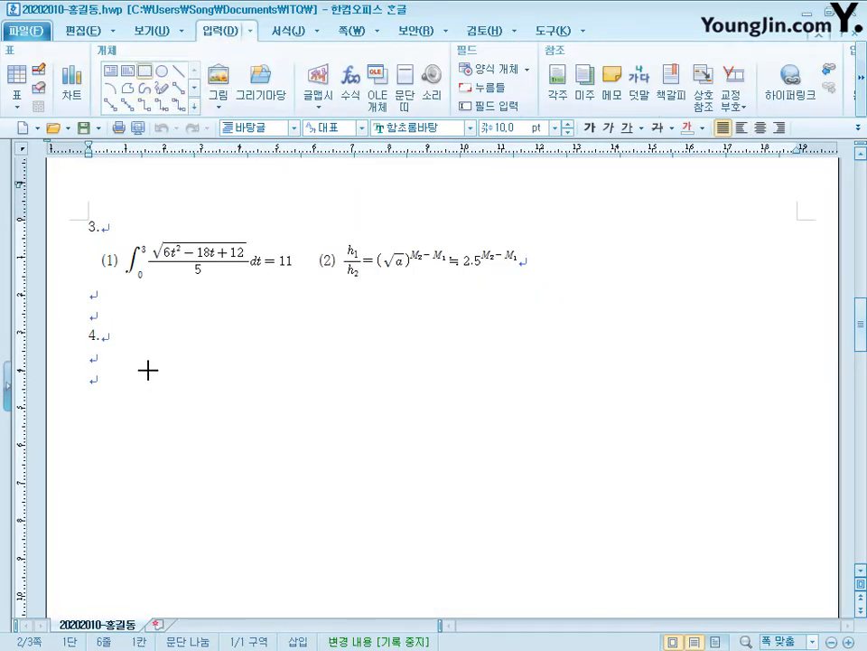
drag(147, 370, 238, 394)
double_click(204, 393)
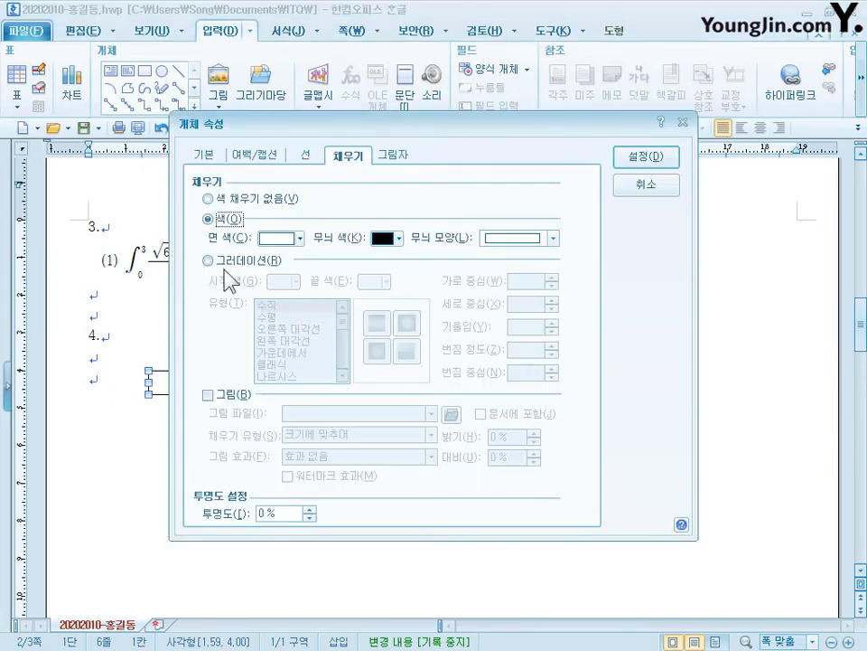
click(204, 161)
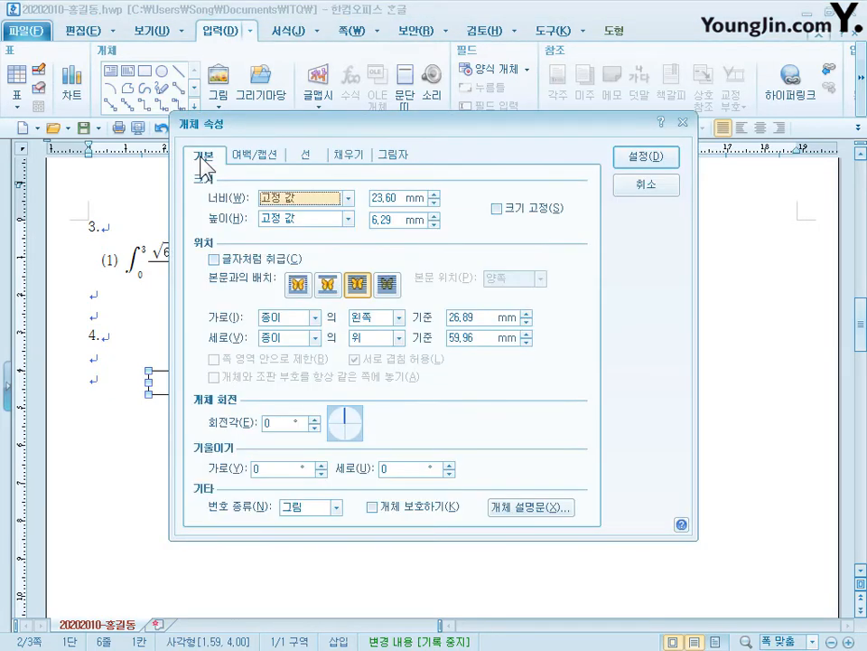
key(Tab)
text(11)
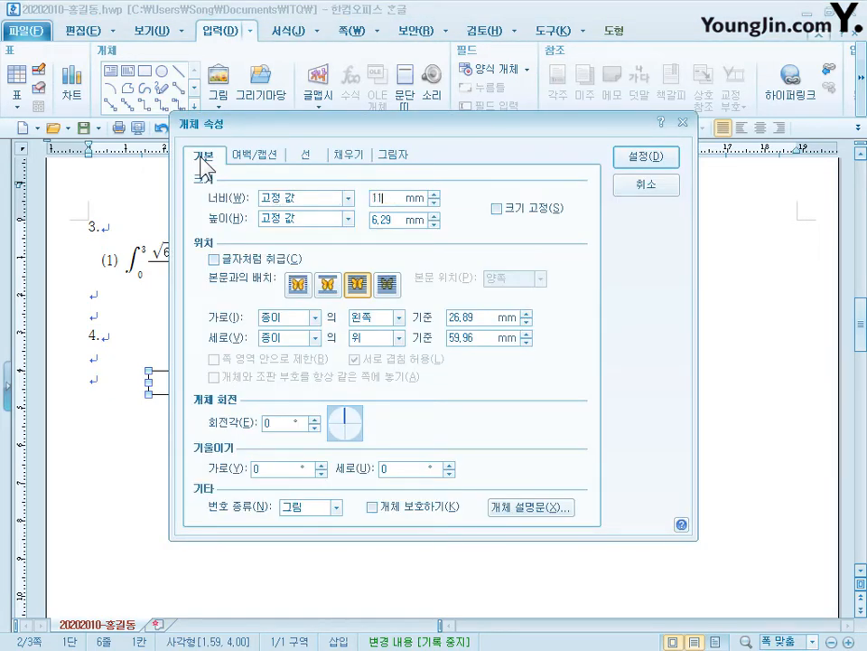
text(0)
key(Tab)
key(Tab)
text(150)
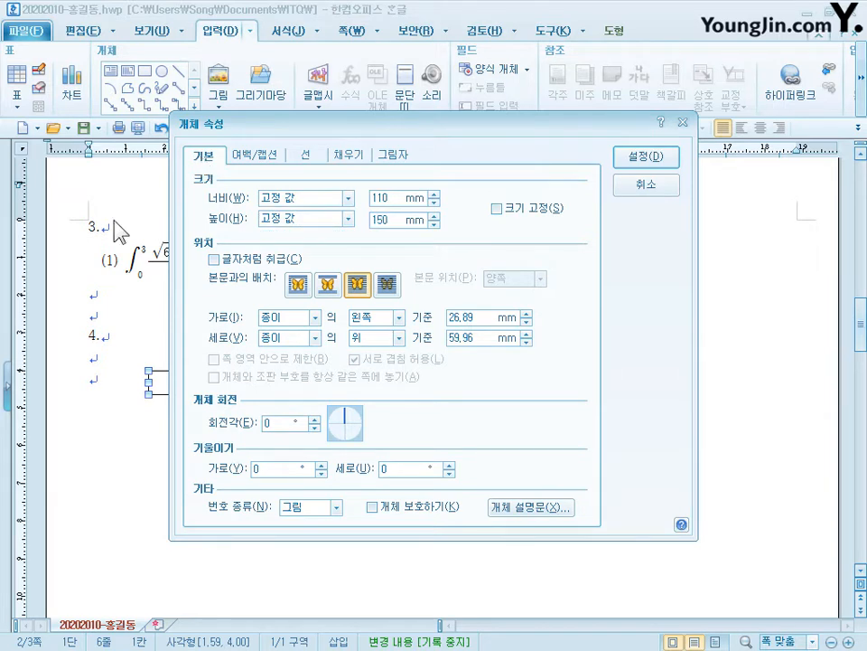
click(359, 286)
Fill the large rectangle with a medium green (면 색) and apply the object properties
click(348, 155)
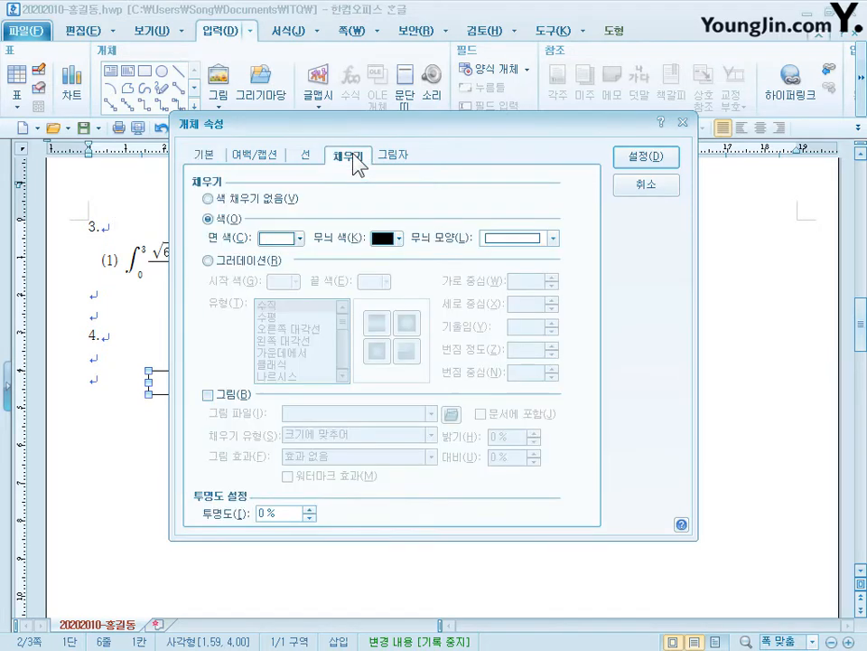
click(299, 239)
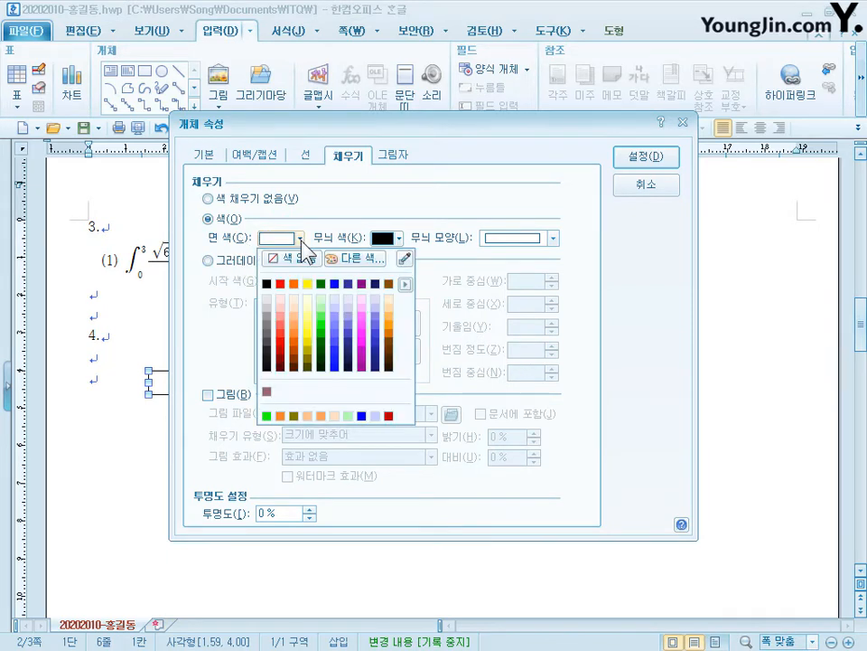
click(322, 342)
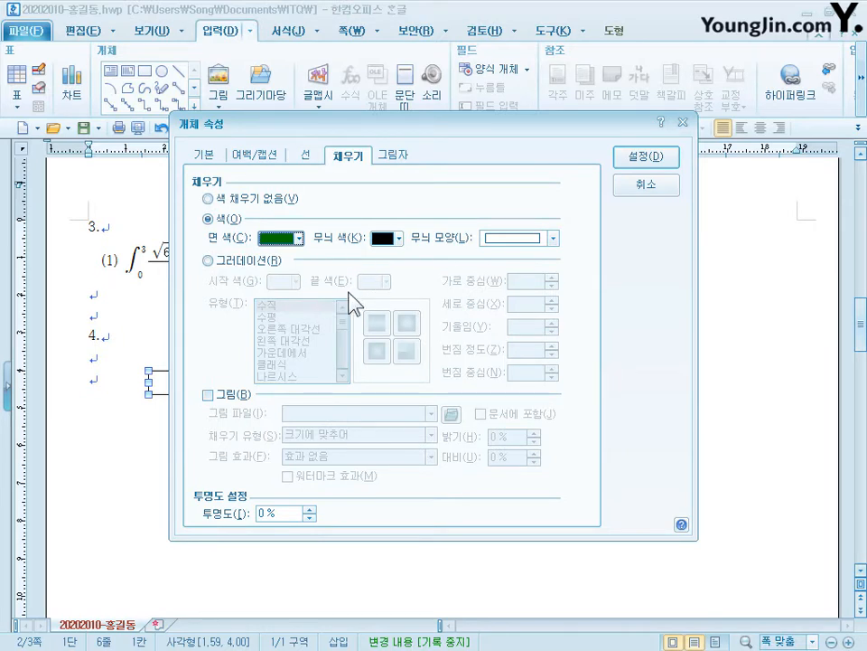
click(299, 238)
click(322, 333)
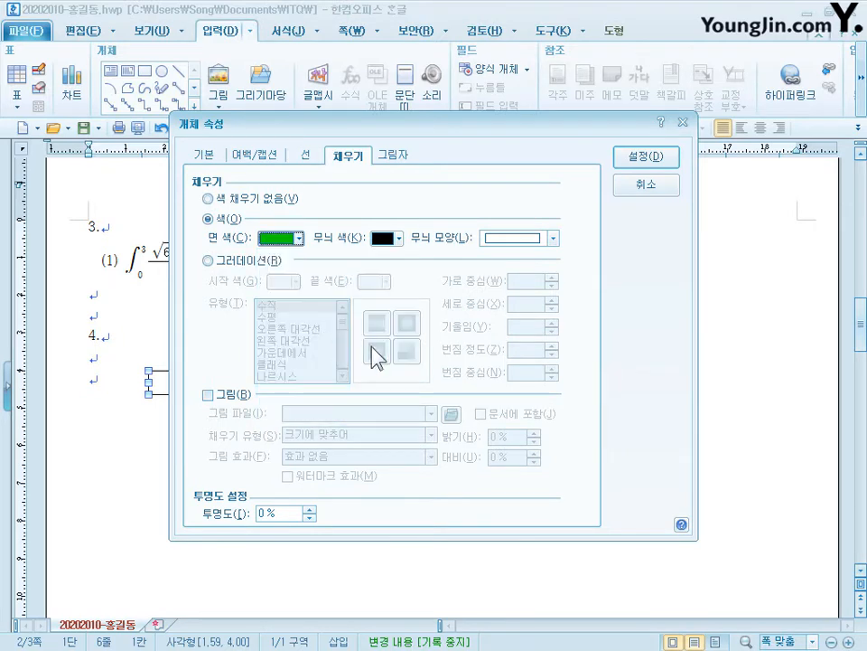
click(663, 160)
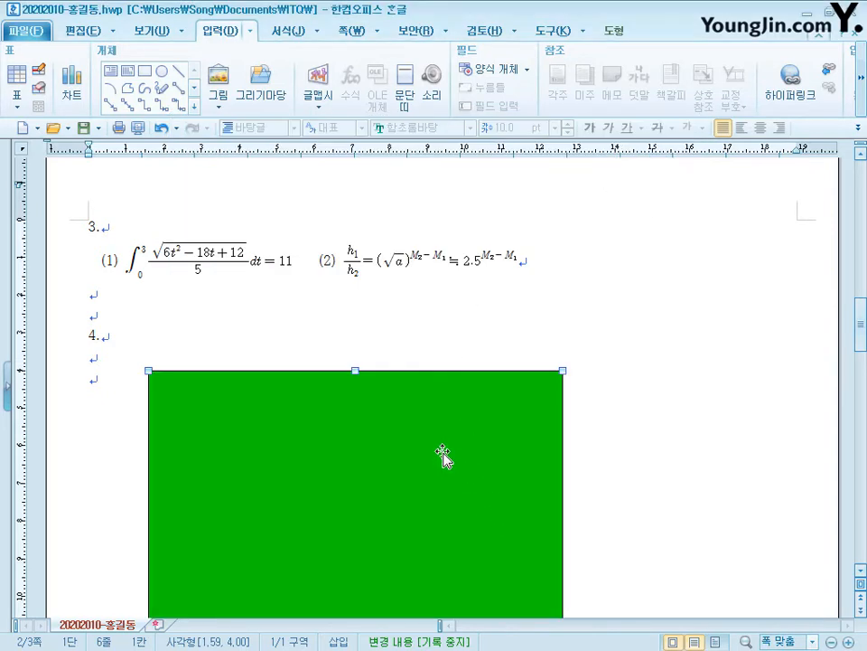
Move the green rectangle right and slightly down, to about position 4.52, 5.35 under item 4
scroll(408, 457, down, 3)
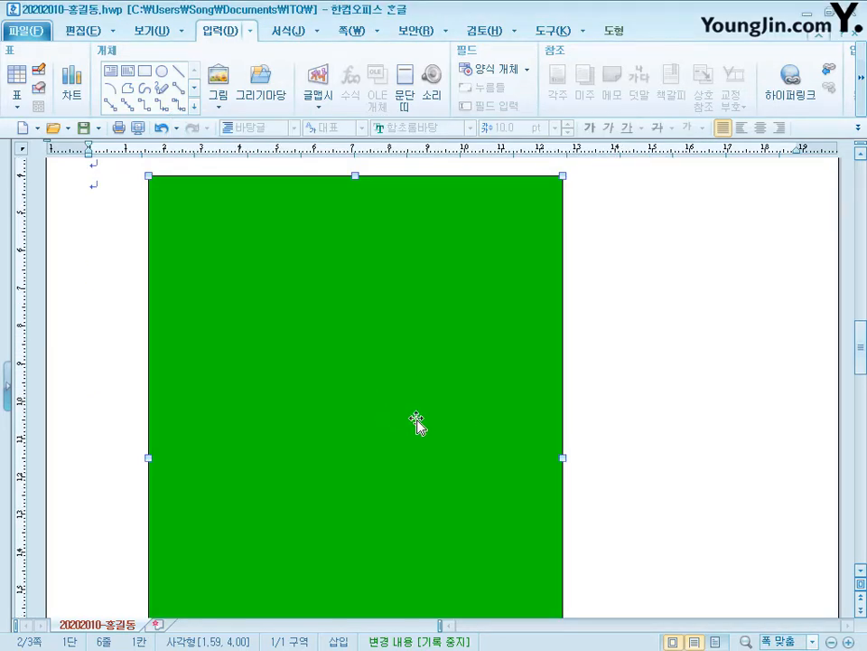
click(831, 642)
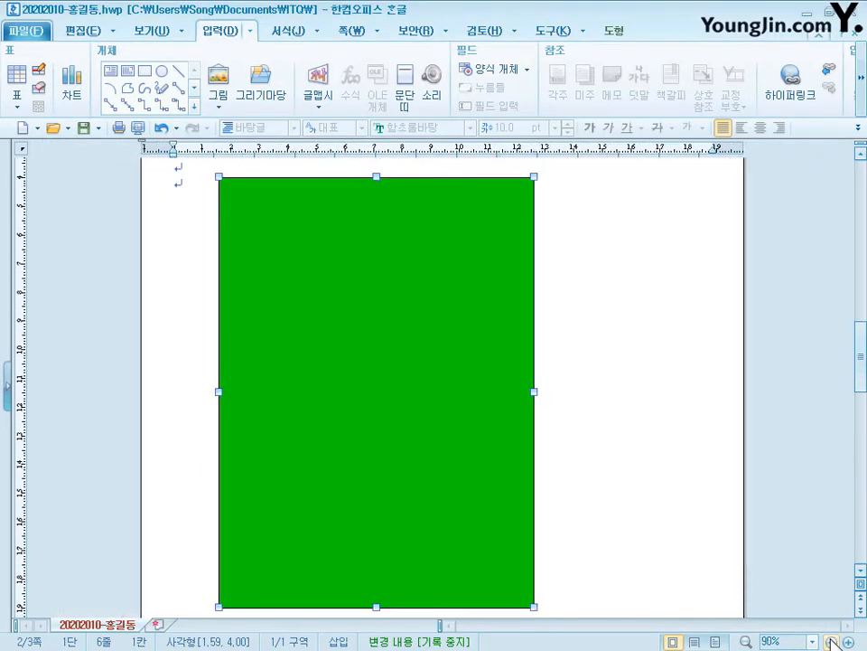
click(832, 642)
click(831, 642)
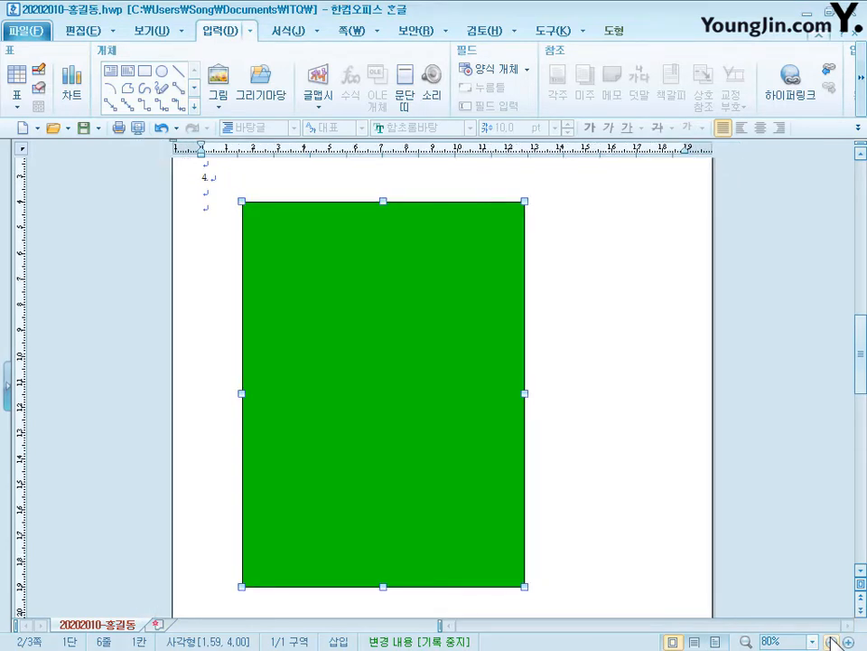
click(831, 641)
drag(368, 472, 475, 475)
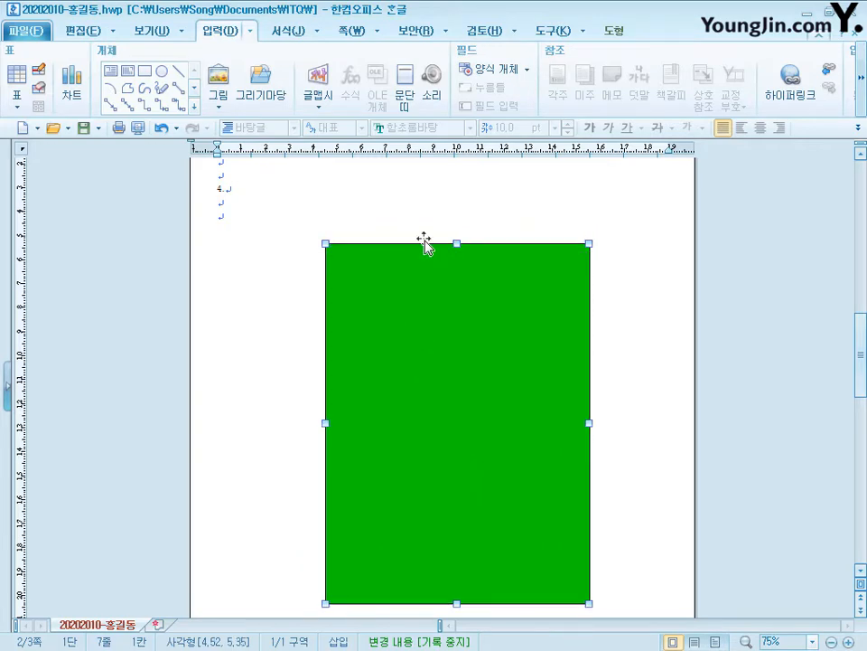
Draw a second rectangle across the upper edge of the green one and size it 120 mm wide by 15 mm high
click(146, 71)
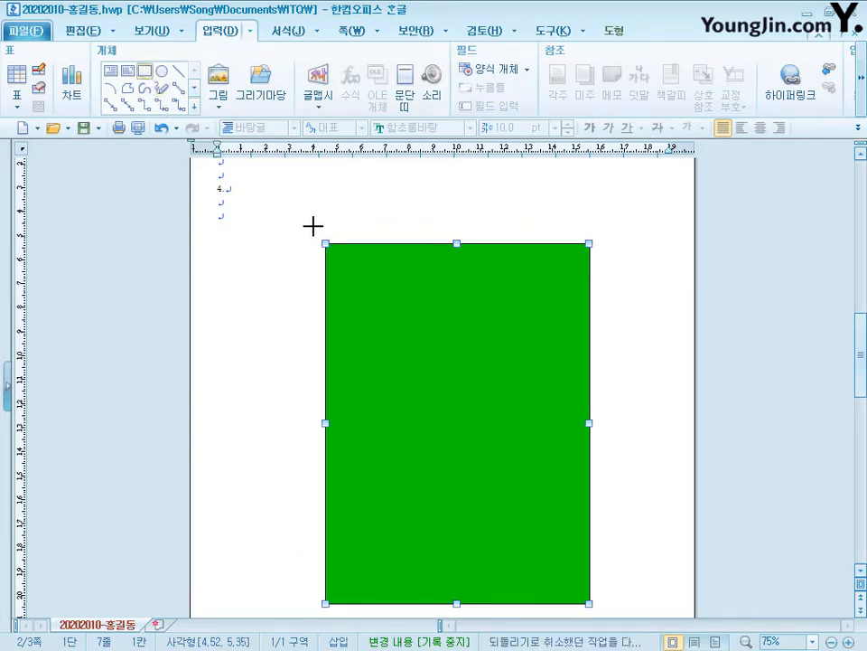
mouse_move(304, 217)
mouse_down()
mouse_move(573, 281)
mouse_move(617, 277)
mouse_up()
double_click(547, 253)
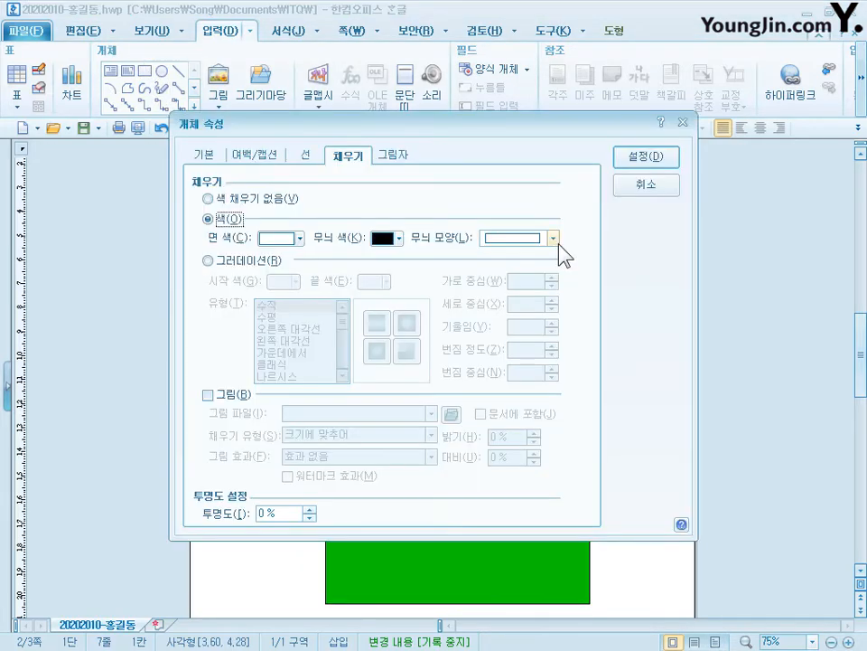
click(210, 156)
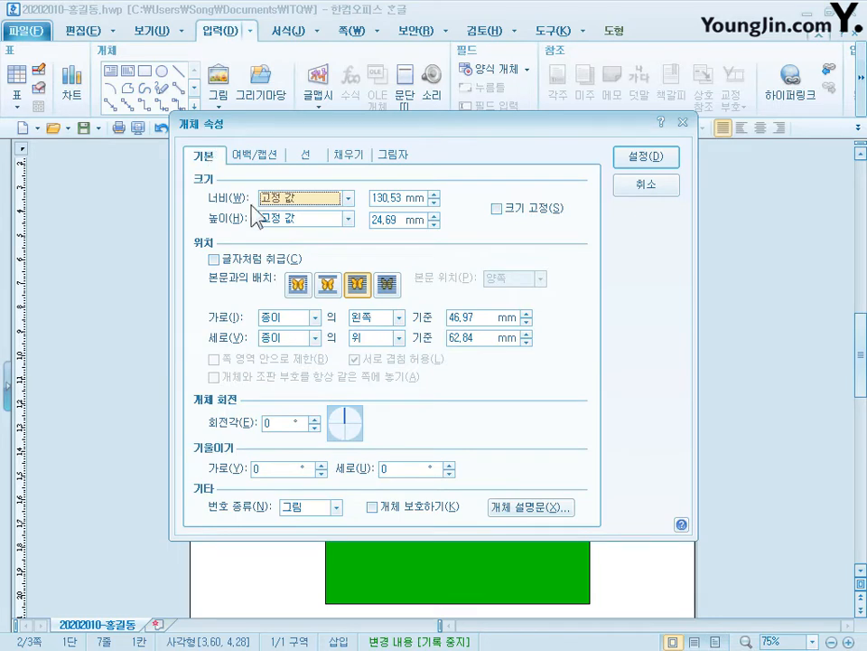
key(Tab)
text(120)
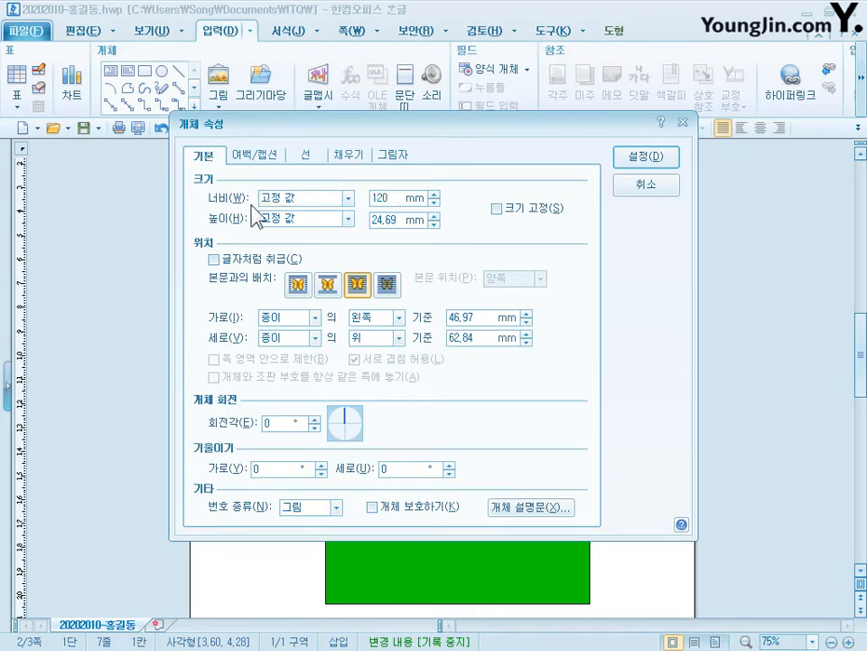
key(Tab)
text(15)
Give the 120 mm wide rectangle semicircular (반원) corners and a blue fill
click(310, 156)
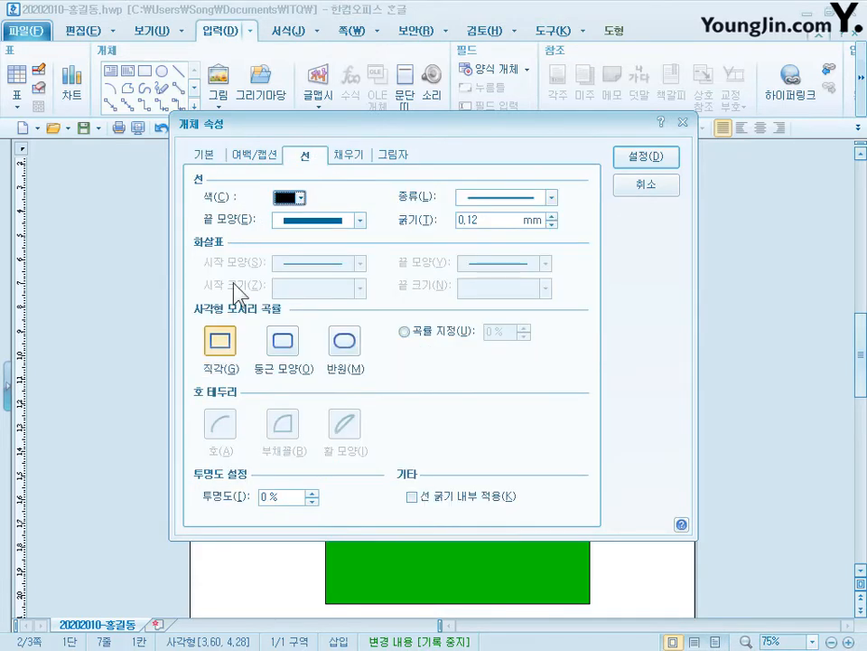
click(345, 342)
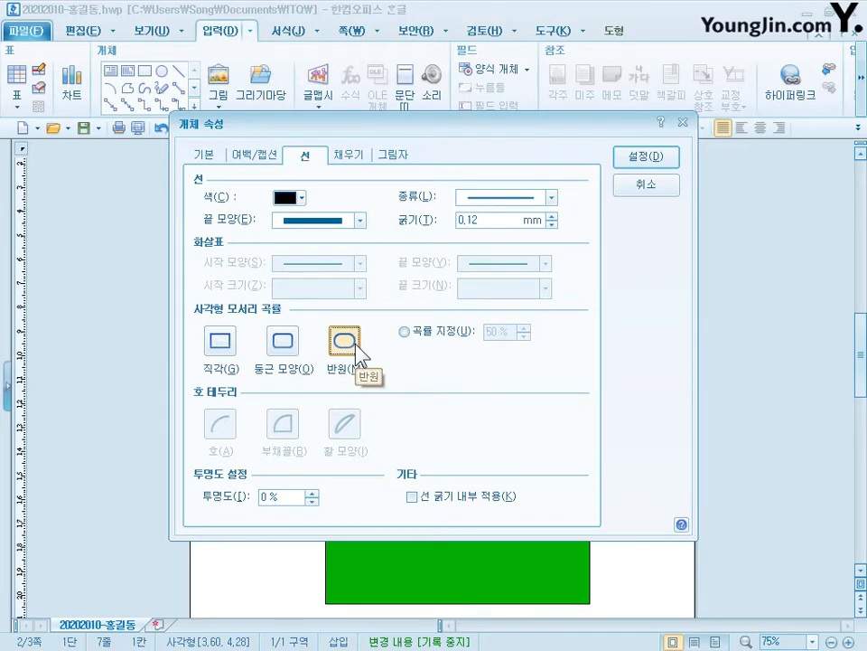
click(358, 166)
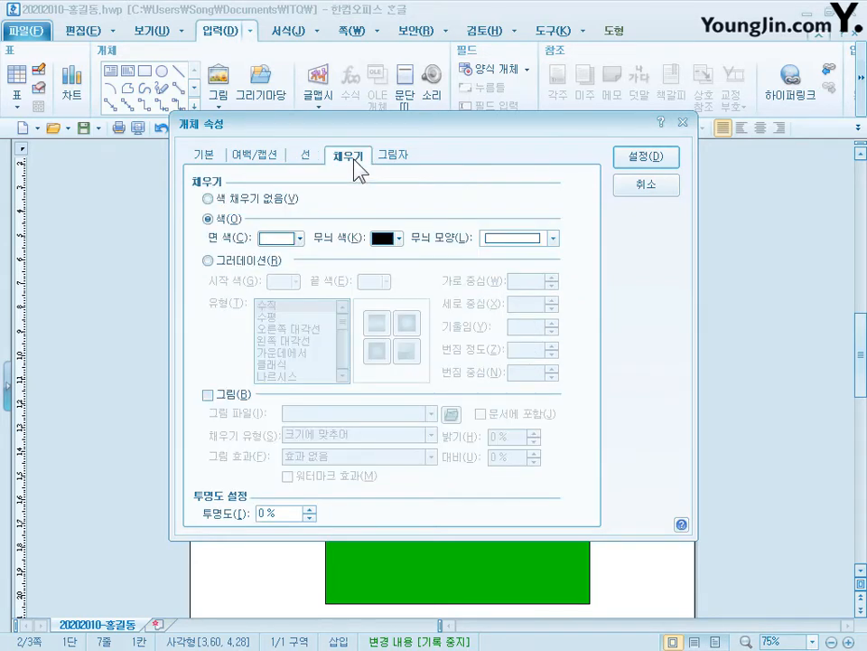
click(298, 239)
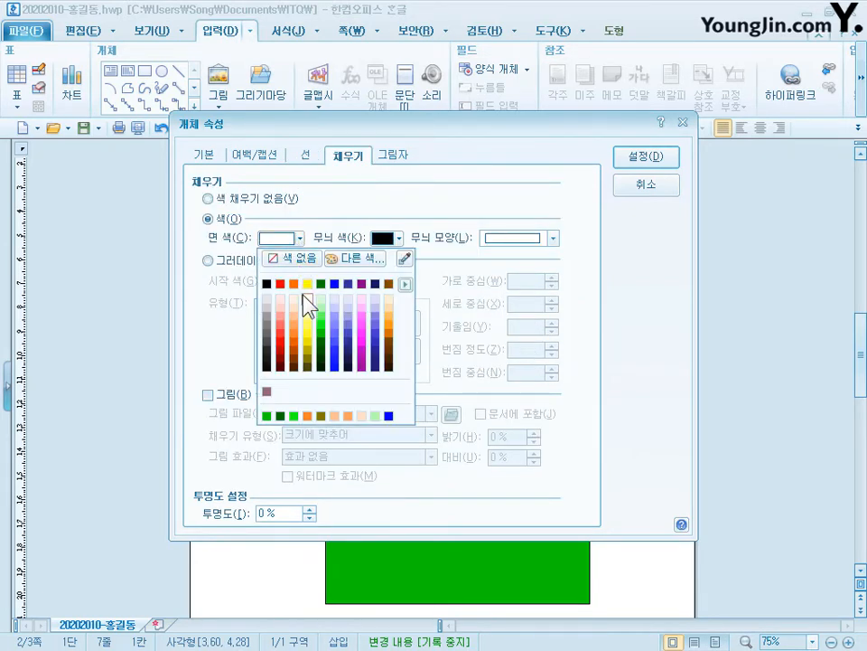
click(339, 288)
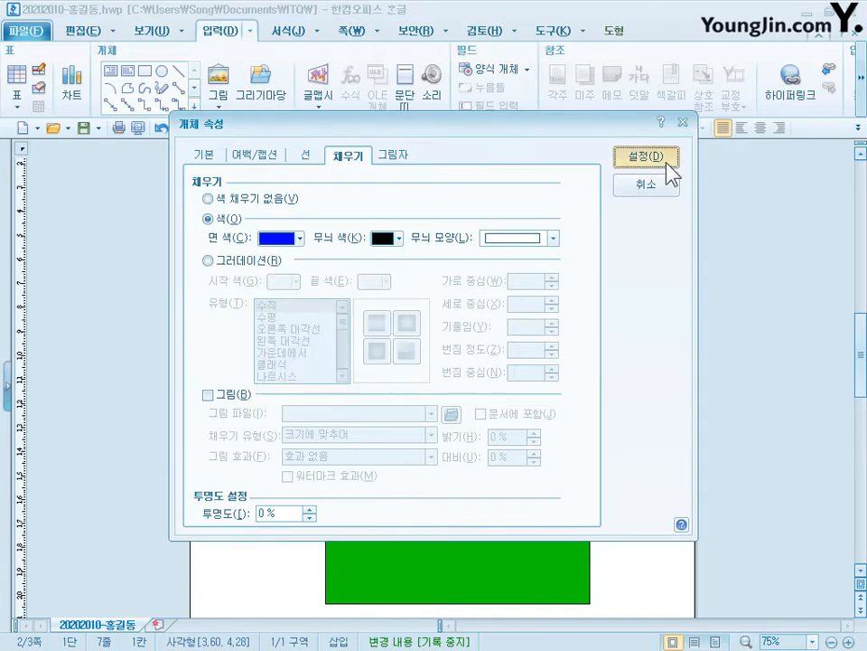
click(665, 163)
Add the text 세계 탄소제로 엑스포 동시 개최 inside the blue shape, colored near-white (RGB 255,255,229) and centered
right_click(446, 238)
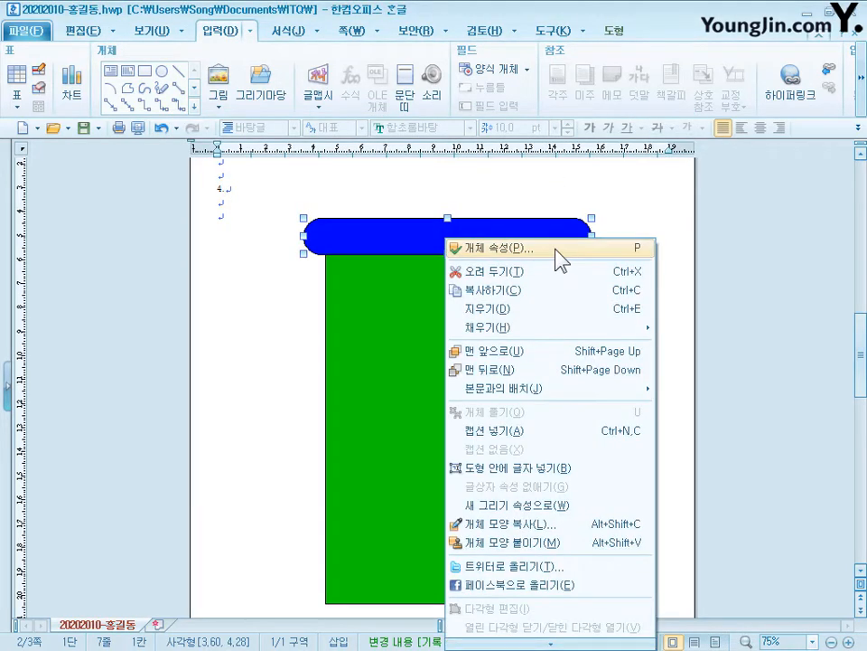
click(544, 469)
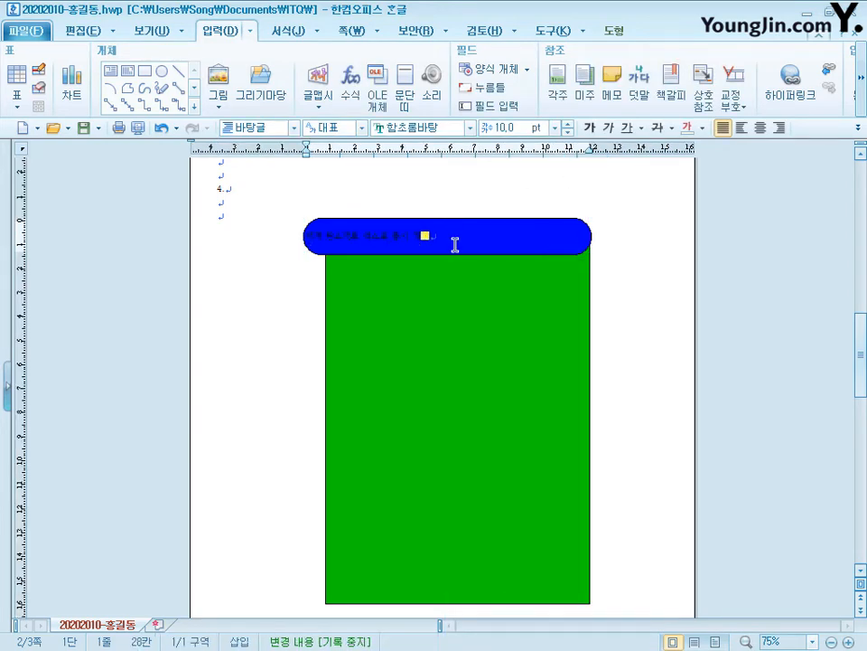
key(ctrl+a)
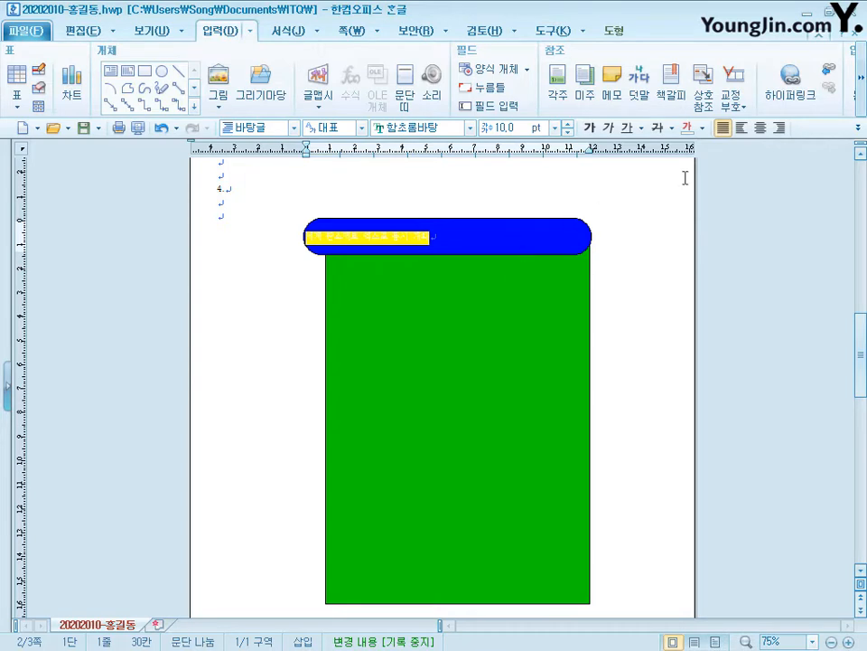
click(702, 128)
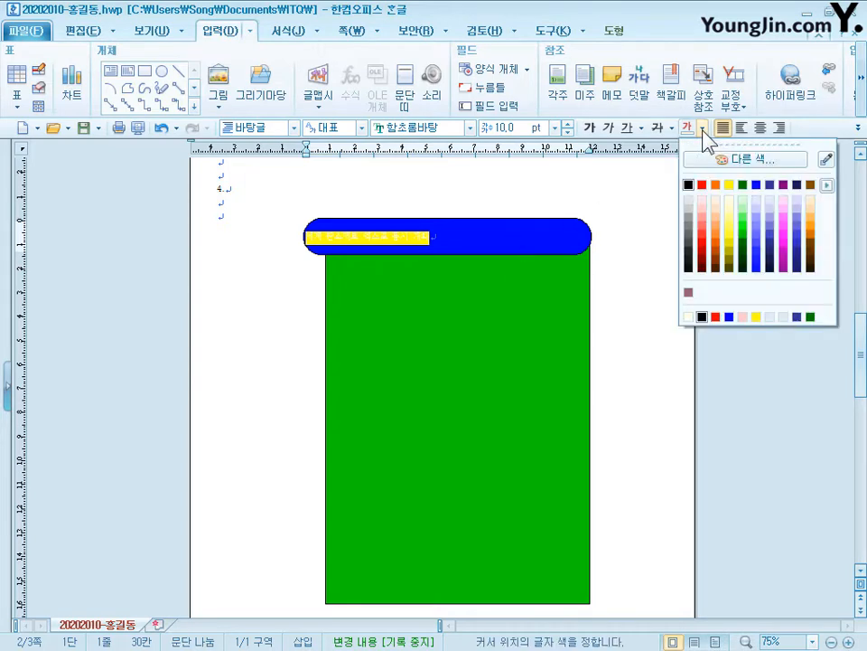
click(689, 317)
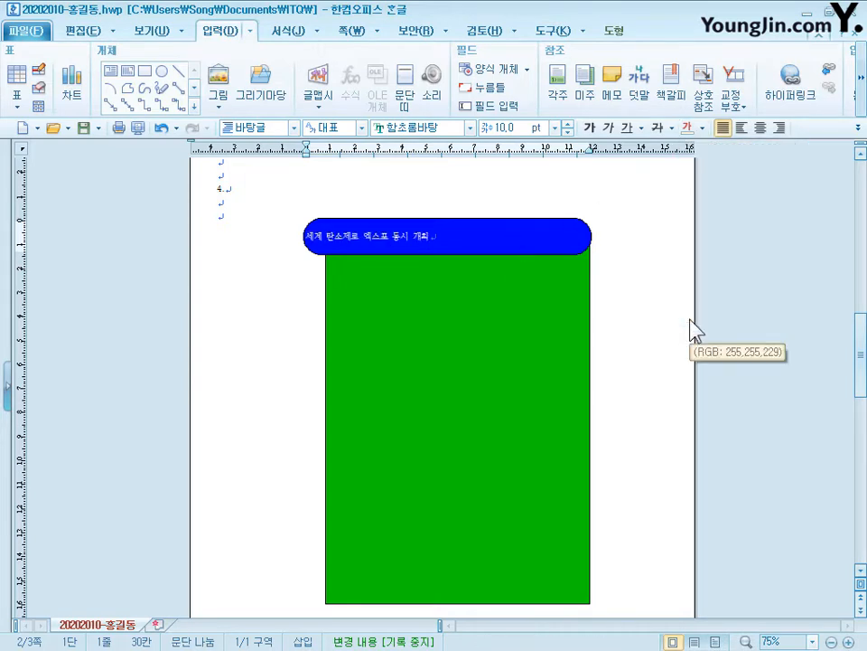
click(760, 127)
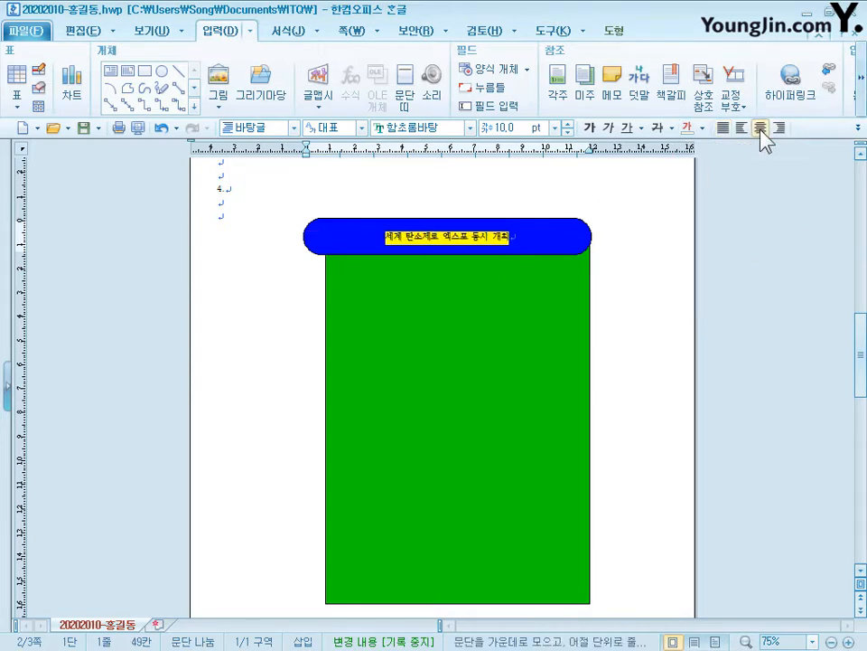
Set the blue shape's title text to the 궁서 font at 20 pt
click(432, 134)
text(궁서)
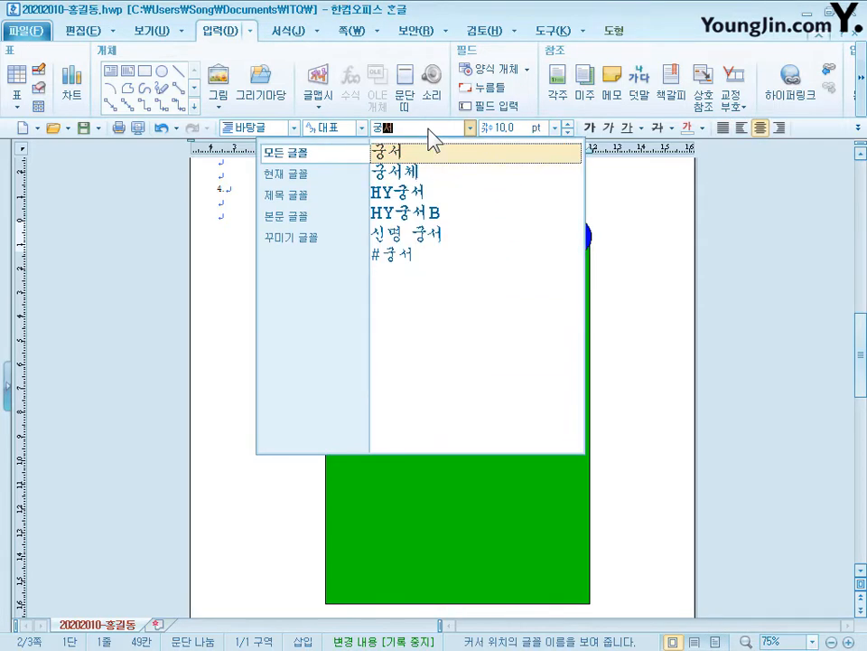
key(Return)
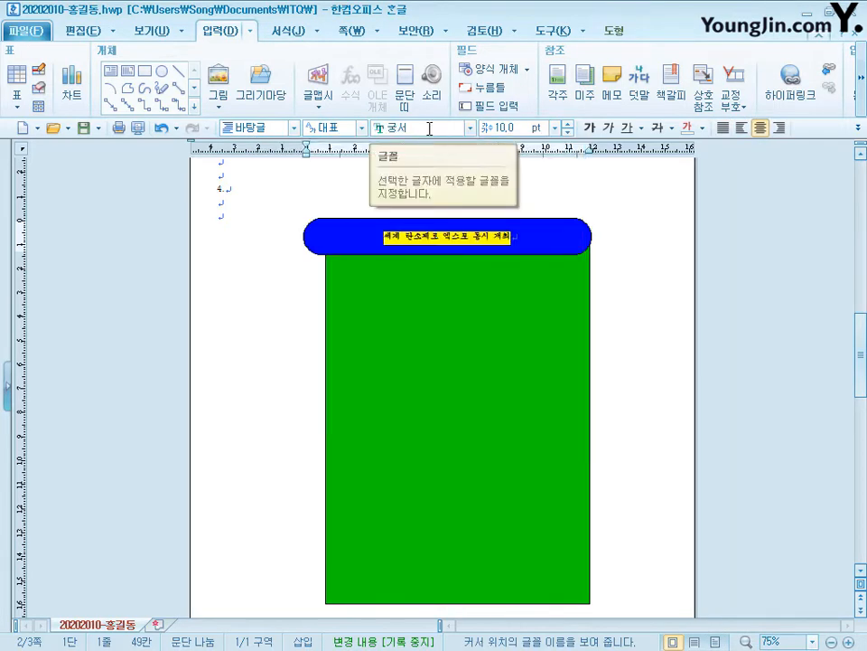
click(531, 128)
text(20)
key(Return)
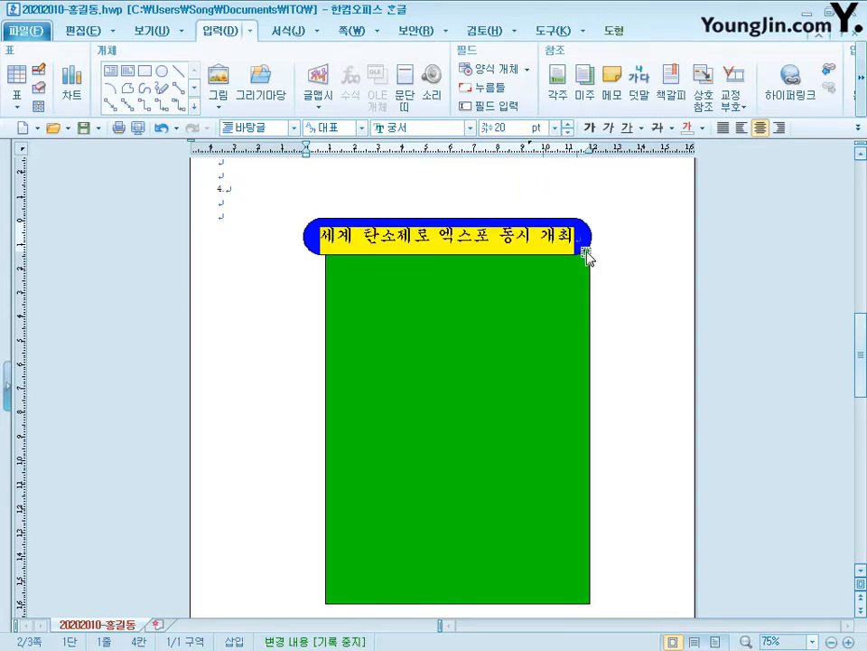
Align the blue title shape horizontally to the centre (가운데 맞춤) of the green rectangle
click(586, 257)
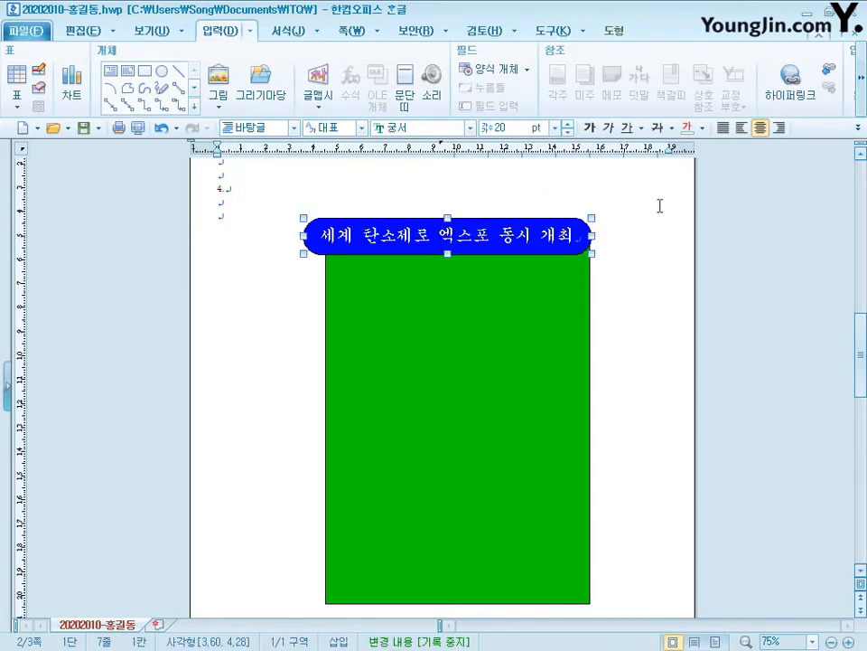
shift+click(578, 296)
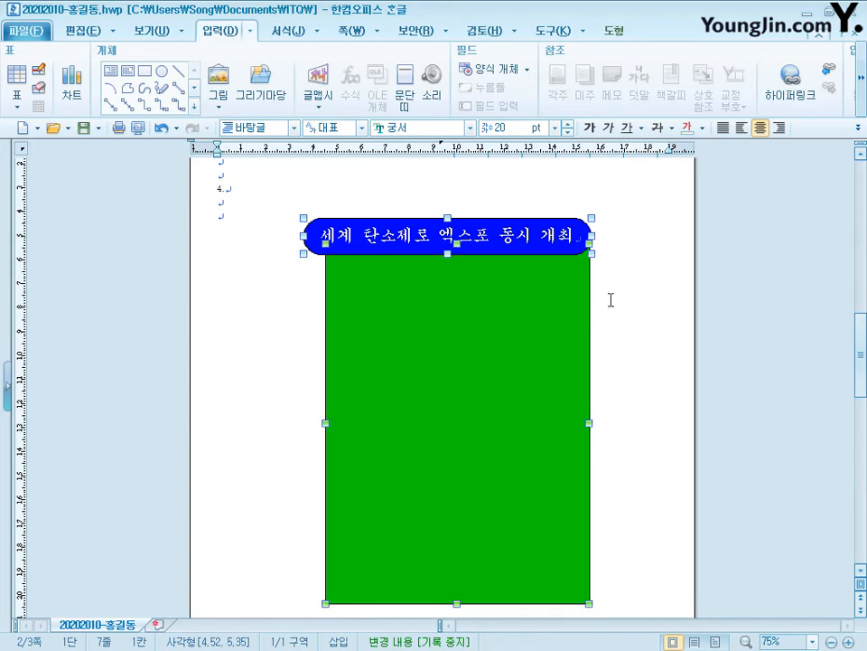
click(613, 41)
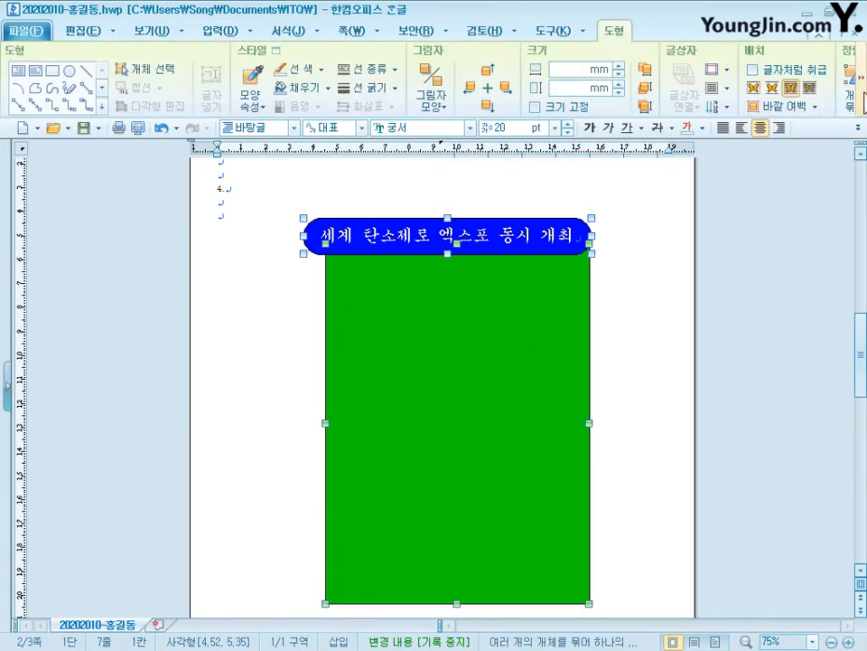
click(862, 79)
click(752, 106)
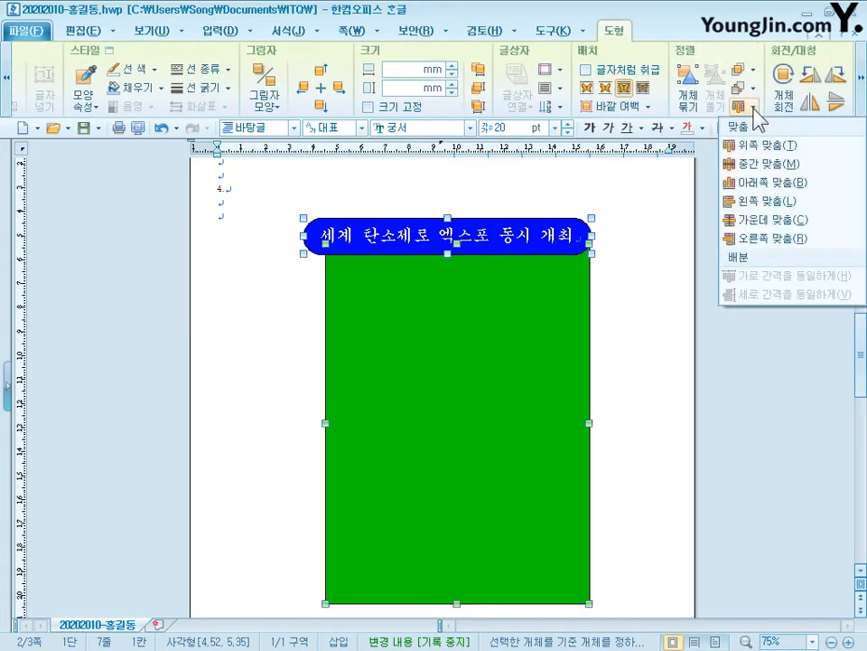
click(782, 223)
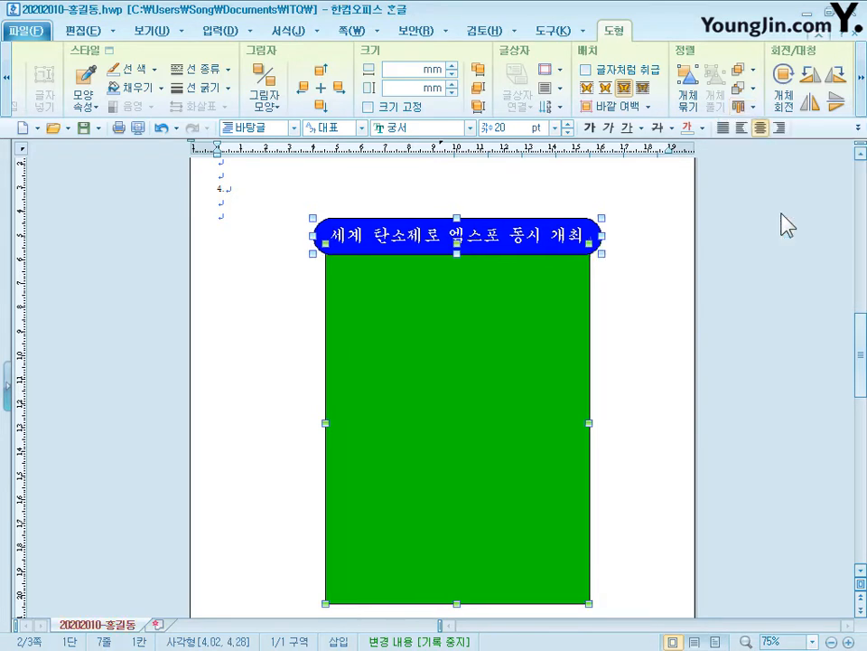
Draw a rectangle on the upper part of the green one and size it 65 mm wide by 50 mm high
click(226, 31)
click(143, 72)
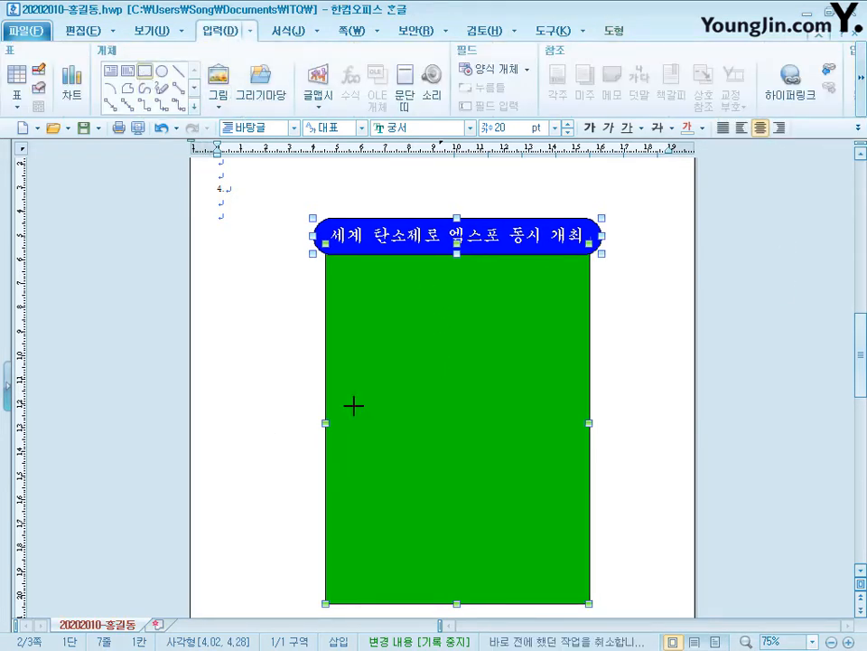
drag(396, 286, 562, 416)
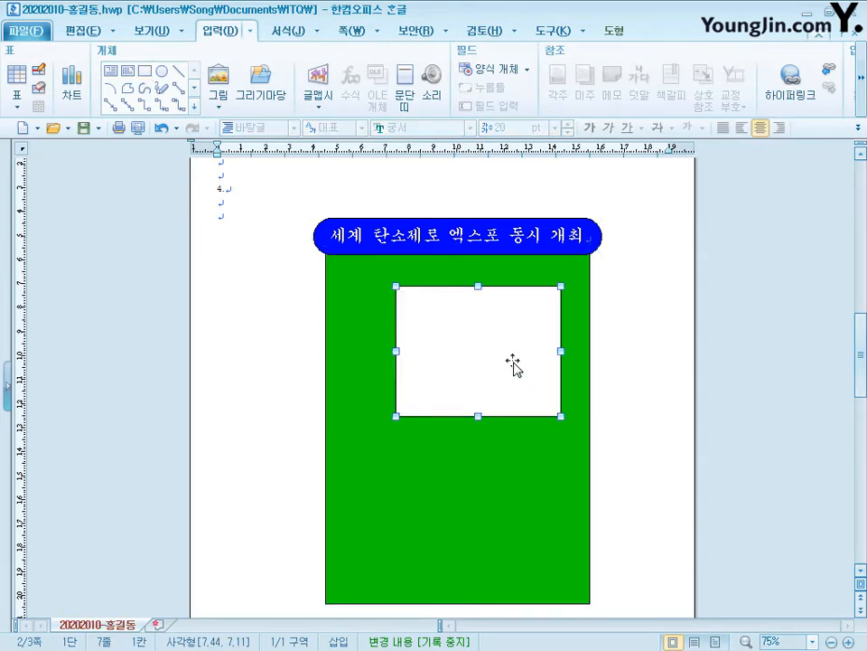
double_click(512, 365)
click(201, 160)
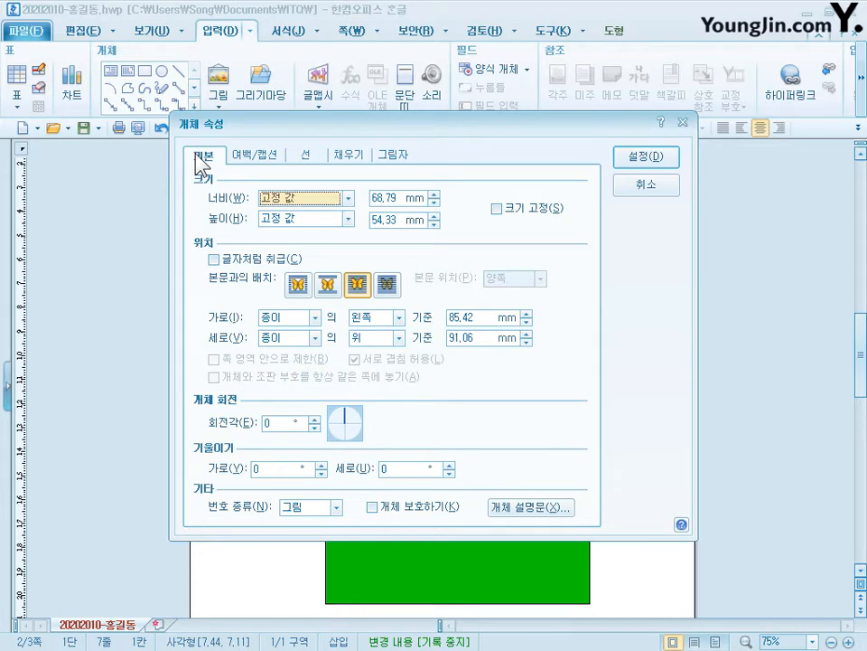
key(Tab)
text(6)
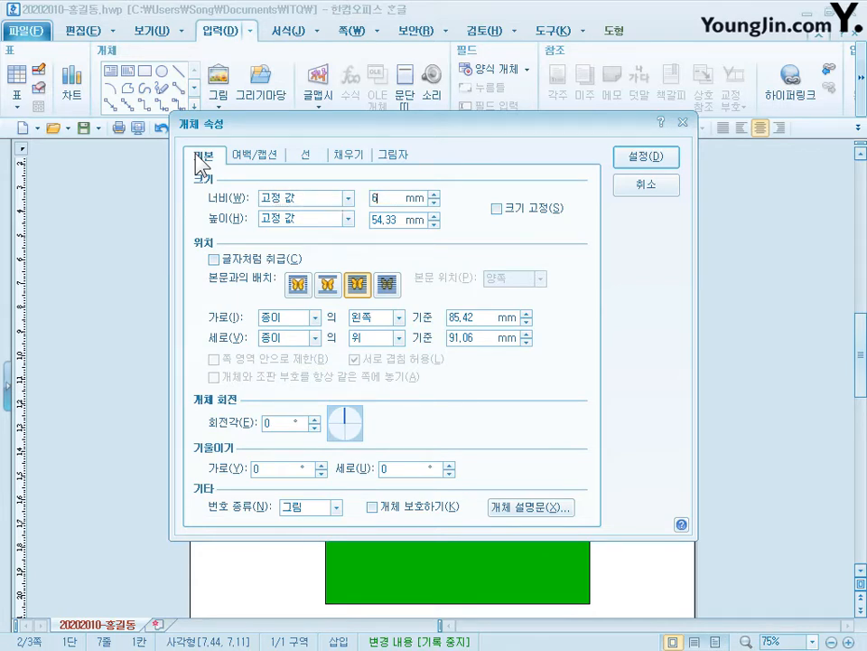
text(5)
key(Tab)
key(Tab)
text(50)
Give the 65 mm wide rectangle a yellow fill and rounded (둥근 모양) corners
click(354, 154)
click(284, 238)
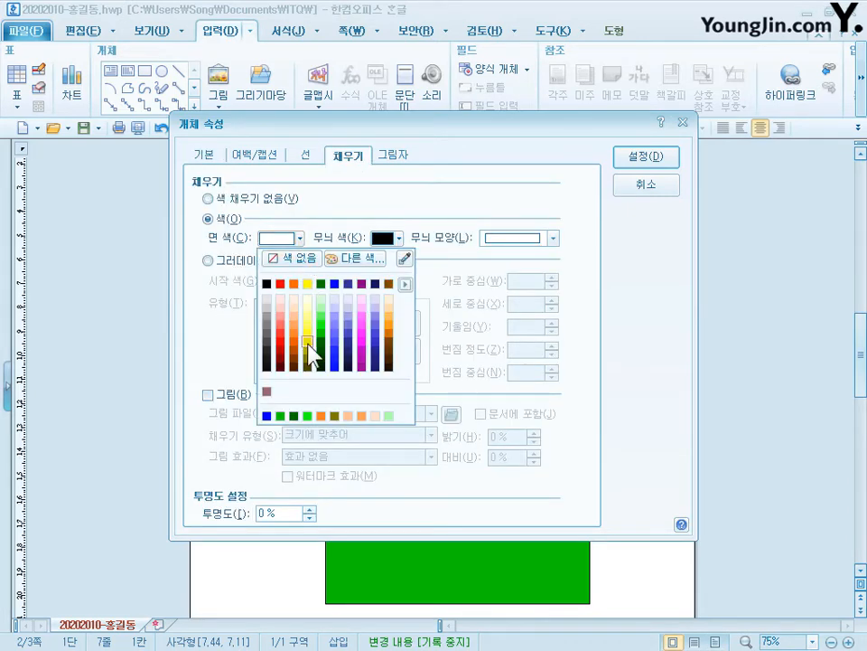
click(308, 284)
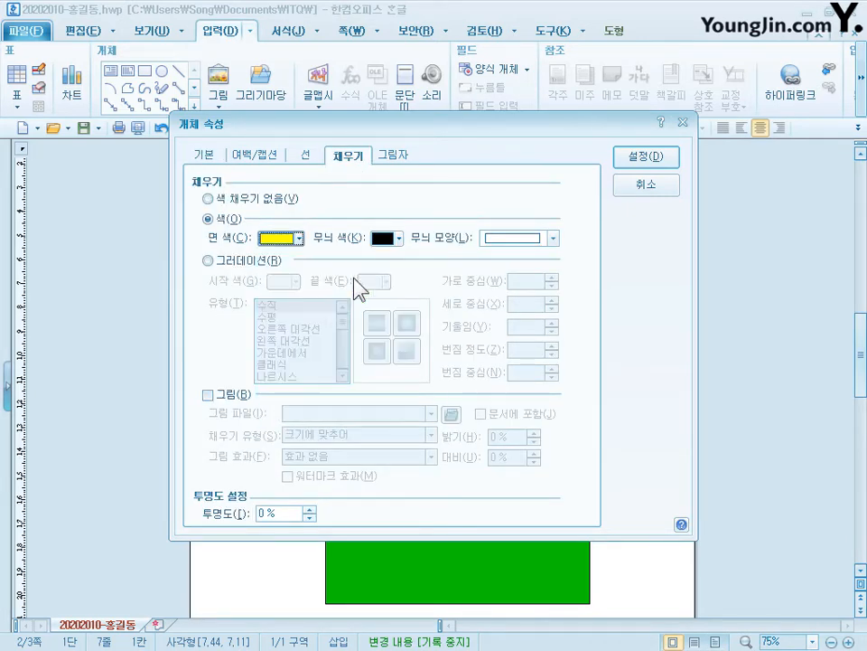
click(308, 157)
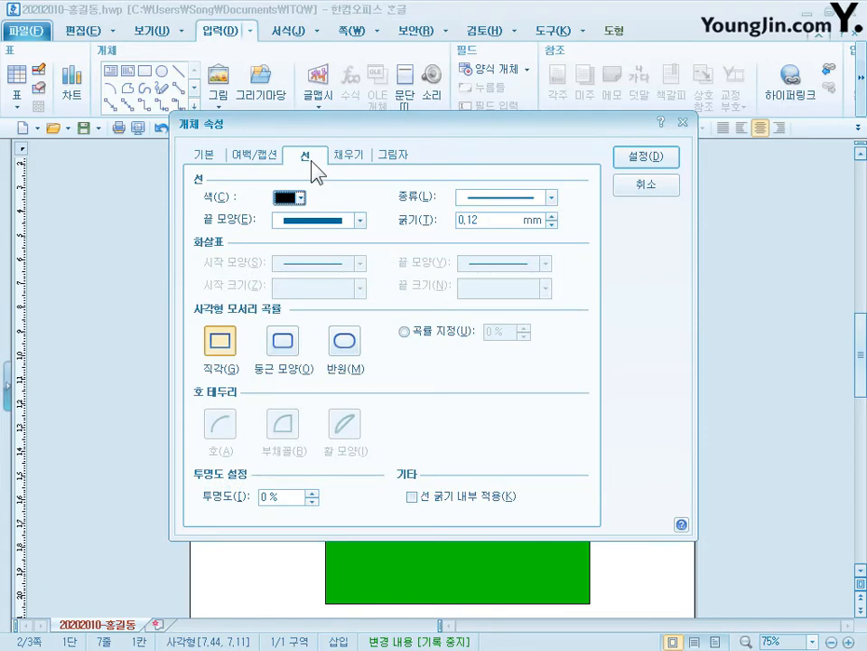
click(294, 349)
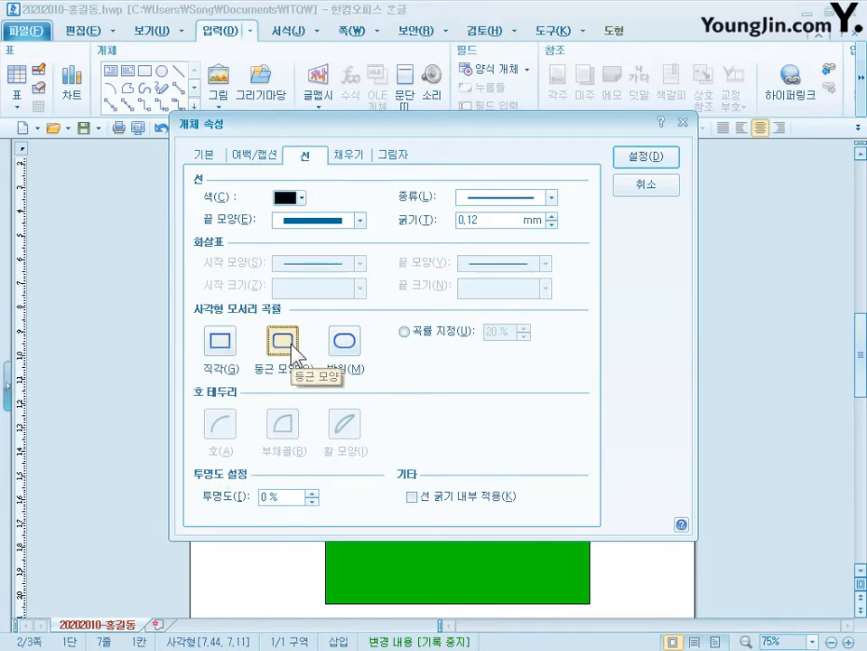
click(647, 163)
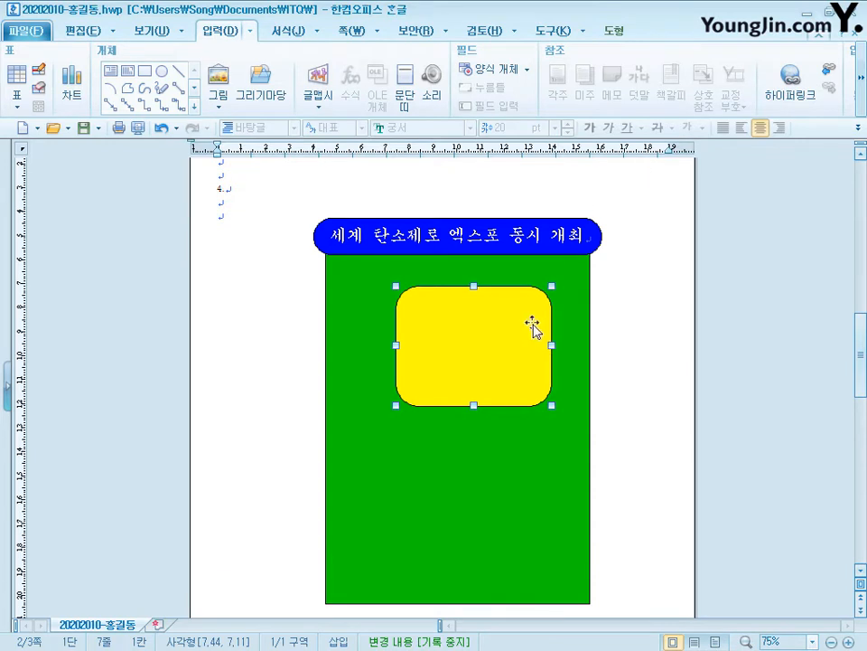
Move the yellow rounded rectangle slightly up within the green rectangle
drag(528, 332, 533, 325)
key(Up)
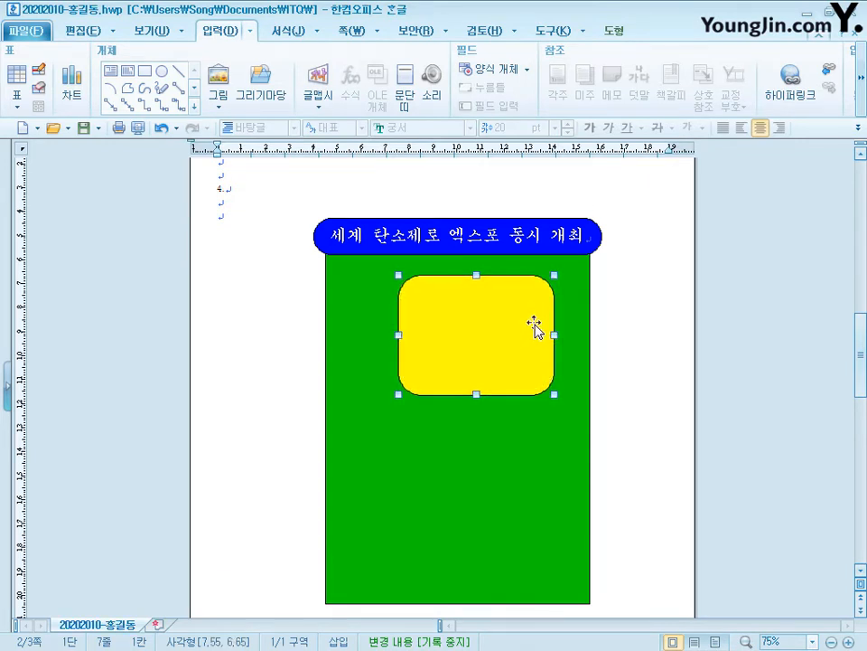
Draw a small rectangle at the green rectangle's left edge, below the yellow shape, and size it 10 mm wide by 15 mm high
click(147, 72)
drag(327, 416, 365, 458)
double_click(353, 447)
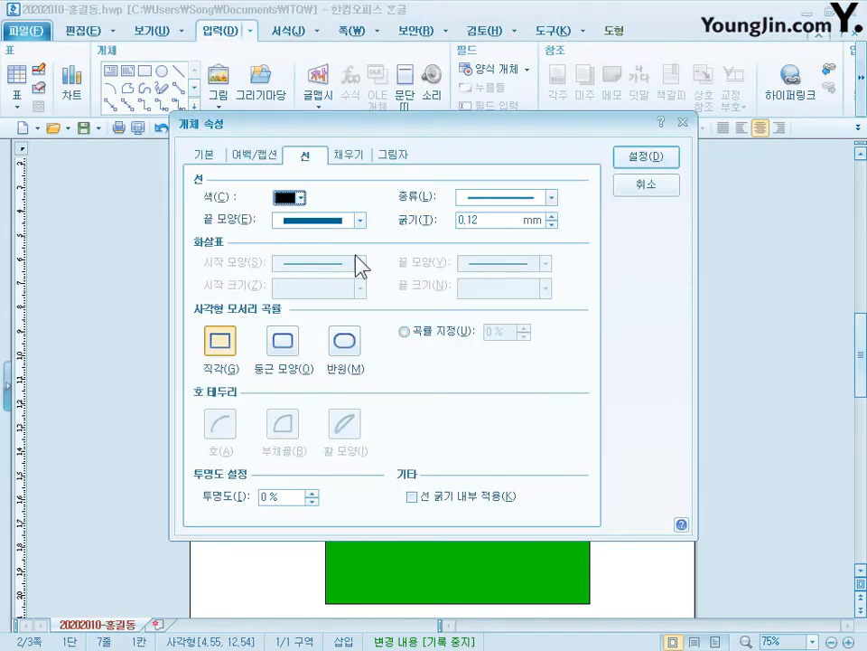
click(208, 155)
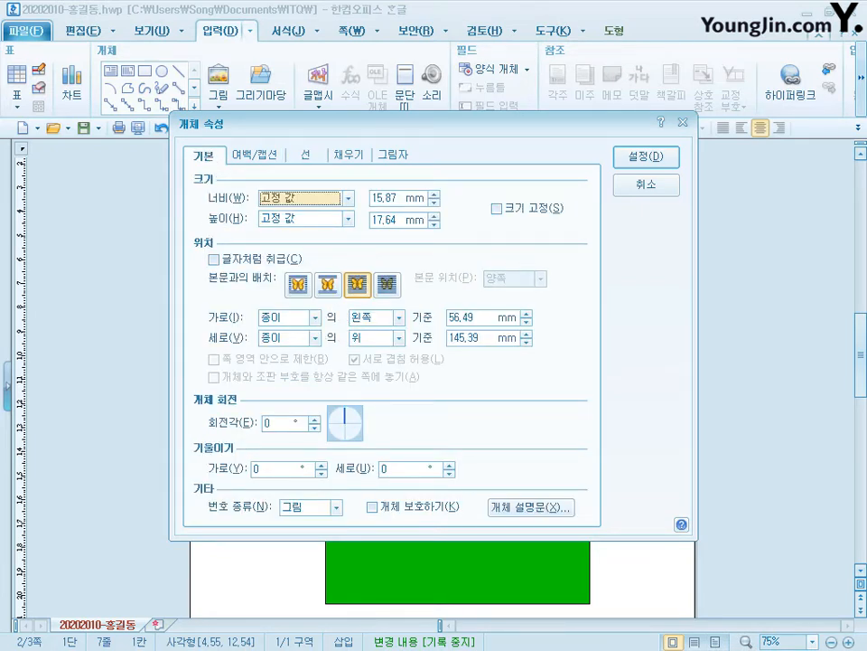
key(Tab)
text(10)
key(Tab)
key(Tab)
text(15)
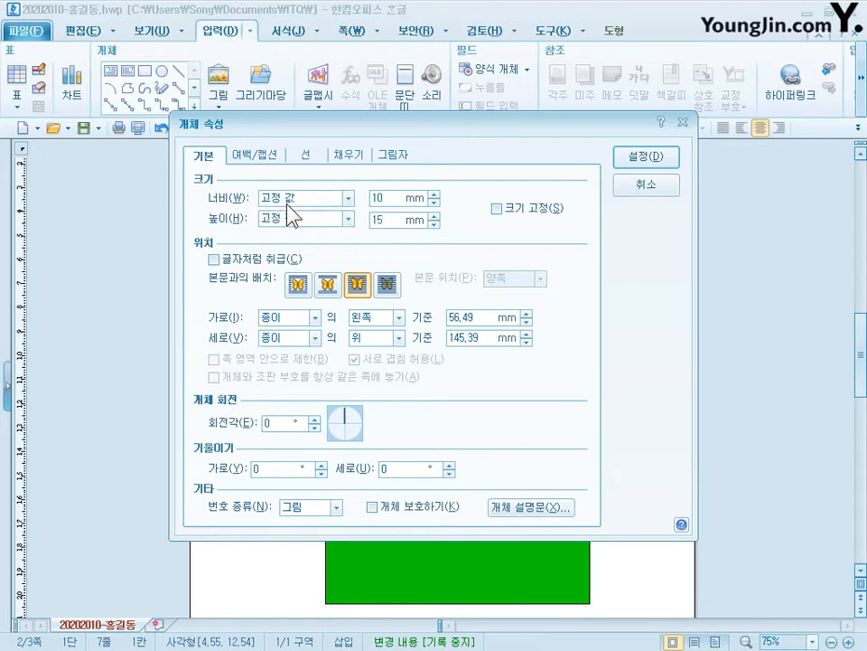
Give the small rectangle rounded corners (둥근 모양) and a blue-violet fill, and shift it slightly inward from the green edge
click(307, 161)
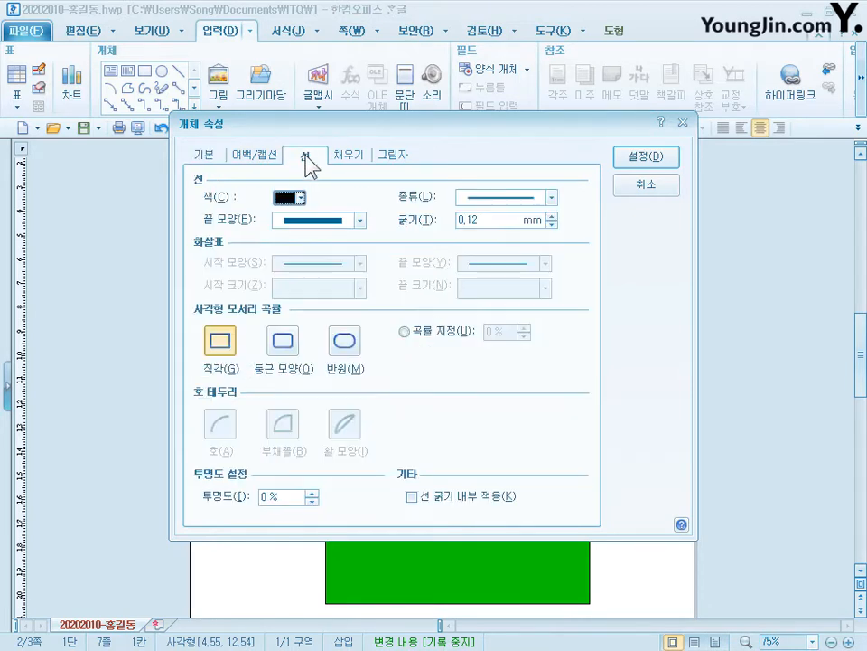
click(284, 343)
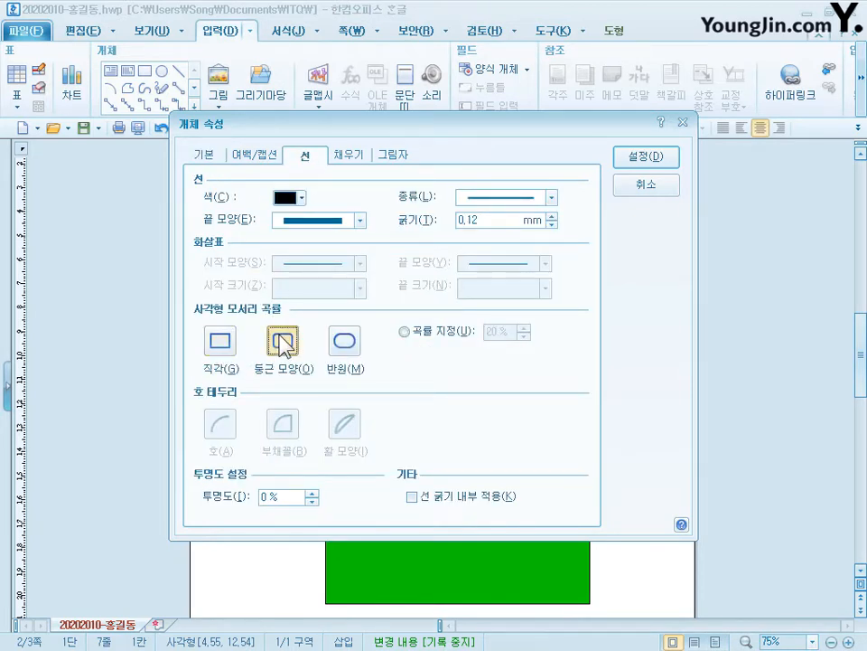
click(350, 159)
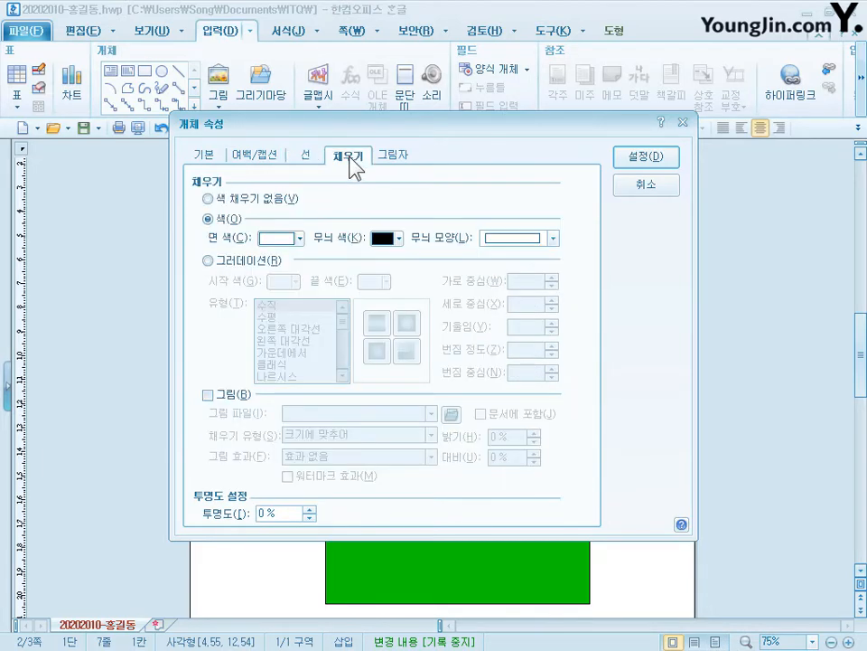
click(300, 239)
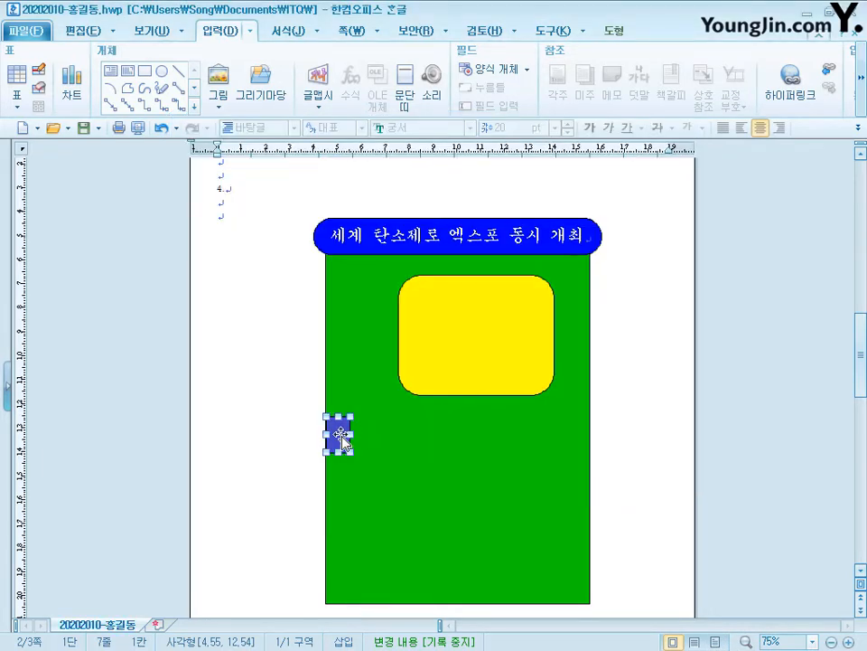
mouse_move(341, 435)
mouse_down()
mouse_move(362, 427)
mouse_move(354, 446)
mouse_up()
Draw a second rectangle about 10.6 by 9.2 mm over the blue-violet one and give it semicircular corners (반원)
click(144, 72)
double_click(345, 432)
click(262, 156)
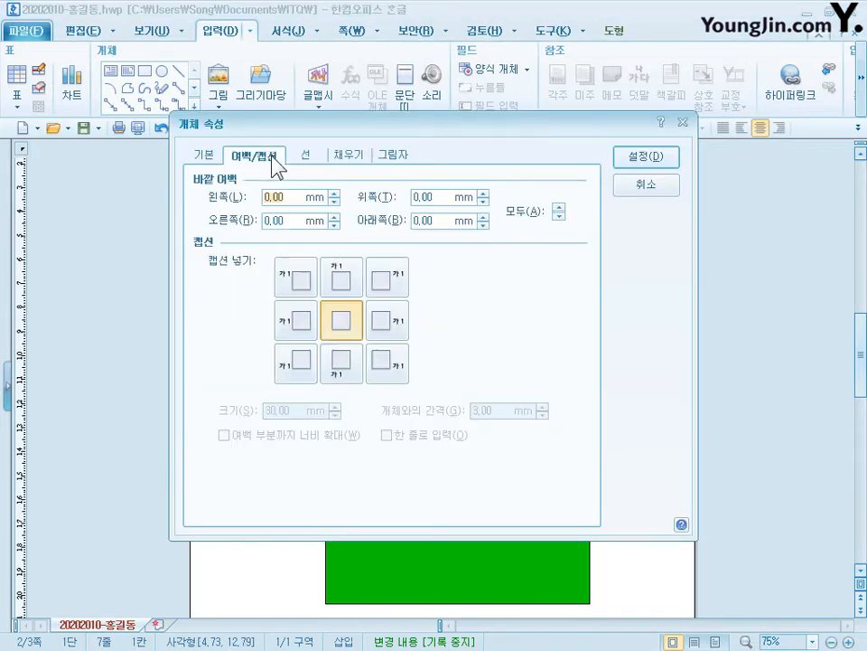
click(305, 155)
click(344, 342)
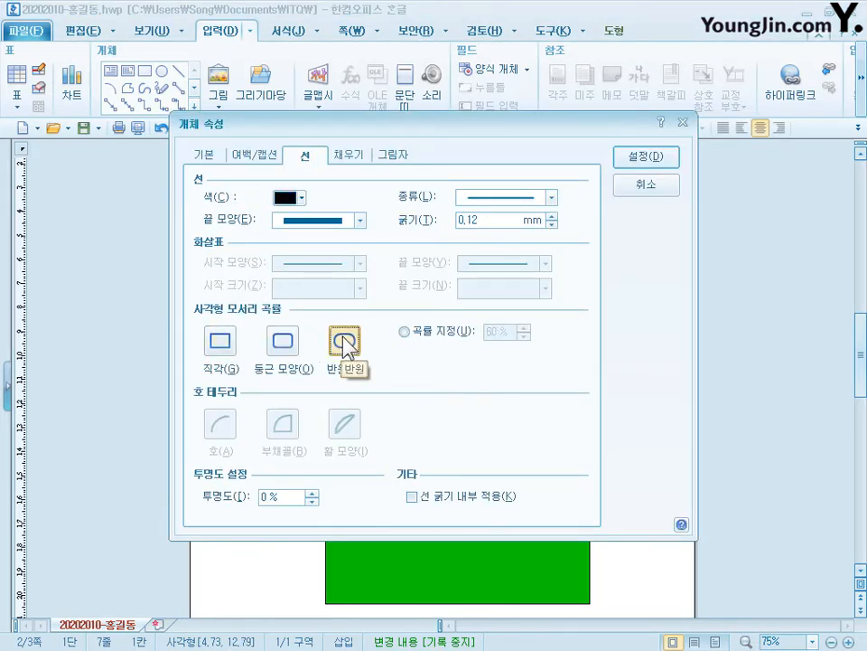
Set the semicircular-cornered shape's width to 15 mm and its height to 12 mm
click(215, 155)
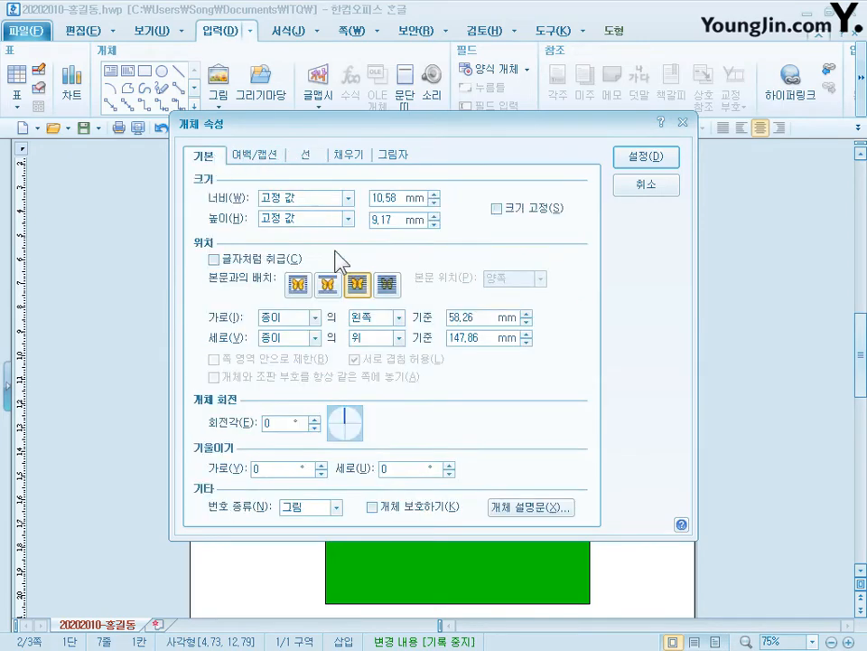
key(Tab)
key(Tab)
text(15)
key(Tab)
text(12)
Fill the semicircular-cornered shape with white (FFFFFF) and shift it right so the blue-violet shape's left side shows
click(345, 160)
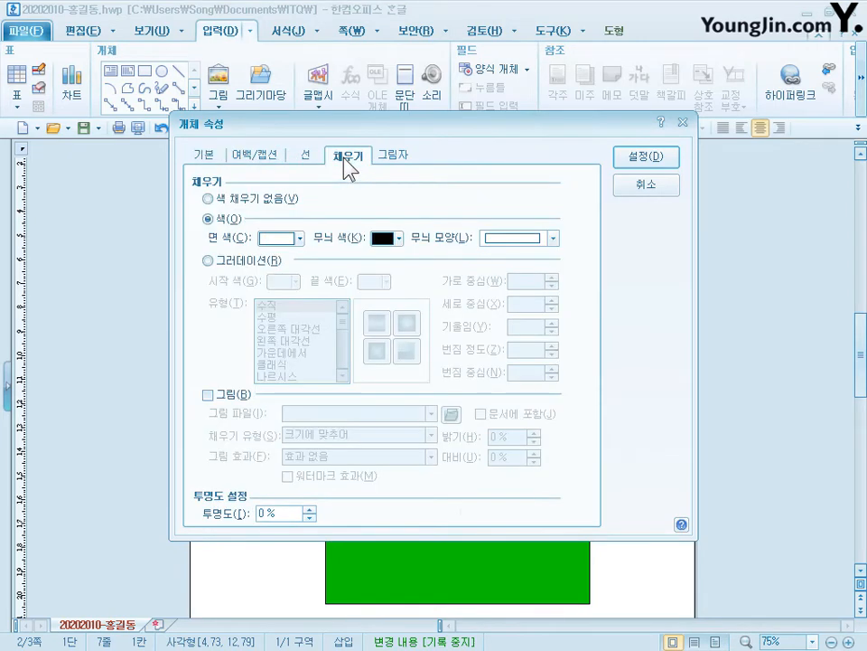
click(301, 237)
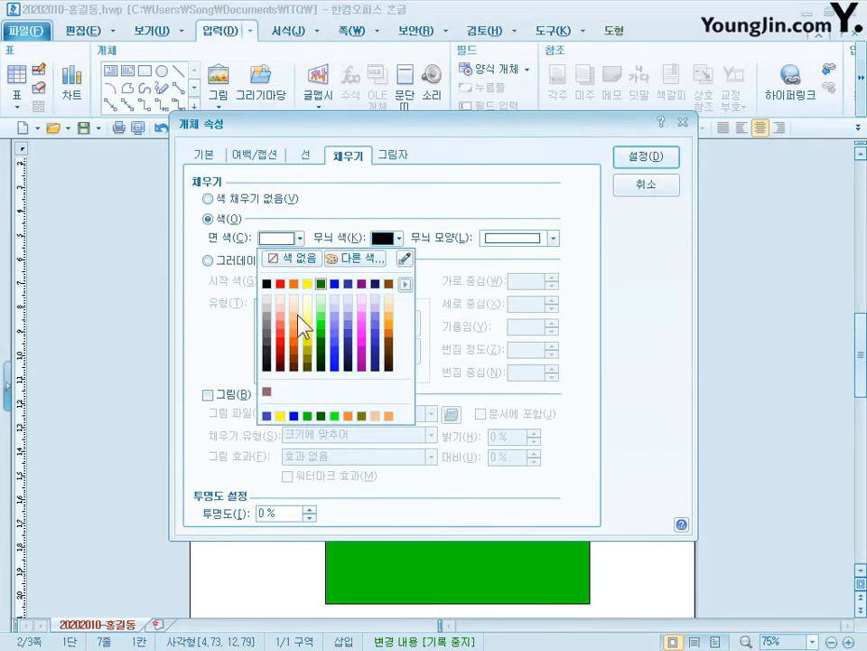
click(372, 263)
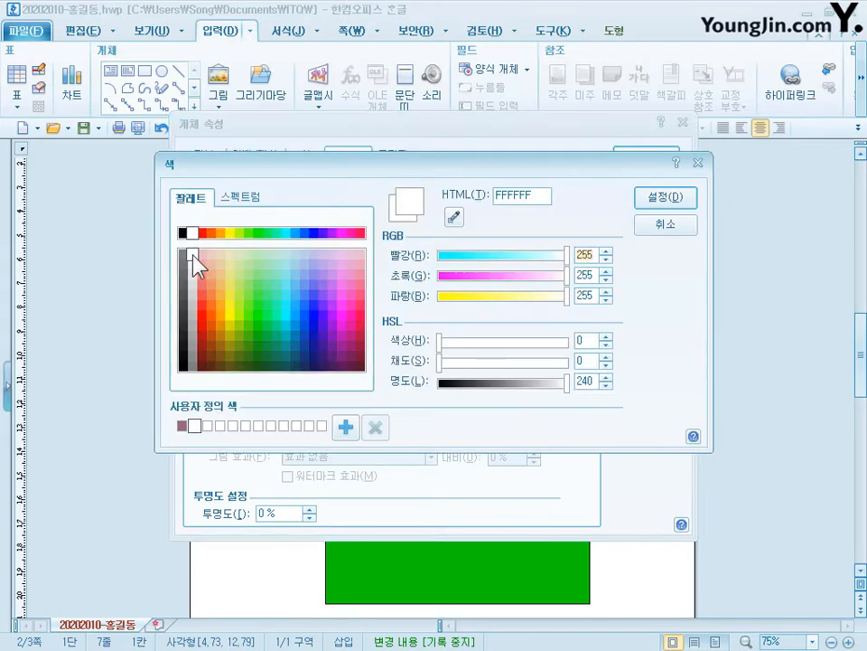
click(674, 201)
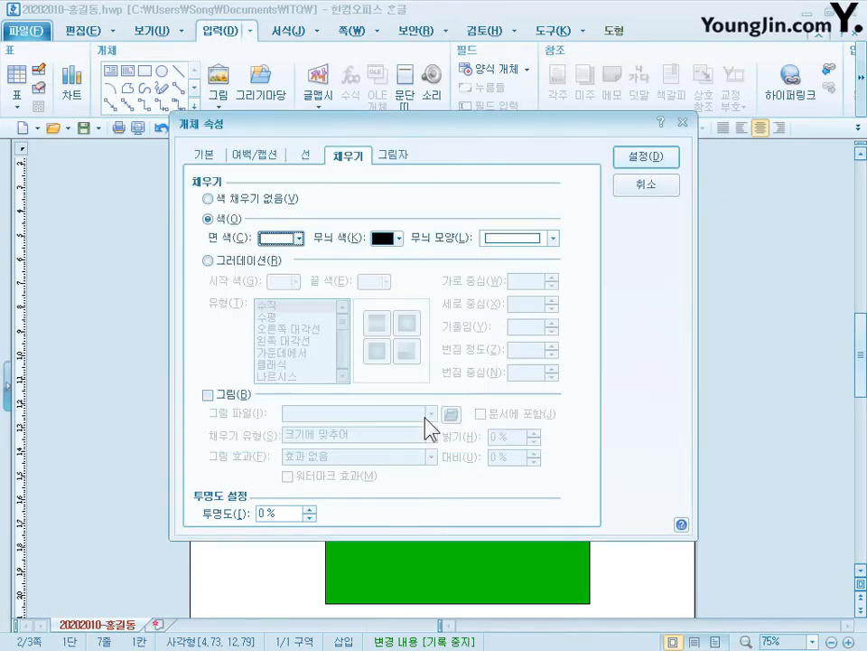
click(649, 162)
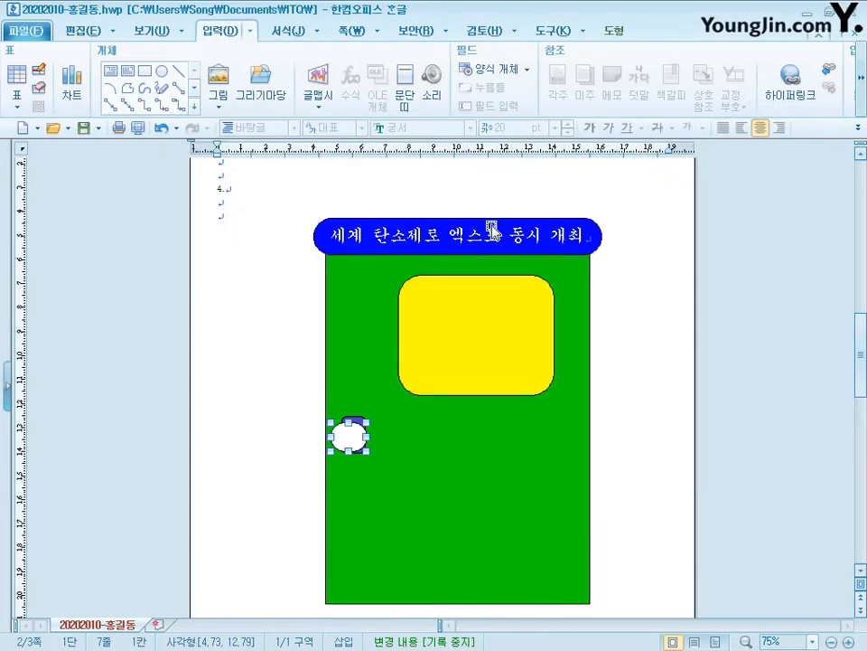
drag(340, 451, 366, 445)
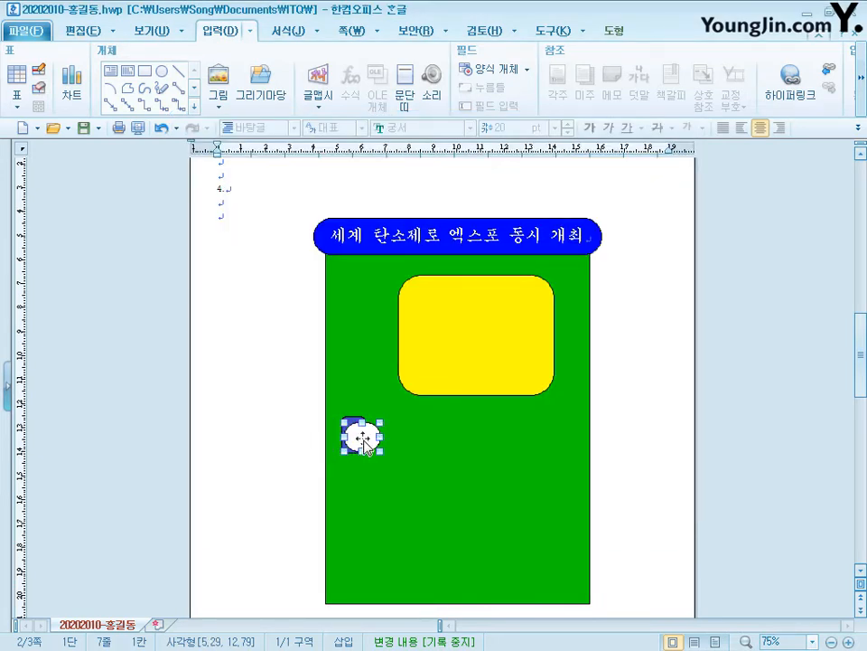
Make the white shape a text container and enter "전" in it
right_click(365, 443)
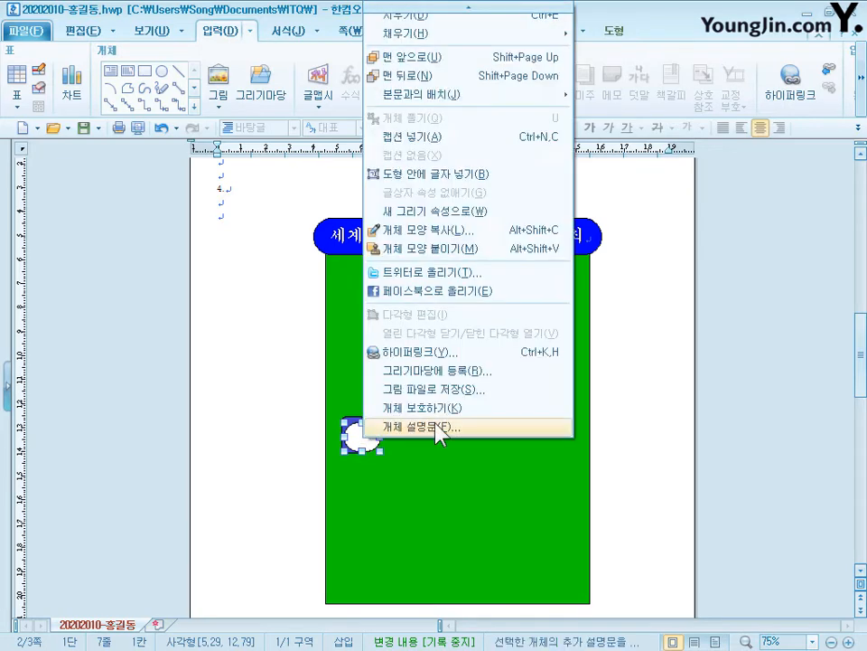
click(446, 173)
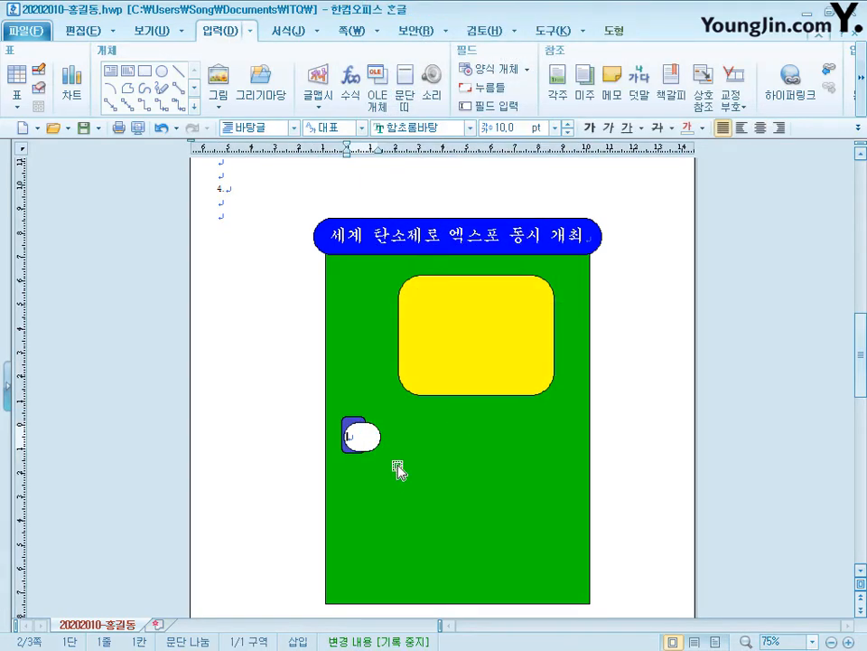
text(갑)
Format the text "전" in the 궁서 font at 20 pt, centered in the white shape
key(ctrl+a)
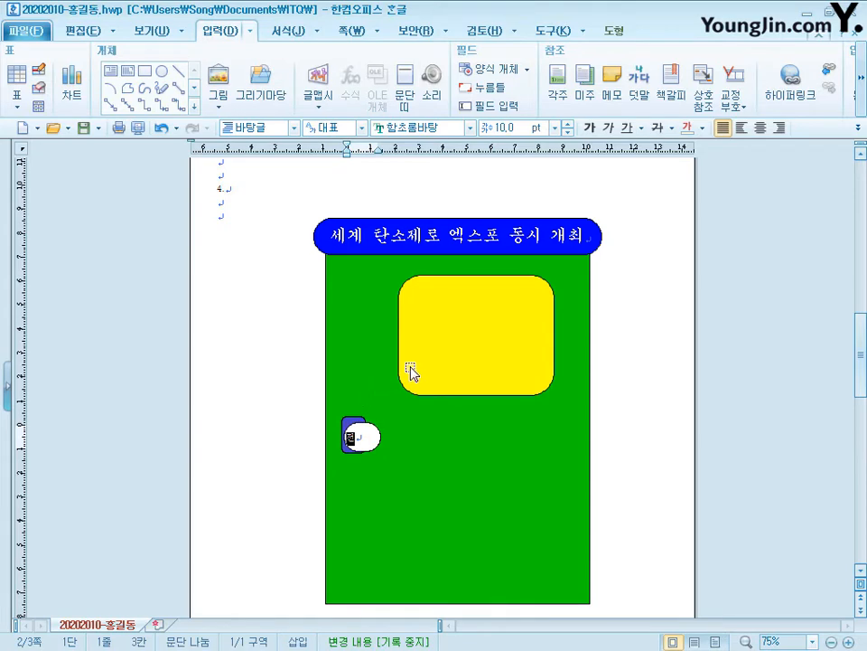
click(442, 127)
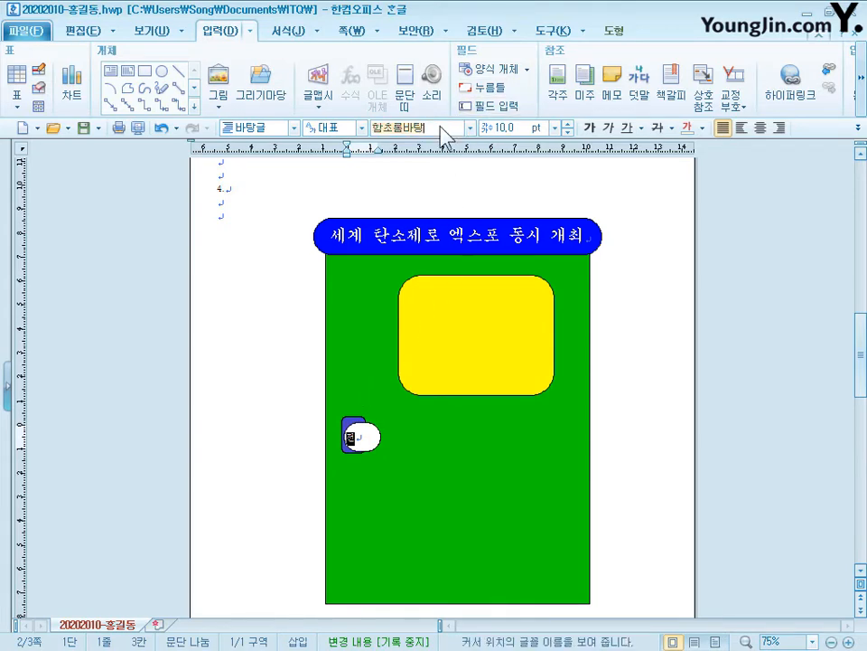
text(궁서)
key(Return)
click(521, 129)
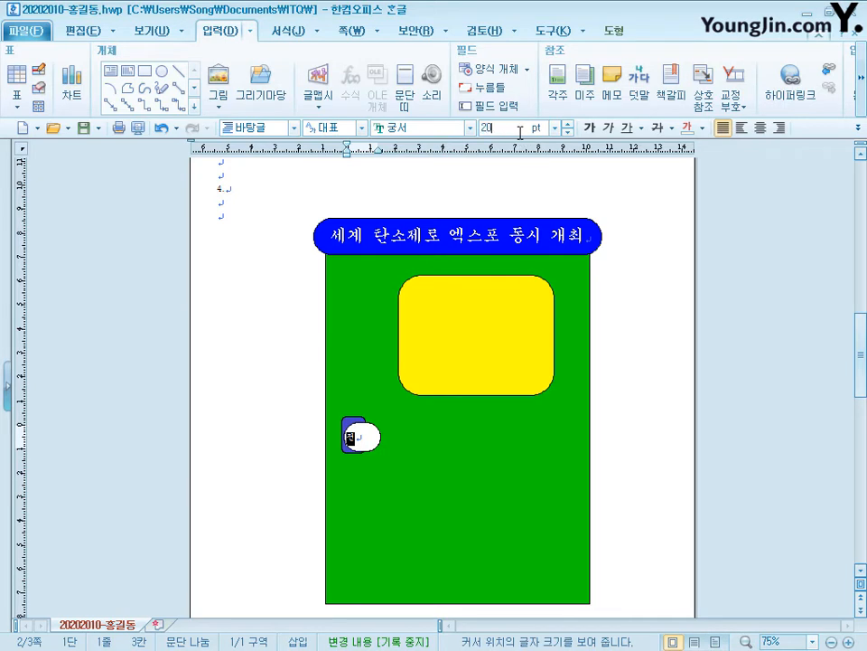
key(Return)
click(760, 129)
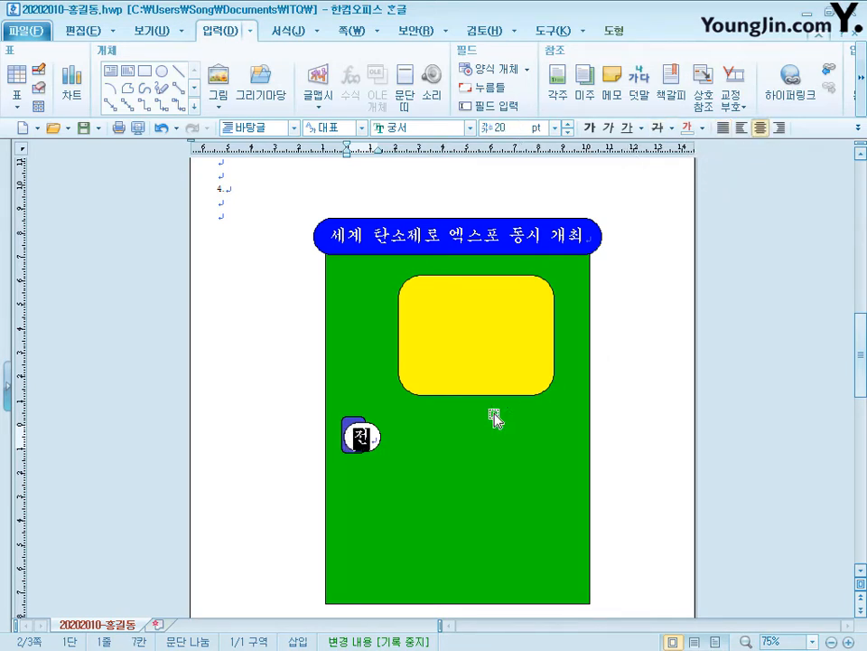
click(369, 461)
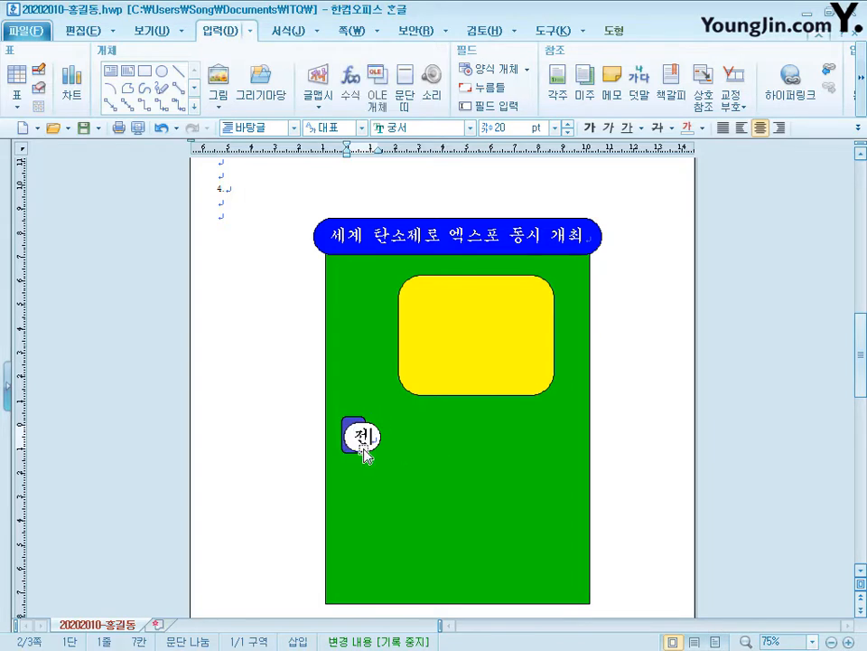
Select the blue-violet and white shapes together and align them by their vertical middles (중간 맞춤)
click(346, 423)
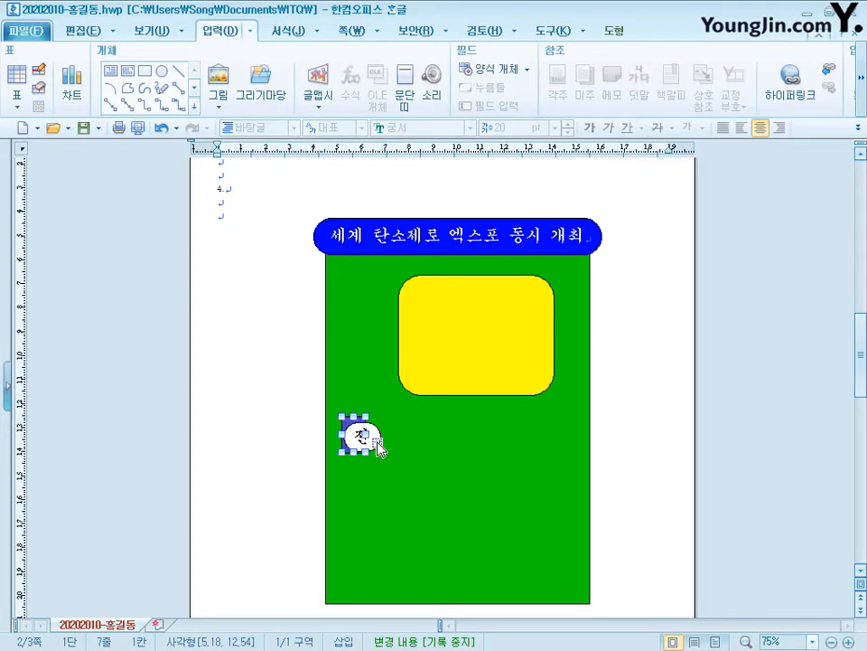
click(617, 31)
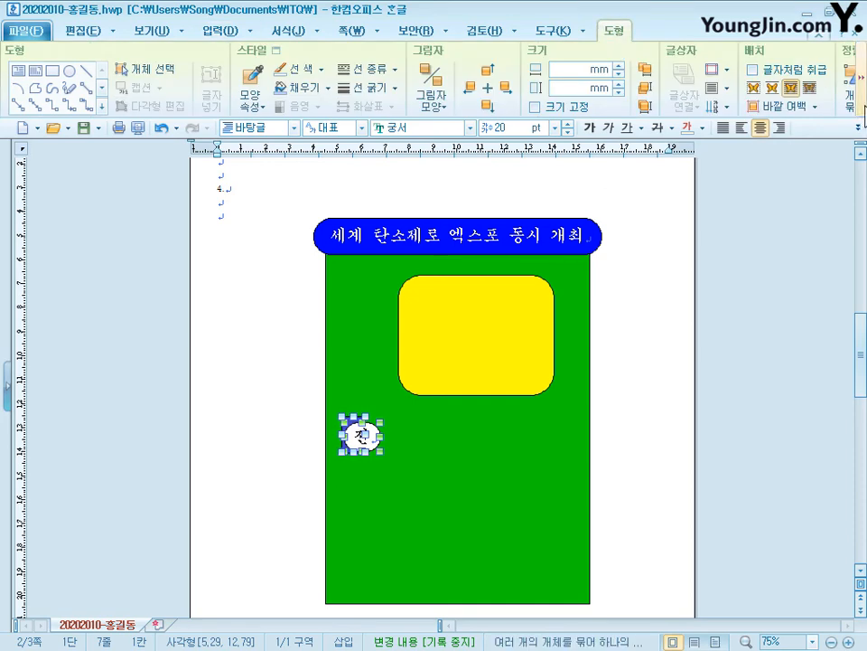
click(863, 99)
click(709, 69)
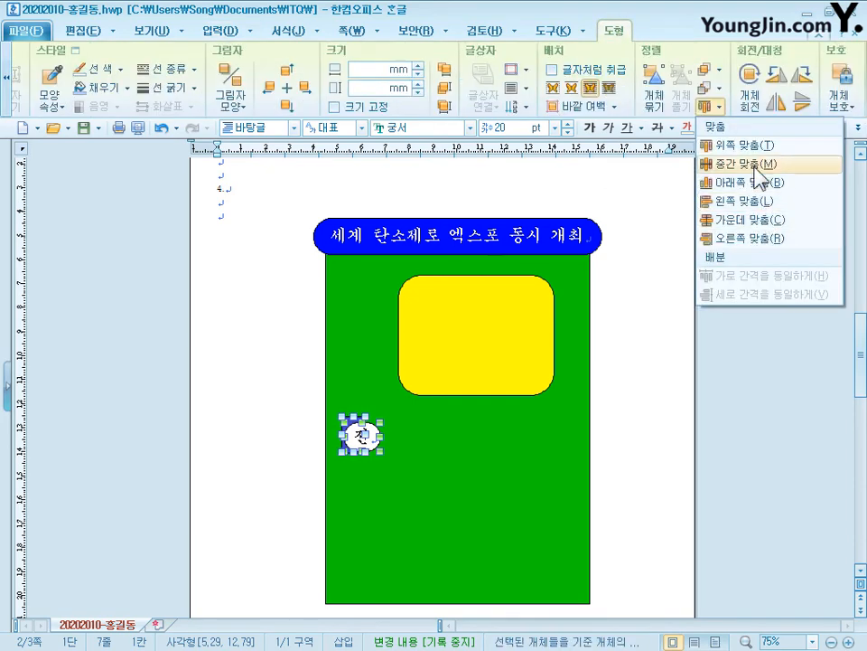
click(755, 168)
click(193, 459)
Copy the white "전" shape horizontally to the right and widen the copy to about 76 mm
click(375, 450)
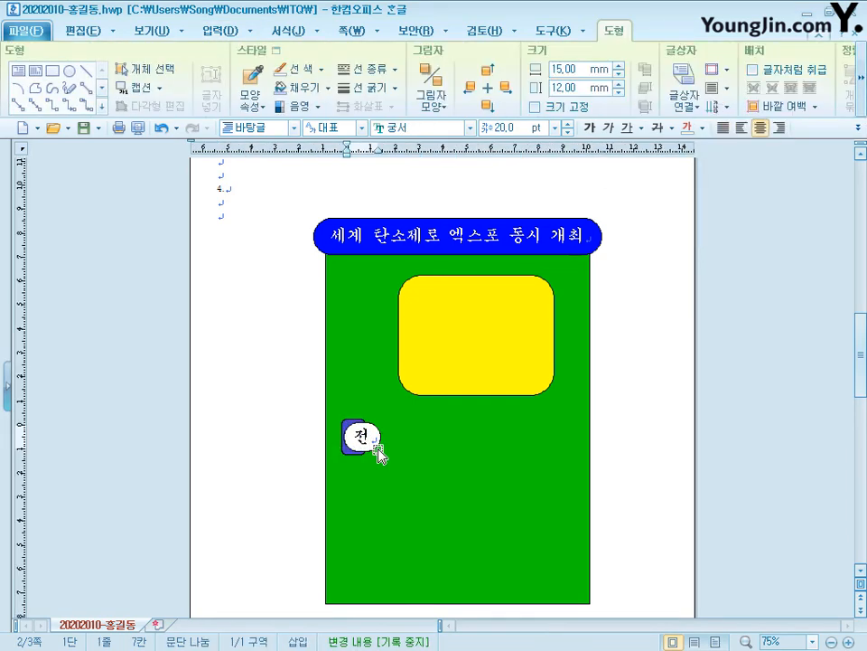
drag(377, 452, 419, 450)
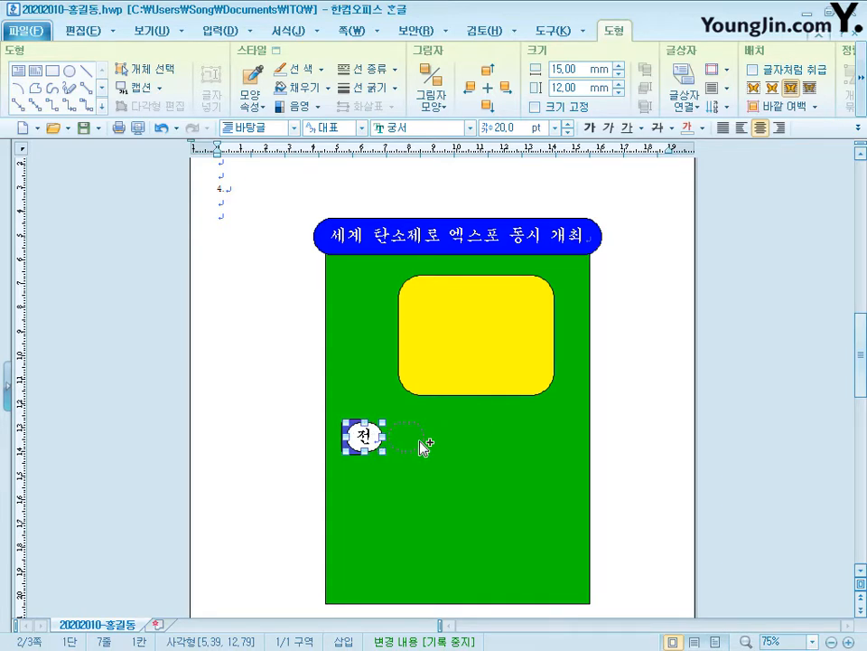
drag(431, 446, 433, 448)
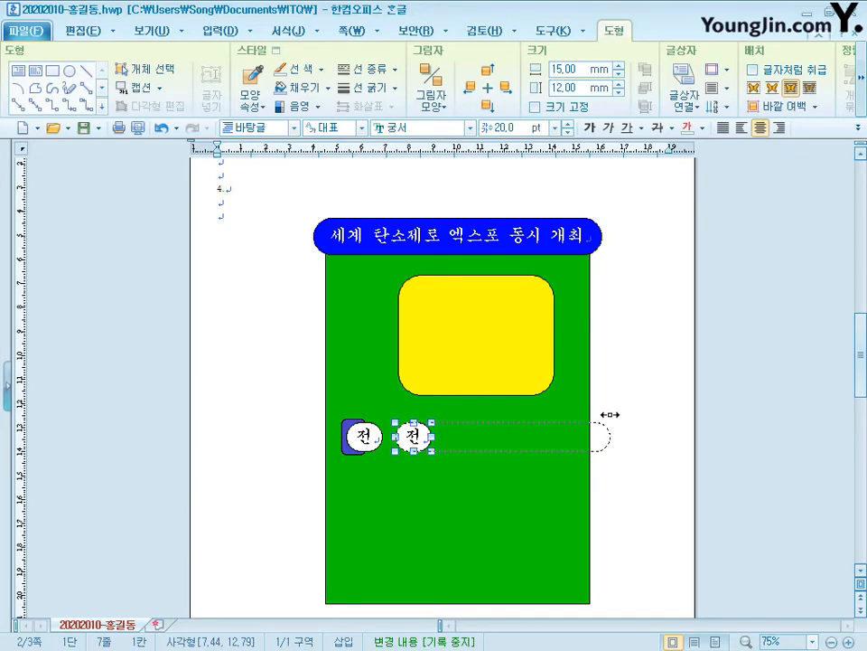
drag(610, 413, 579, 413)
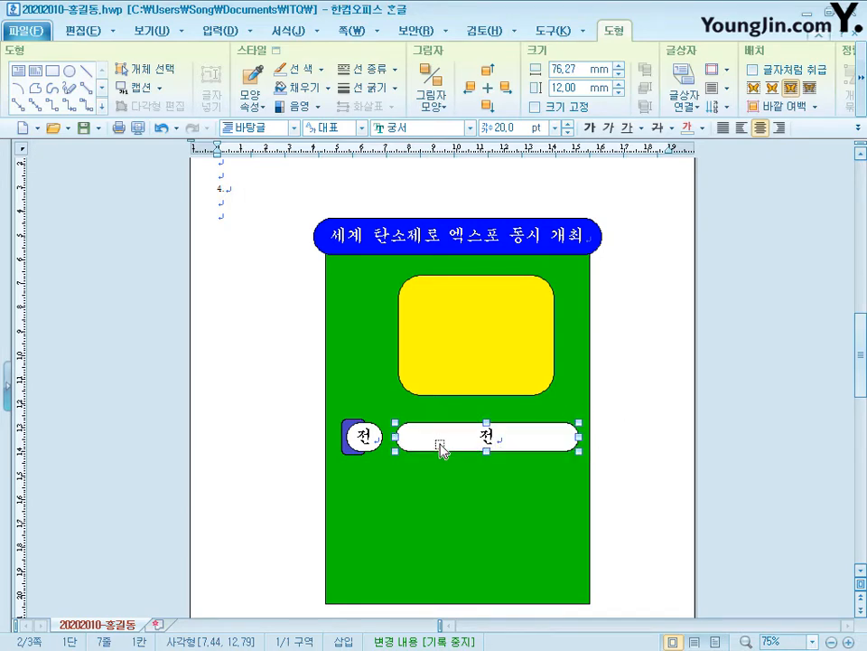
Give the wide white copy right-angle corners (직각) and a dashed outline
double_click(391, 438)
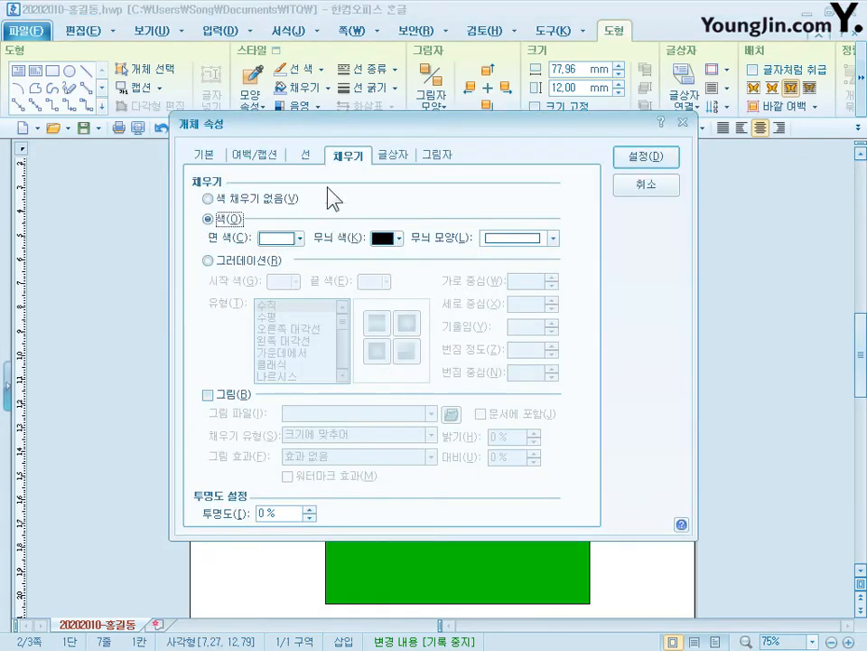
click(315, 157)
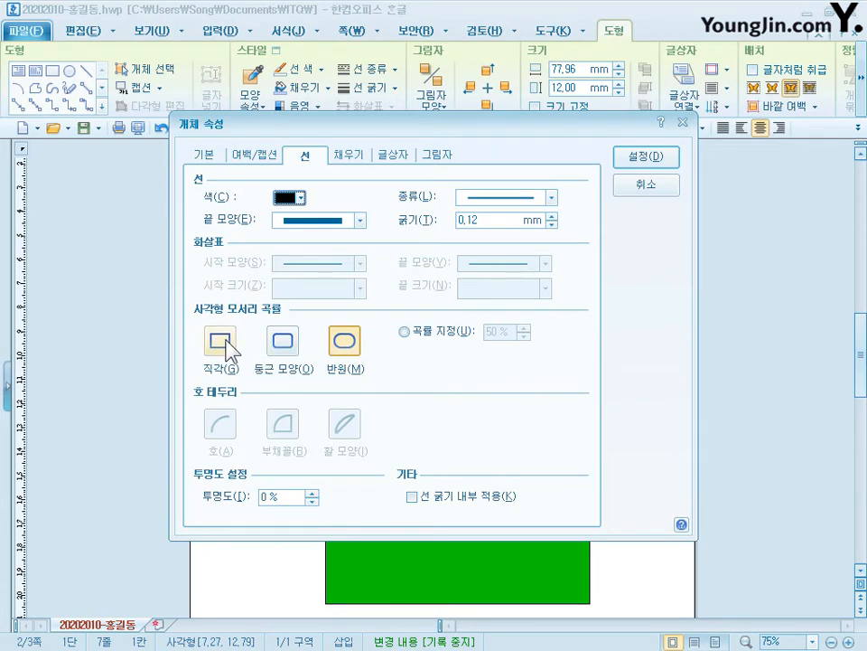
click(223, 344)
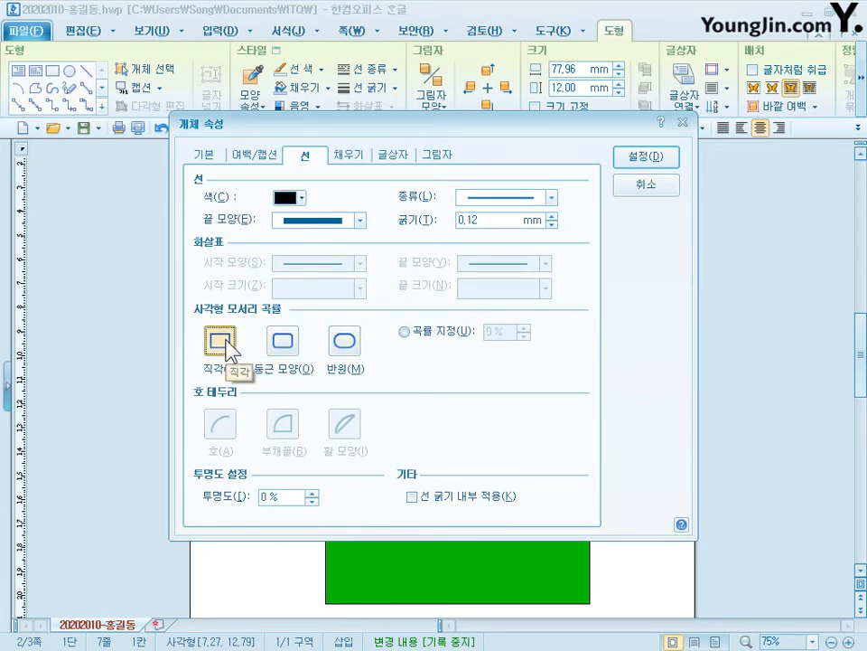
click(480, 196)
click(495, 244)
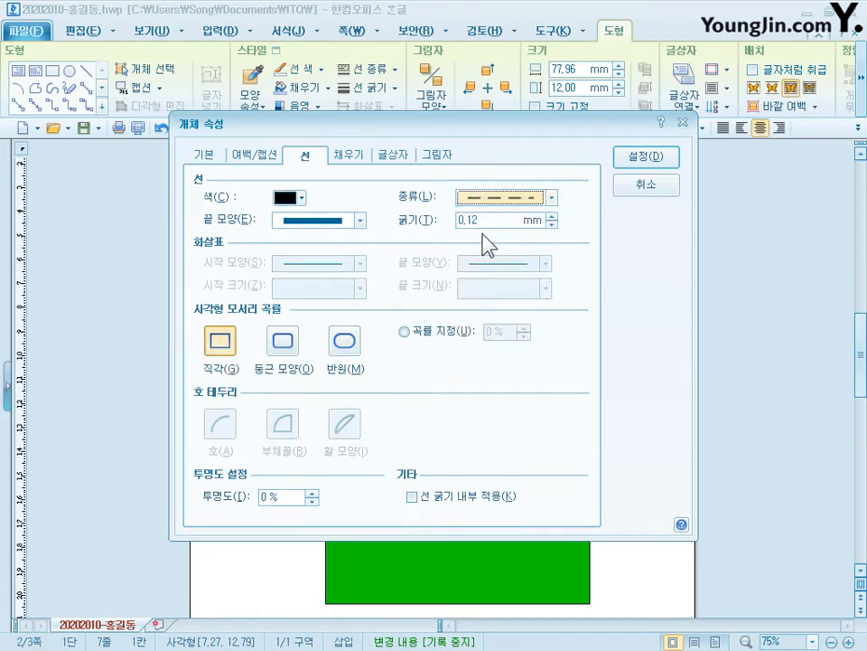
Remove the wide box's fill (색 채우기 없음) and replace its text with "대한민국 우수제품 전시관"
click(360, 165)
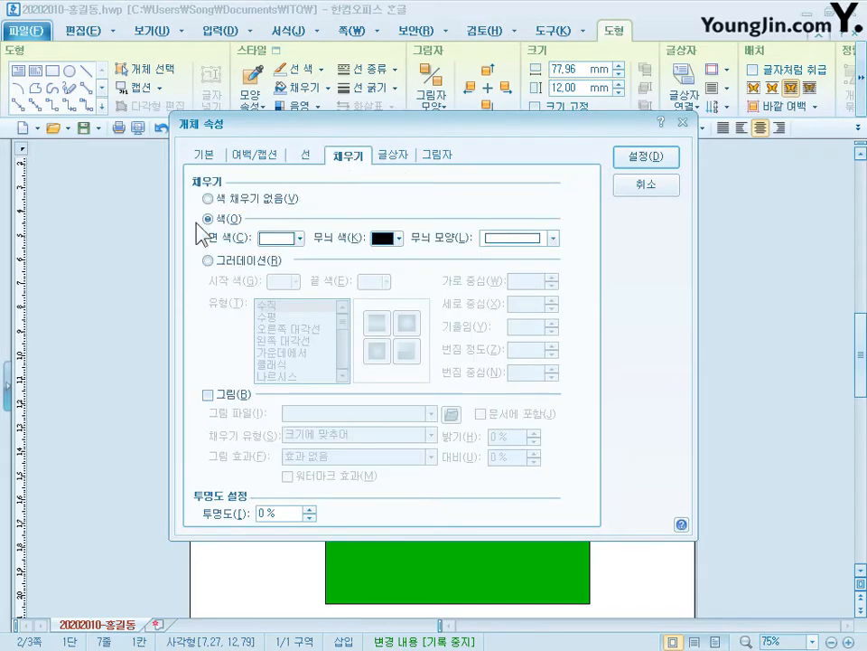
click(261, 205)
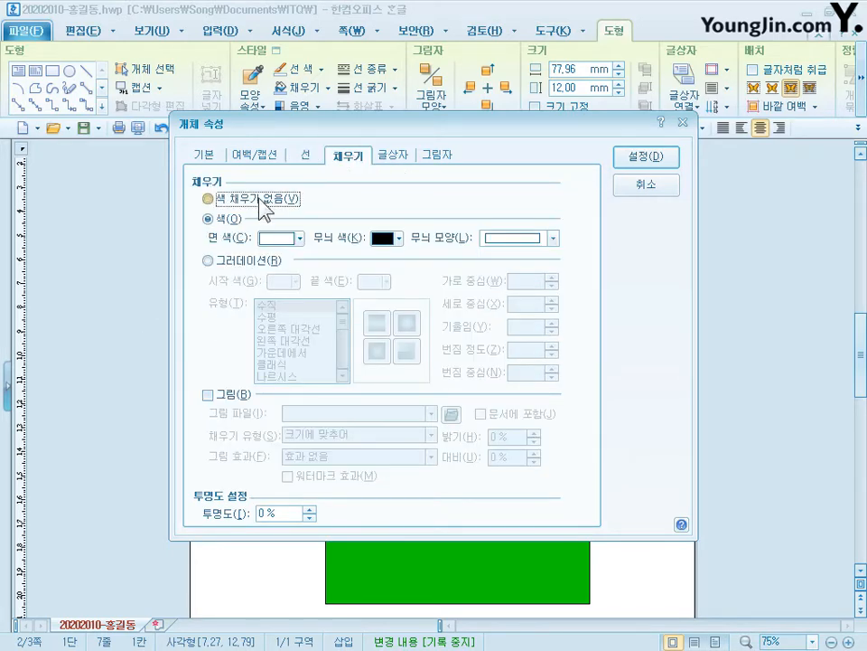
click(668, 165)
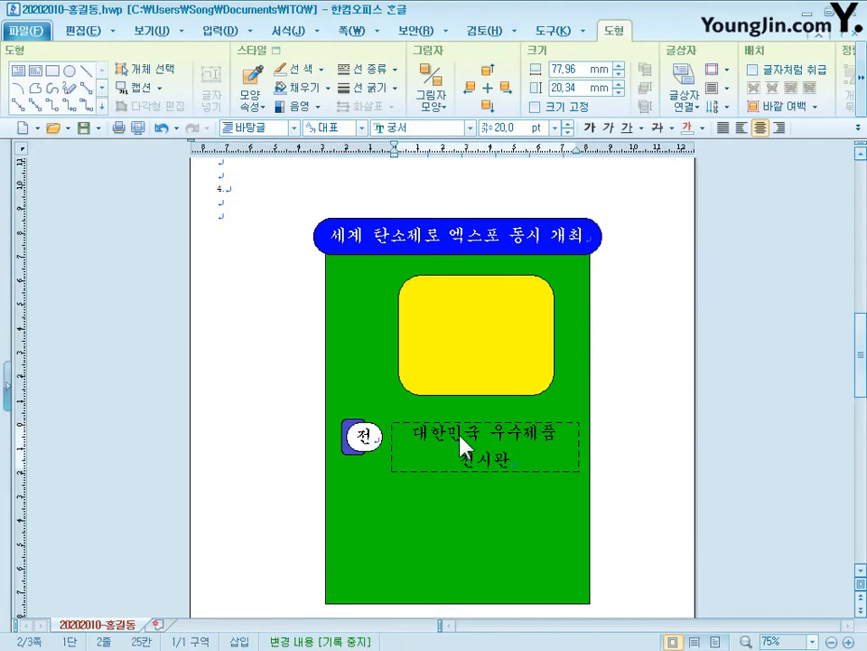
Try to reformat the text in the dashed box at 18 pt
key(ctrl+a)
click(440, 126)
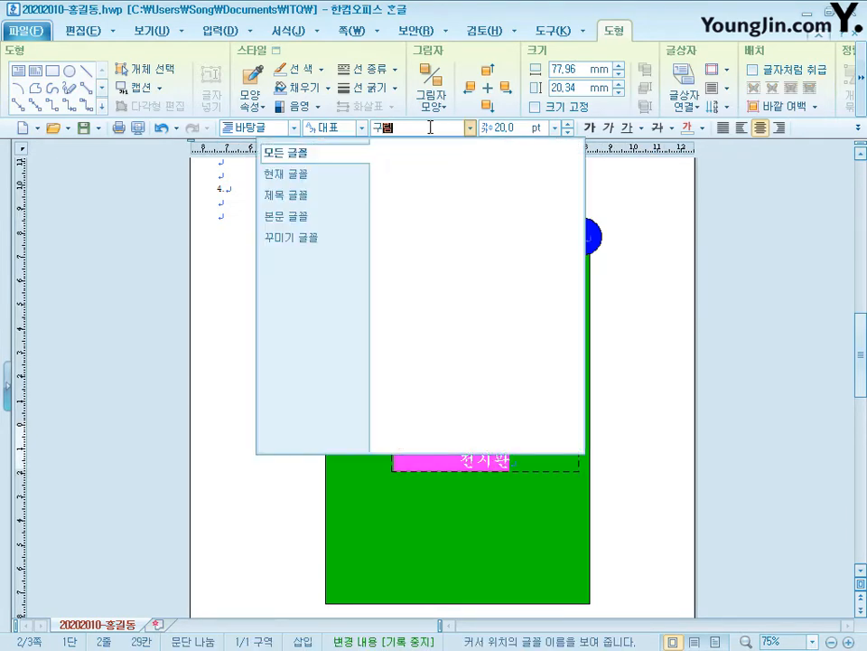
click(440, 126)
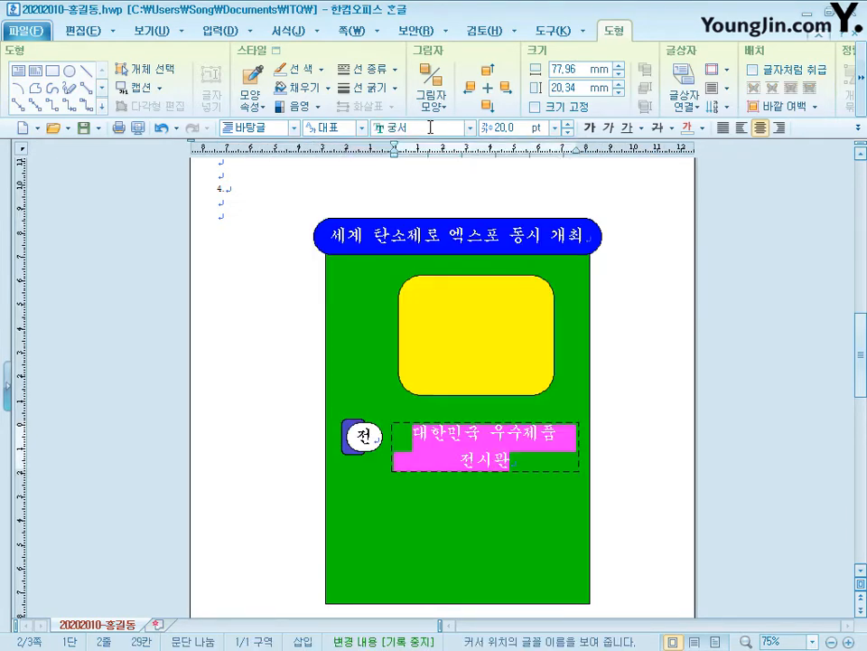
click(569, 133)
click(568, 132)
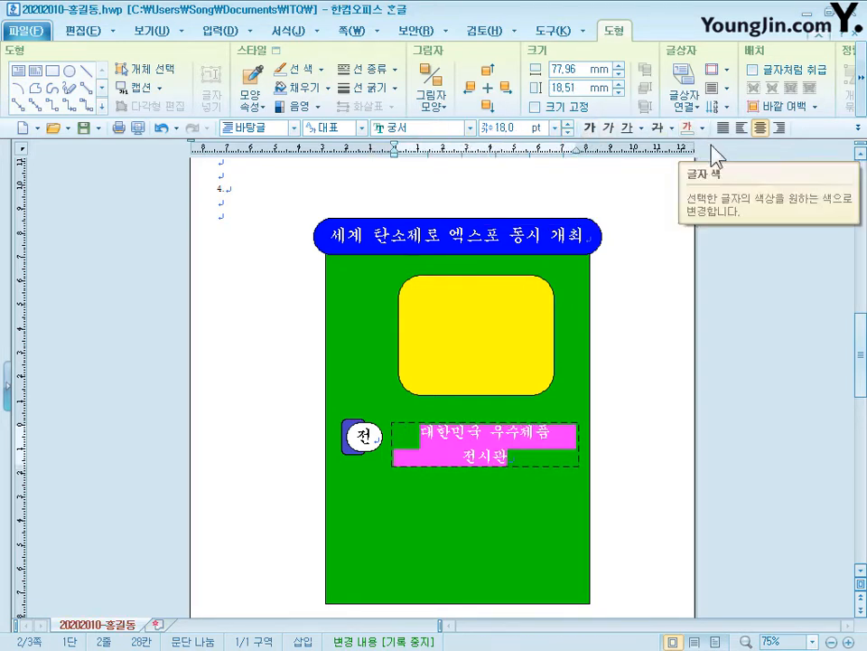
click(552, 466)
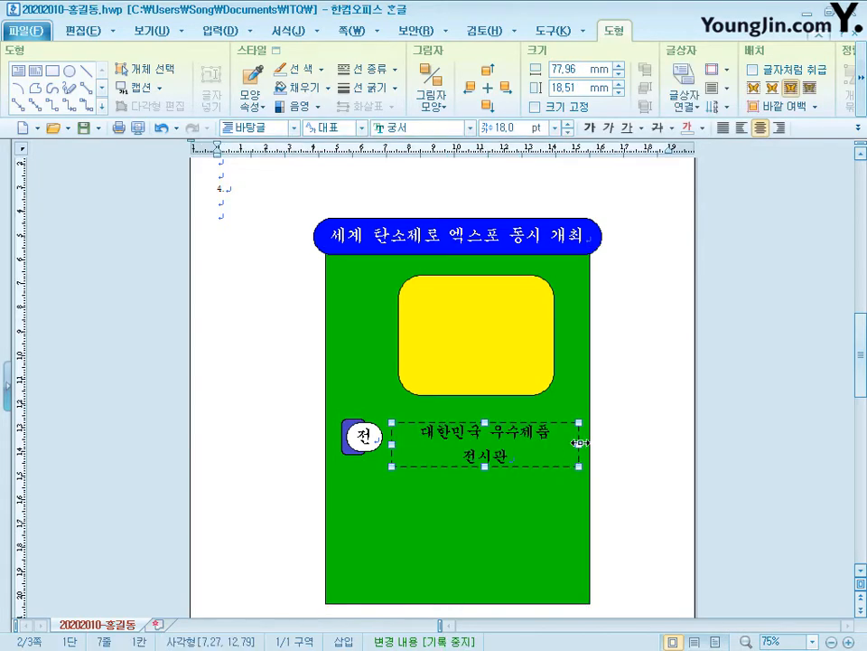
Format the dashed box's text in the 굴림 font at 18 pt and widen the box to about 81 mm
click(512, 461)
key(ctrl+a)
click(426, 130)
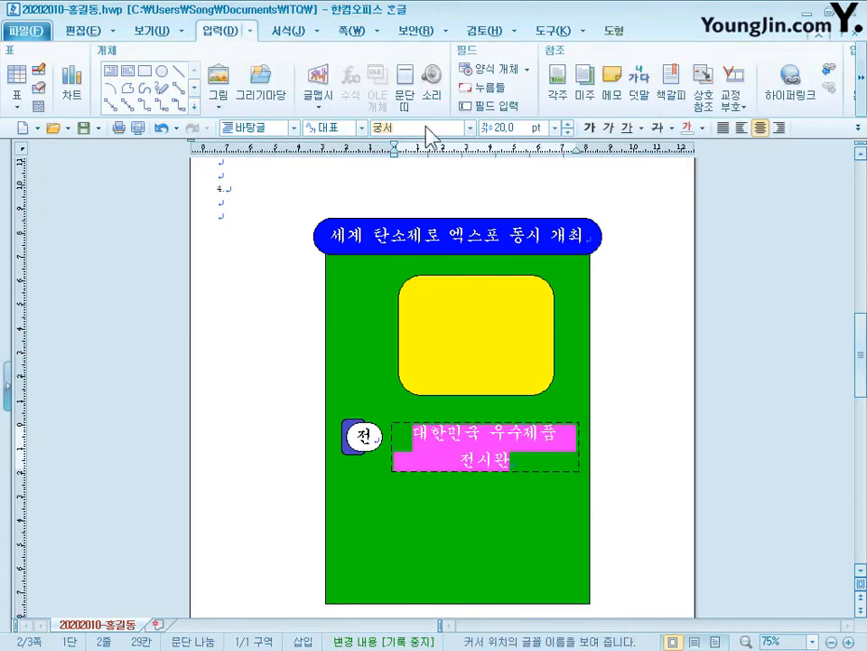
text(굴림)
key(Return)
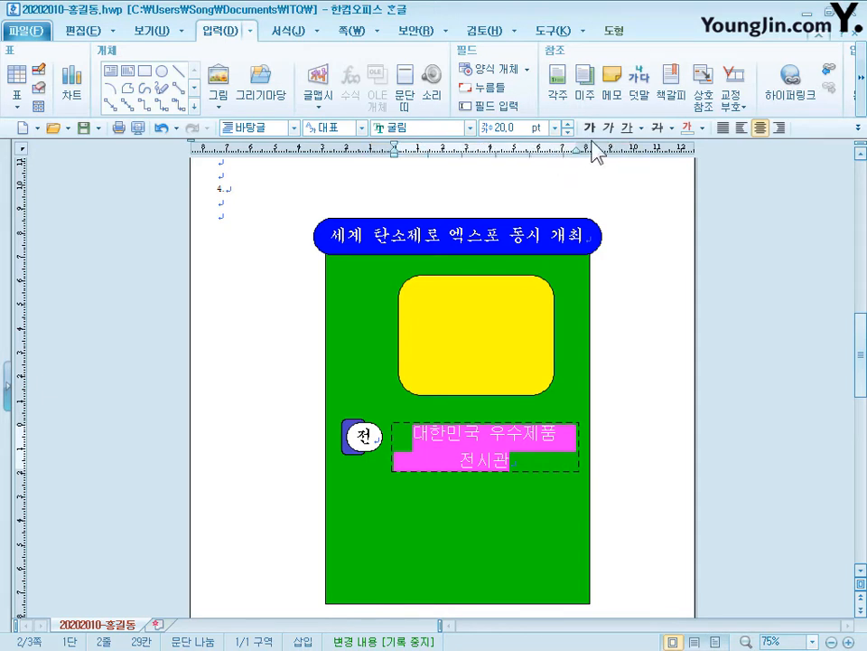
click(567, 132)
click(567, 132)
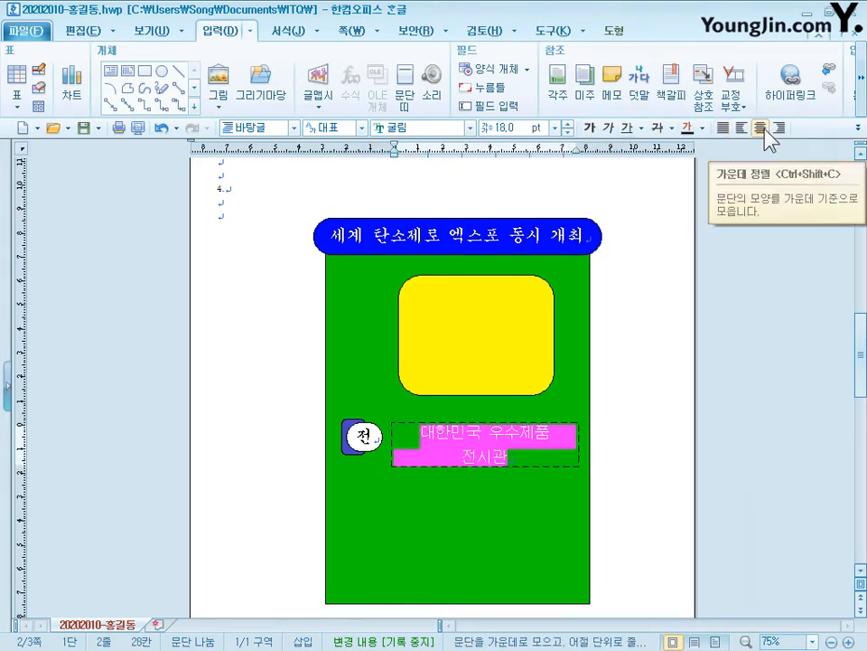
click(559, 464)
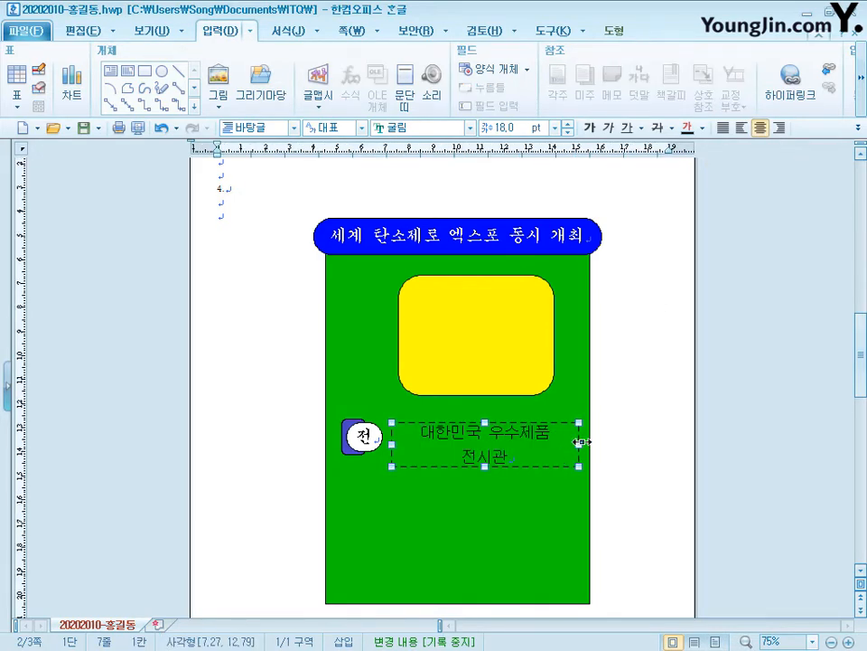
drag(580, 442, 589, 442)
Select the blue-violet shape, the white "전" shape and the dashed box together and nudge them slightly to the left
click(616, 30)
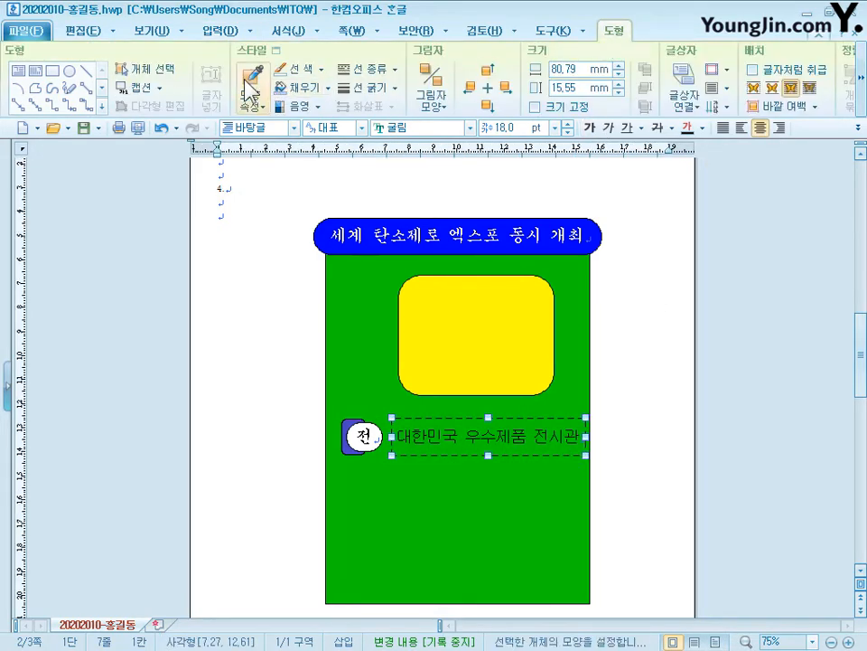
click(145, 69)
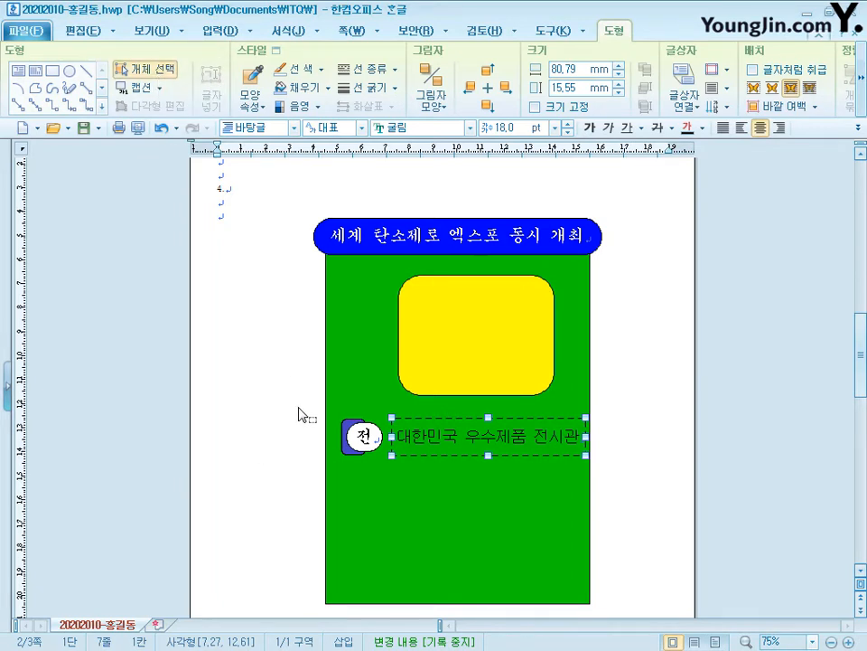
drag(300, 413, 651, 482)
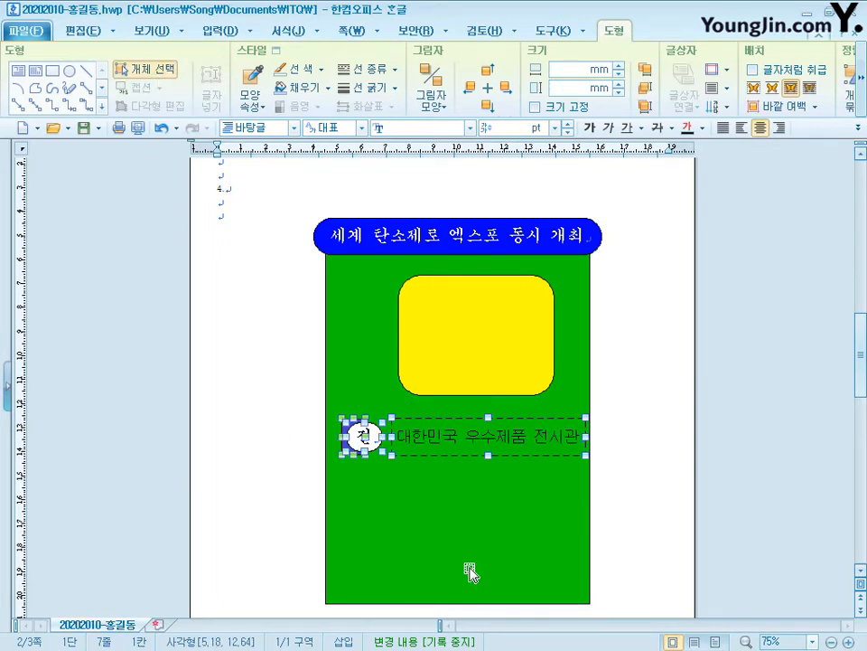
key(Left)
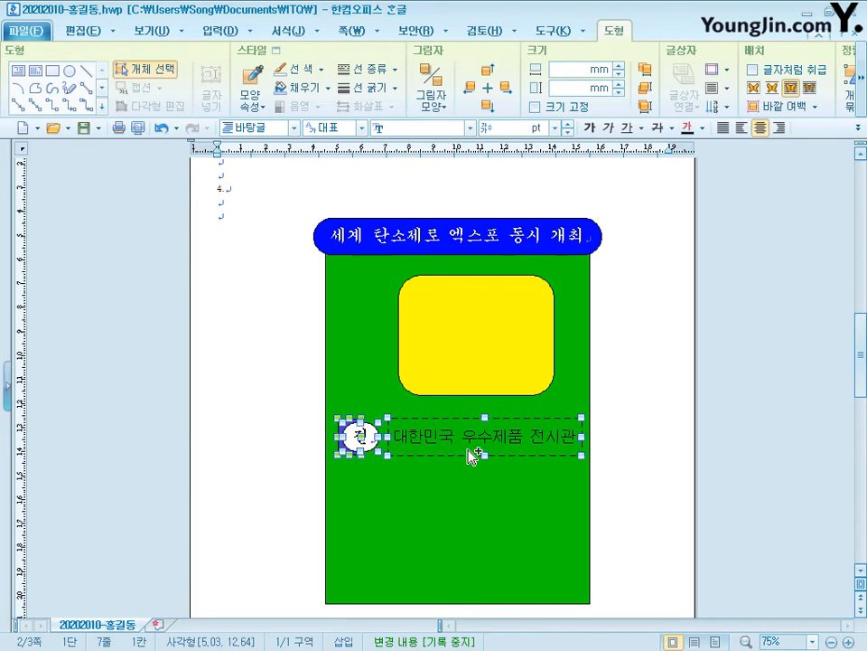
Copy the selected row of shapes straight down twice, evenly spaced, to make three rows inside the green panel
drag(469, 449, 475, 523)
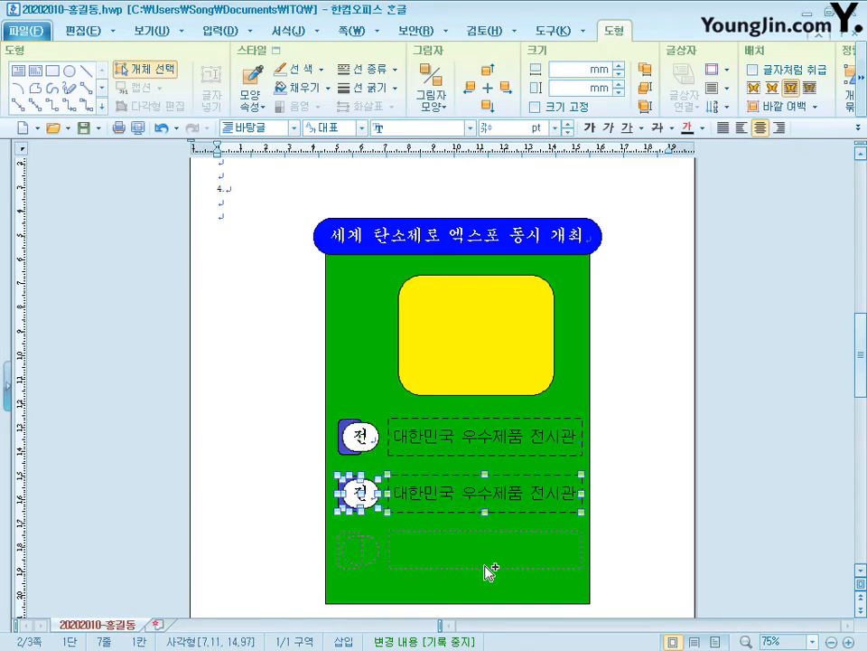
drag(488, 571, 489, 569)
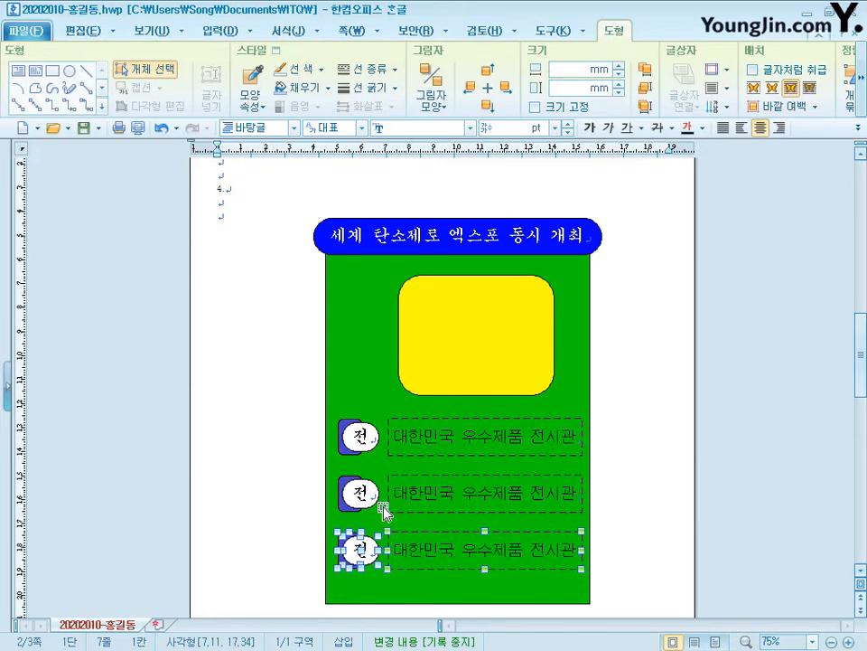
key(Escape)
Change the white shape's letter to "시" in the second row and "회" in the third row
drag(372, 496, 351, 488)
text(시)
drag(372, 552, 349, 541)
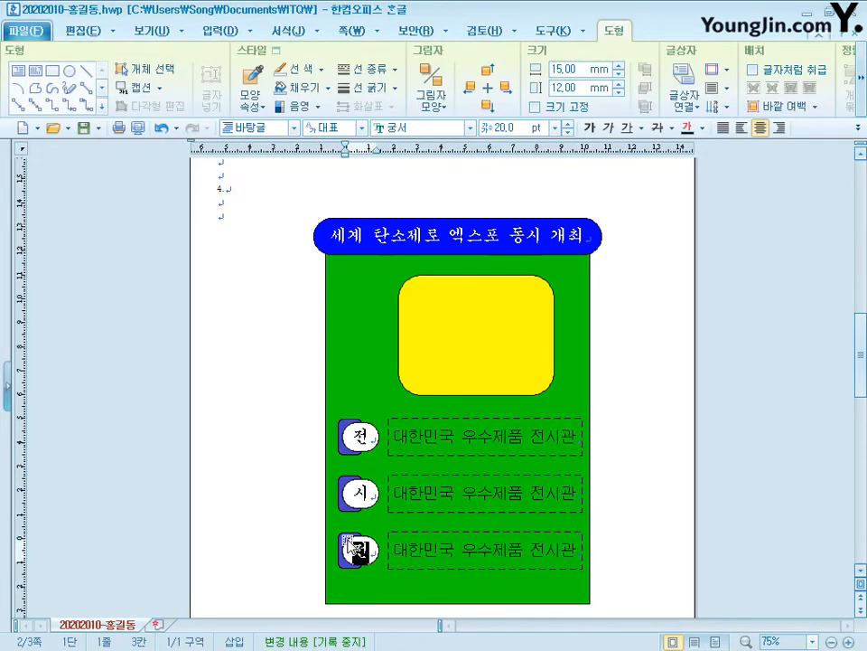
text(회)
Replace the second dashed box's text with "탄소제로 교통 솔루션관" and the third one's with "제로에너지 빌딩관"
triple_click(479, 494)
text(탄소제로 교통 솔루션관)
triple_click(443, 548)
text(제로에너지 빌딩관)
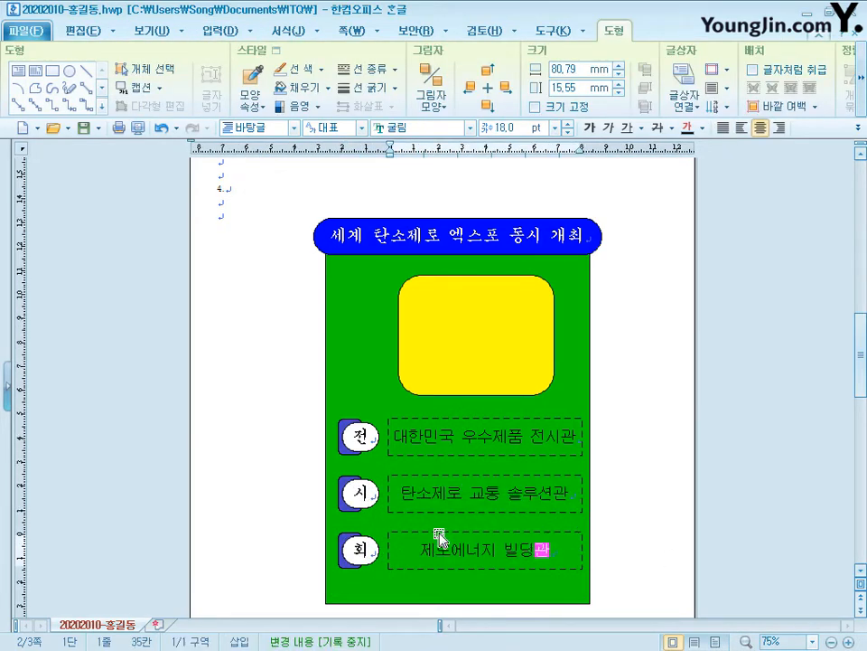
Fill the colored shape behind "시" with a lighter blue
double_click(344, 508)
click(348, 155)
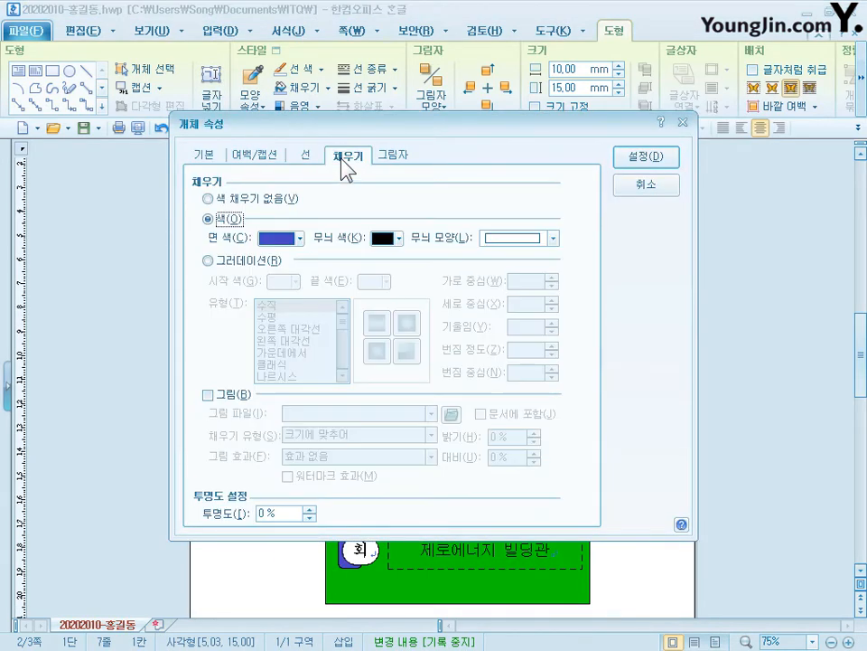
click(299, 237)
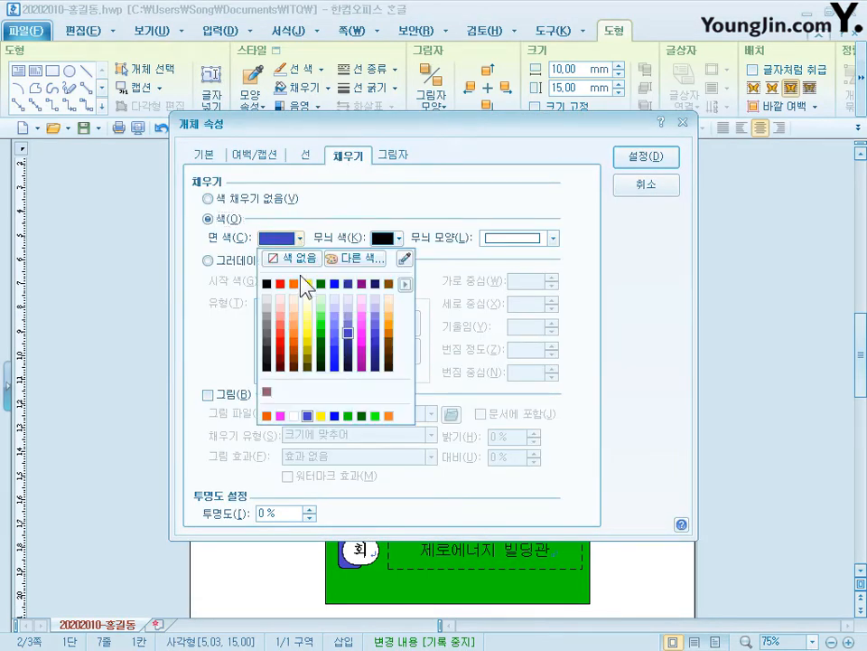
click(335, 334)
click(645, 159)
Fill the colored shape behind "회" with orange
double_click(351, 551)
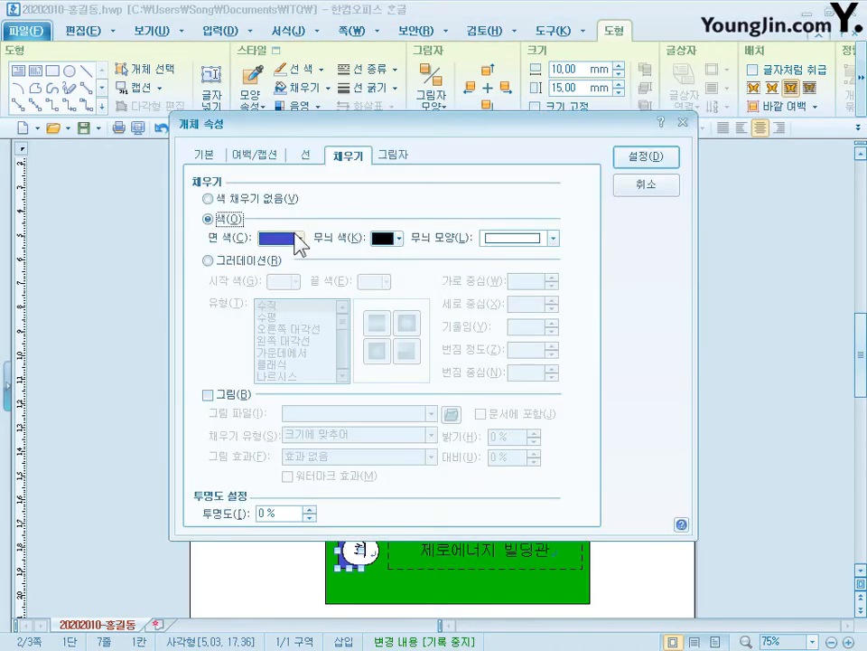
click(296, 237)
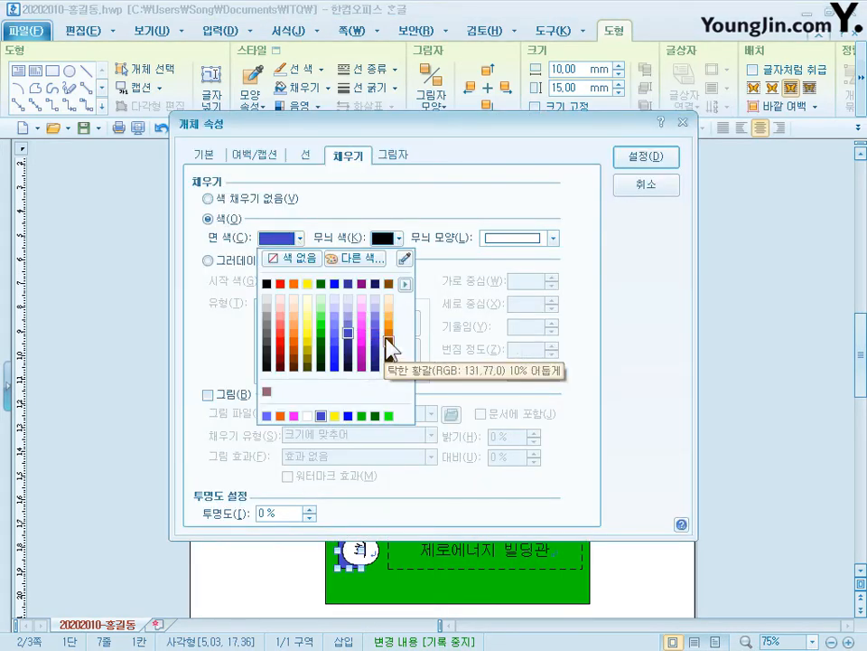
click(293, 333)
click(646, 158)
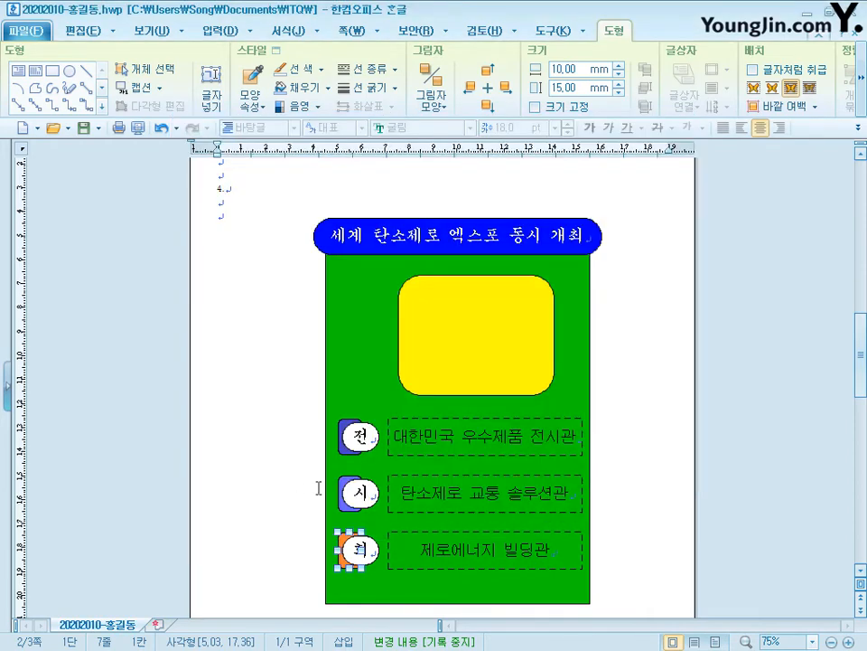
Move the light blue shape horizontally so it sticks out on the right side of the white "시" shape
click(341, 487)
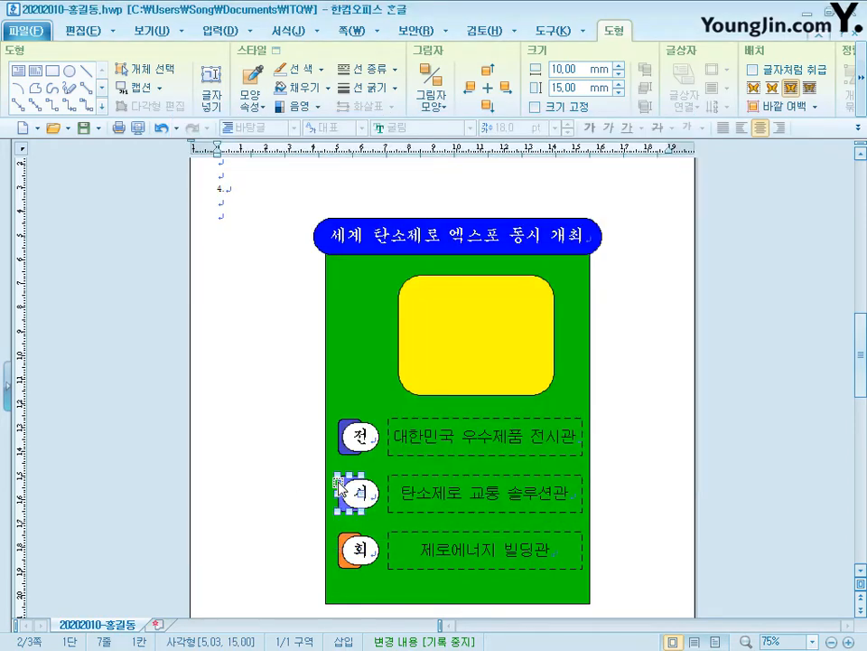
drag(341, 487, 365, 488)
key(Left)
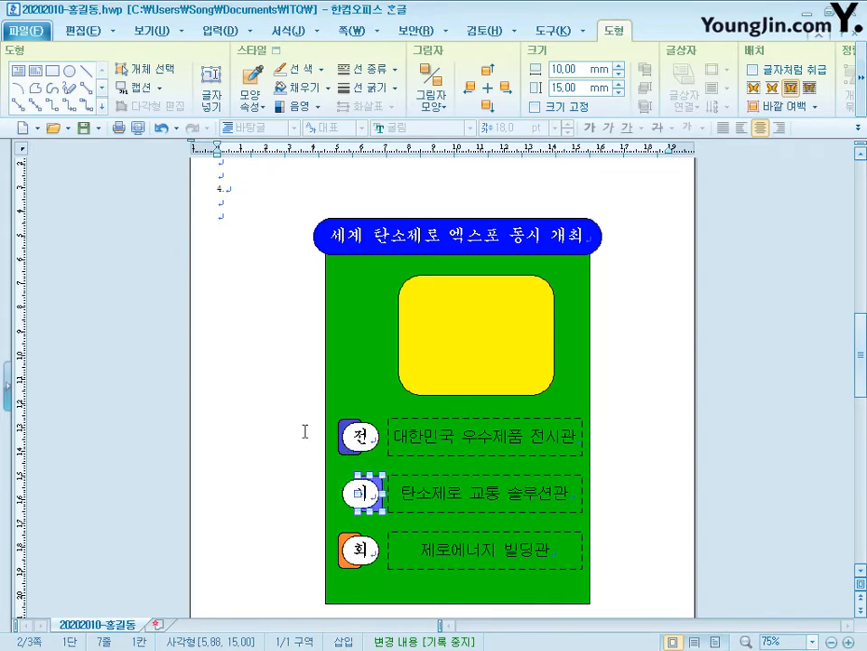
click(309, 467)
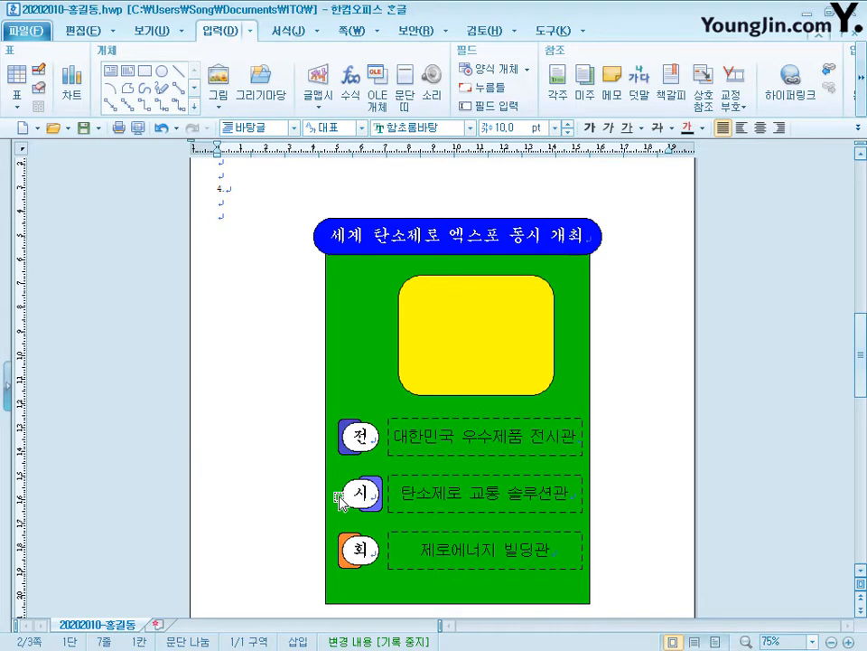
Insert the picture 로고1.jpg from the Picture folder, embedded in the document
click(219, 87)
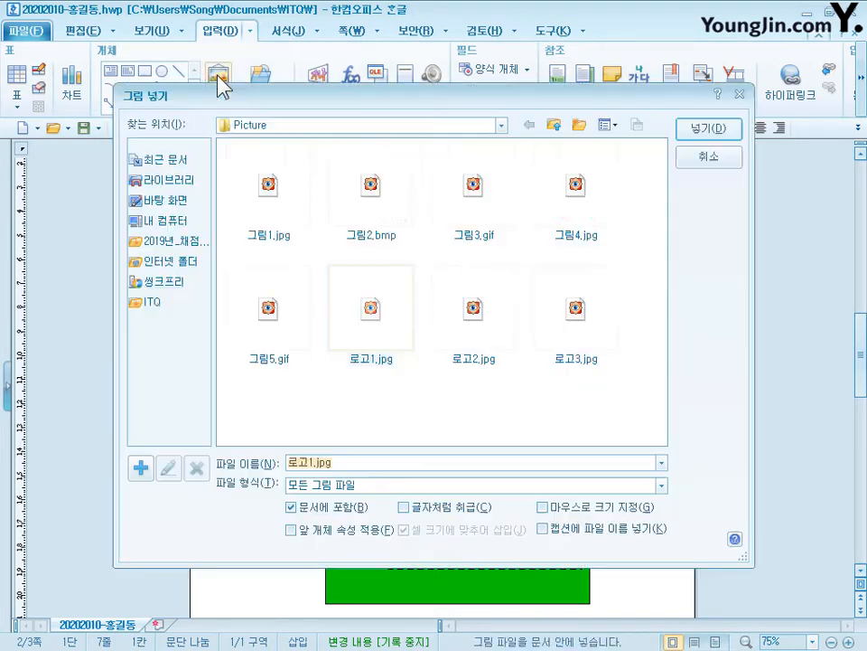
click(381, 336)
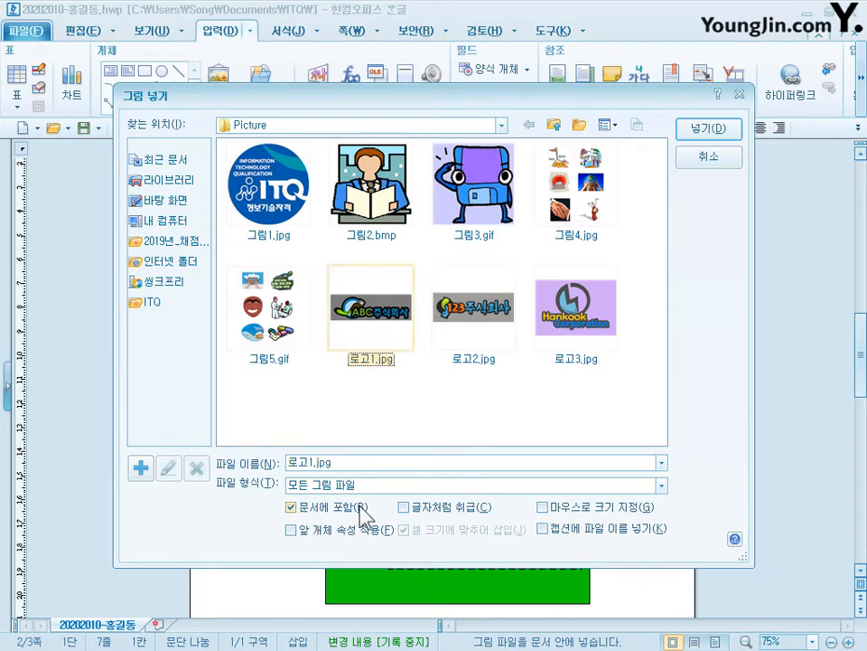
click(709, 129)
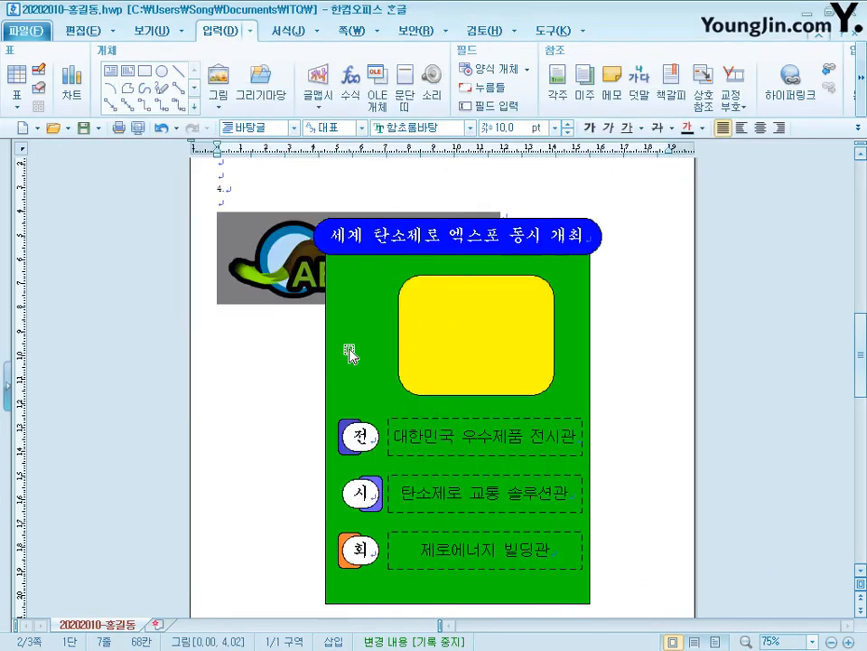
Set the logo picture to 40 mm wide and 25 mm high, and place it in front of the text
double_click(285, 267)
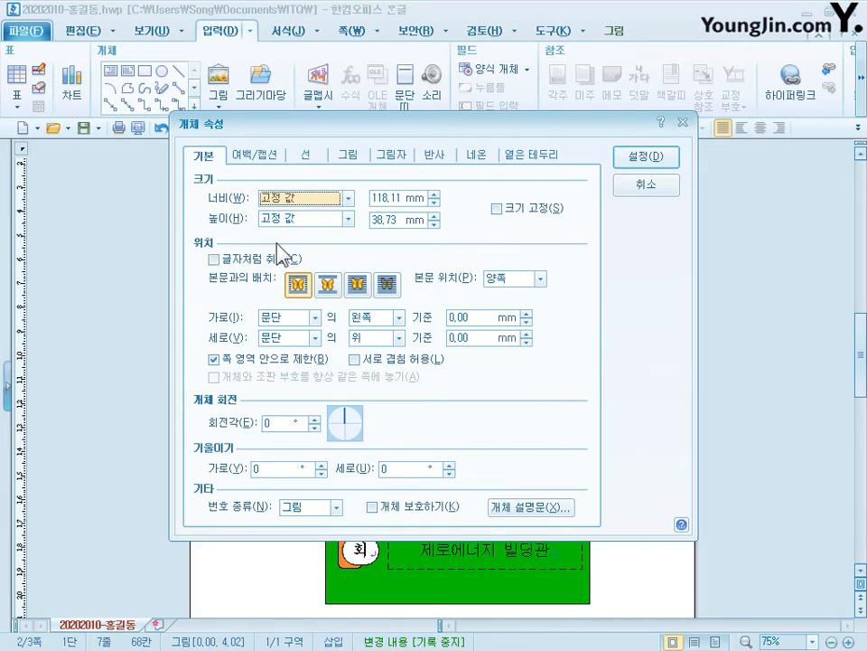
key(Tab)
text(40)
key(Tab)
text(25)
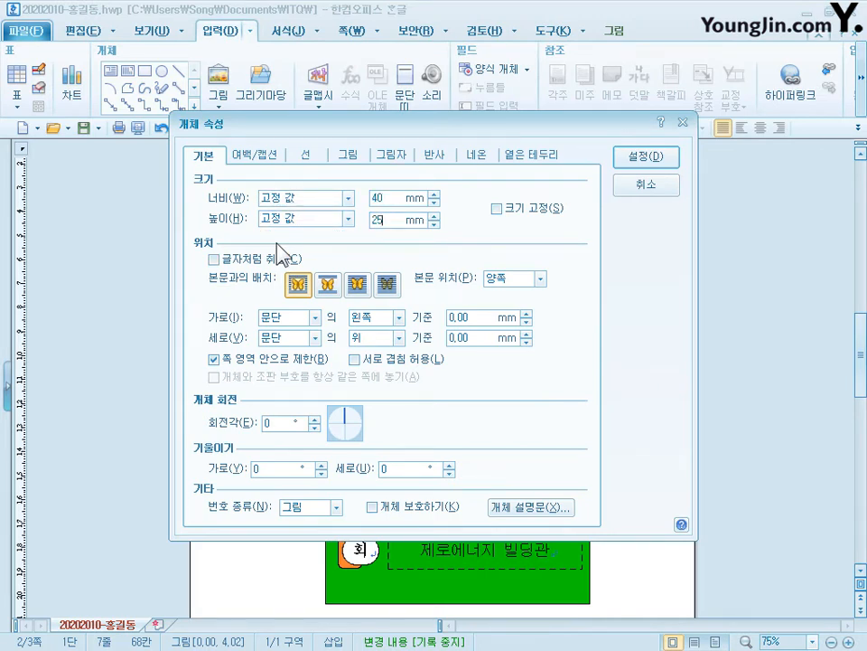
click(355, 287)
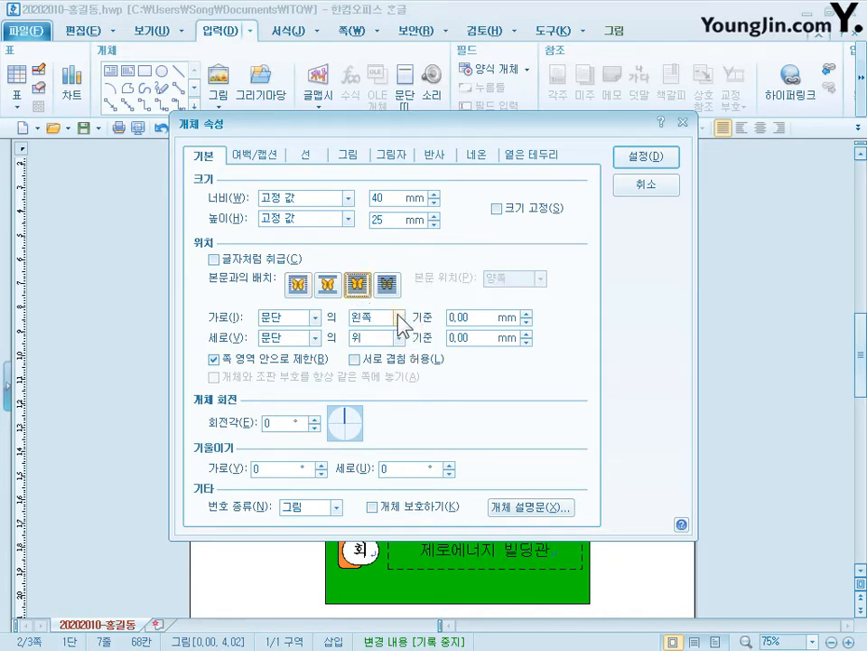
Apply the grayscale effect to the logo picture and move it over the left edge of the yellow shape
click(349, 154)
click(275, 465)
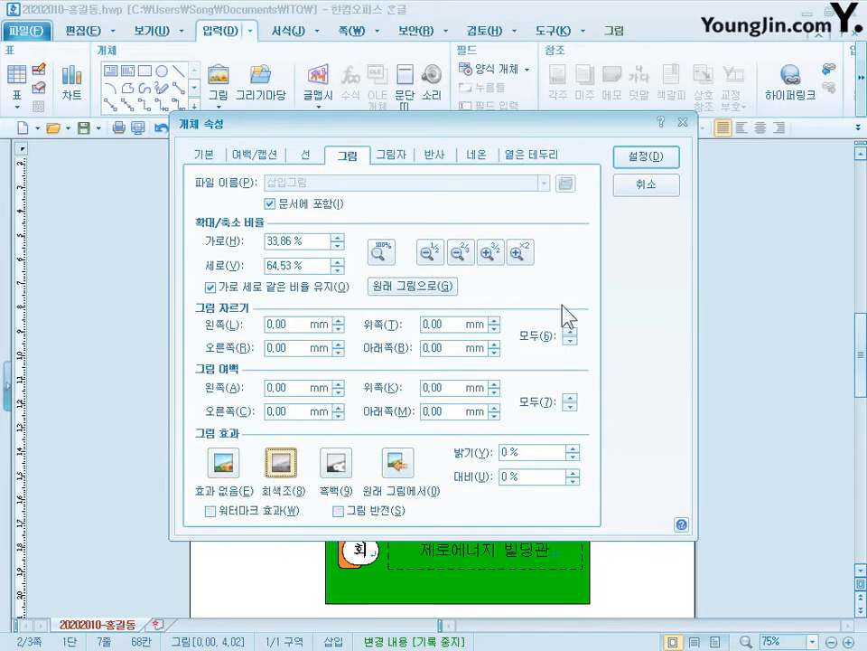
click(643, 159)
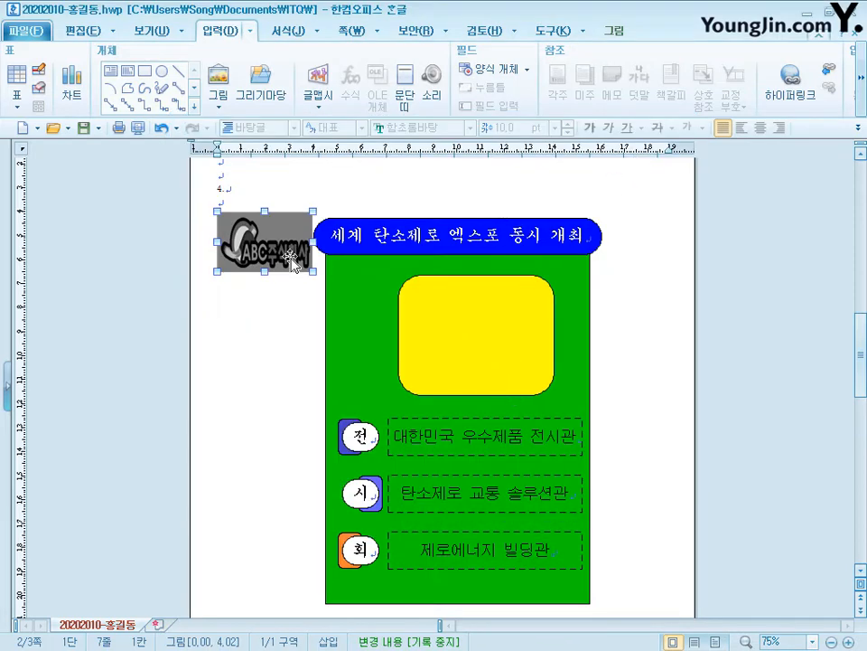
drag(280, 255, 404, 342)
key(Left)
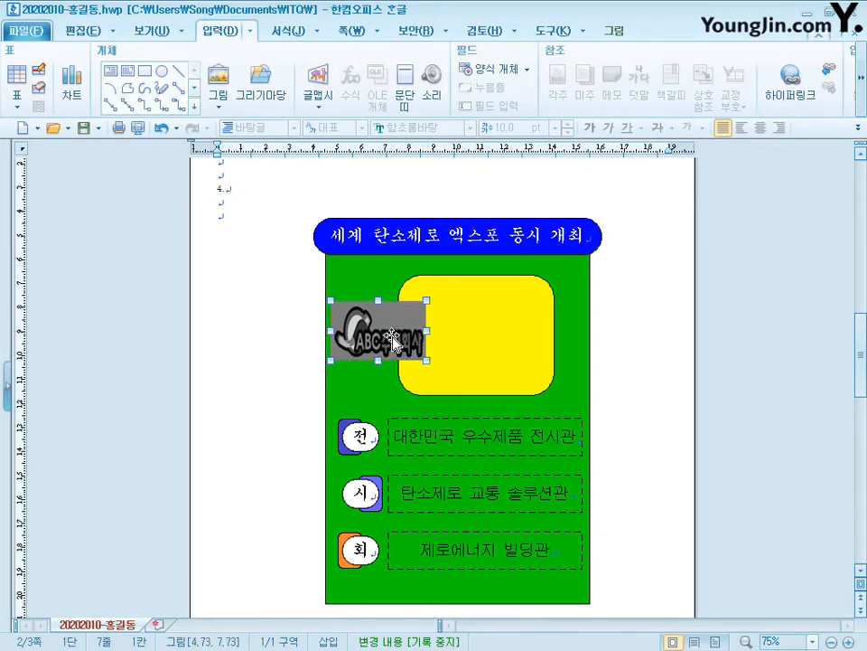
Insert a 글맵시 word art reading "신재생에너지" in the 돋움 font, using the shape that narrows in the middle
click(316, 98)
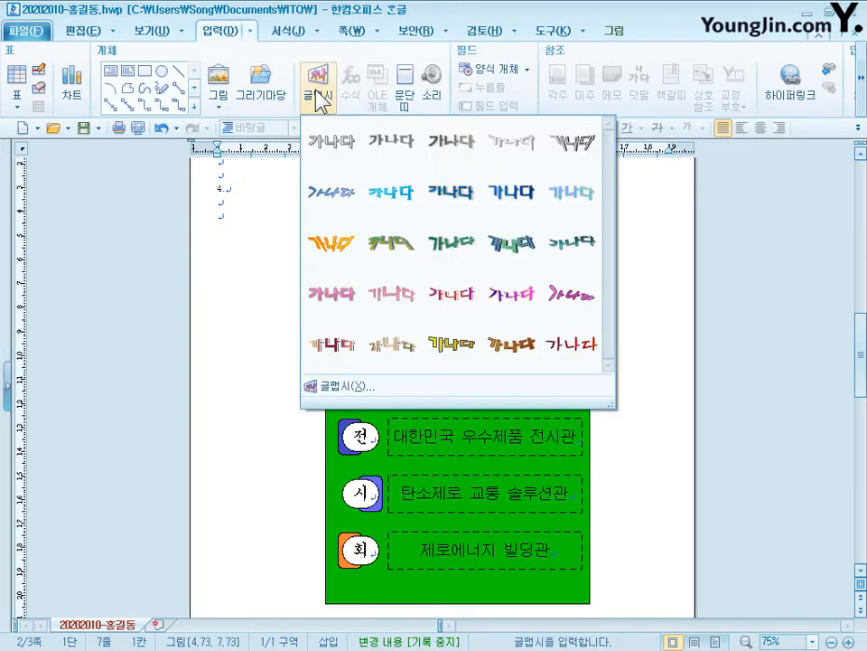
click(351, 388)
text(신재생에너지)
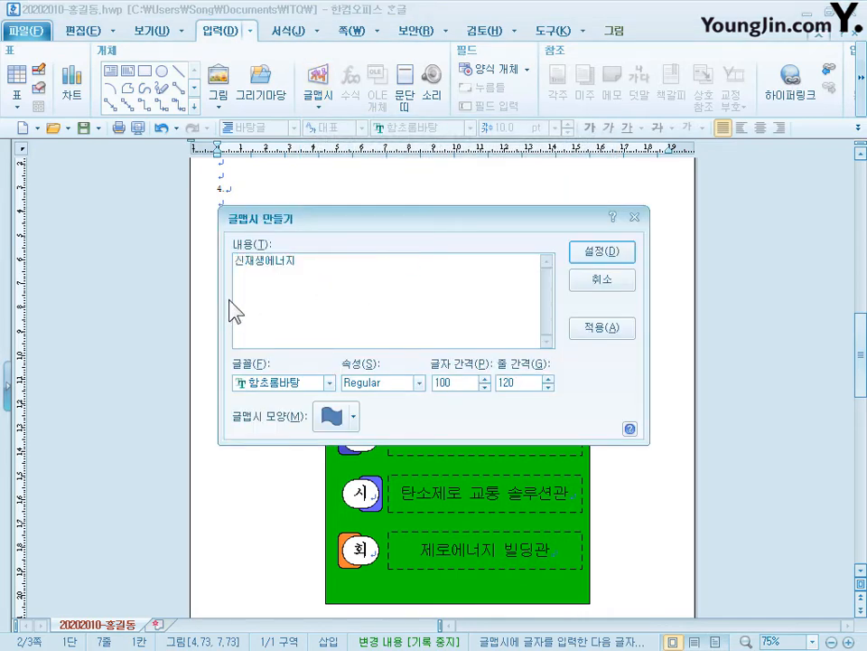
click(301, 386)
click(301, 387)
text(돋움)
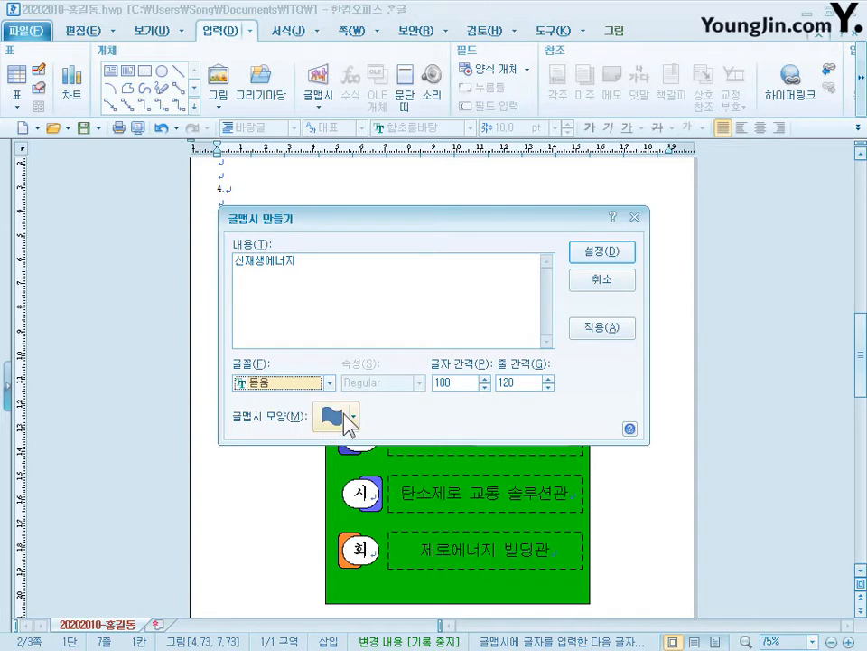
click(351, 414)
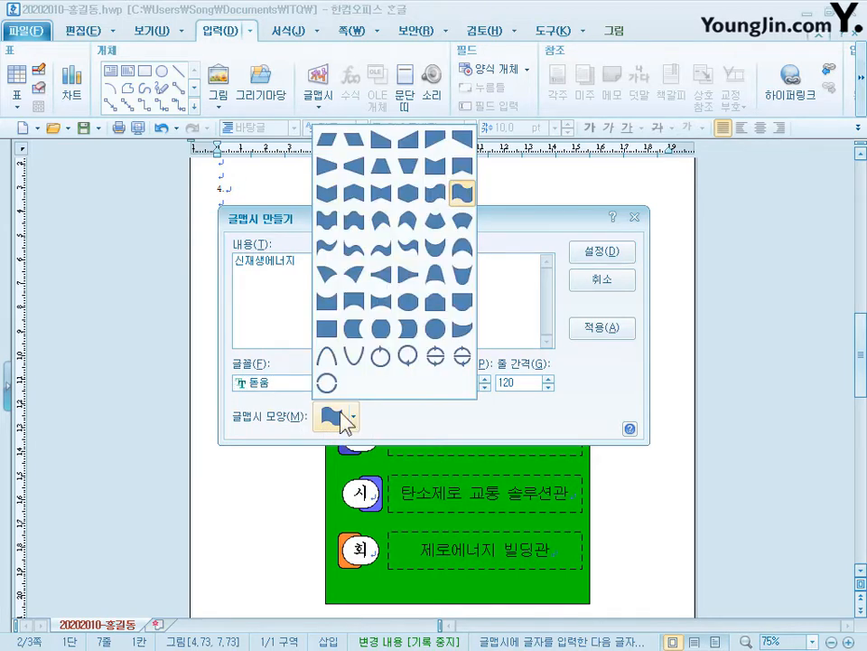
click(380, 194)
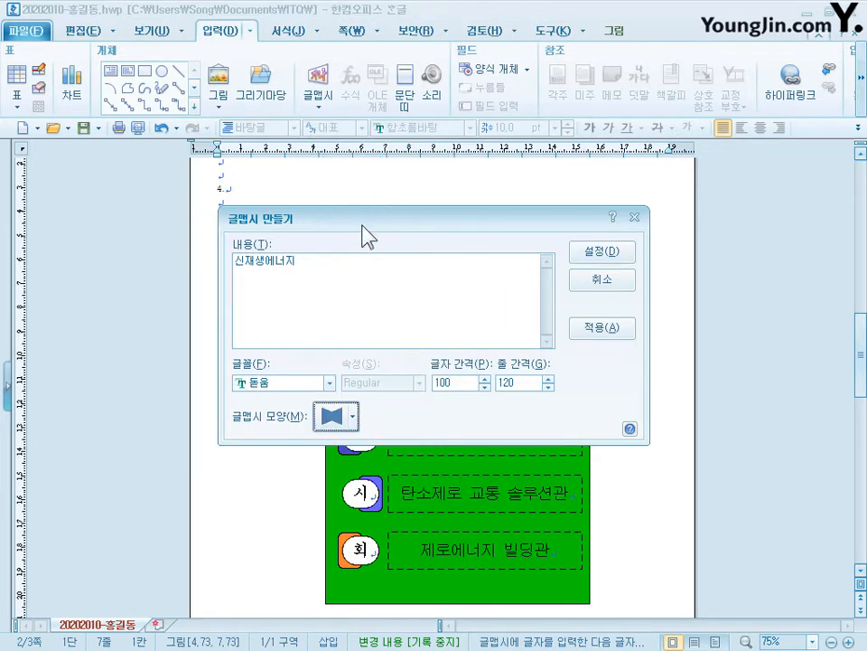
click(614, 255)
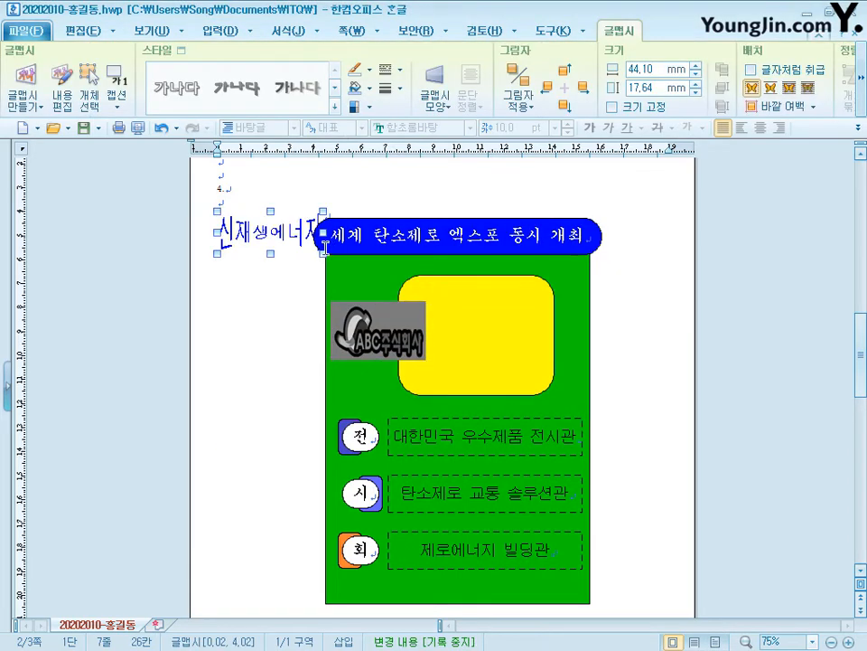
Set the "신재생에너지" word art to 60 mm wide and 50 mm high, placed in front of the text
double_click(271, 247)
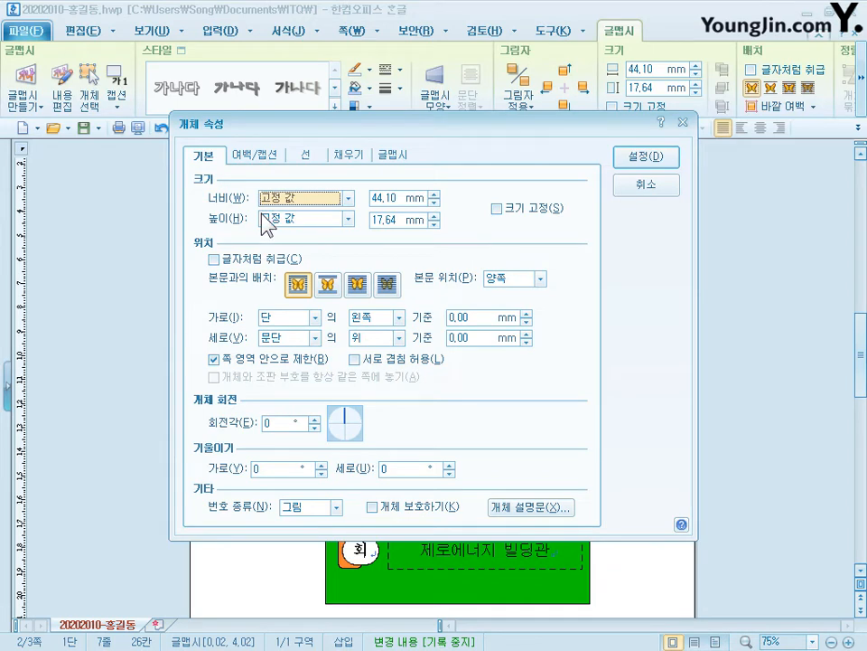
key(Tab)
text(60)
key(Tab)
text(50)
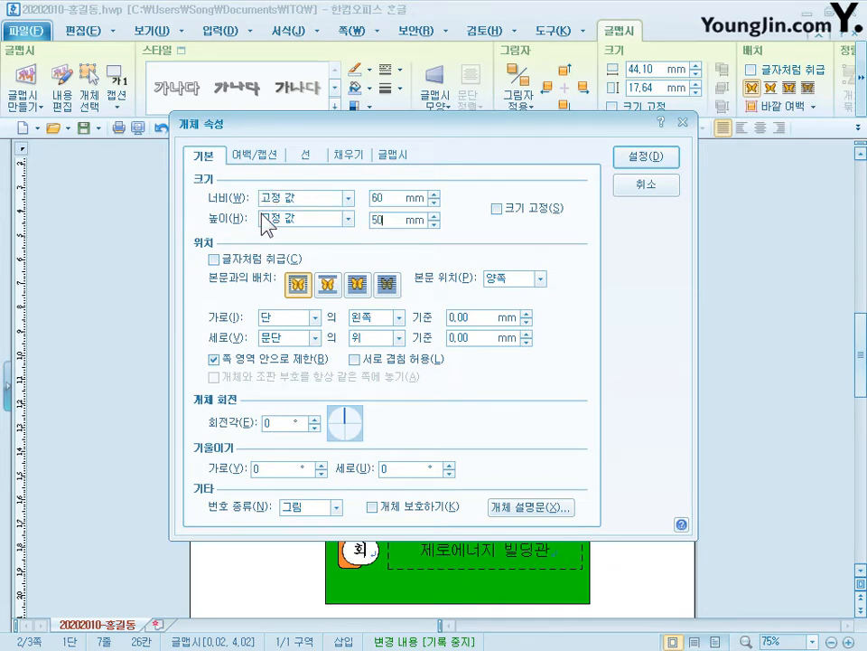
click(358, 285)
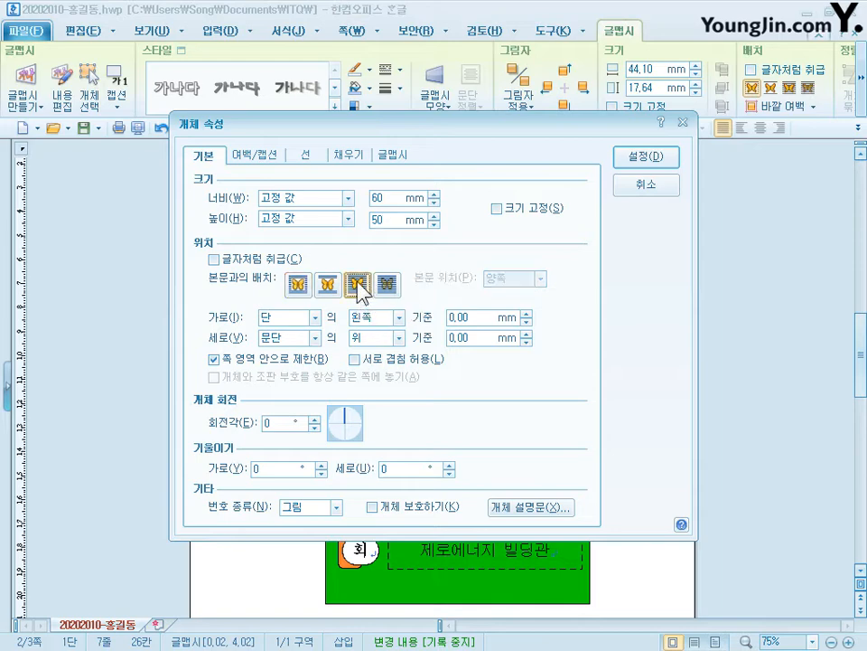
Fill the "신재생에너지" word art with red and move it onto the yellow shape, right of the logo
click(349, 155)
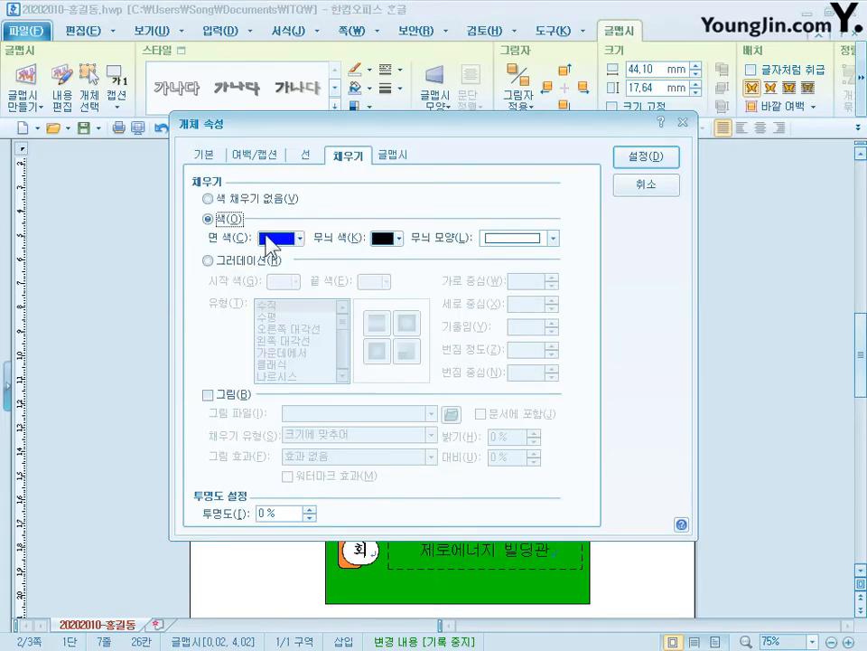
click(299, 239)
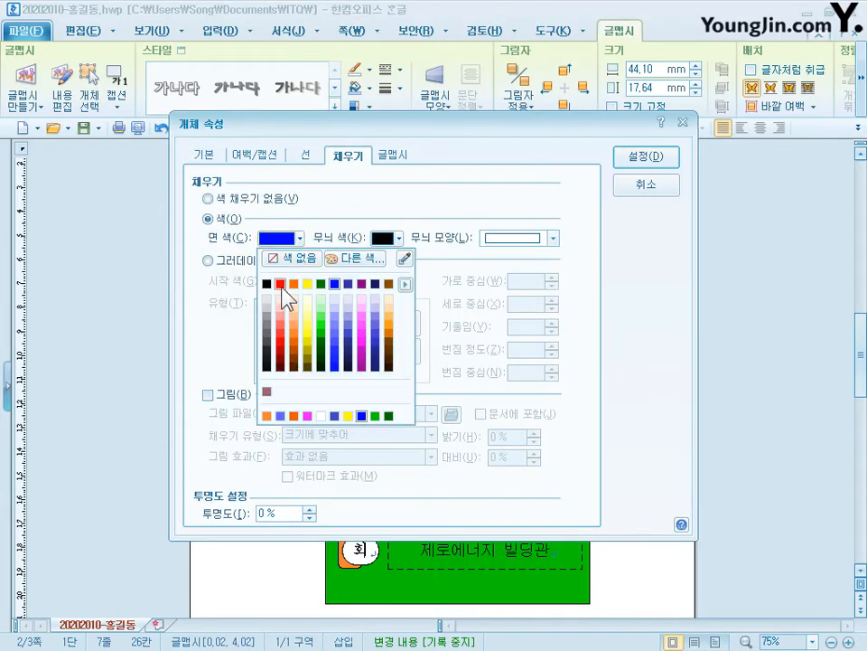
click(281, 283)
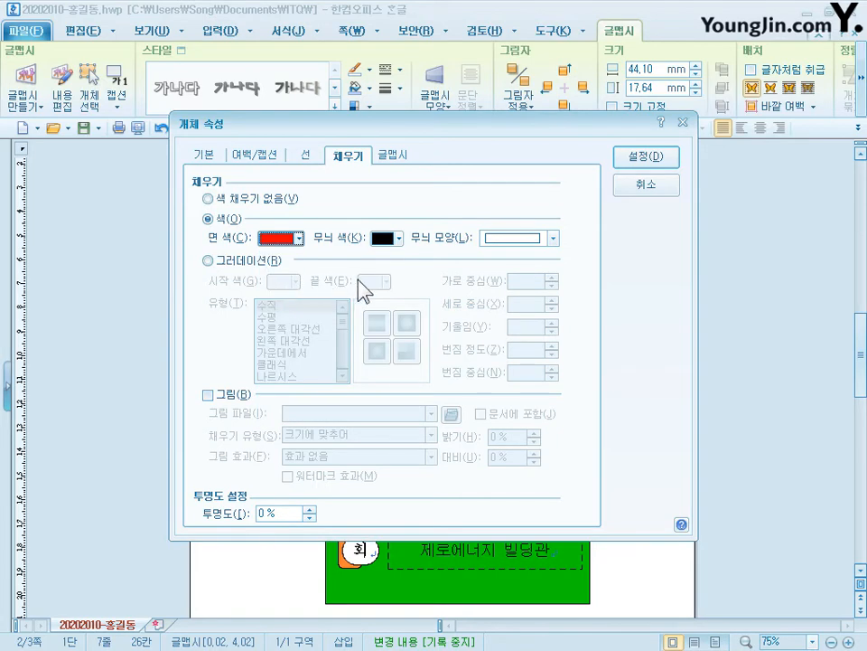
click(645, 162)
drag(493, 303, 529, 338)
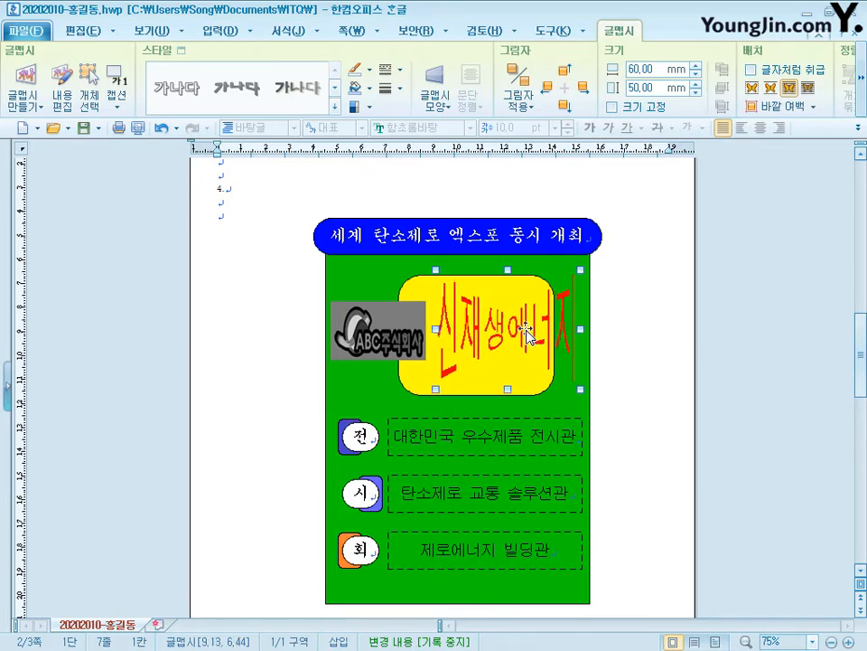
Hyperlink the logo picture to the bookmark 엑스포 in the current document and follow the link
click(383, 339)
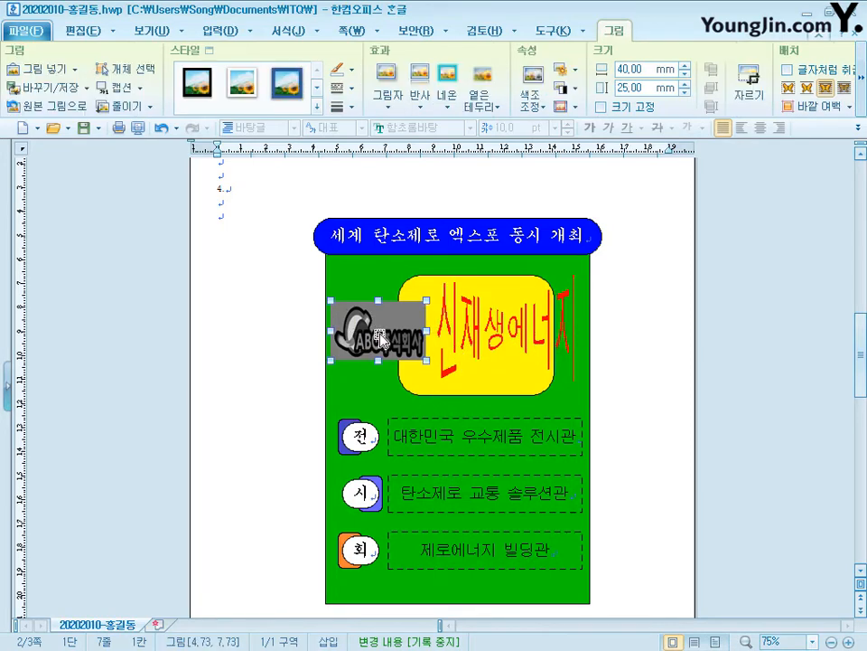
right_click(382, 338)
mouse_move(485, 643)
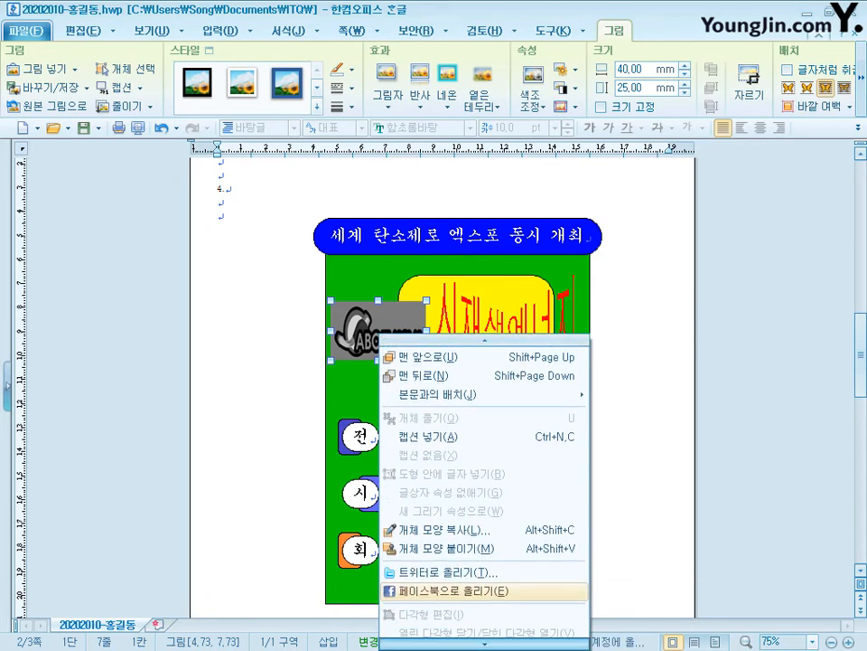
click(474, 602)
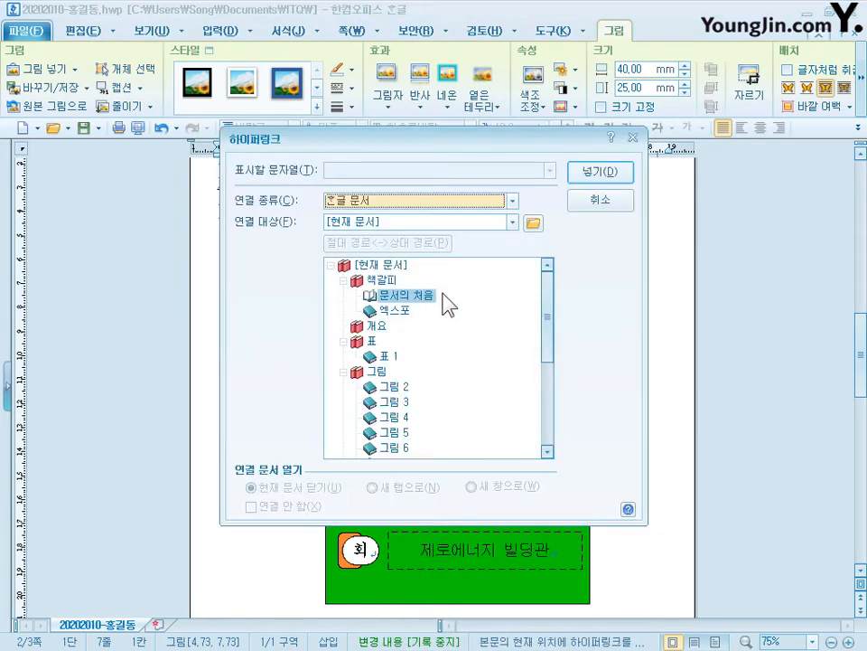
click(403, 313)
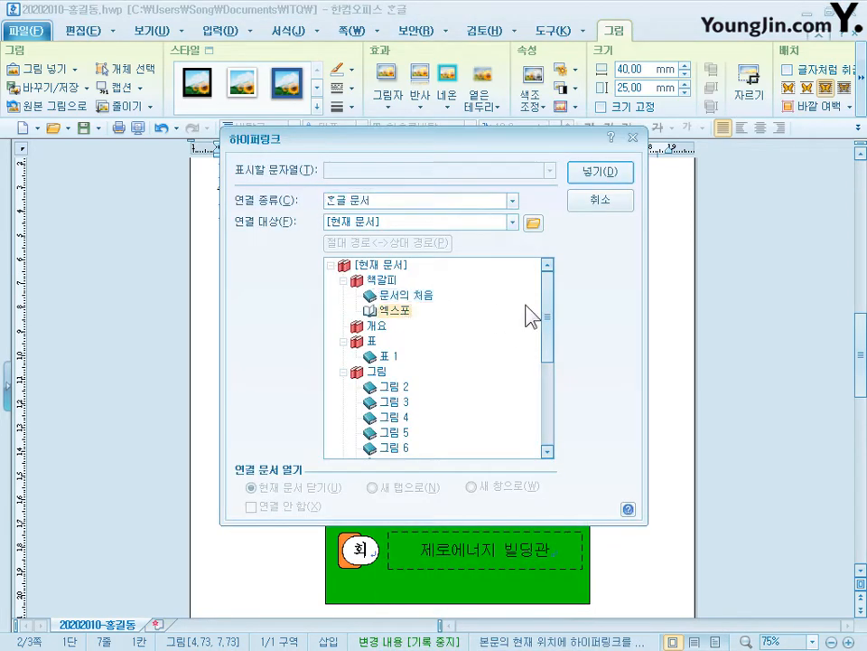
click(600, 172)
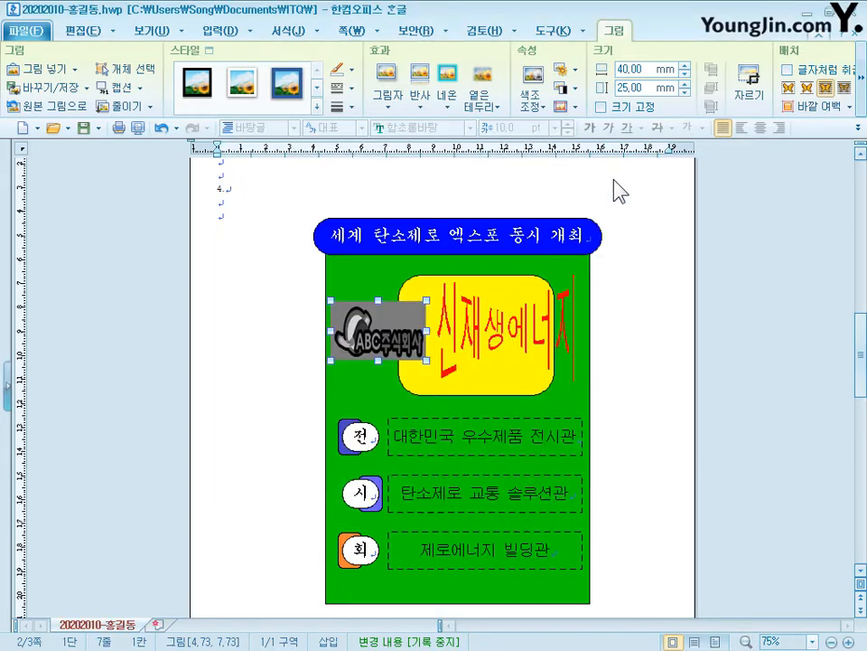
click(294, 496)
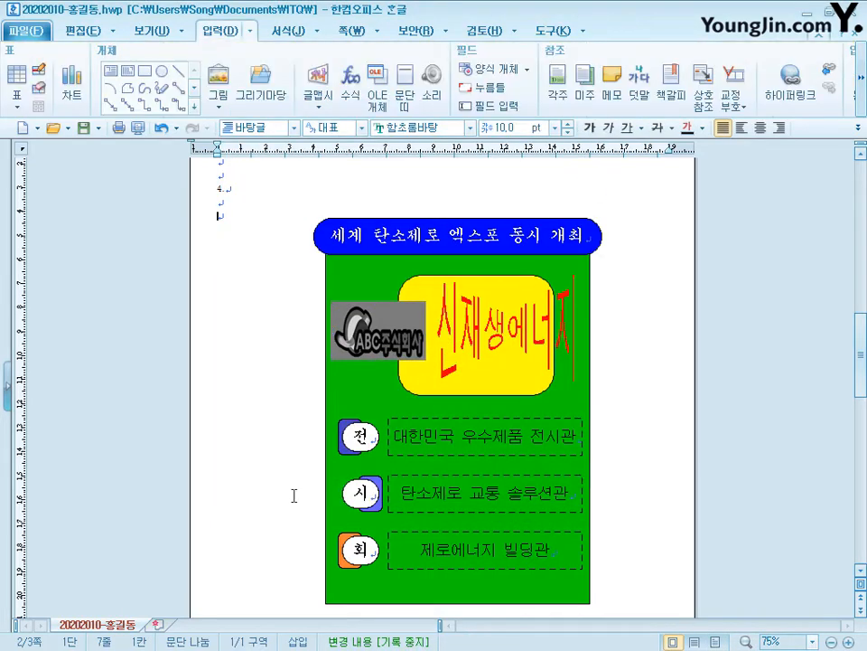
click(386, 332)
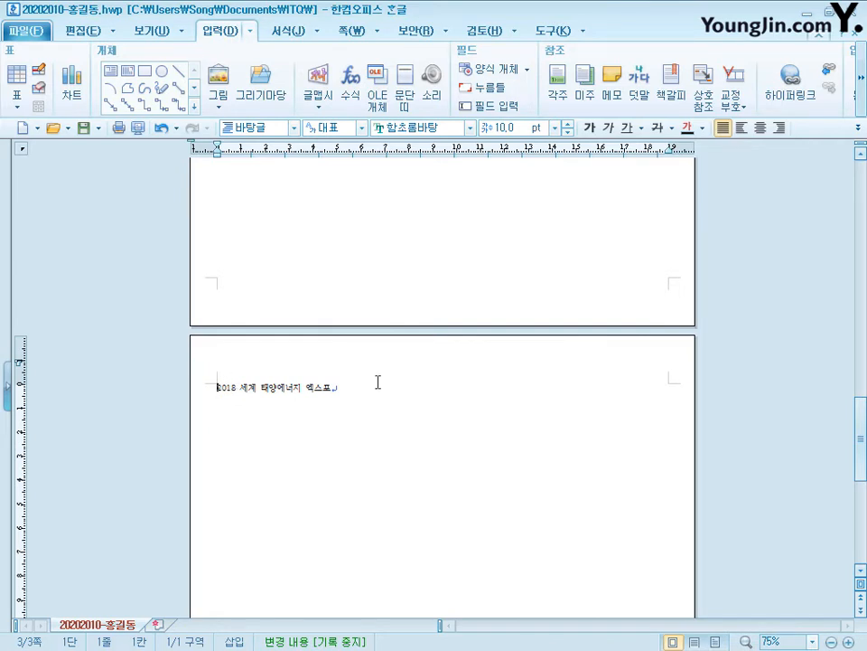
Fit the page width in the view and paste the copied article text under the page 3 title, leaving one blank line between
click(694, 641)
scroll(399, 309, down, 5)
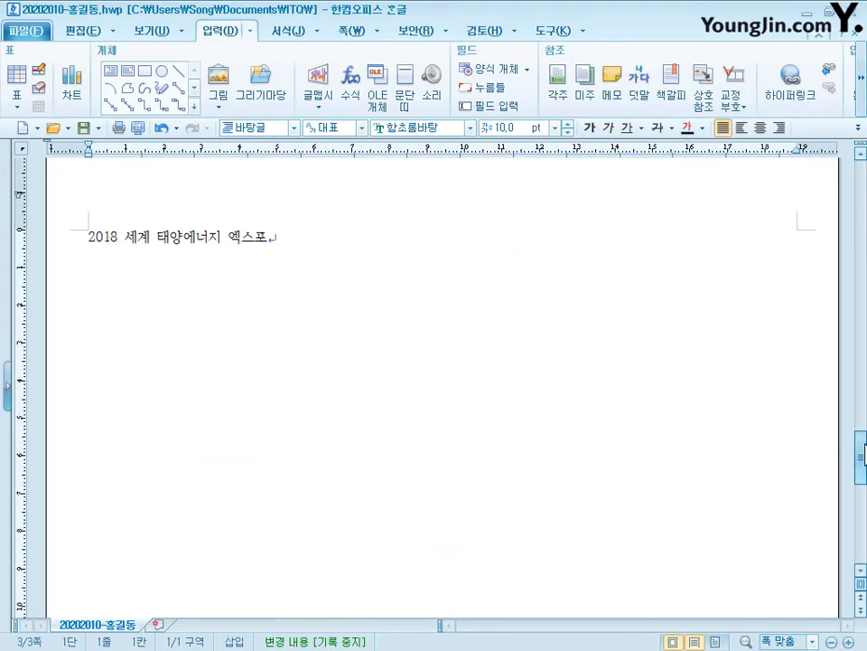
click(304, 222)
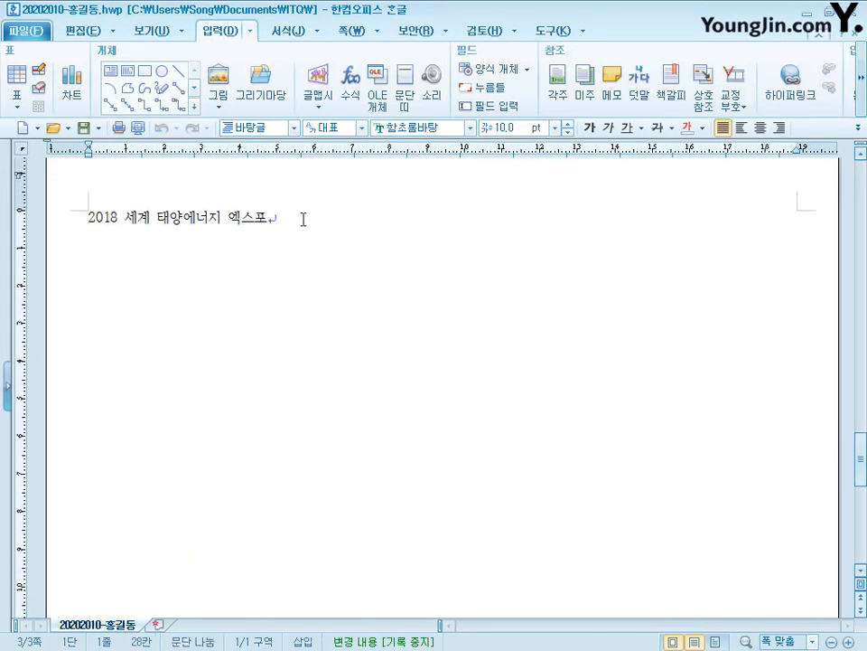
key(Return)
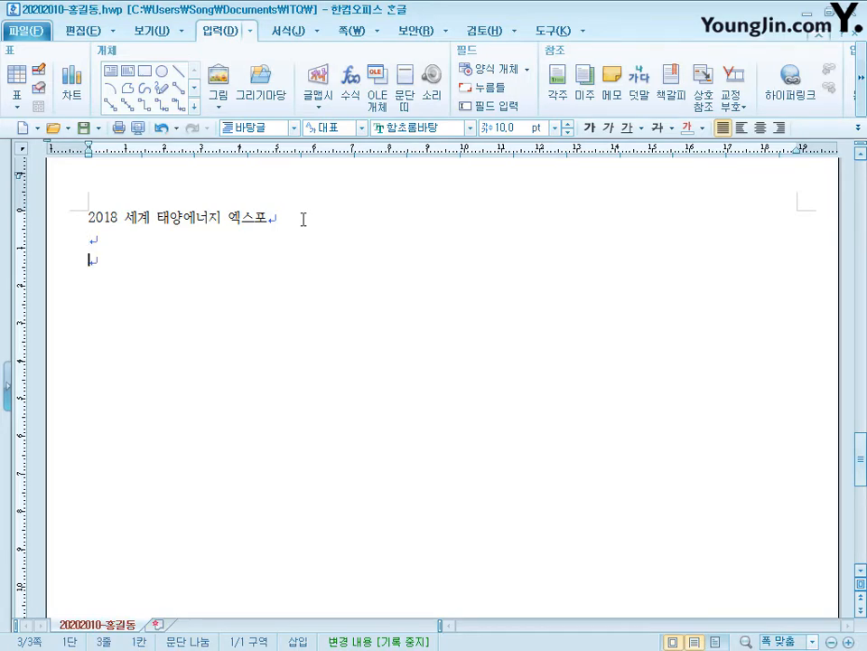
key(ctrl+v)
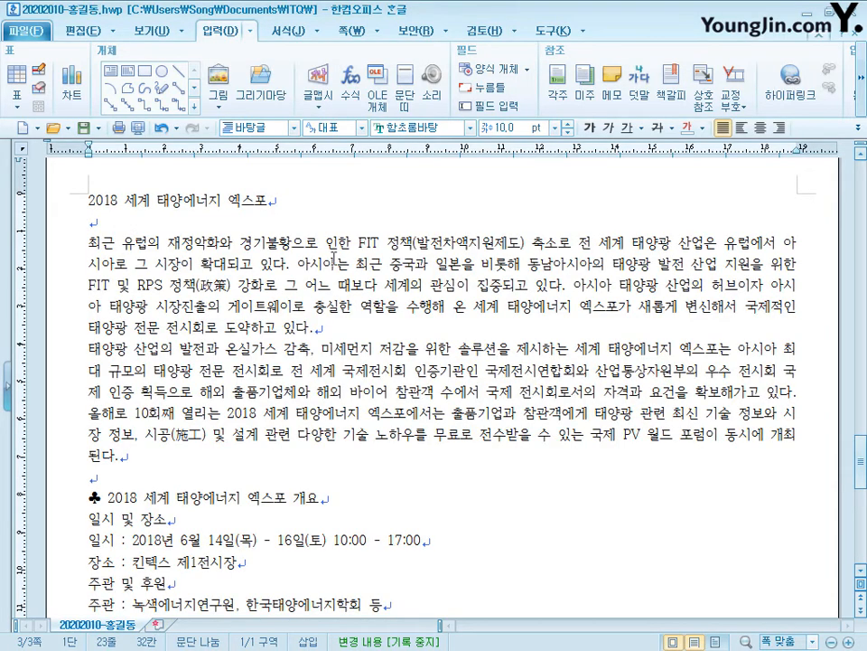
Check the paragraph breaks and blank lines of the pasted article text through to the "전시장 구성 및 동시 개최 행사" heading
click(331, 330)
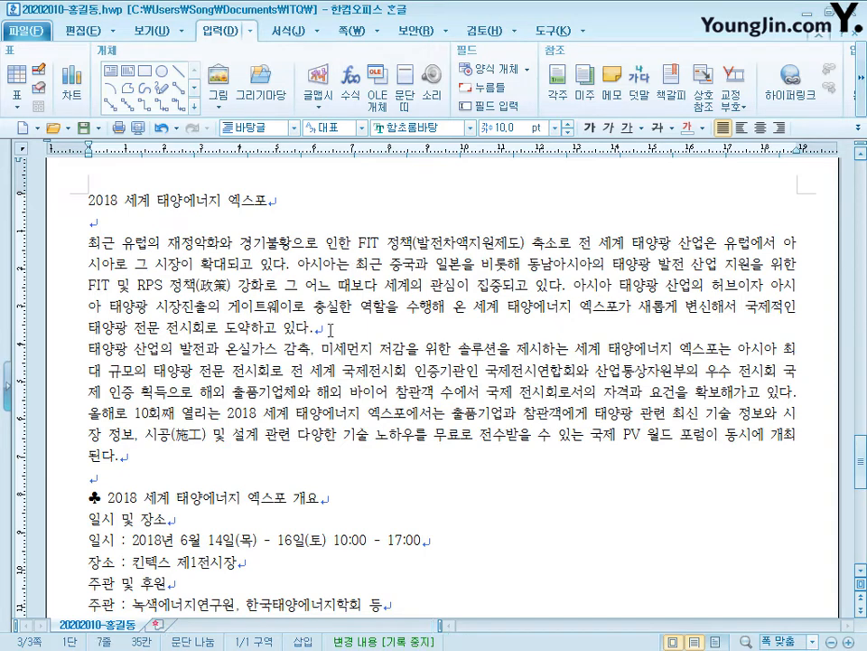
click(90, 349)
click(122, 225)
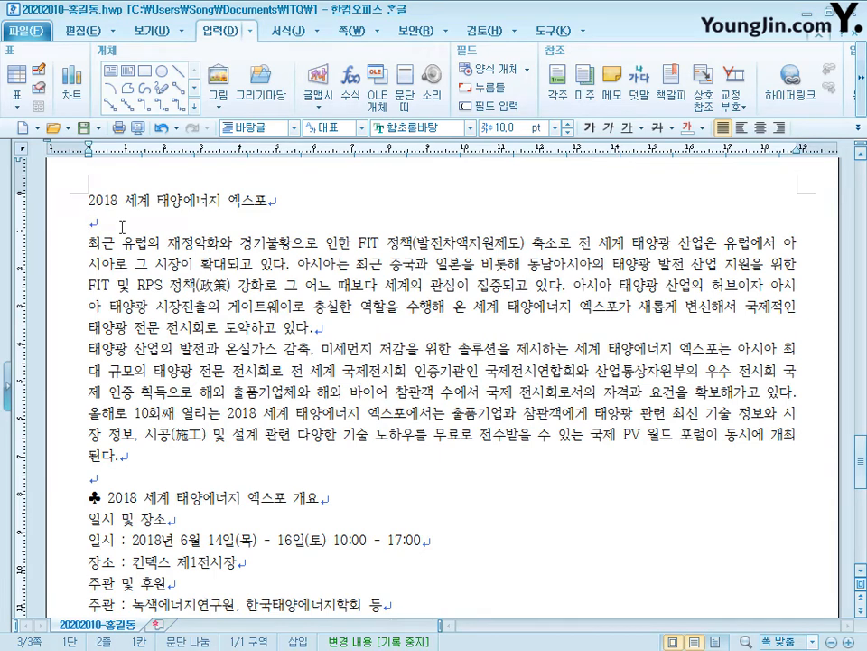
scroll(129, 360, down, 2)
click(84, 372)
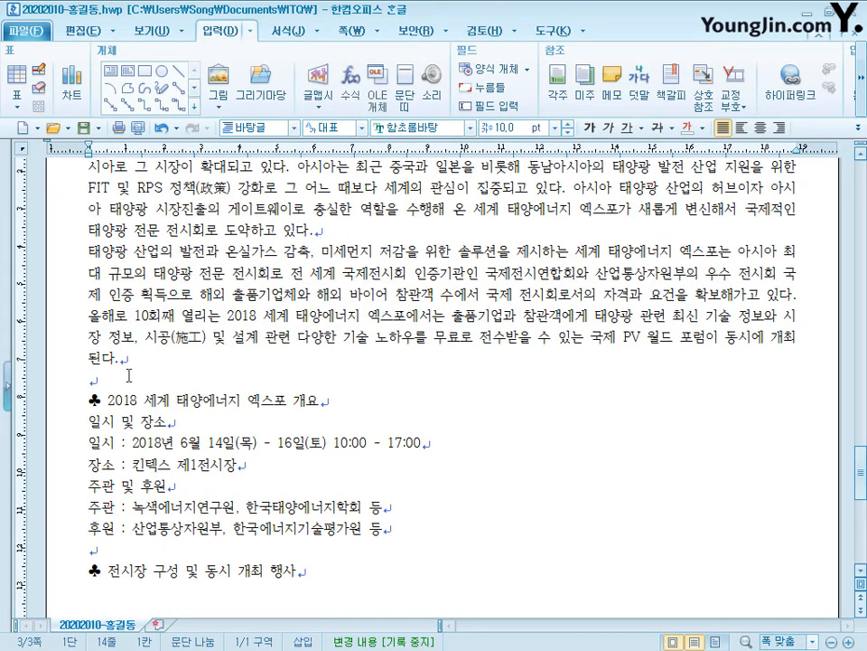
click(167, 554)
scroll(291, 558, down, 3)
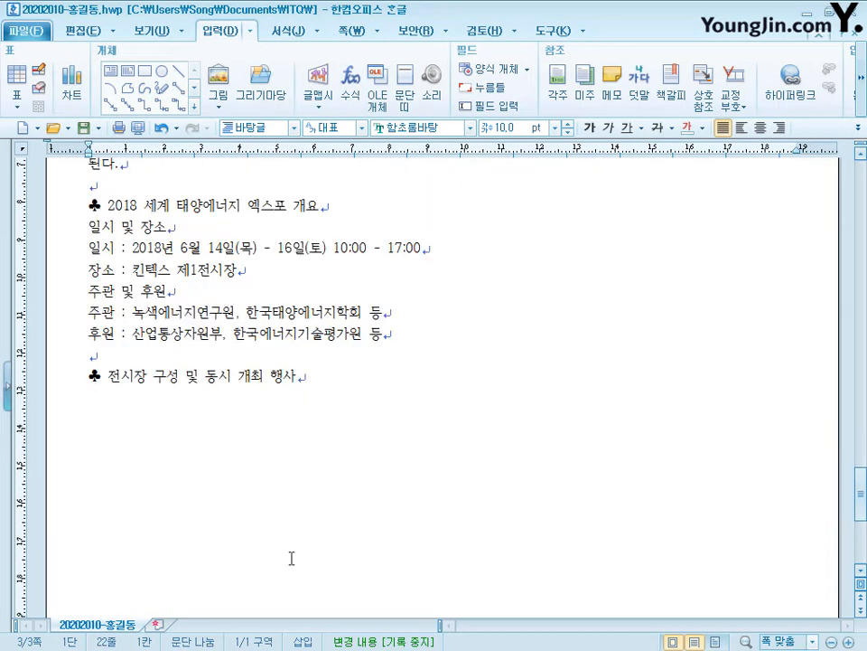
click(351, 381)
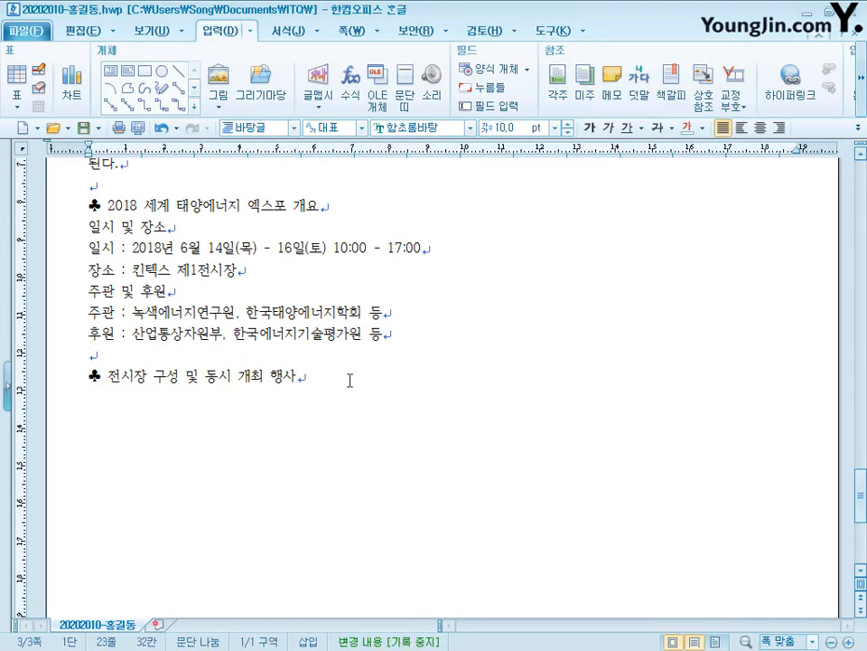
Add an empty line below the "전시장 구성 및 동시 개최 행사" heading and review the article's first paragraph through the hanja word
key(Return)
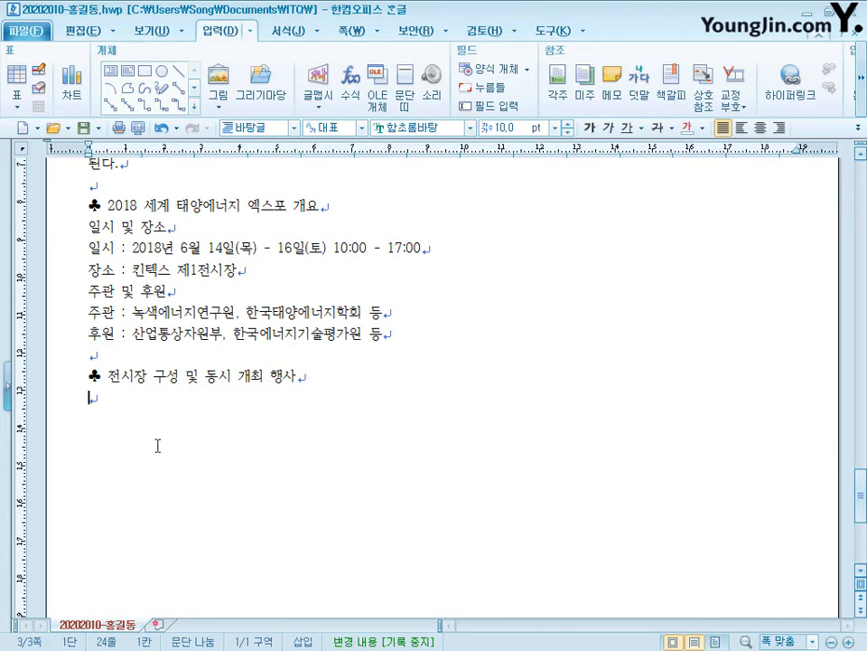
scroll(158, 446, up, 6)
click(275, 298)
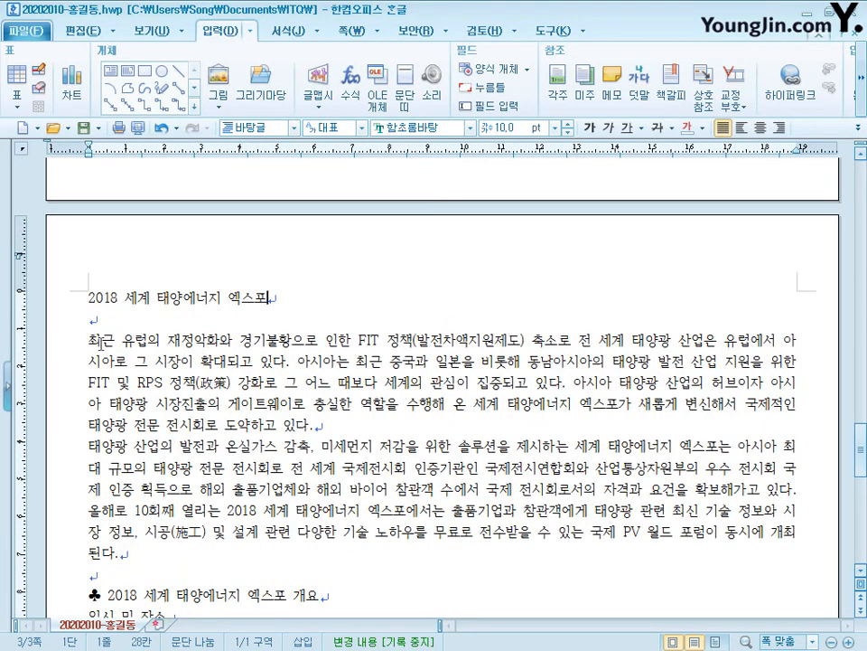
drag(91, 338, 194, 384)
click(212, 384)
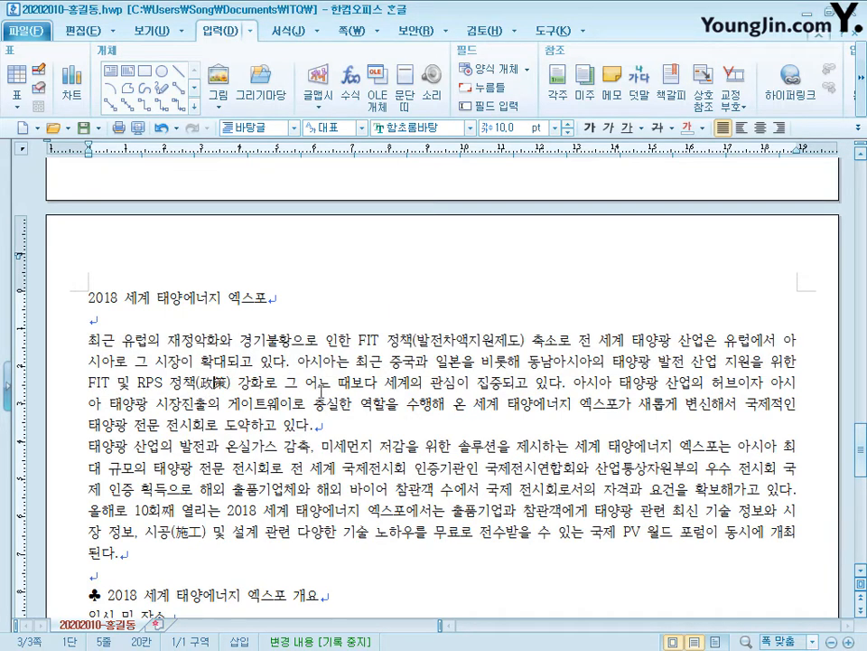
Look up the ♣ heading symbol among the 전각 기호(일반) characters of the HNC character map, without inserting anything
scroll(322, 398, down, 3)
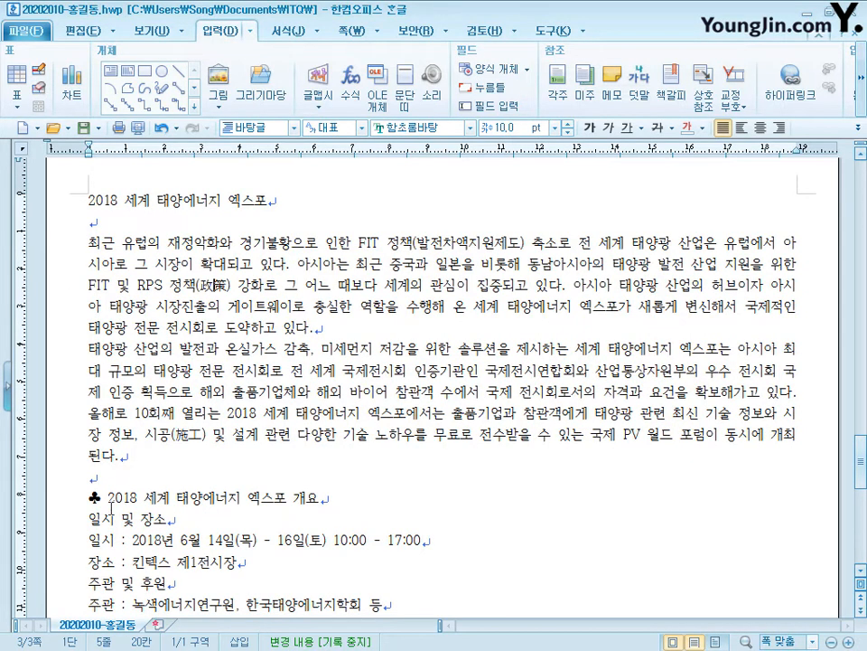
click(110, 509)
scroll(109, 506, down, 3)
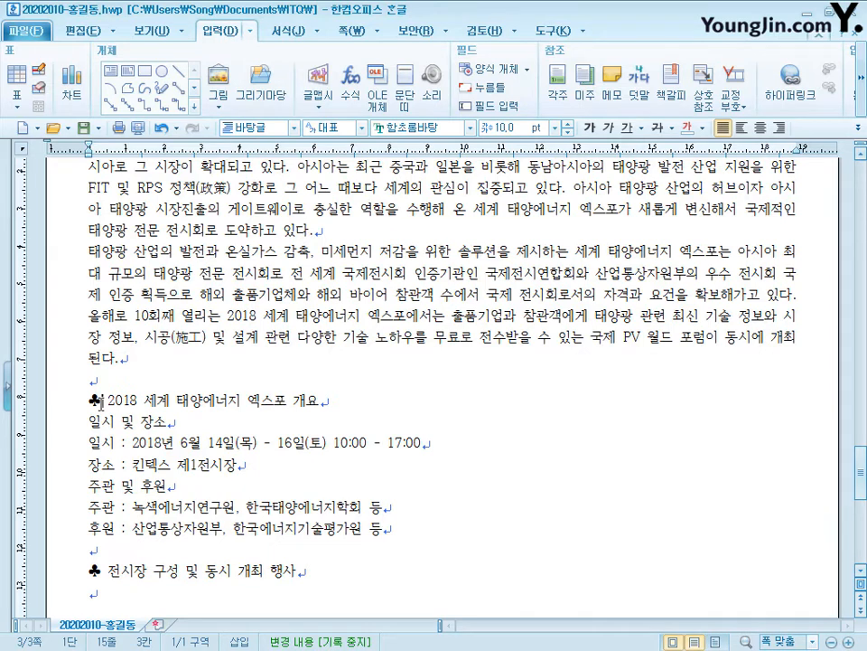
key(ctrl+F10)
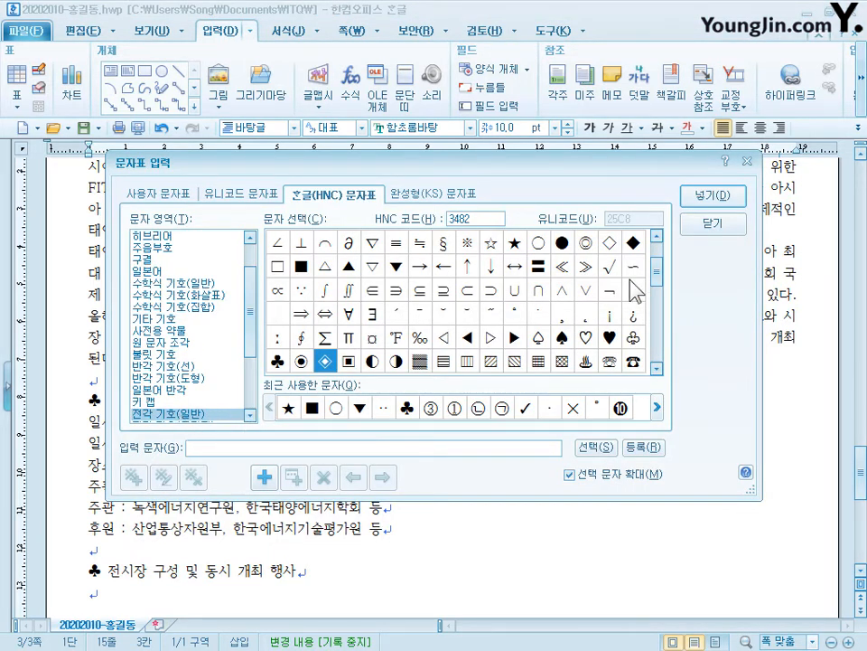
scroll(660, 301, down, 1)
scroll(663, 293, down, 1)
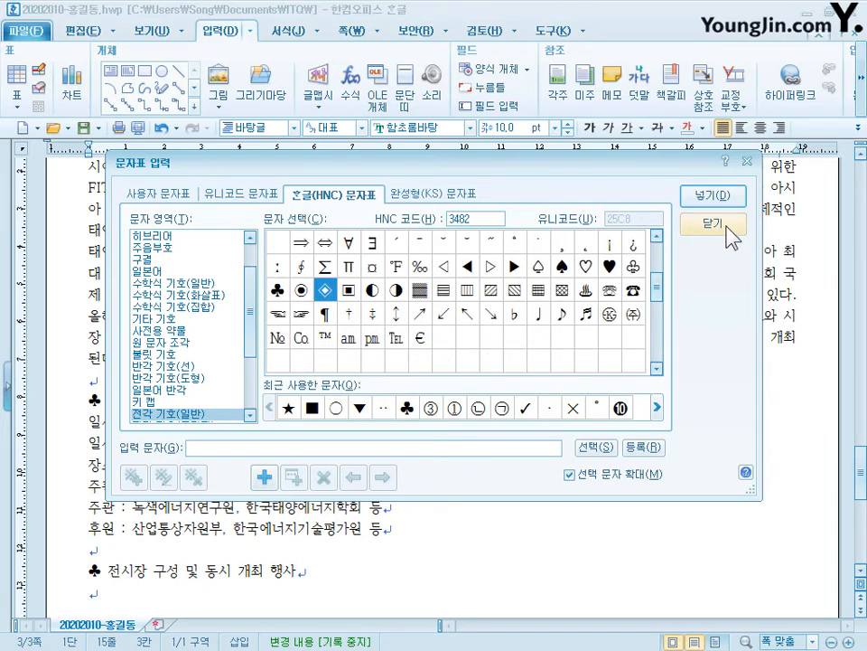
click(713, 222)
Set the font of the page 3 title "2018 세계 태양에너지 엑스포" to 돋움
scroll(280, 326, up, 3)
click(275, 298)
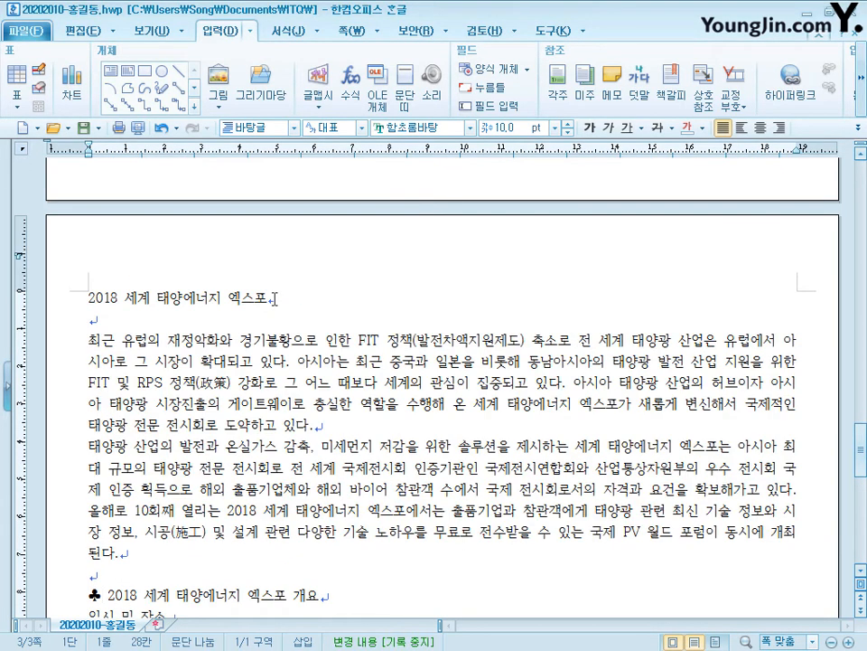
key(BackSpace)
drag(271, 298, 74, 301)
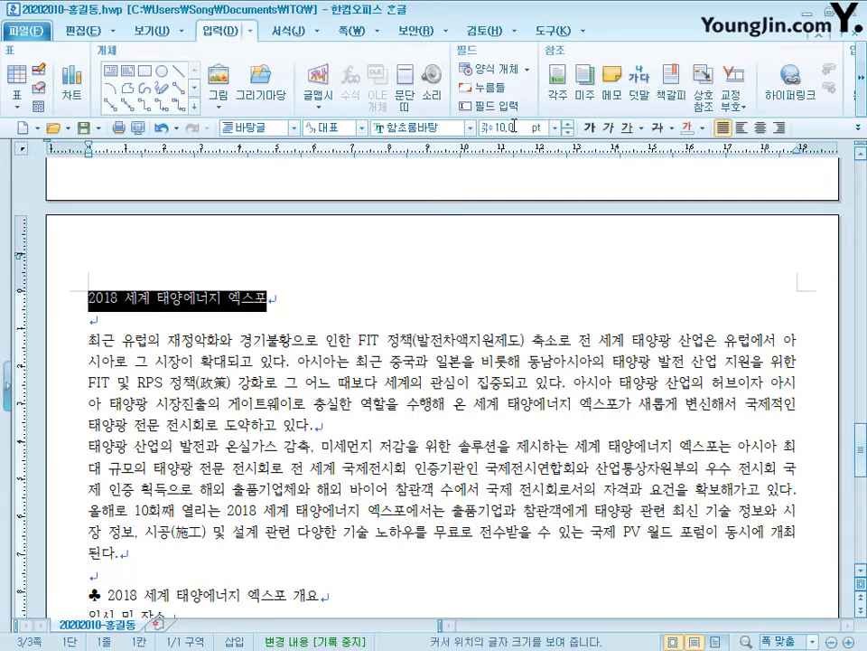
click(319, 127)
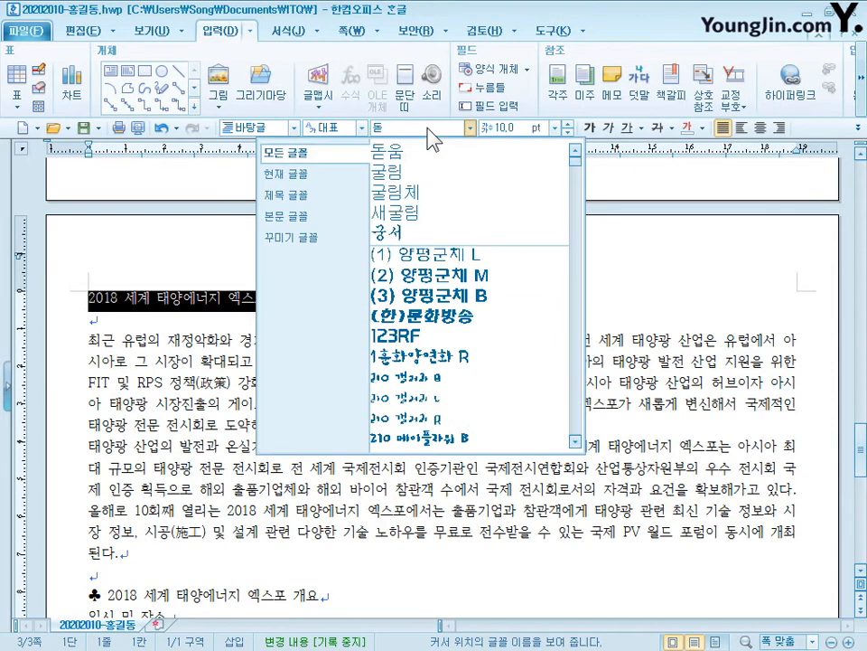
text(돋움)
key(Return)
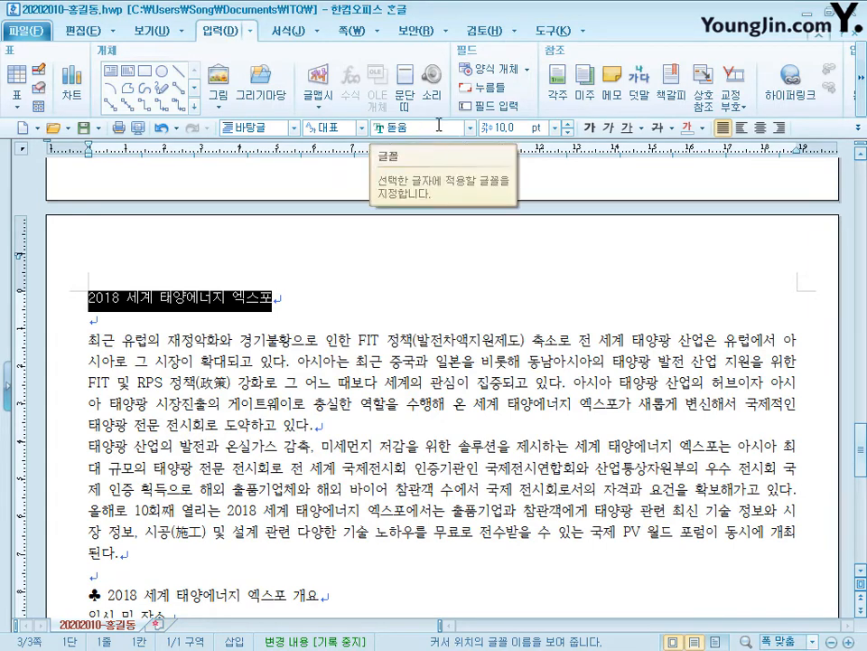
Make the page 3 title 18 pt, bold and centre-aligned
click(509, 127)
text(1)
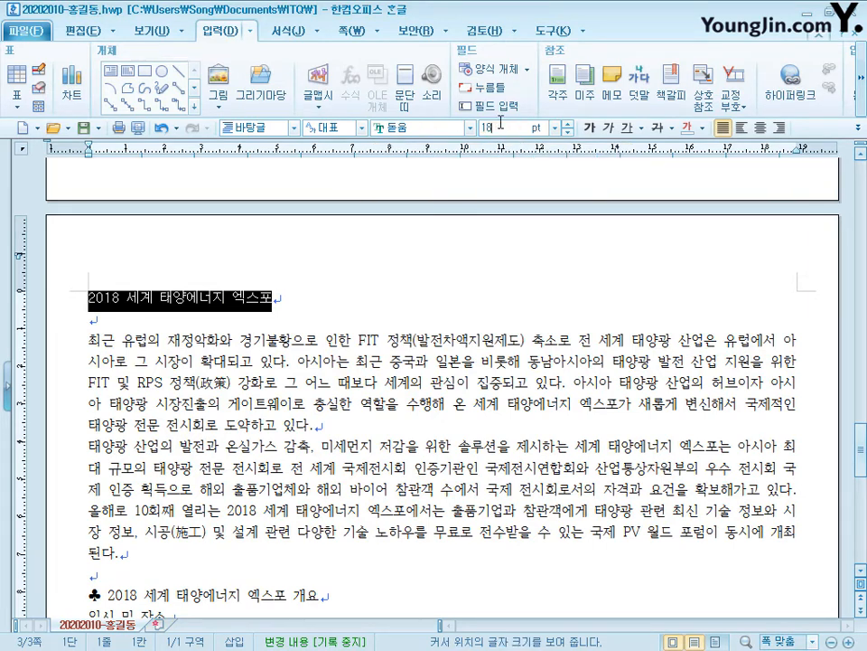
text(8)
key(Return)
click(589, 127)
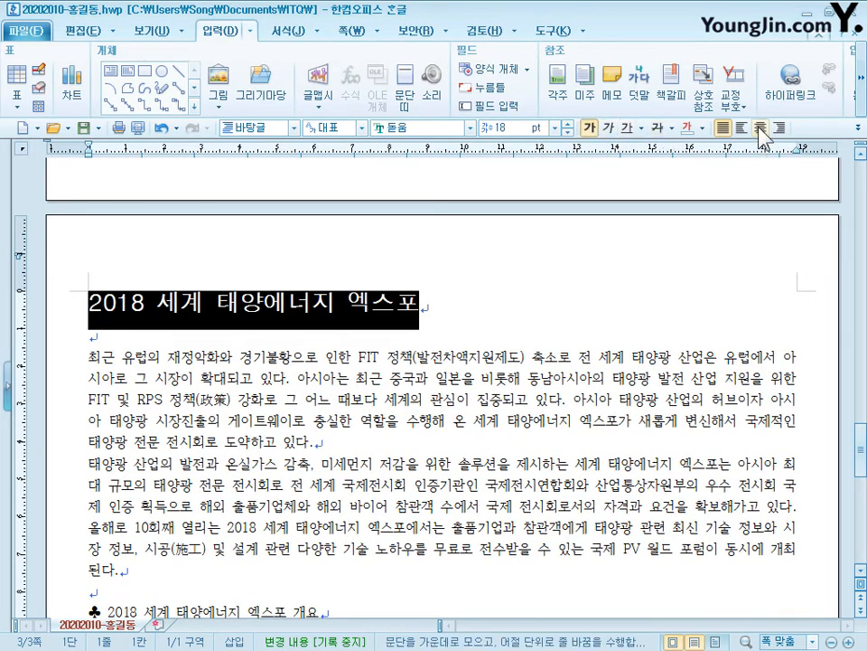
click(761, 128)
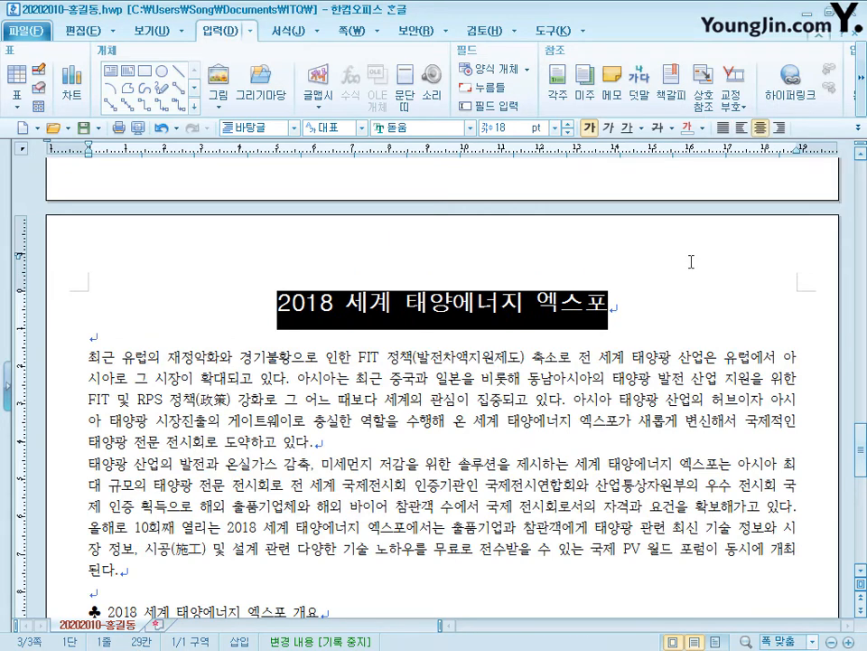
Show the control codes (조판 부호) to check the bookmark in front of the title, and hide them again
click(210, 237)
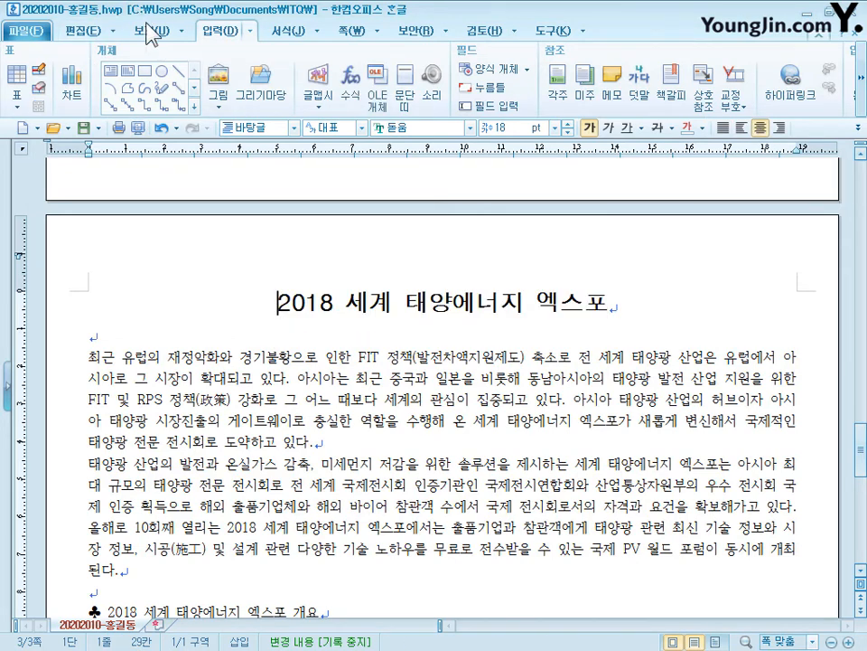
click(150, 34)
click(290, 88)
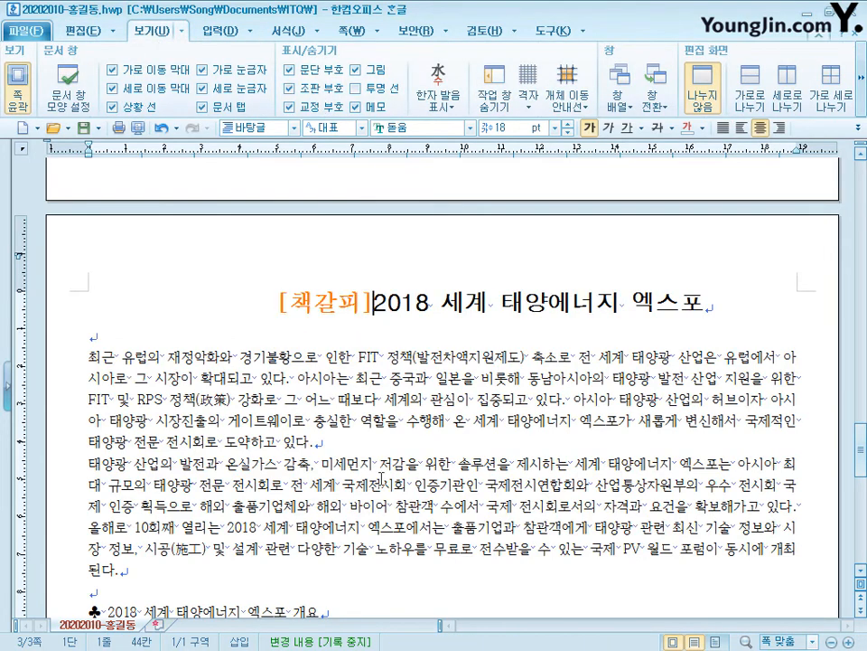
click(290, 88)
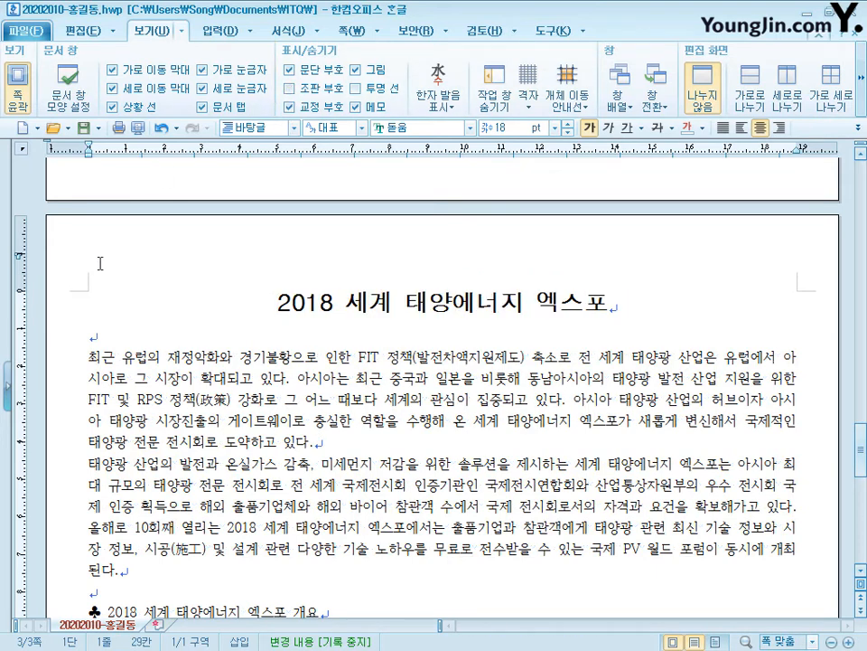
Add the ruby text (덧말) "태양광 전문 전시회" above the page 3 title
triple_click(202, 303)
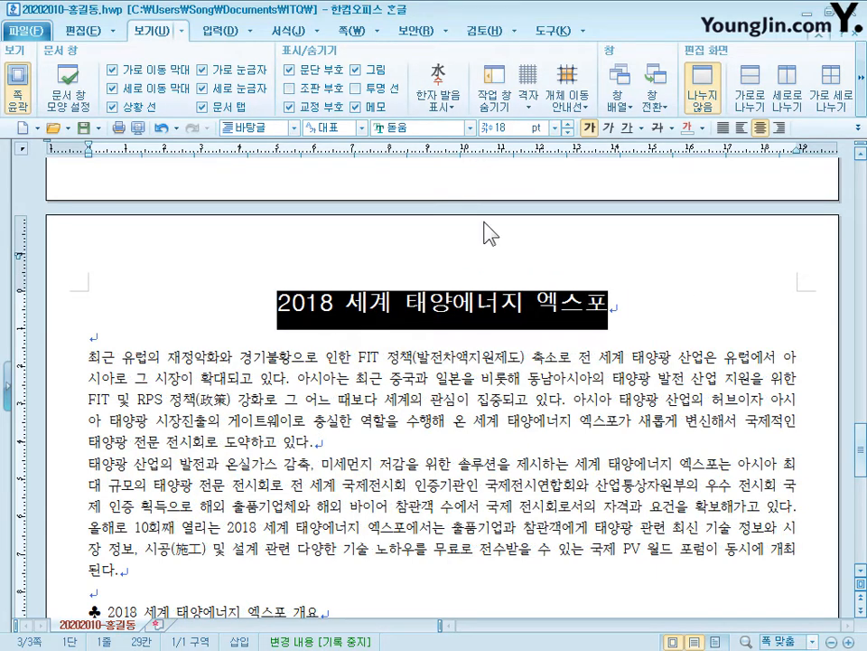
click(233, 32)
click(639, 79)
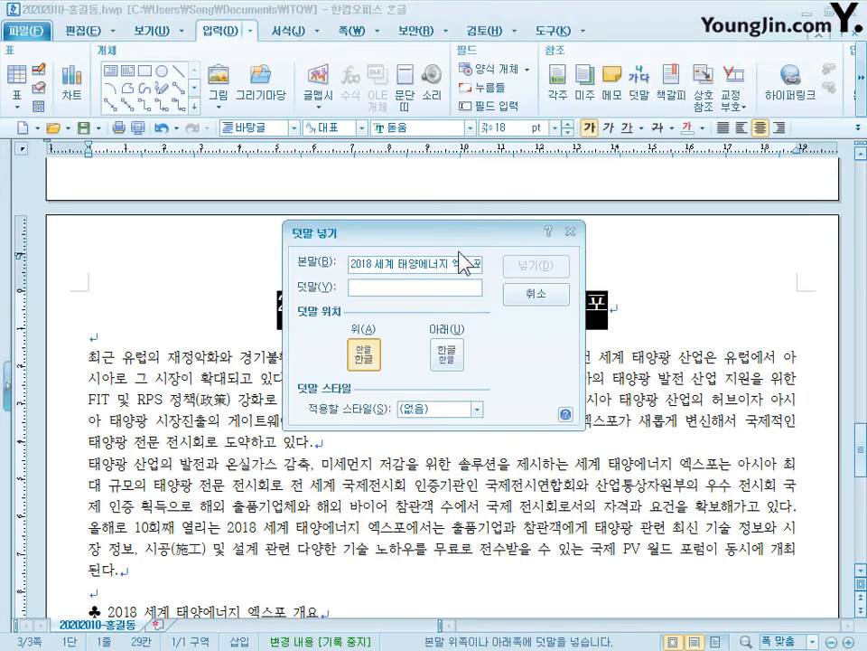
text(태양광 전문 전시회)
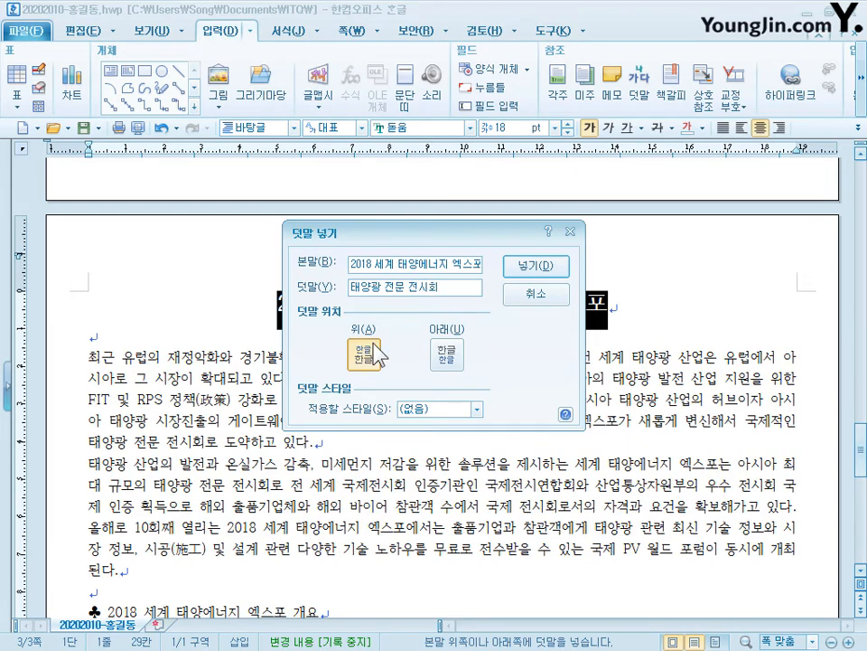
click(543, 272)
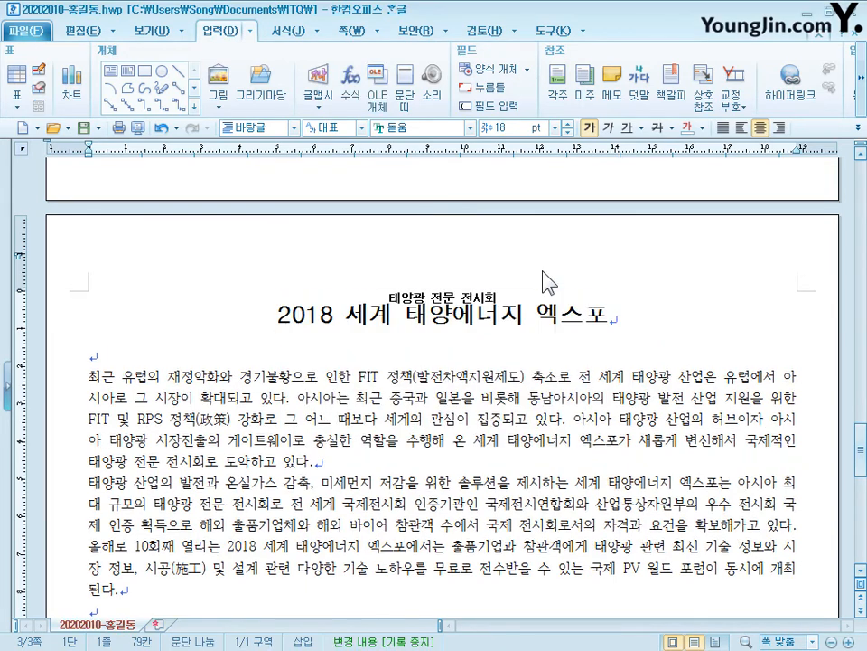
Create a header for both odd and even pages from the blank line under the title, with the text "신재생에너지"
click(136, 358)
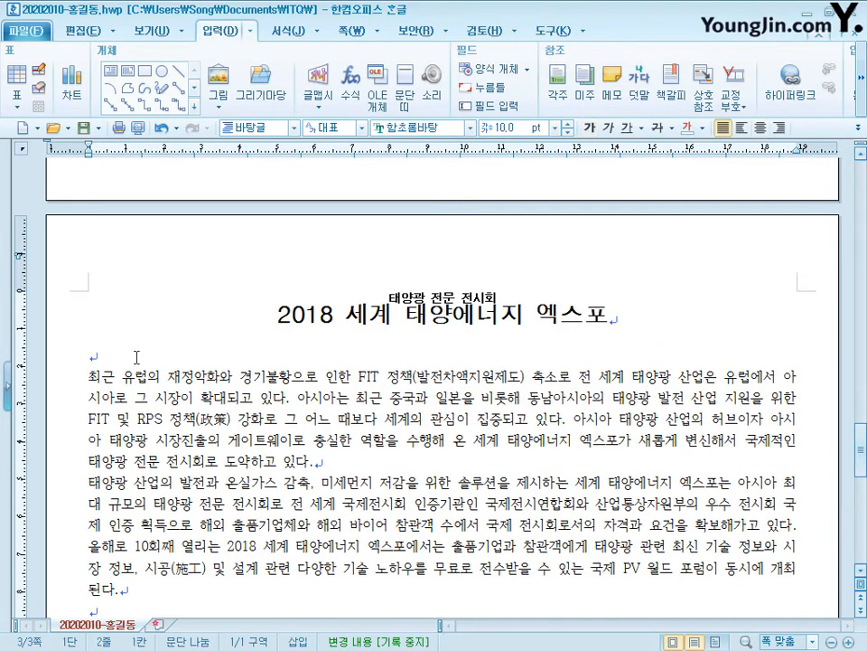
click(380, 31)
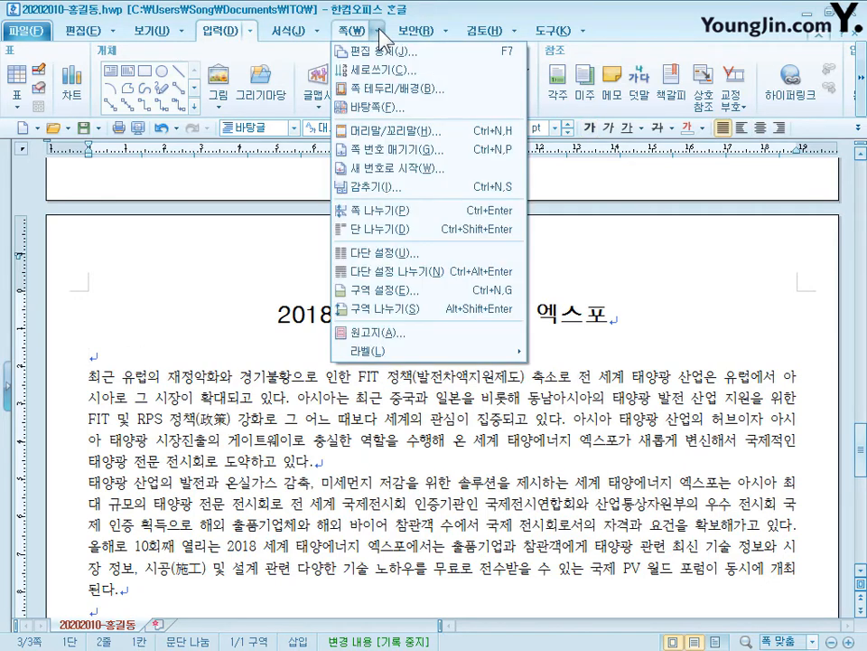
click(371, 131)
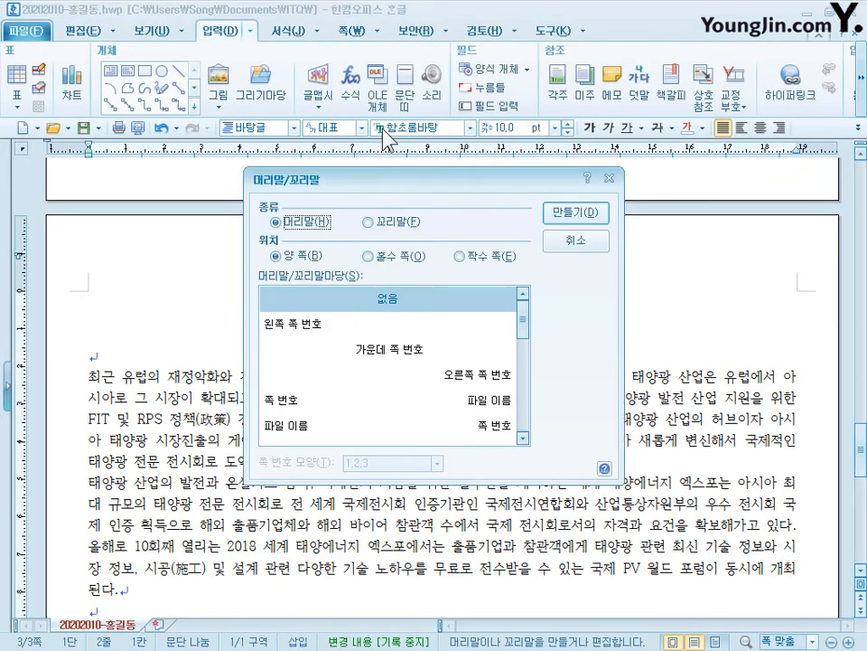
click(578, 213)
text(신재생에너지)
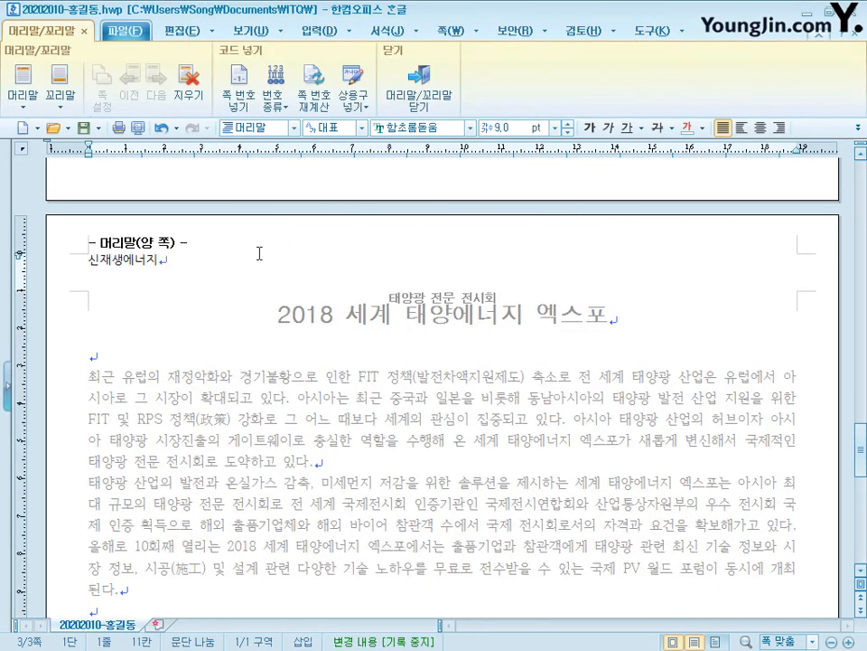
Right-align the header text, format it in 굴림 10 pt, and close header editing
drag(259, 253, 91, 259)
key(ctrl+shift+r)
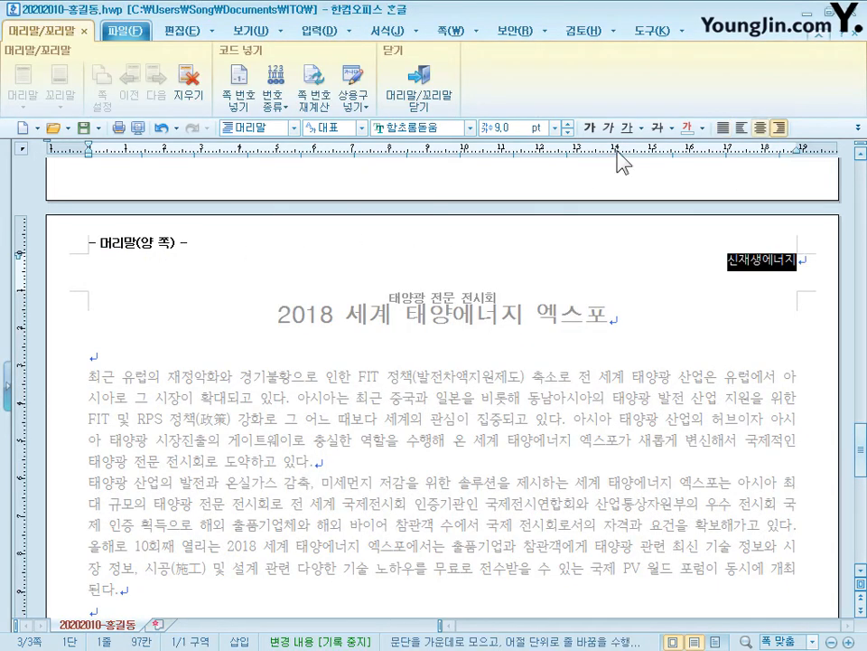
click(434, 129)
text(굴림)
key(Return)
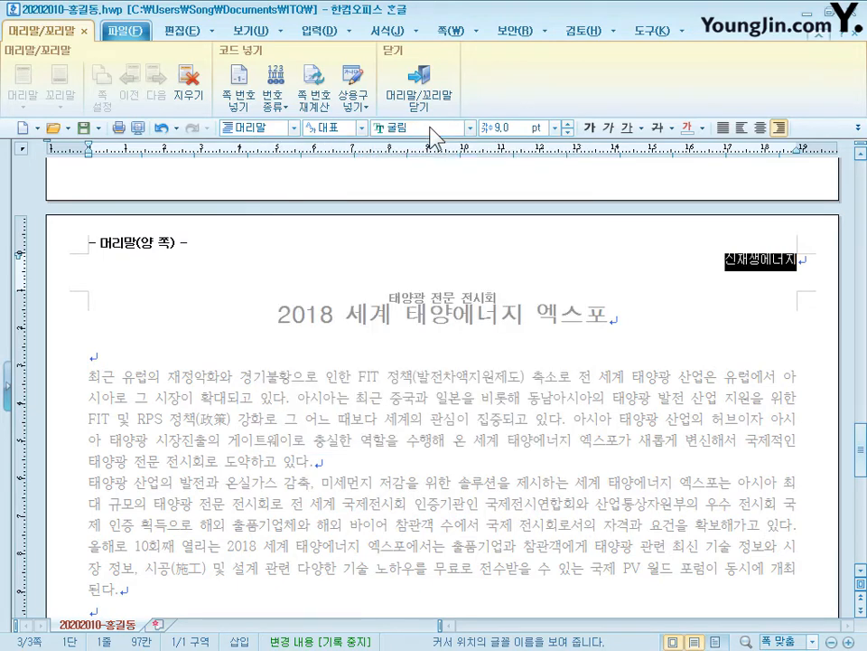
click(566, 126)
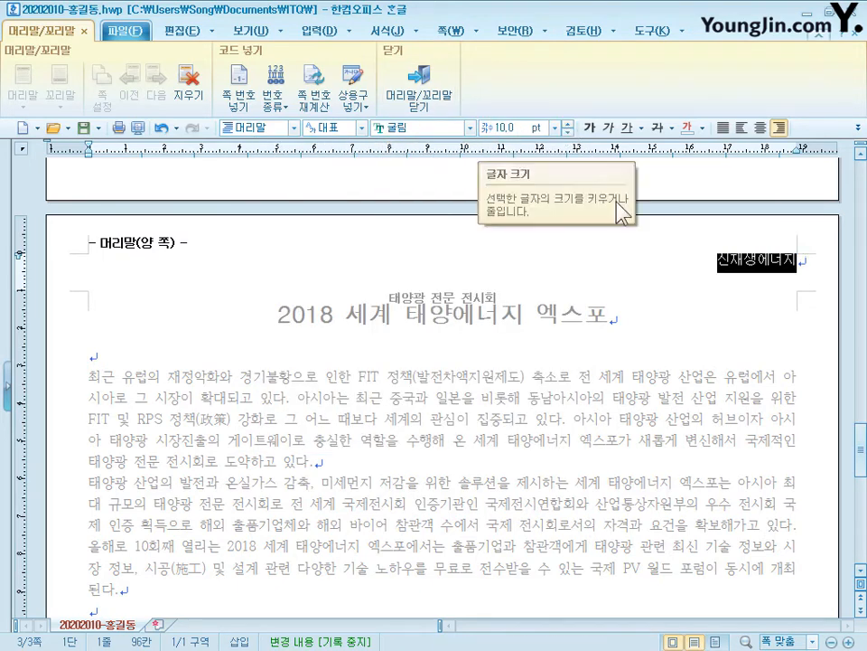
click(446, 109)
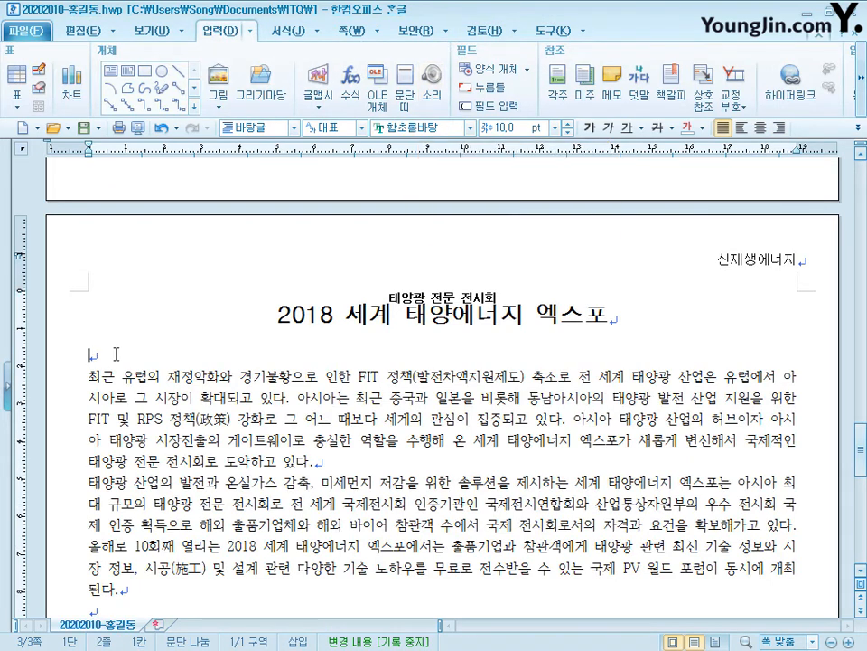
Show the control codes to check where the header and ruby text codes are placed, and hide them again
click(152, 31)
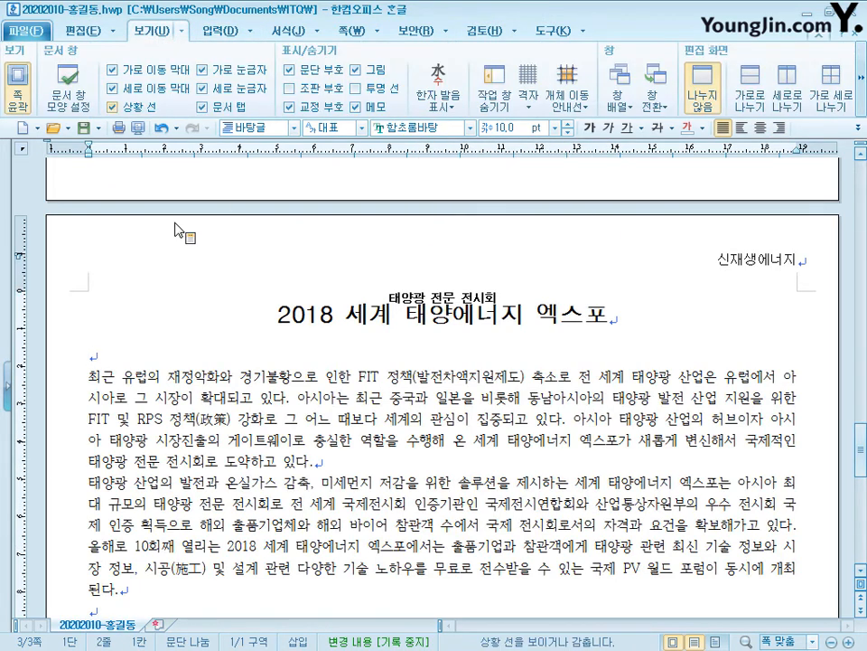
click(289, 88)
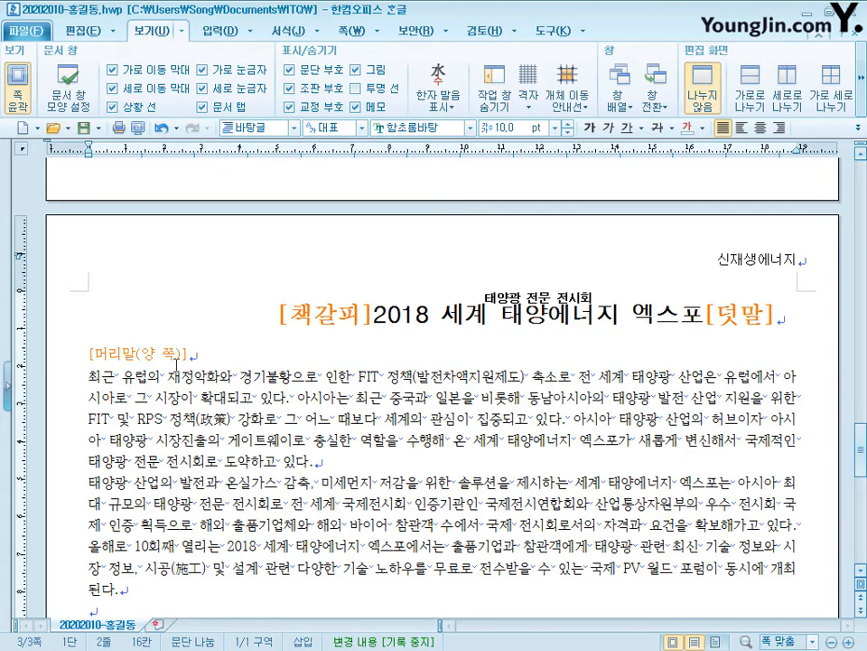
drag(206, 357, 55, 363)
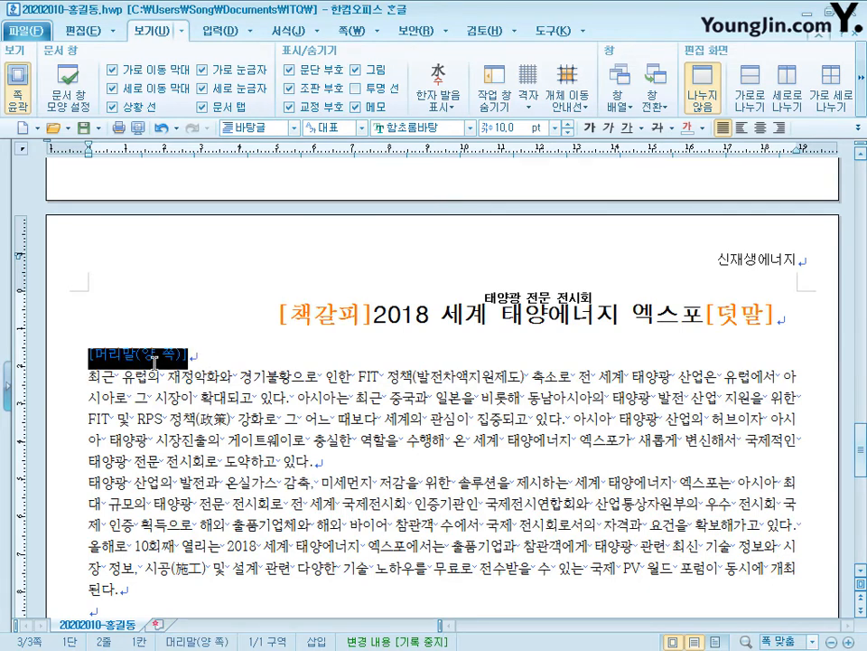
click(290, 89)
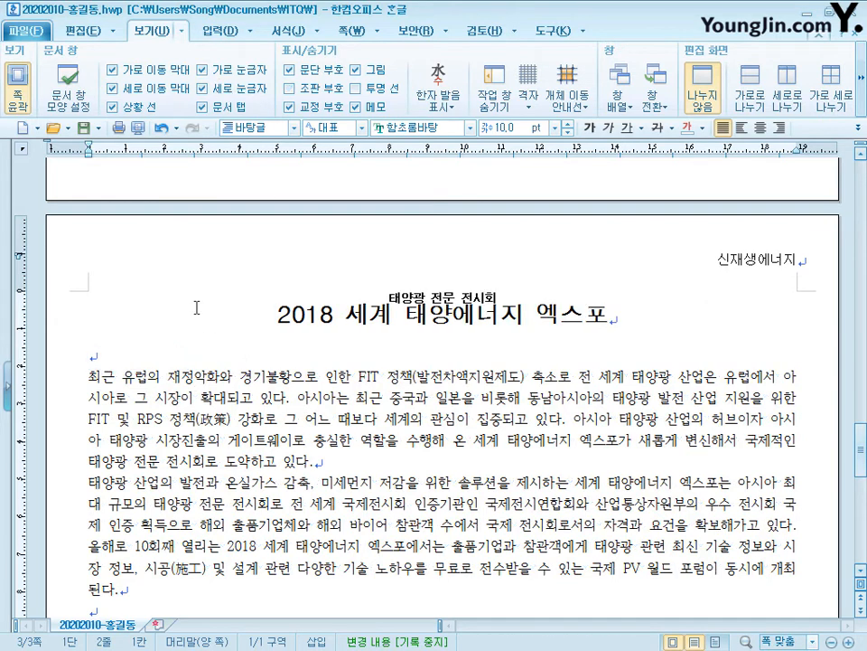
Indent the start of the article's second paragraph, "태양광 산업의 발전과", by one space
click(89, 376)
scroll(139, 402, down, 2)
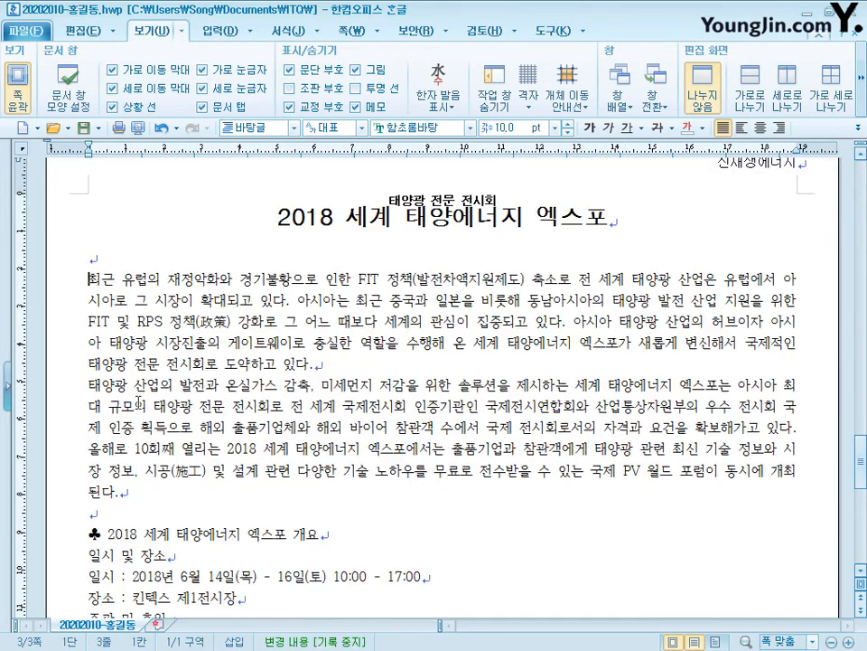
click(88, 384)
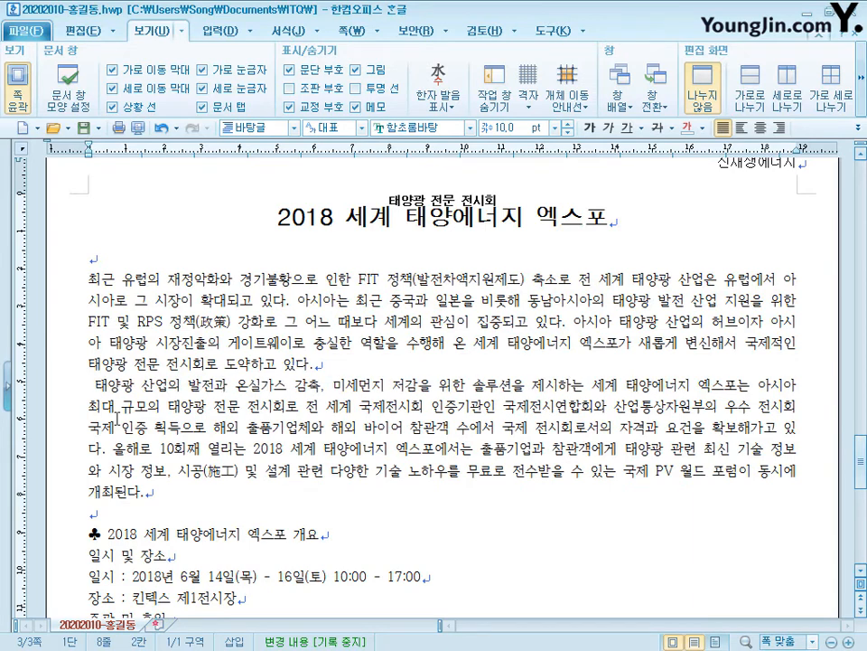
Remove the leading space from the article's second paragraph and apply a first-line indent (들여쓰기) to both body paragraphs
key(BackSpace)
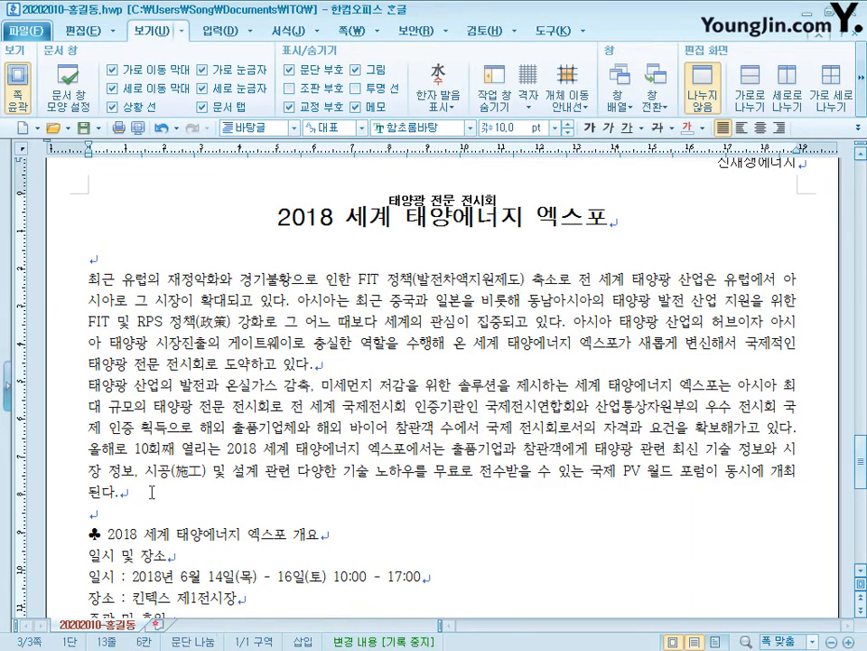
drag(147, 491, 81, 290)
right_click(381, 267)
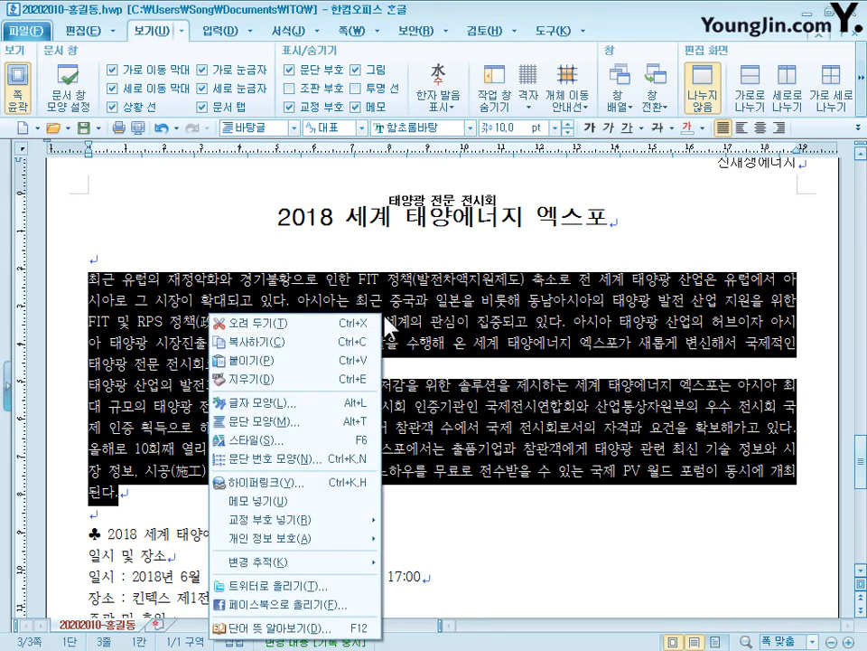
click(425, 365)
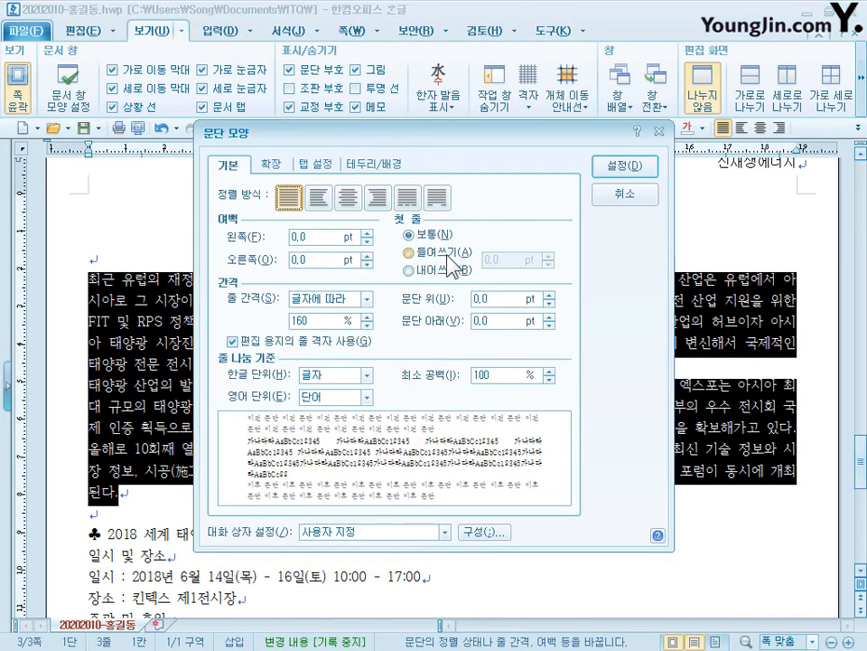
click(425, 253)
click(627, 167)
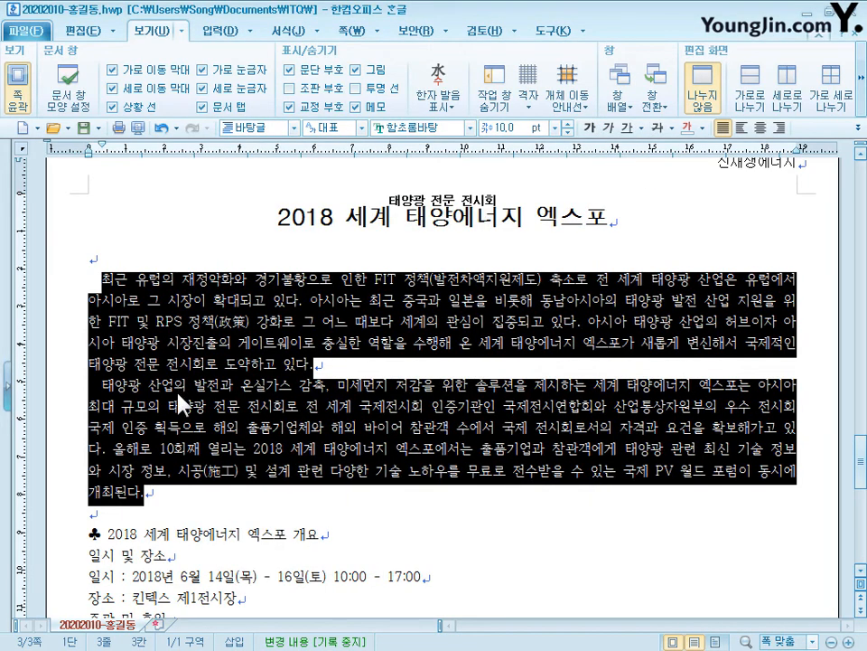
click(99, 280)
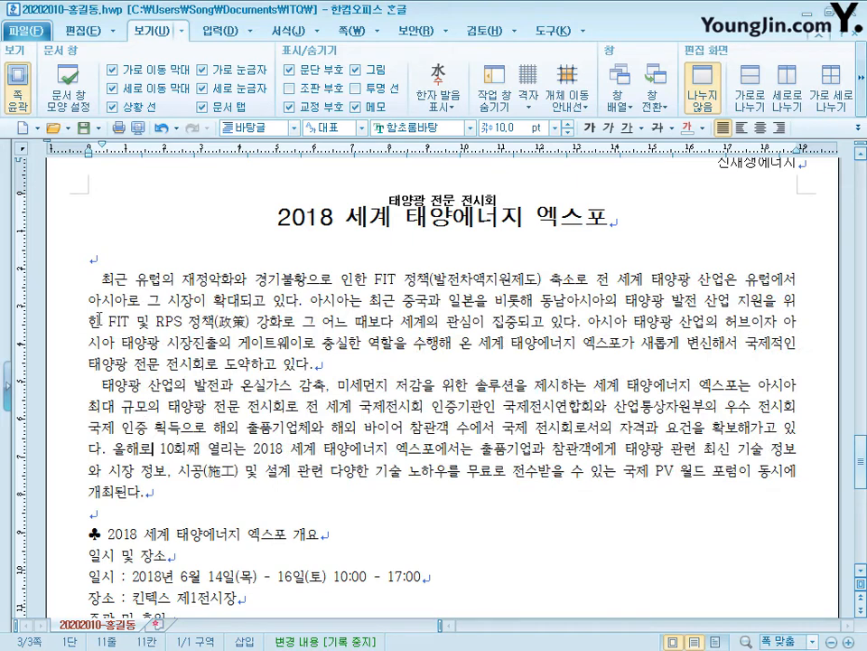
Decorate the first letter "최" of the article as a two-line drop cap in 궁서 with a yellow fill
click(103, 279)
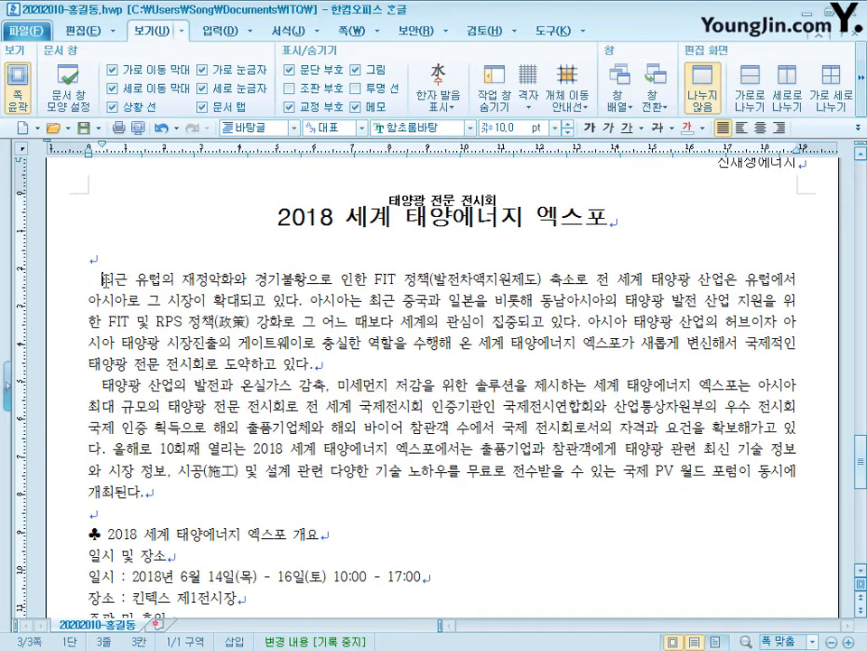
click(289, 30)
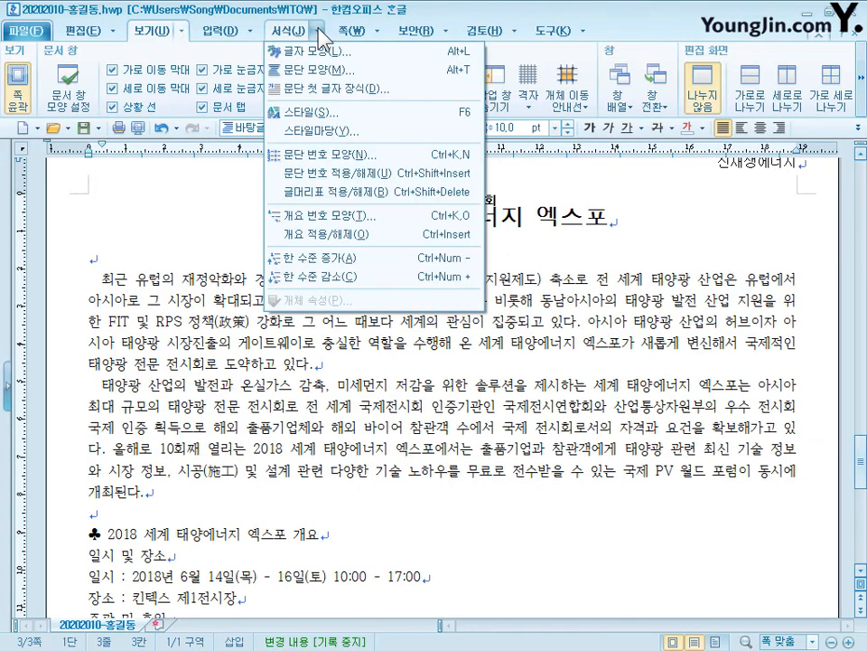
click(331, 92)
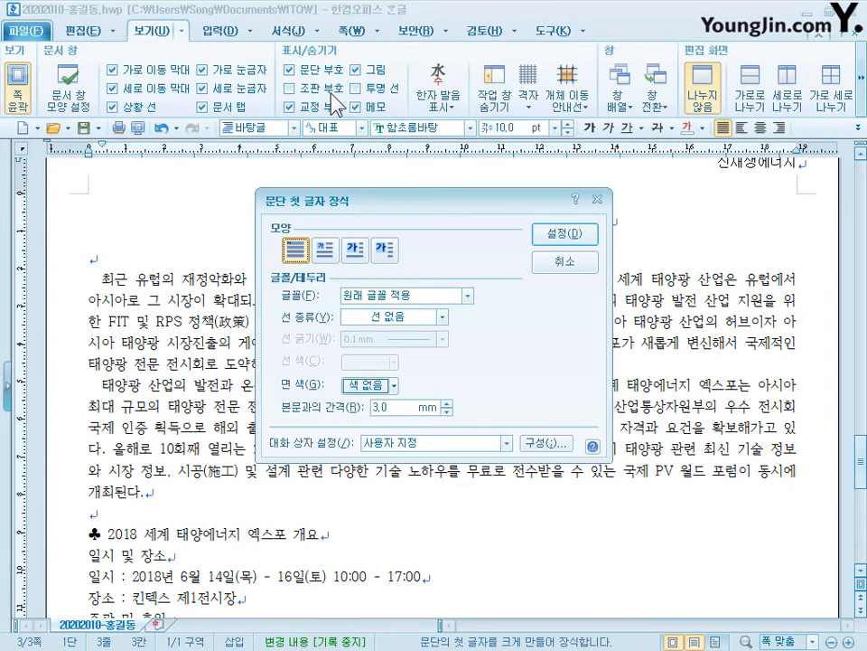
click(427, 297)
click(427, 296)
scroll(427, 296, down, 3)
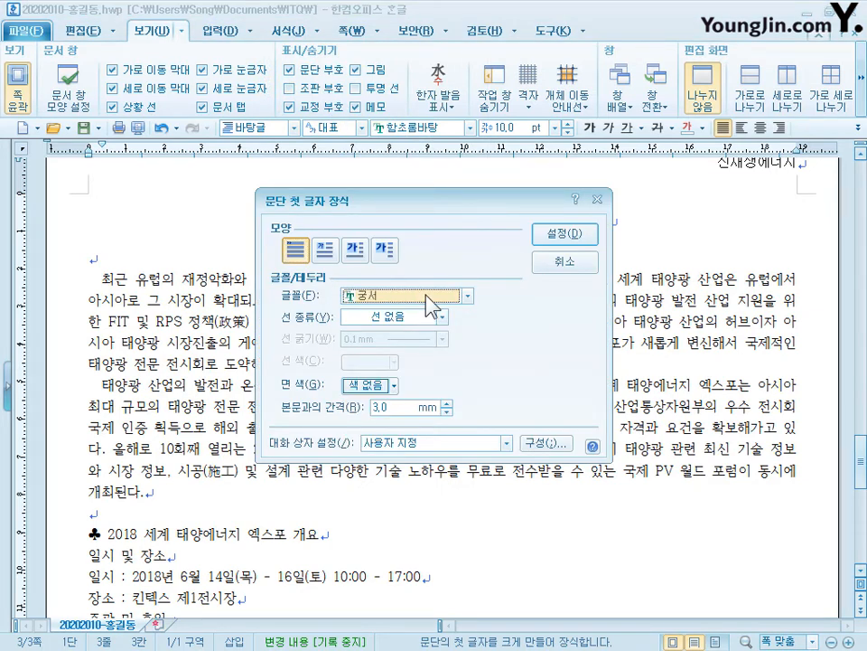
click(370, 385)
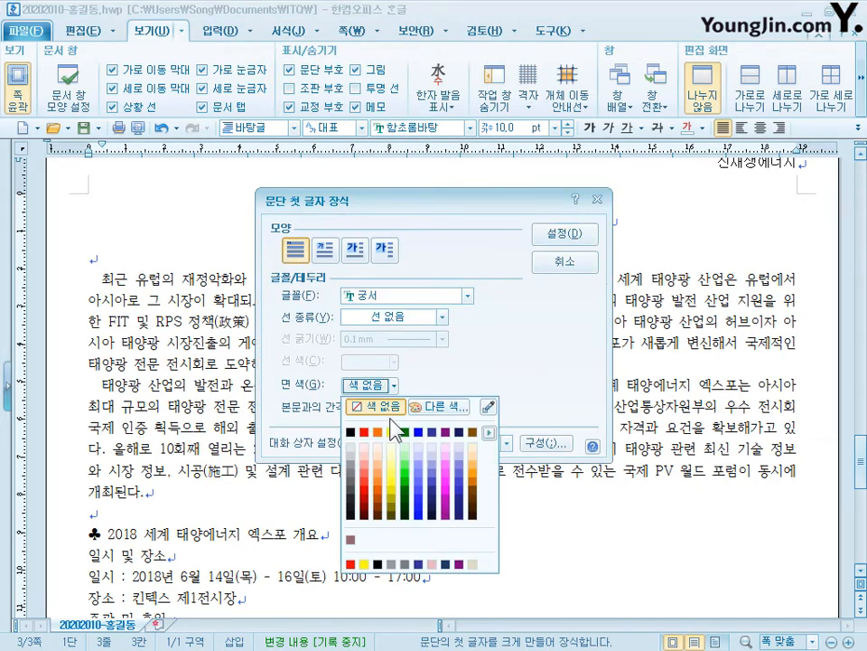
click(354, 481)
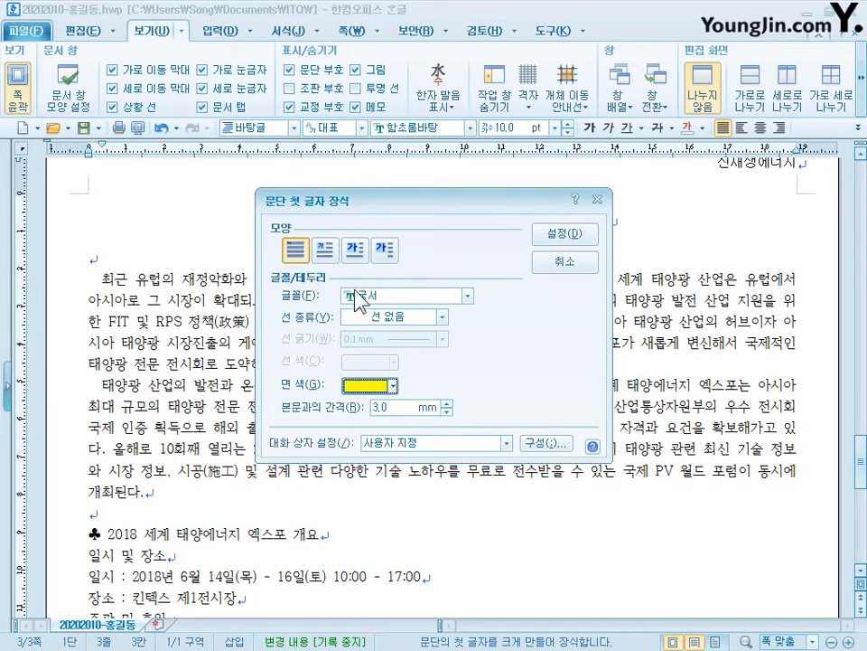
click(323, 255)
click(555, 234)
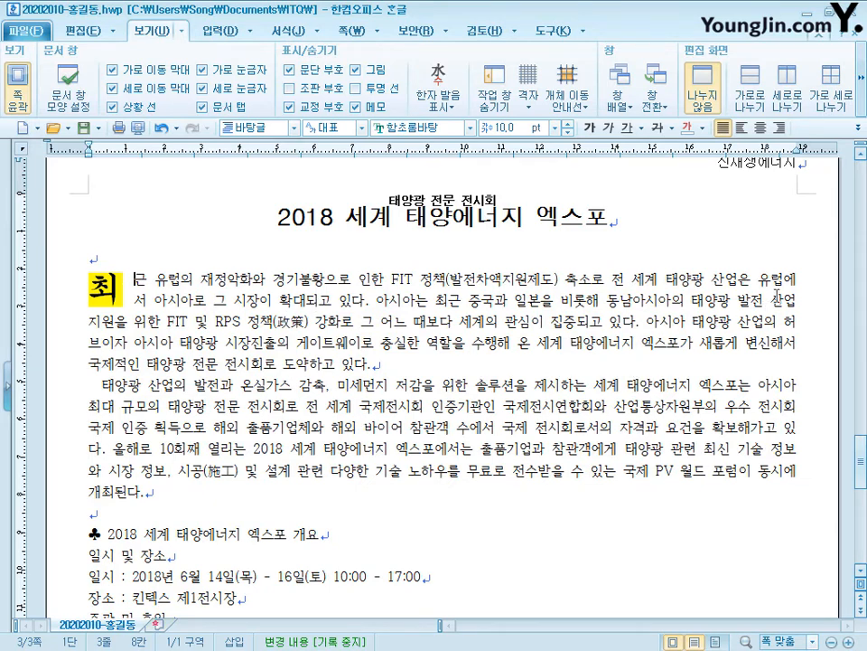
Insert a footnote after "RPS" with the text "대규모 발전 사업자에게 신재생에너지를 이용한 발전을 의무화한 제도"
click(241, 322)
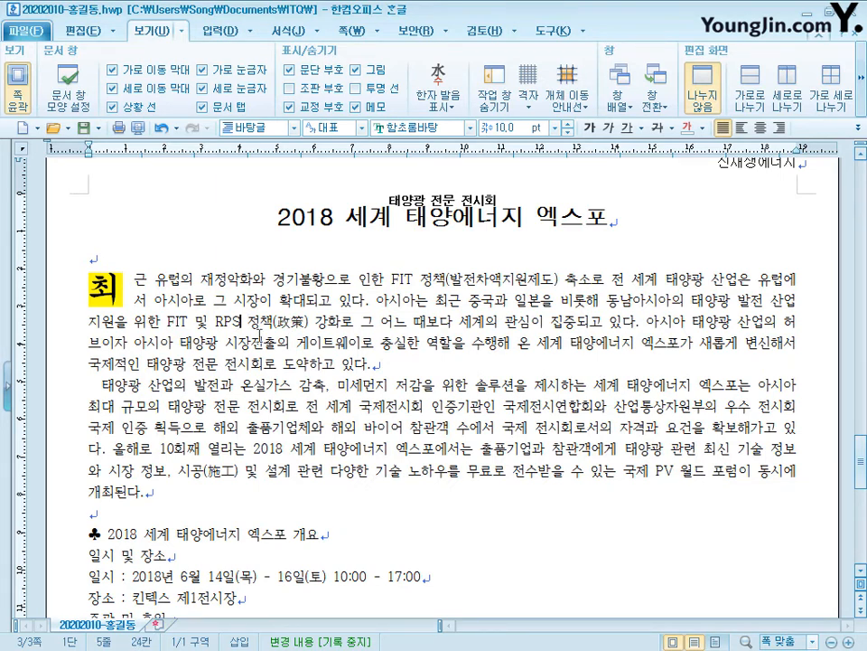
click(236, 326)
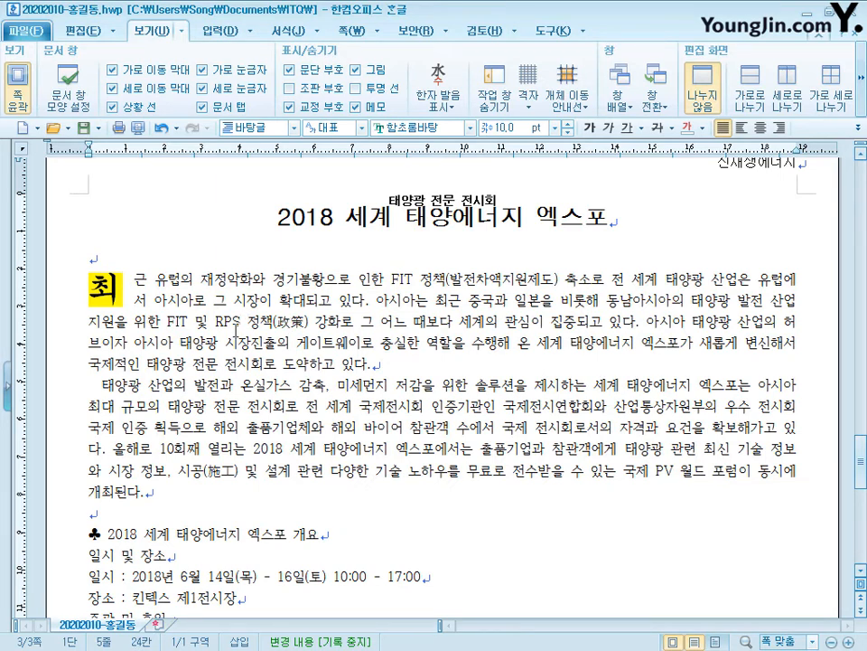
click(227, 34)
click(553, 92)
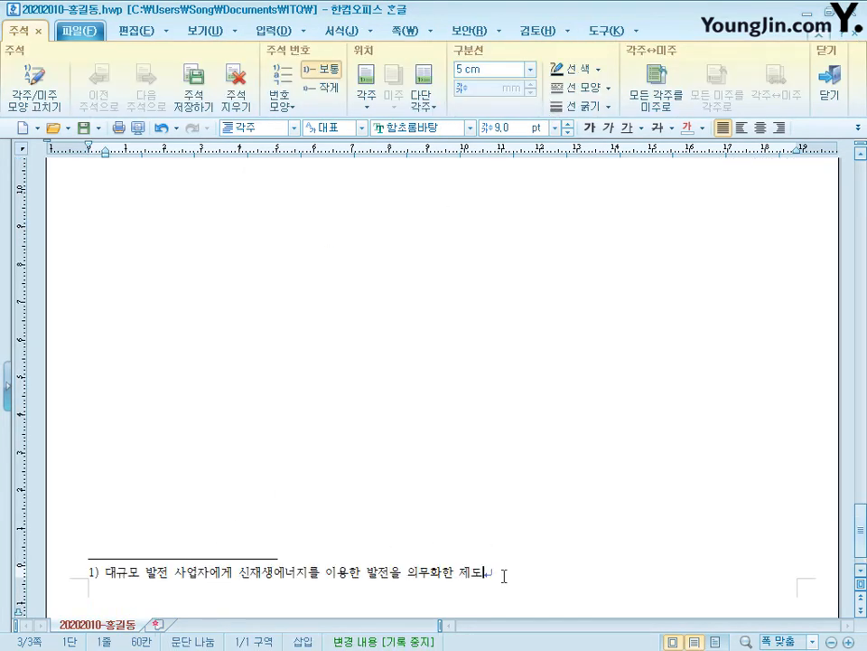
key(Return)
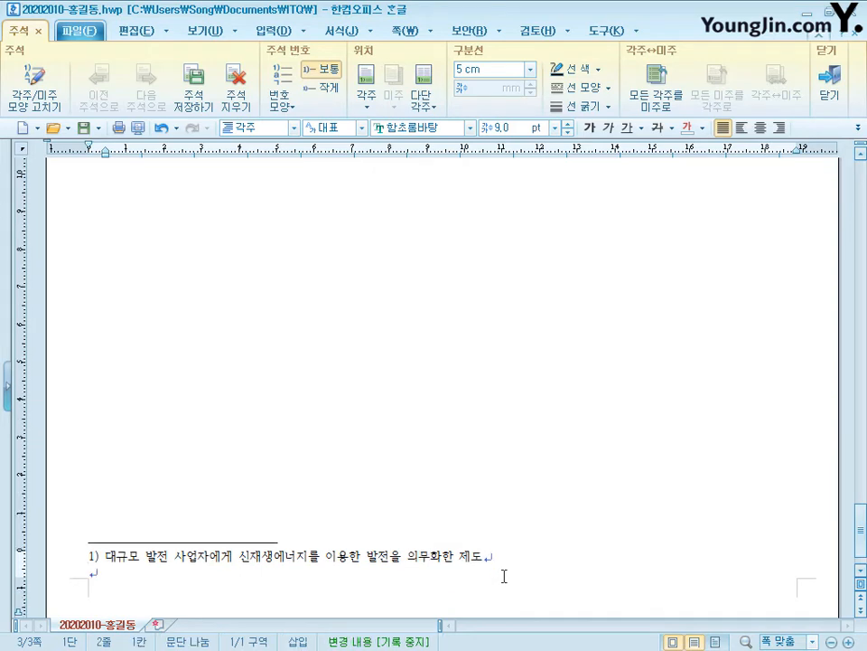
key(BackSpace)
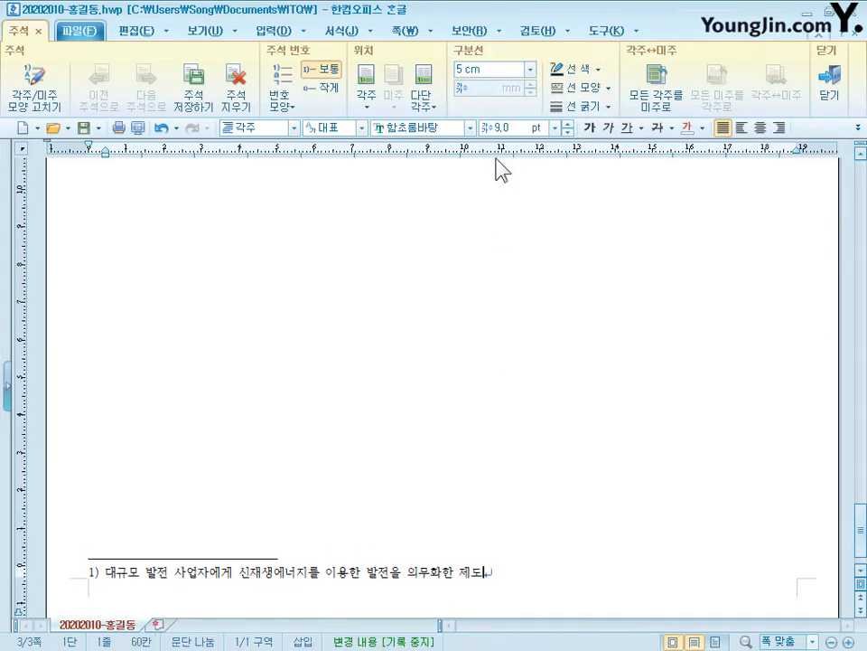
Change the footnote number format to Ⓐ,Ⓑ,Ⓒ and close footnote editing
click(43, 98)
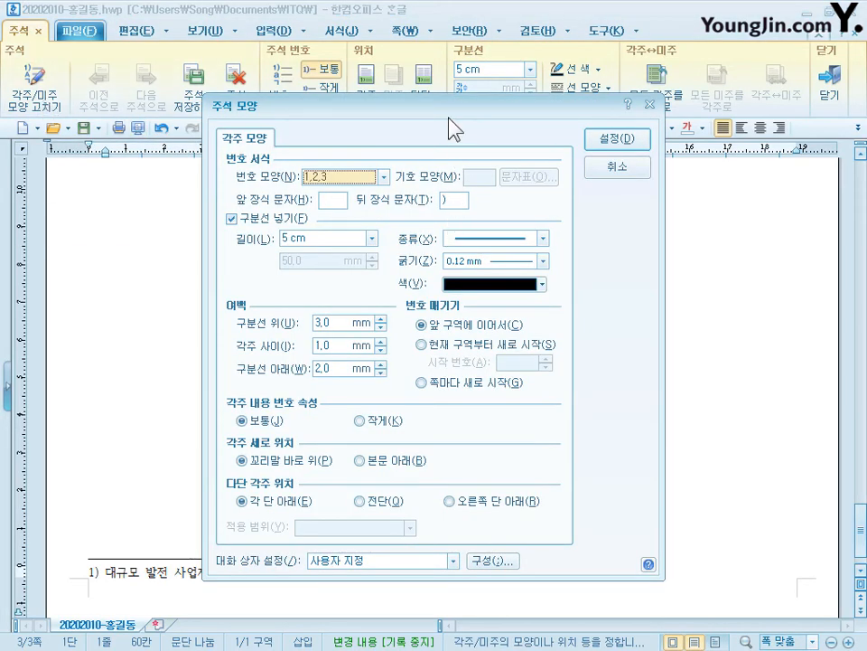
drag(449, 117, 415, 74)
click(349, 133)
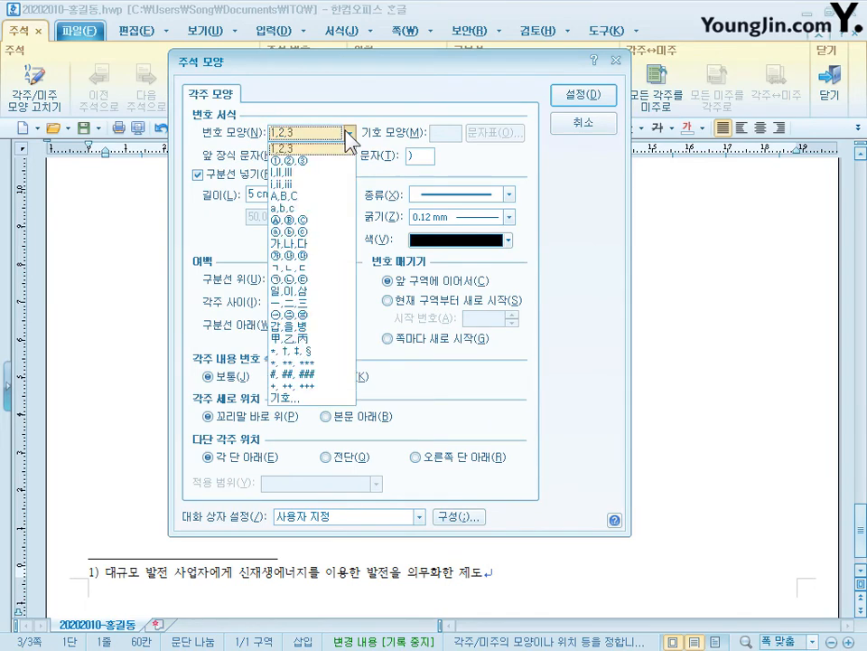
click(328, 217)
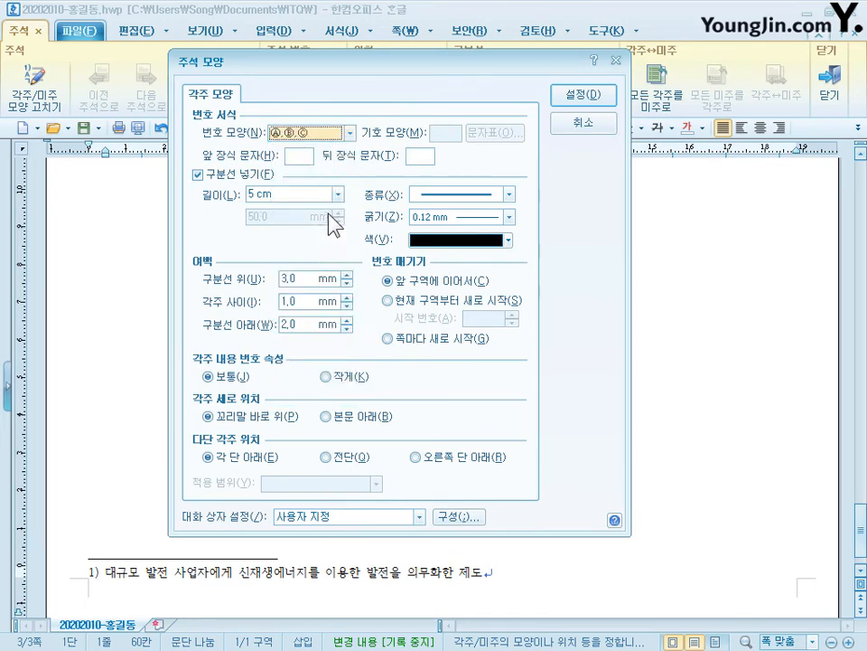
click(609, 94)
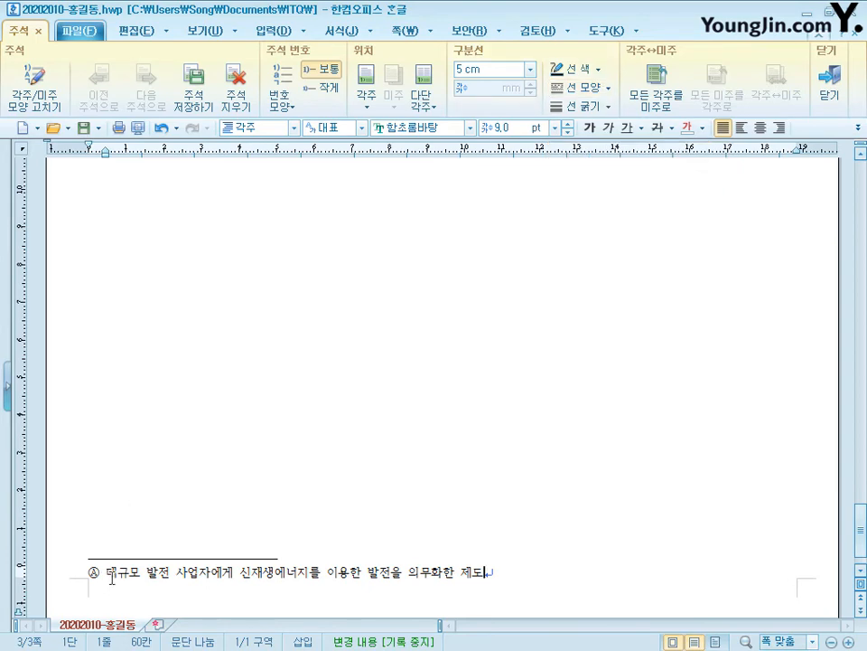
click(829, 80)
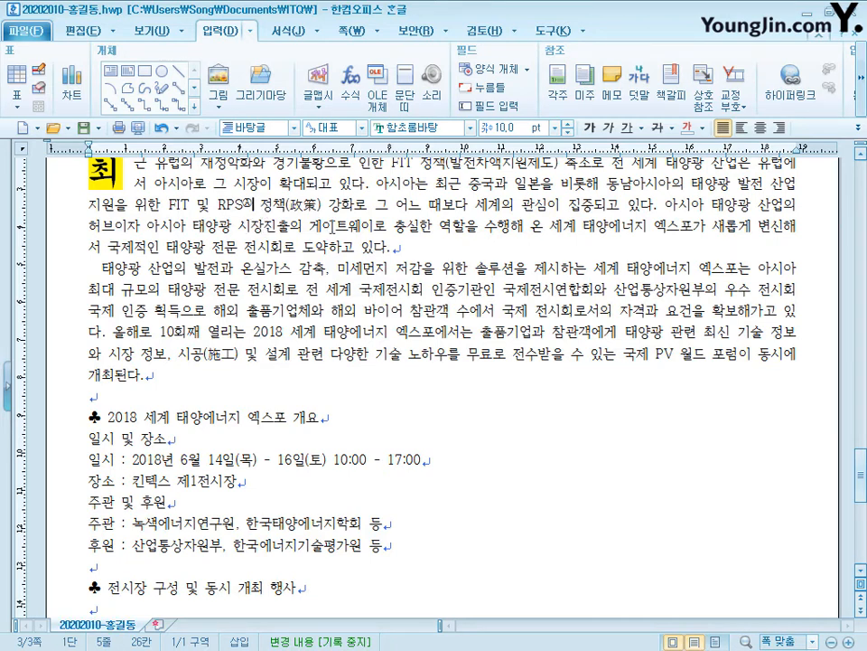
Insert the picture 그림4.jpg from the Picture folder into the article, embedded in the document
click(221, 79)
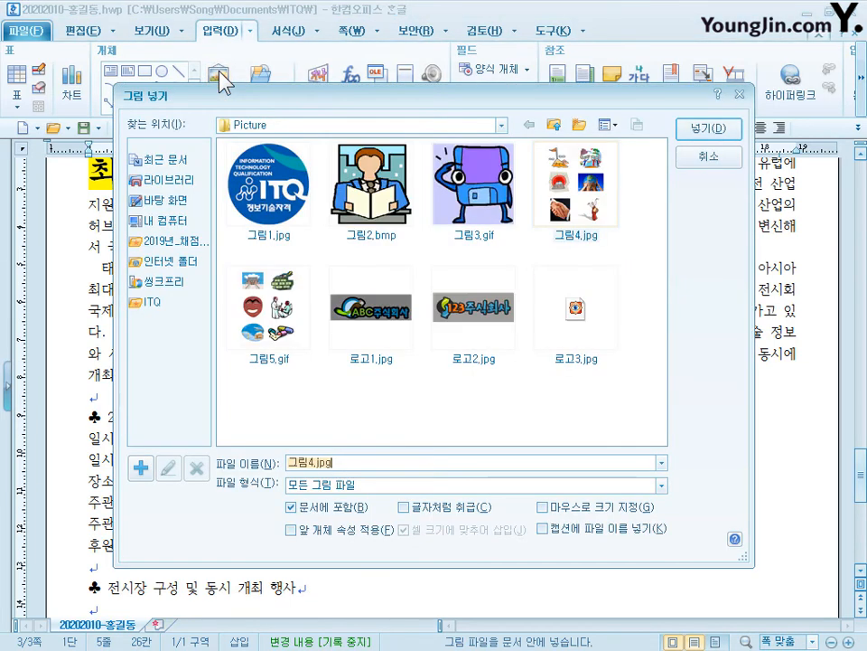
click(574, 231)
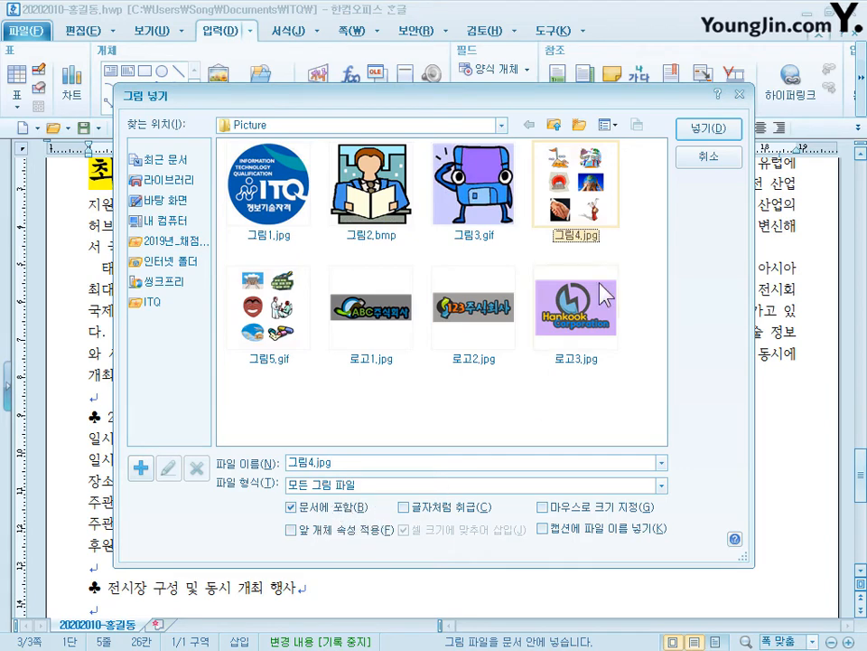
click(714, 131)
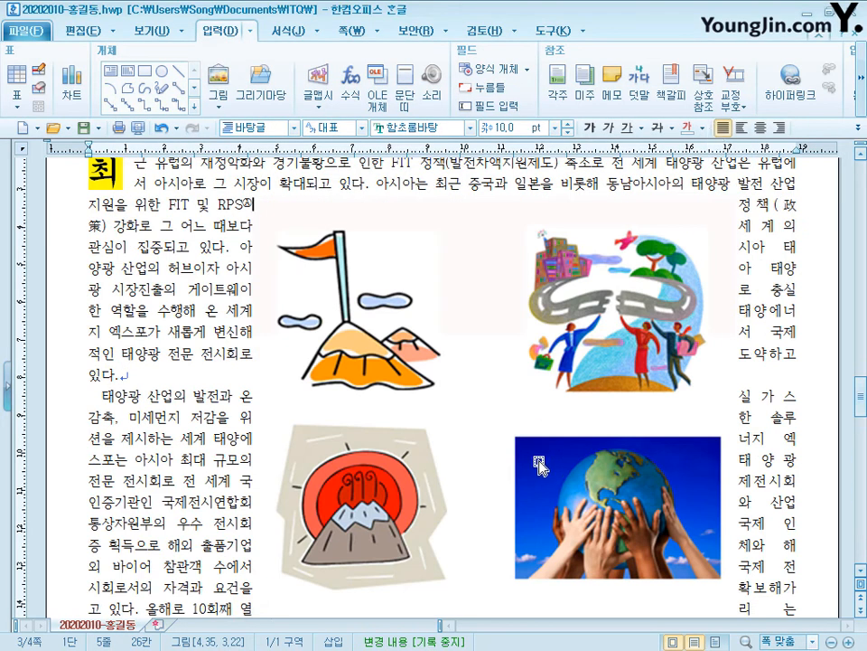
Crop the inserted picture to the illustration of people beneath the broken road and city
click(540, 384)
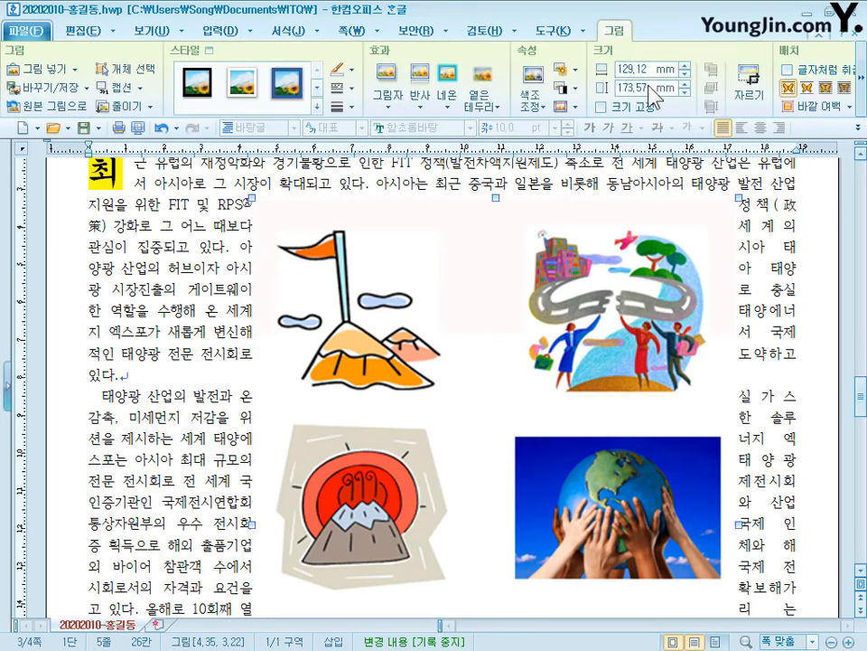
click(748, 81)
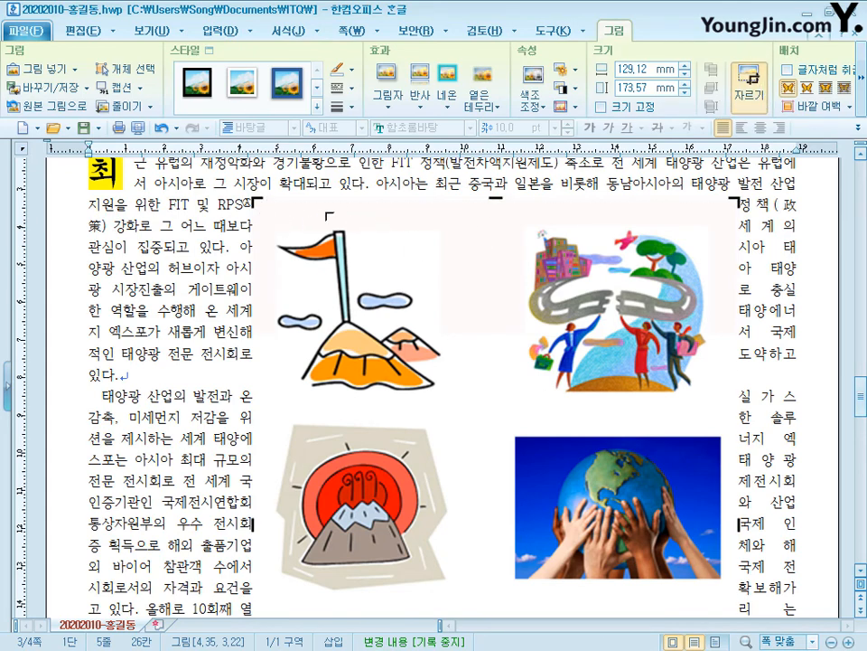
drag(329, 216, 492, 214)
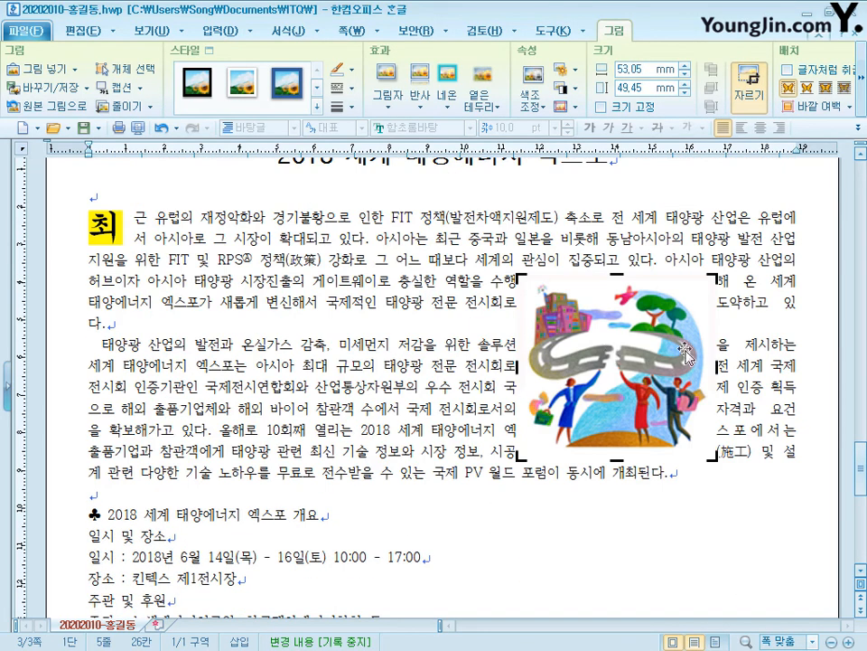
click(759, 346)
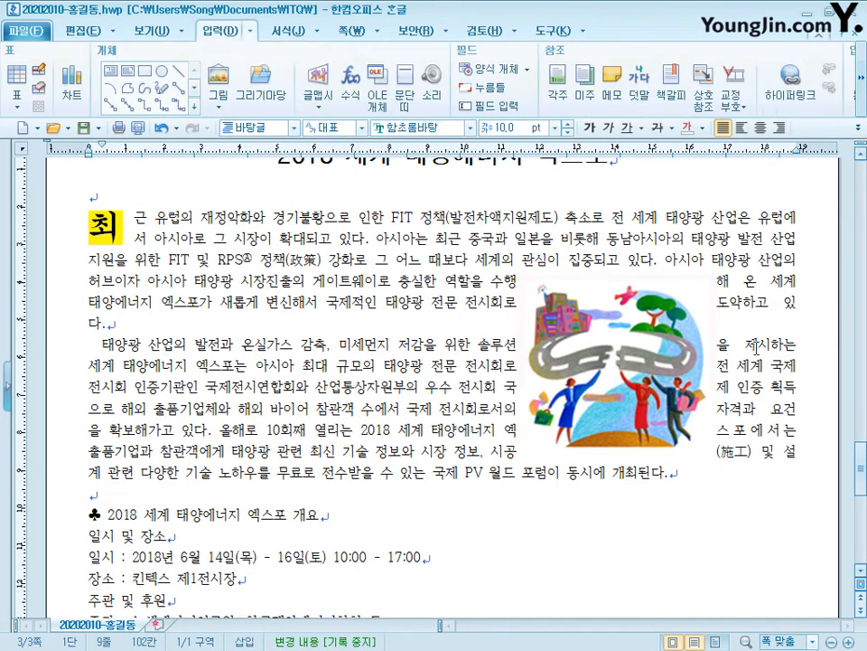
Set the cropped picture's width and height to 40 mm each and lock its size
double_click(651, 367)
click(215, 158)
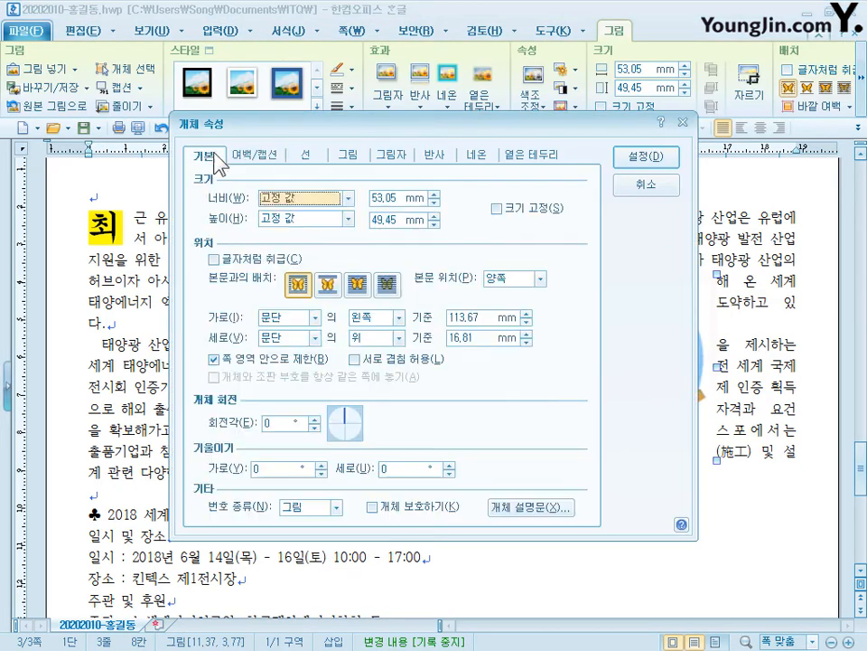
key(Tab)
text(40)
key(Tab)
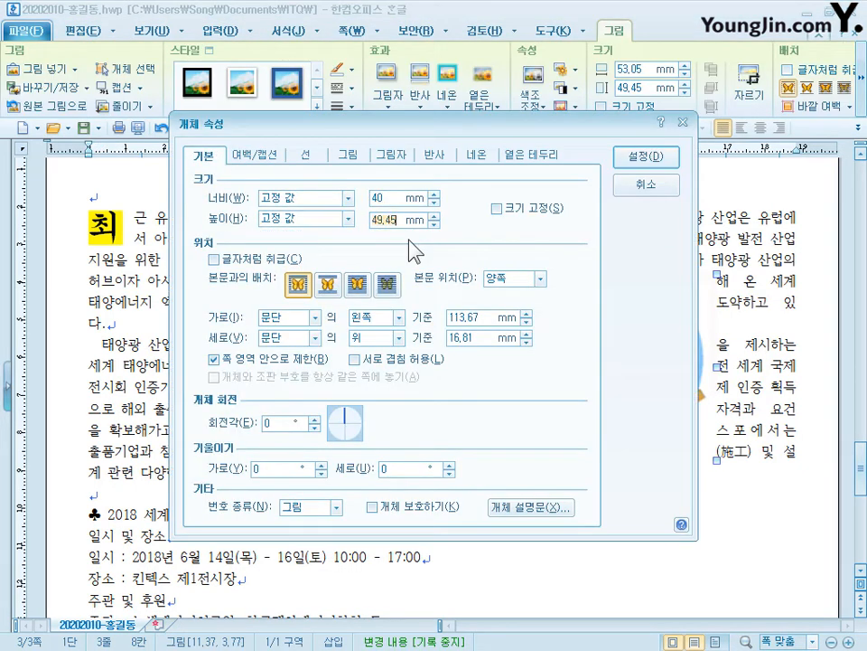
text(40)
click(496, 208)
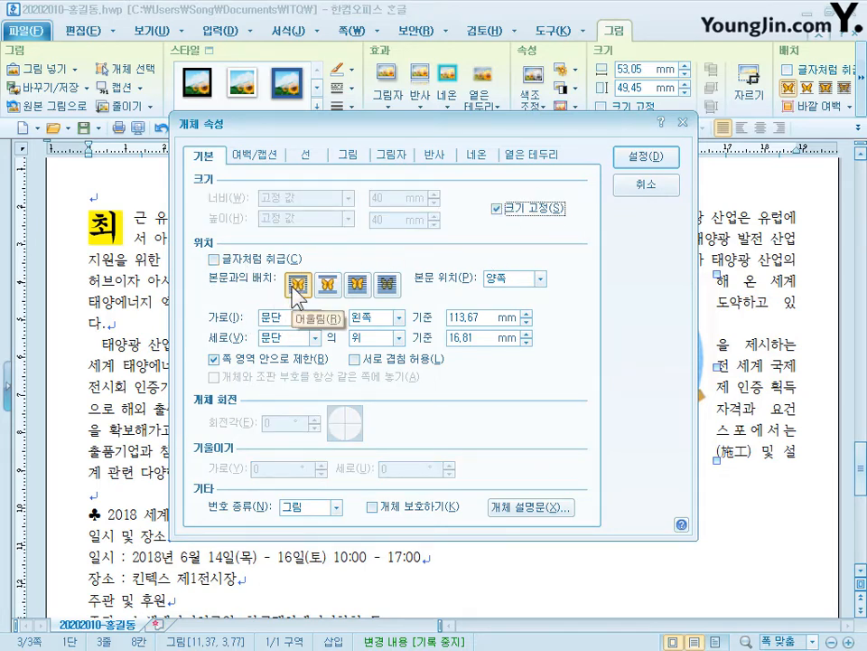
Give the picture a 2 mm left outer margin and move it to the right edge beside the article's opening lines
click(254, 155)
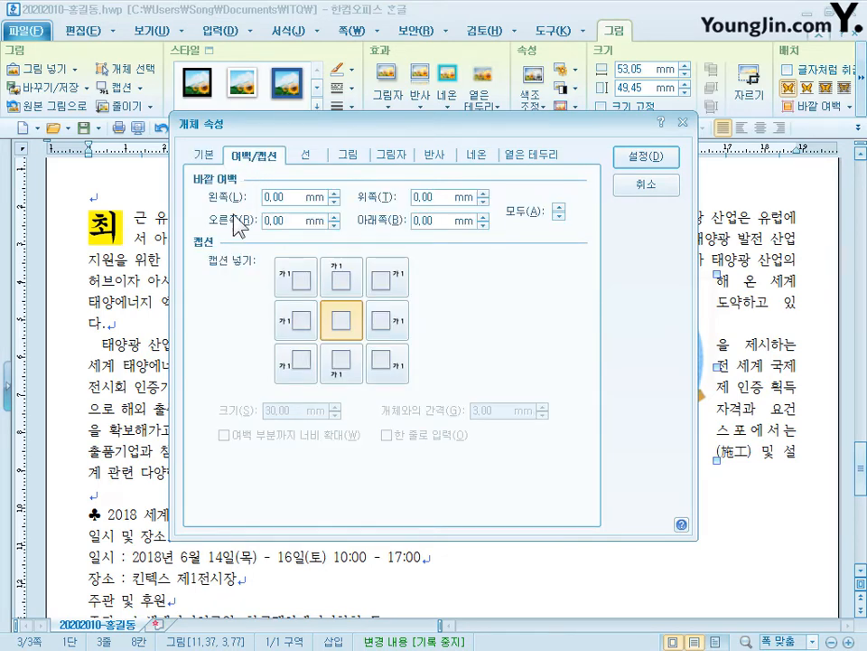
click(334, 192)
click(334, 194)
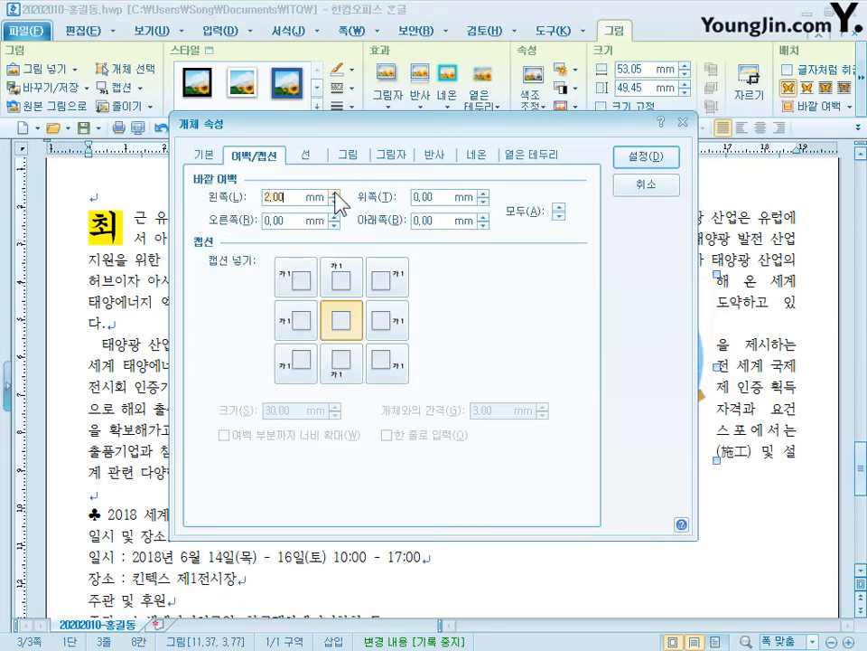
click(653, 163)
drag(604, 376, 739, 315)
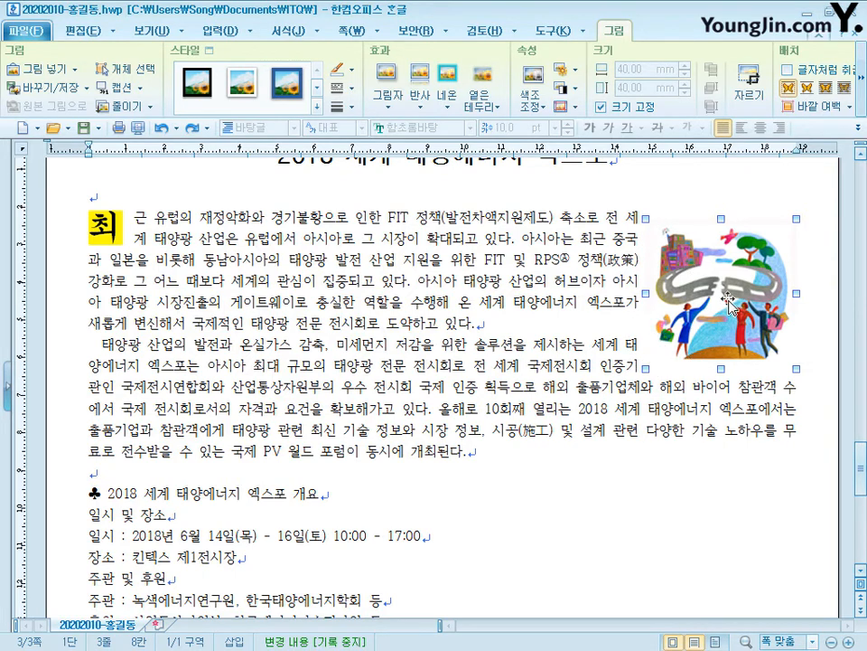
Move the cropped picture slightly left from the right margin, keeping it beside the article's opening lines
drag(726, 300, 703, 312)
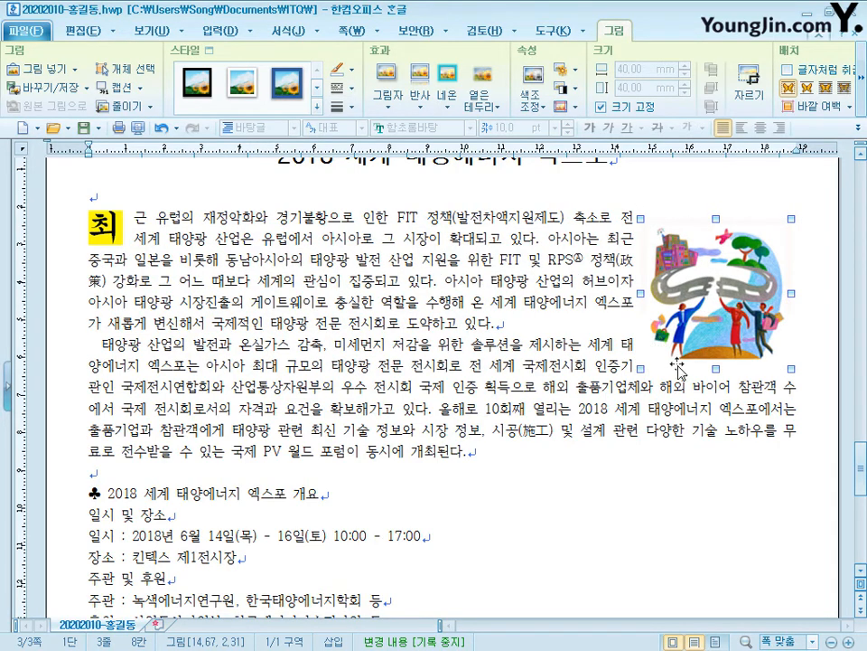
Set the heading line '♣ 2018 세계 태양에너지 엑스포 개요' to the 굴림체 font at 18 pt
scroll(563, 439, down, 3)
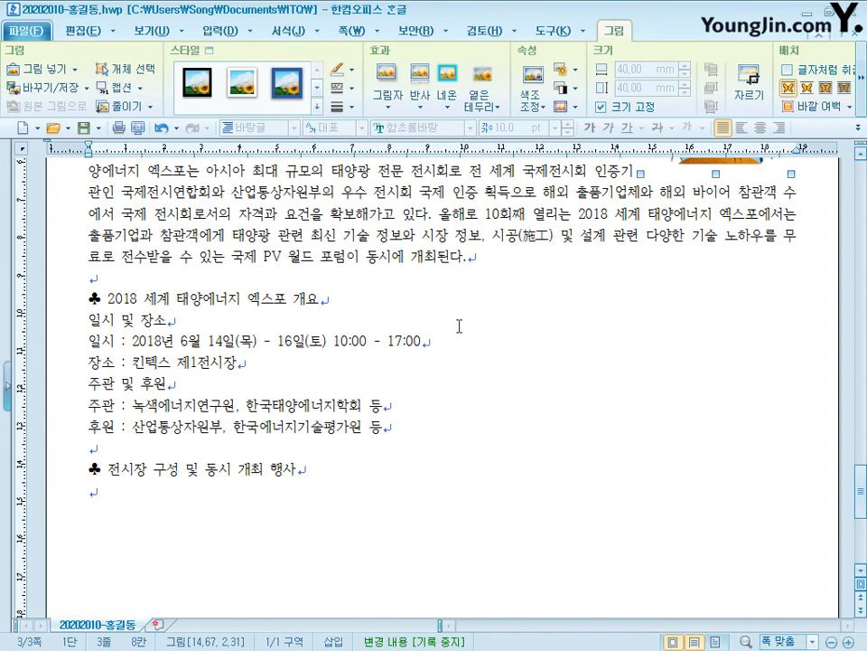
click(64, 299)
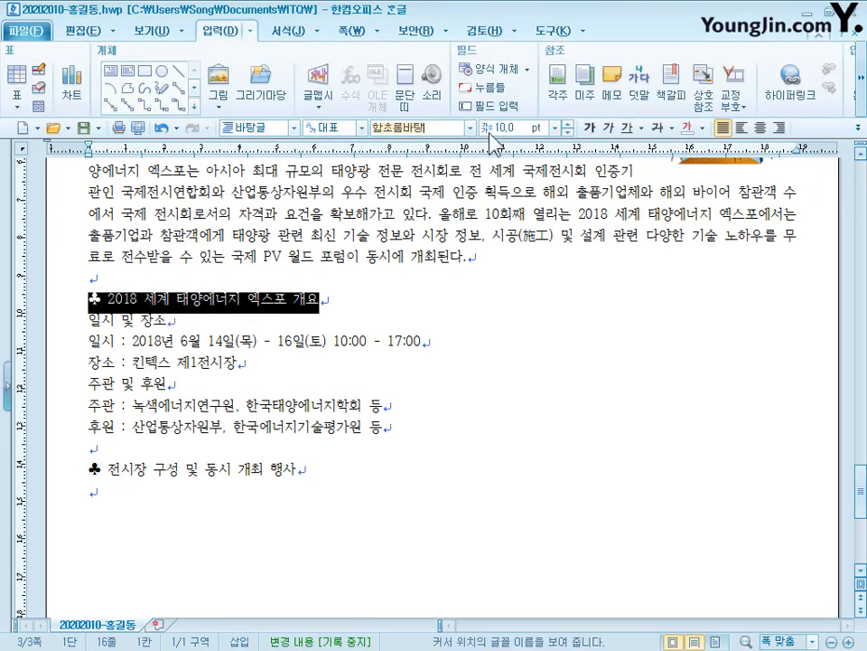
click(424, 127)
text(굴림)
click(530, 178)
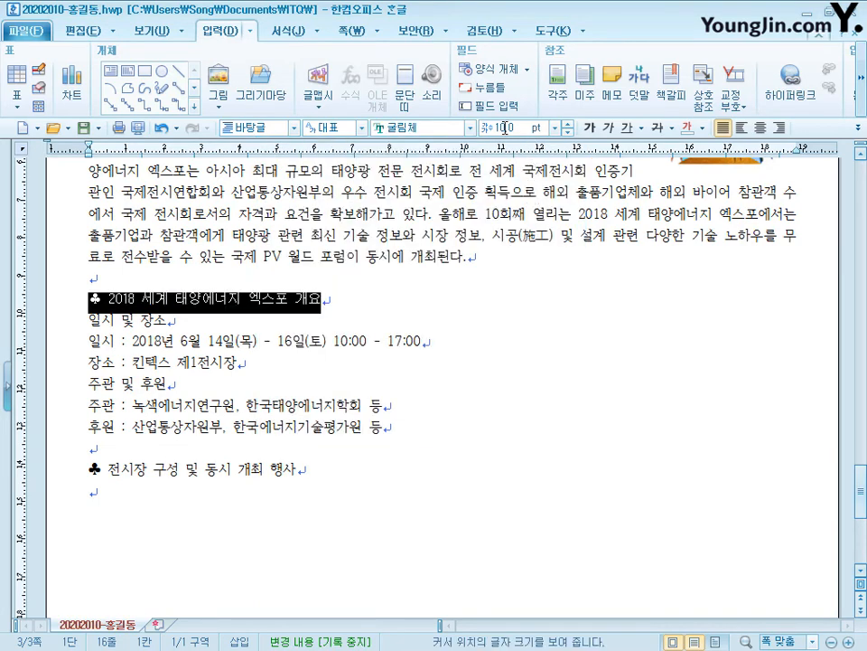
text(18)
key(Return)
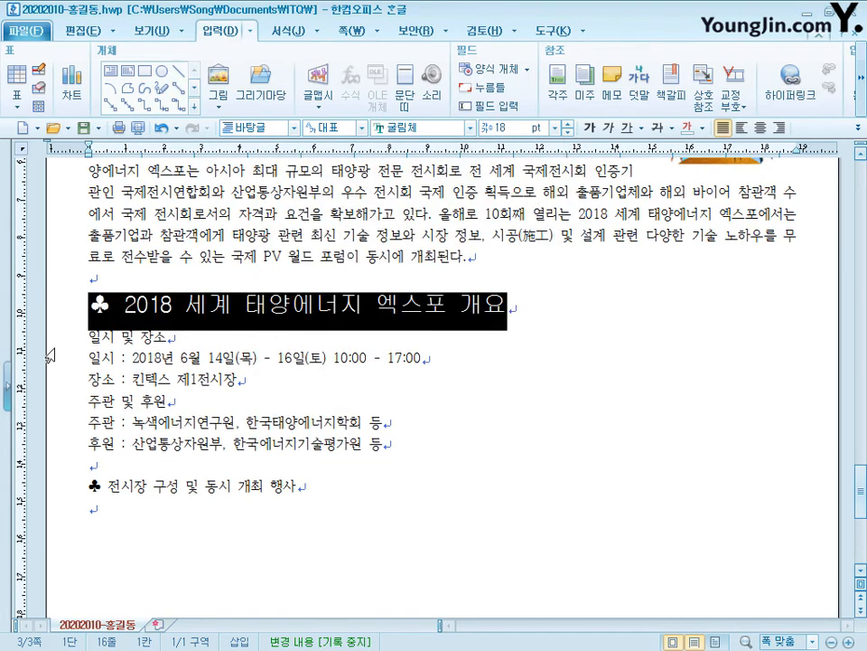
Give the heading text '2018 세계 태양에너지 엑스포 개요', without the ♣ symbol, a white font colour and blue shading
click(124, 306)
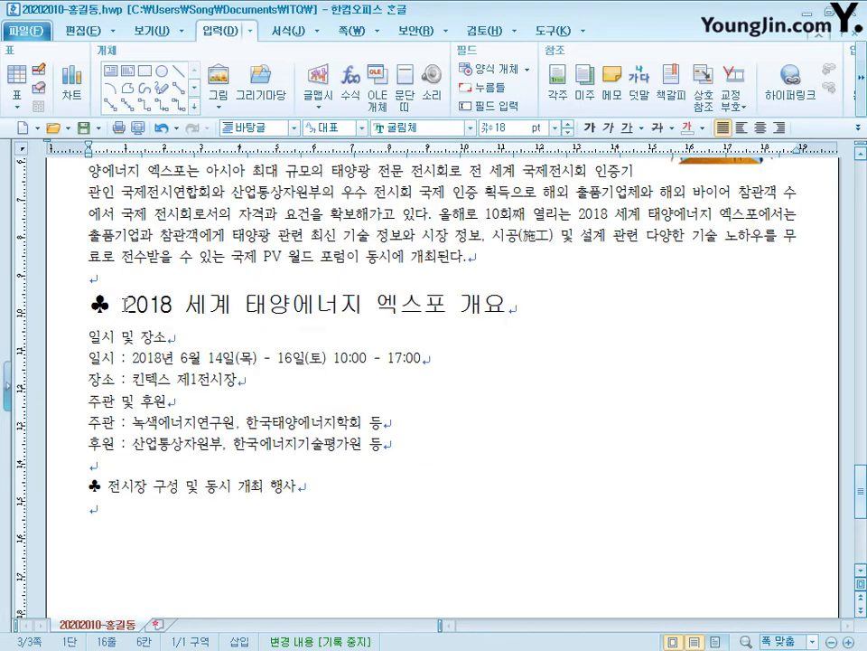
drag(124, 305, 572, 296)
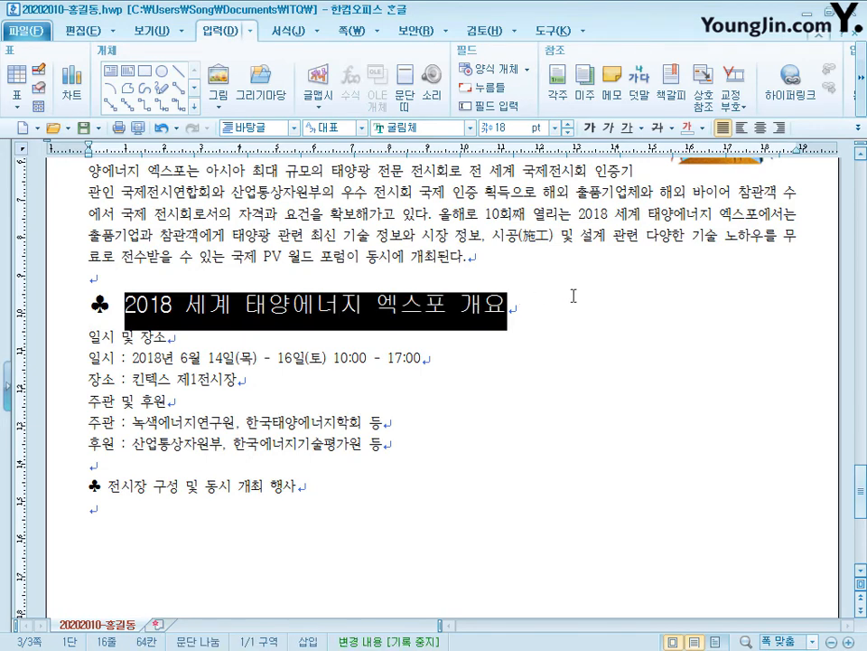
right_click(399, 310)
right_click(362, 309)
right_click(363, 309)
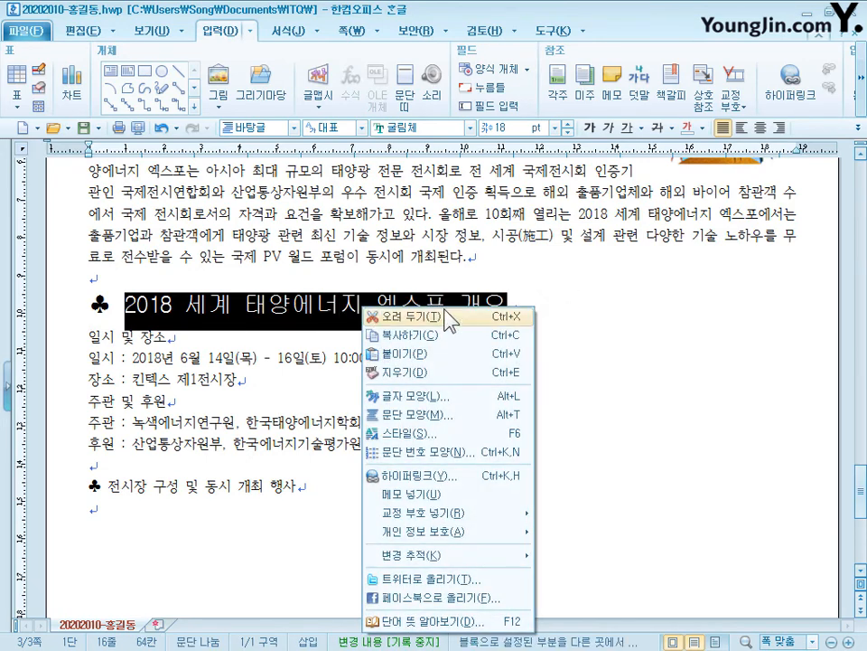
click(449, 397)
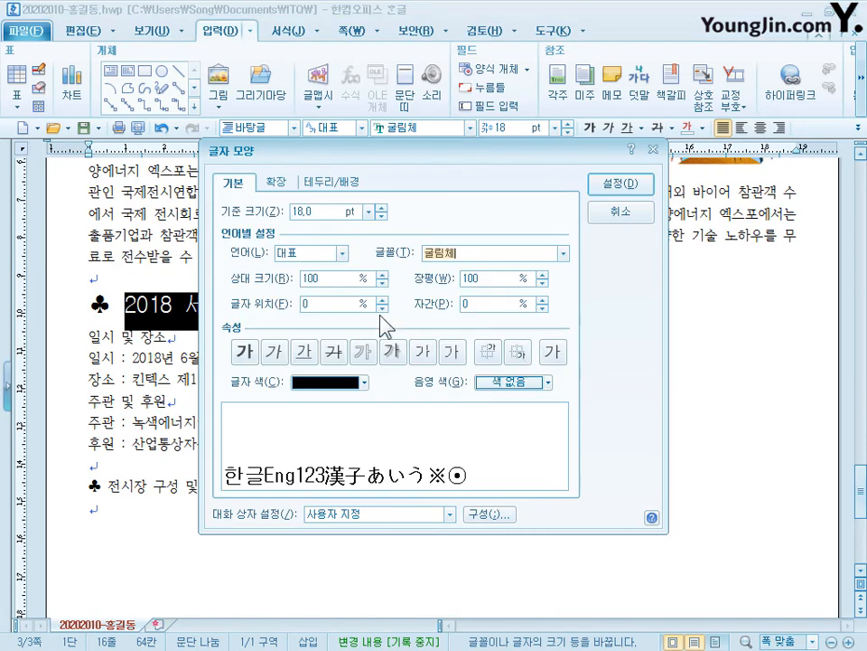
click(325, 392)
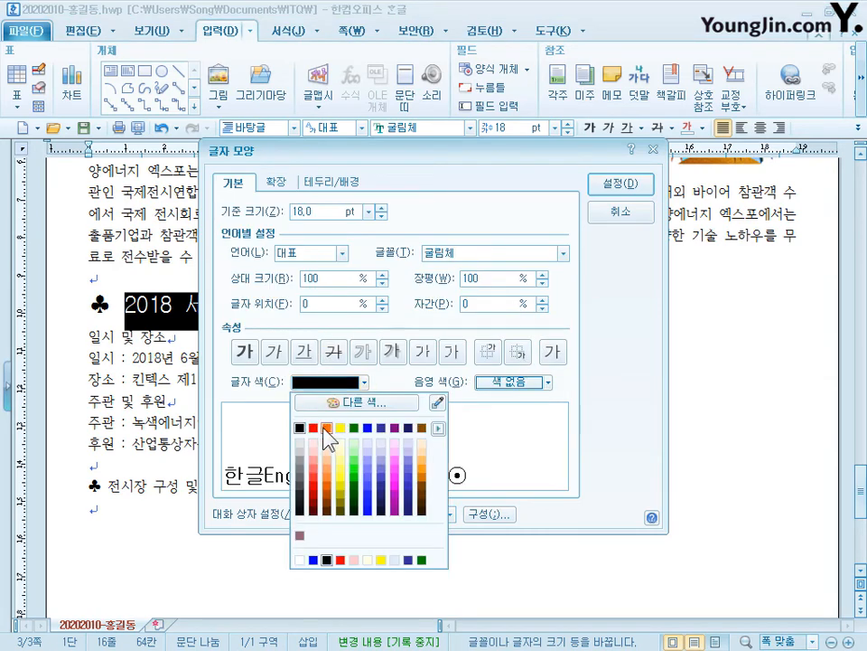
click(303, 398)
click(507, 381)
click(553, 428)
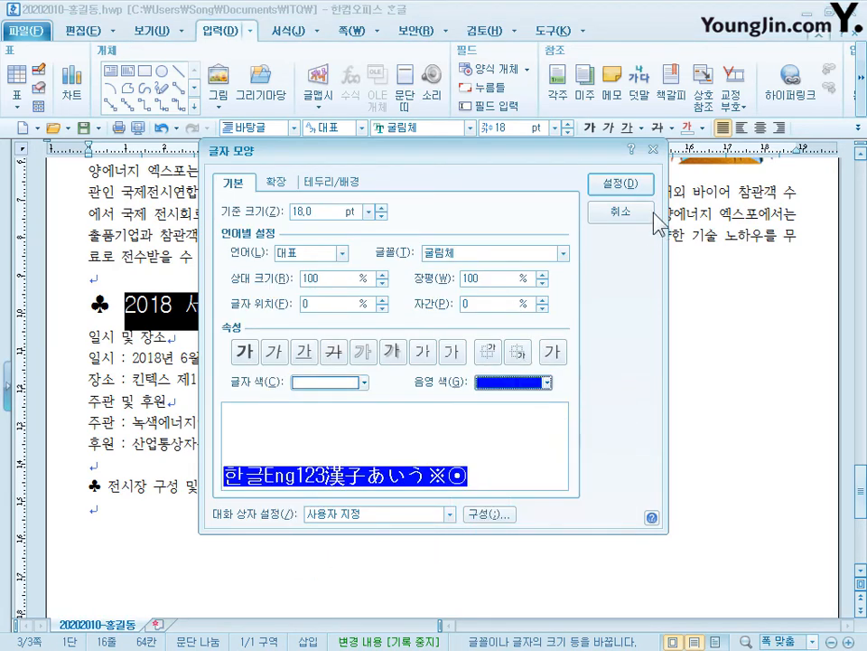
click(620, 184)
Set the heading line '♣ 전시장 구성 및 동시 개최 행사' to the 굴림 font at 18 pt
click(341, 480)
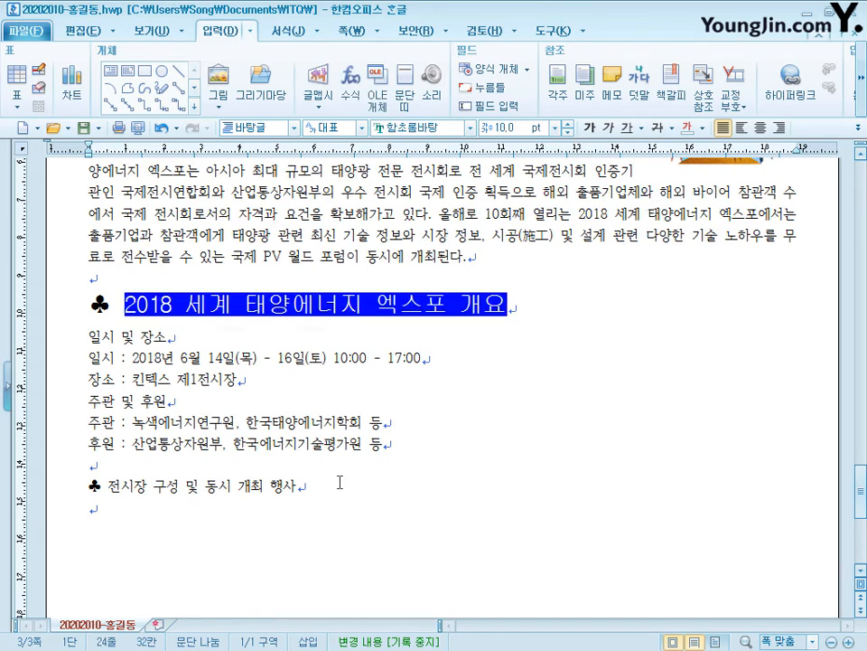
click(61, 485)
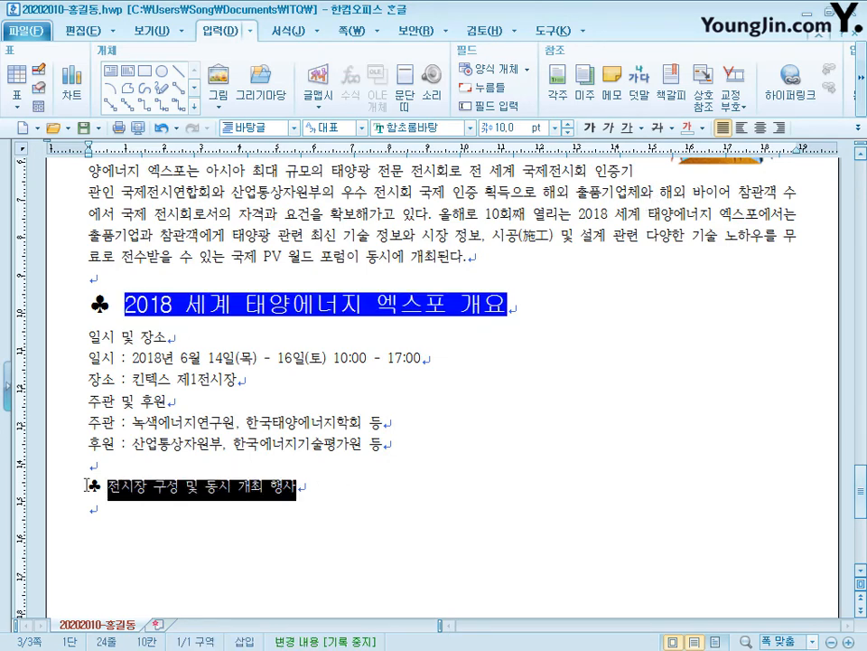
click(420, 128)
text(굴림)
key(Return)
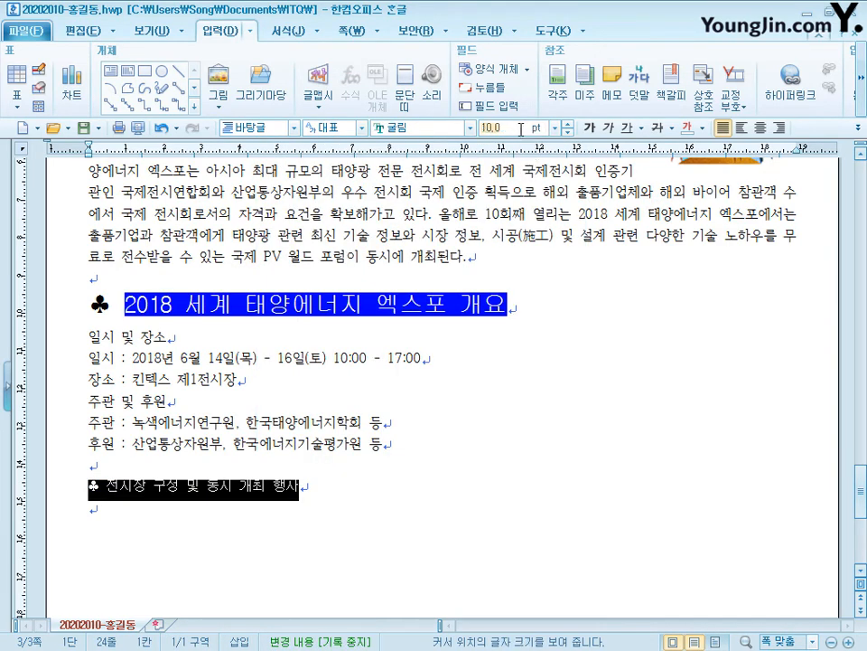
click(520, 131)
text(18)
key(Return)
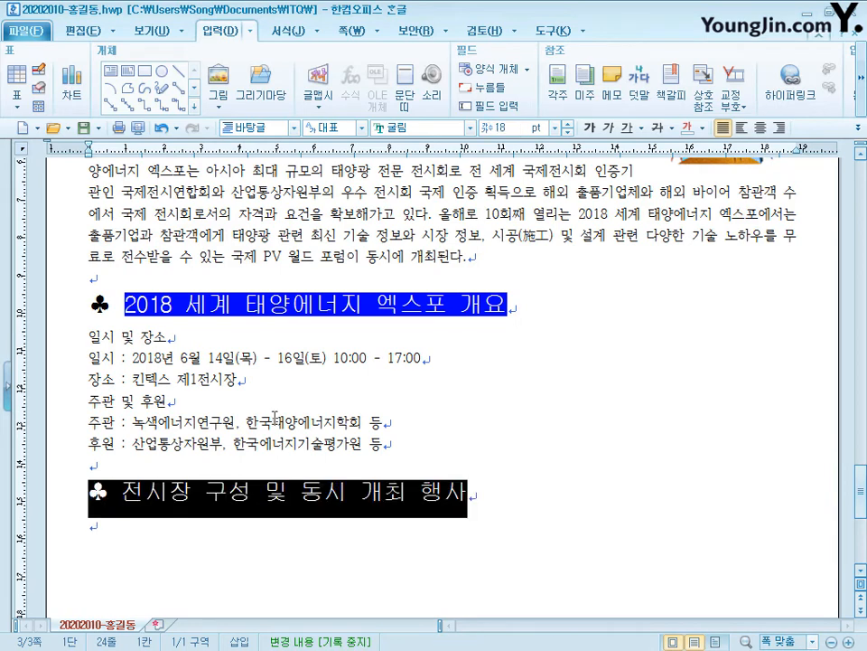
Underline the heading text '전시장 구성 및 동시 개최 행사', leaving out the ♣ symbol
click(123, 493)
drag(122, 492, 526, 495)
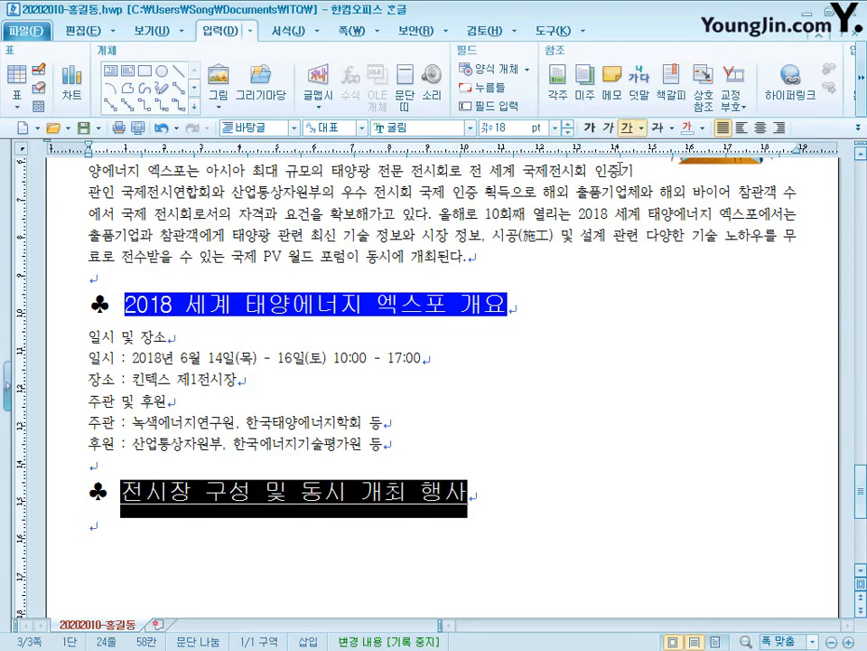
Add hollow-circle emphasis marks above the word '전시장' in the underlined heading
click(167, 496)
double_click(167, 496)
right_click(170, 508)
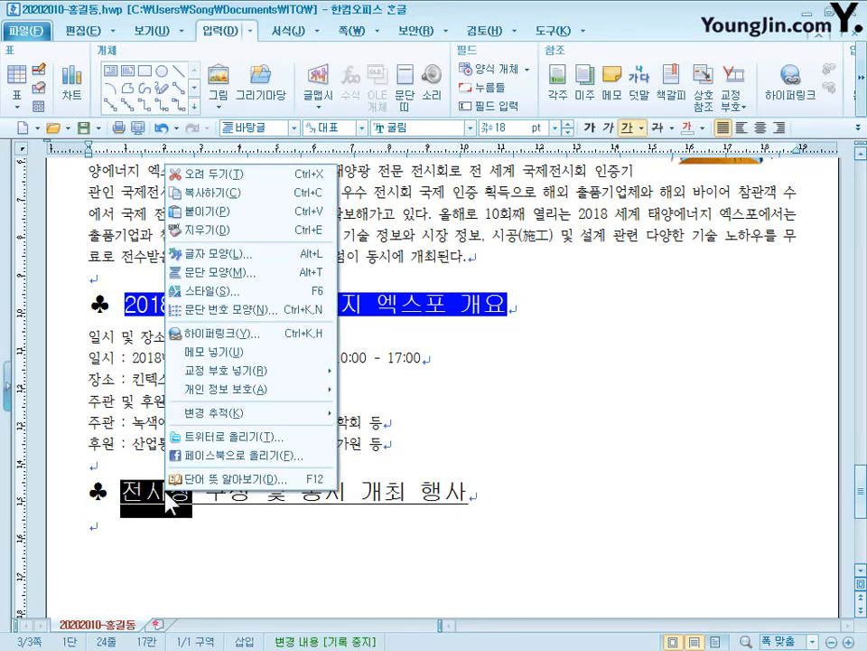
click(281, 255)
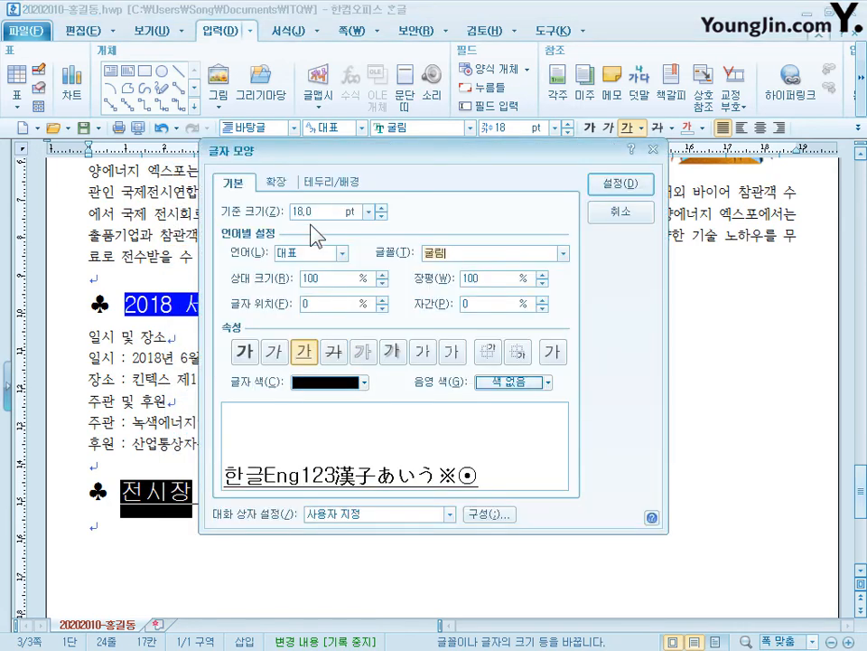
click(276, 183)
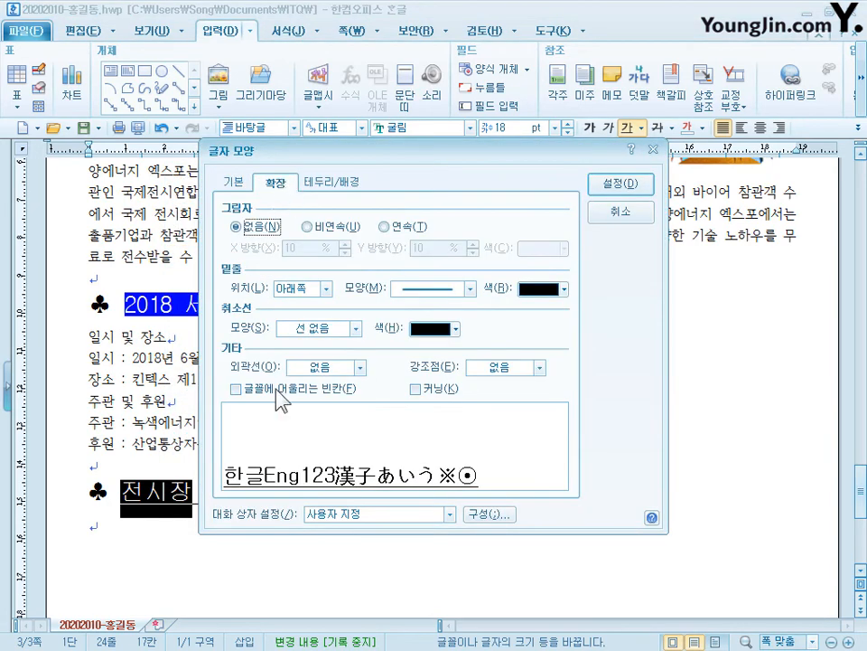
click(509, 368)
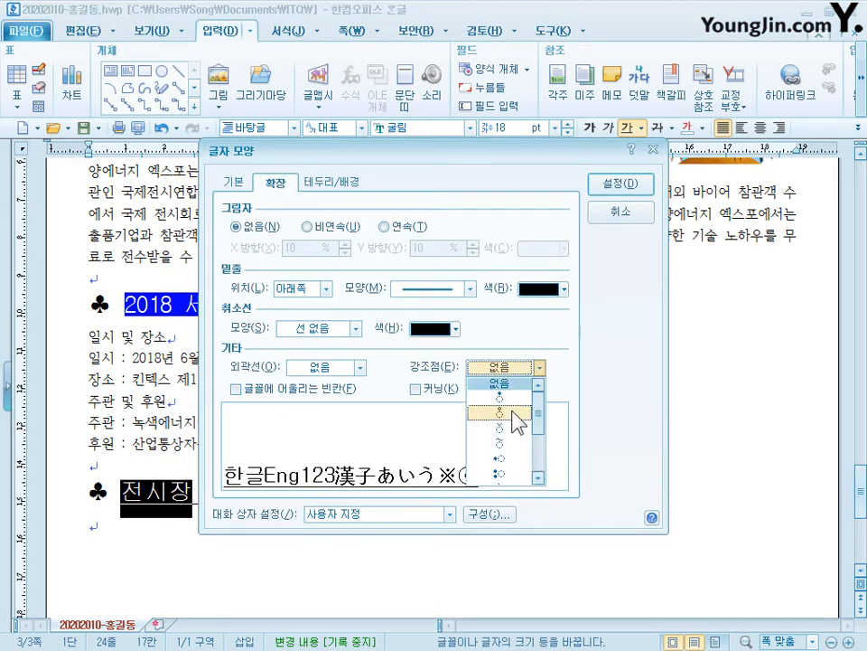
click(500, 412)
click(622, 183)
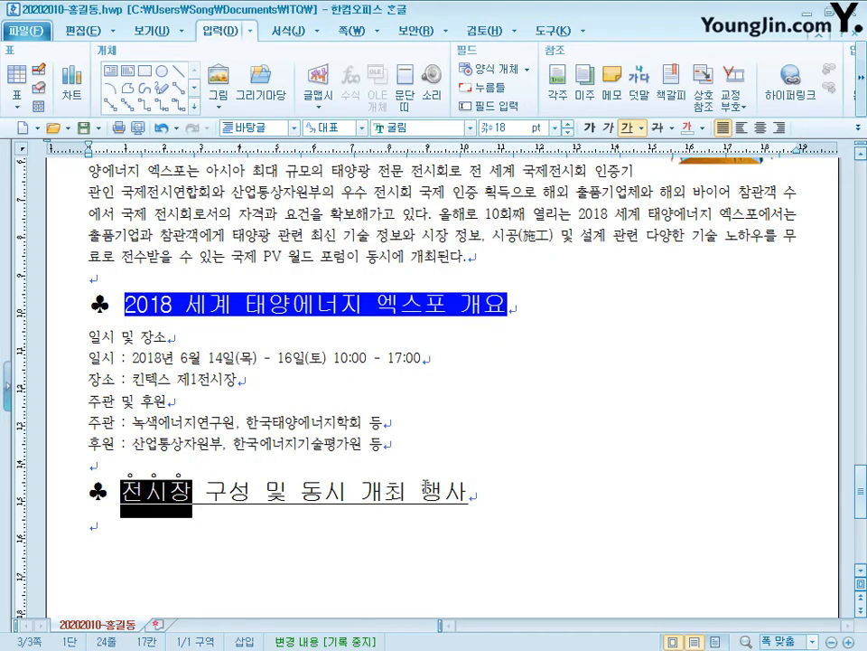
Add the same hollow-circle emphasis marks above the word '행사' at the end of the underlined heading
double_click(434, 491)
right_click(461, 493)
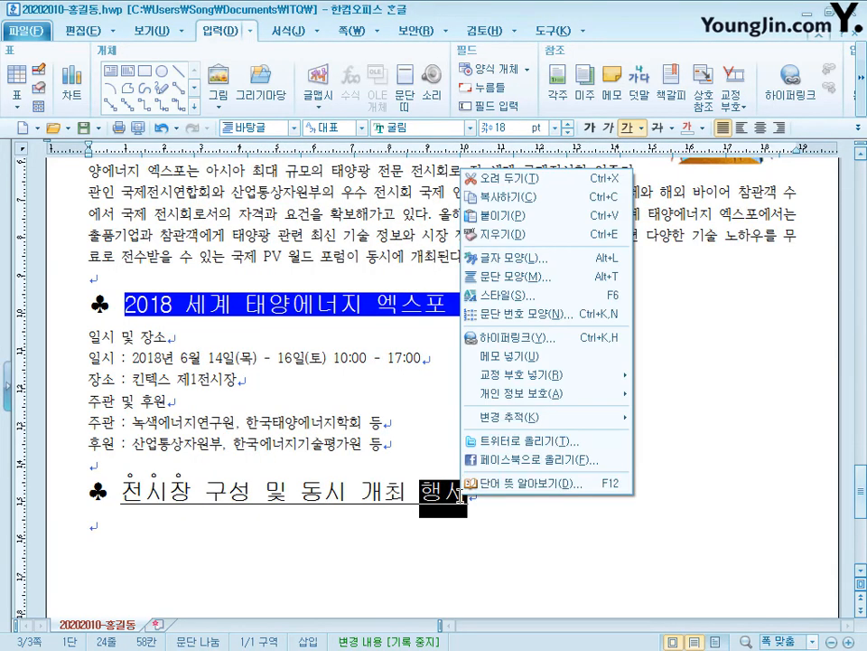
click(552, 260)
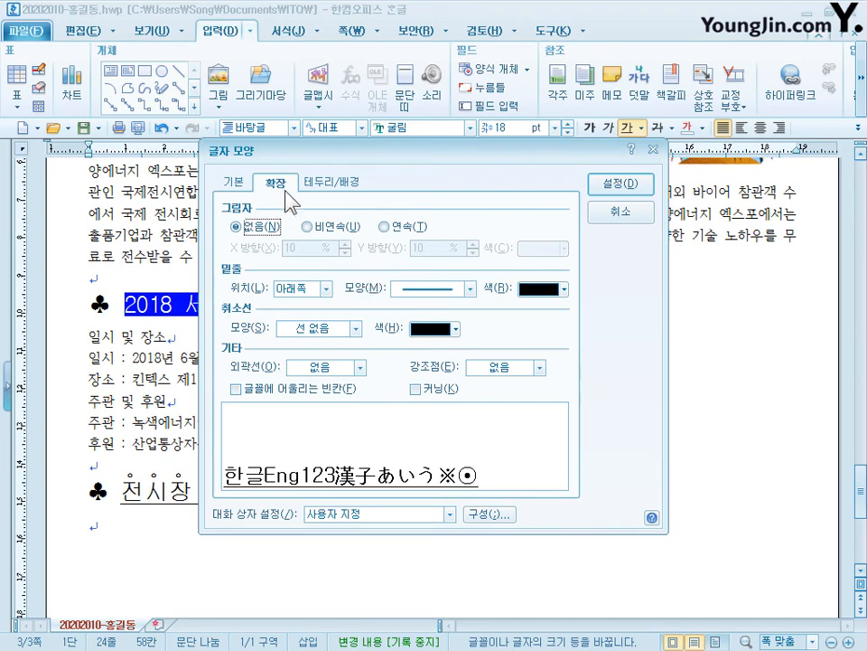
click(502, 367)
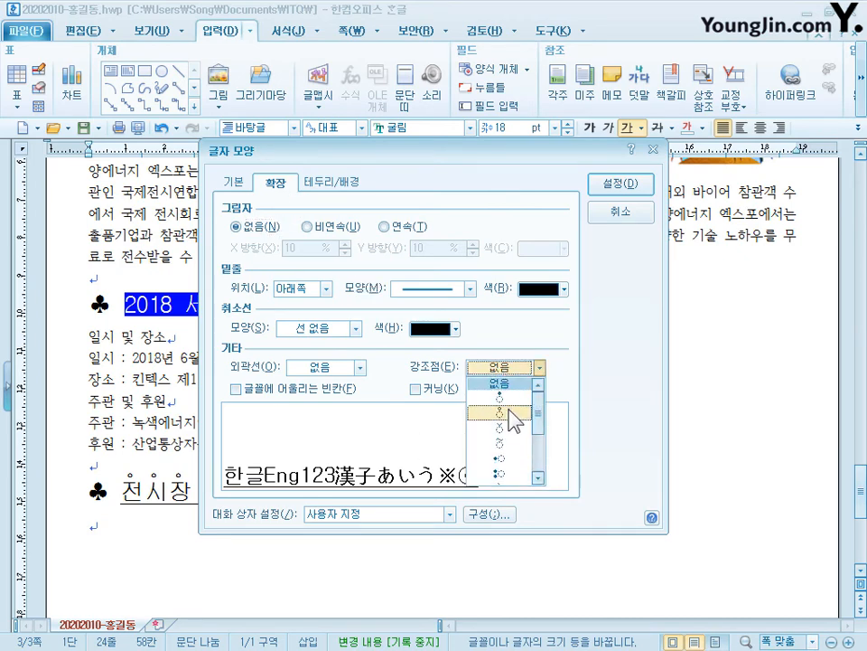
click(498, 411)
click(614, 184)
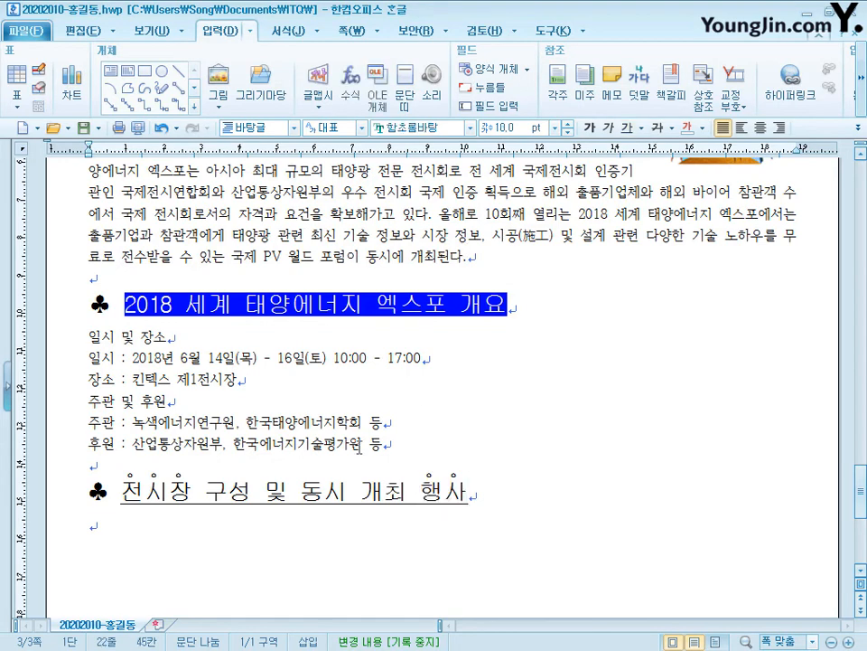
For the six lines from '일시 및 장소' to '후원', choose the '1. 가. 1) 가)' paragraph numbering and open its custom definition
drag(422, 451, 70, 340)
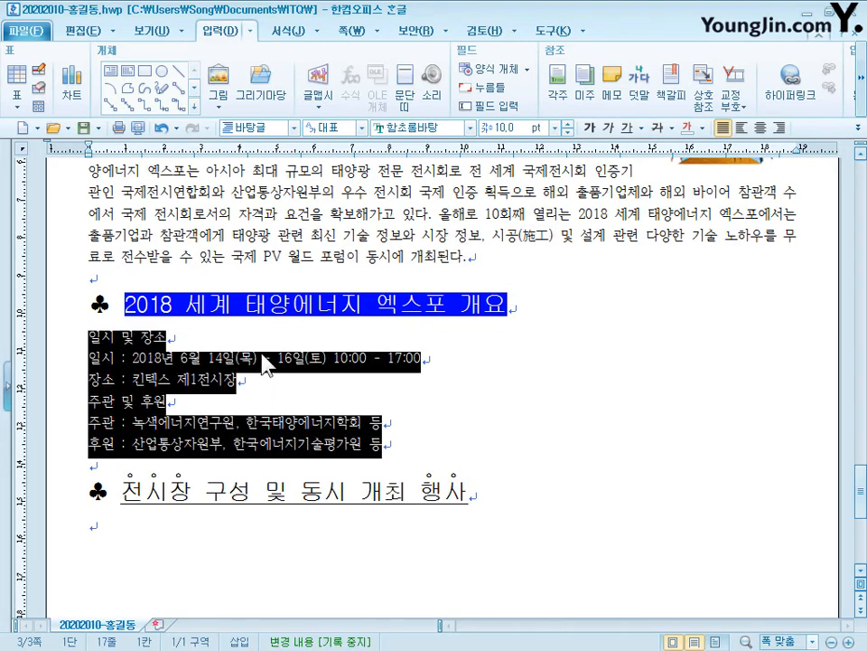
right_click(321, 358)
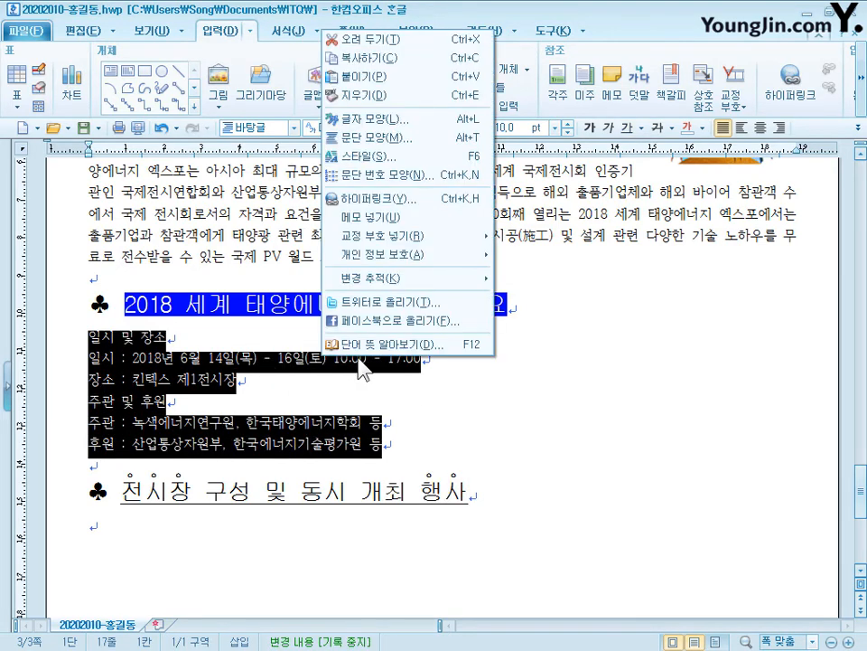
click(448, 179)
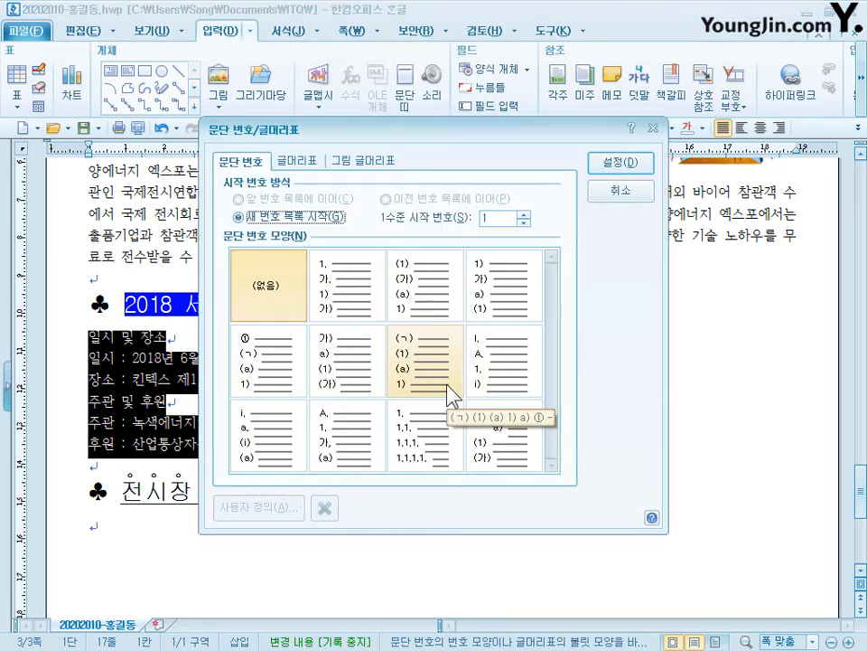
click(338, 303)
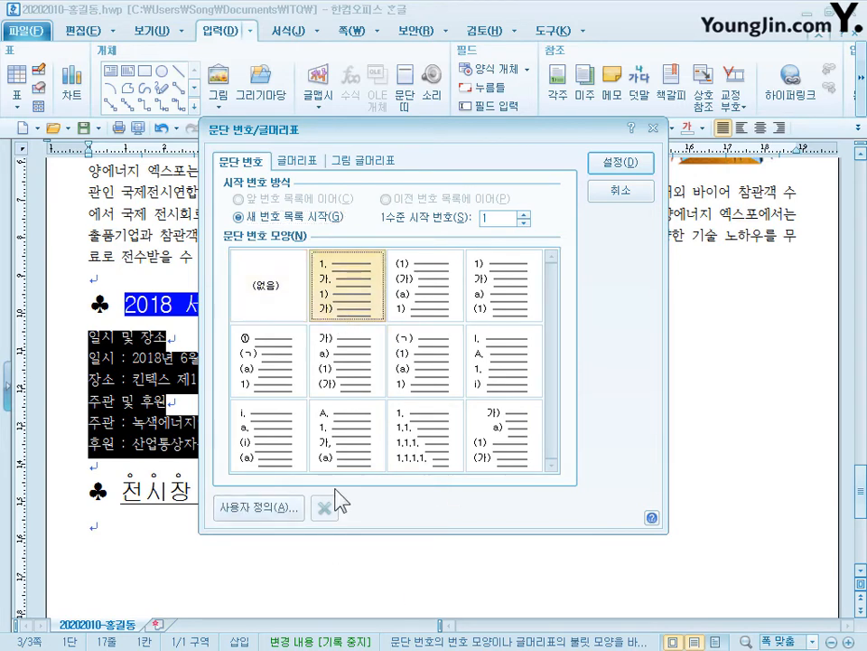
click(271, 508)
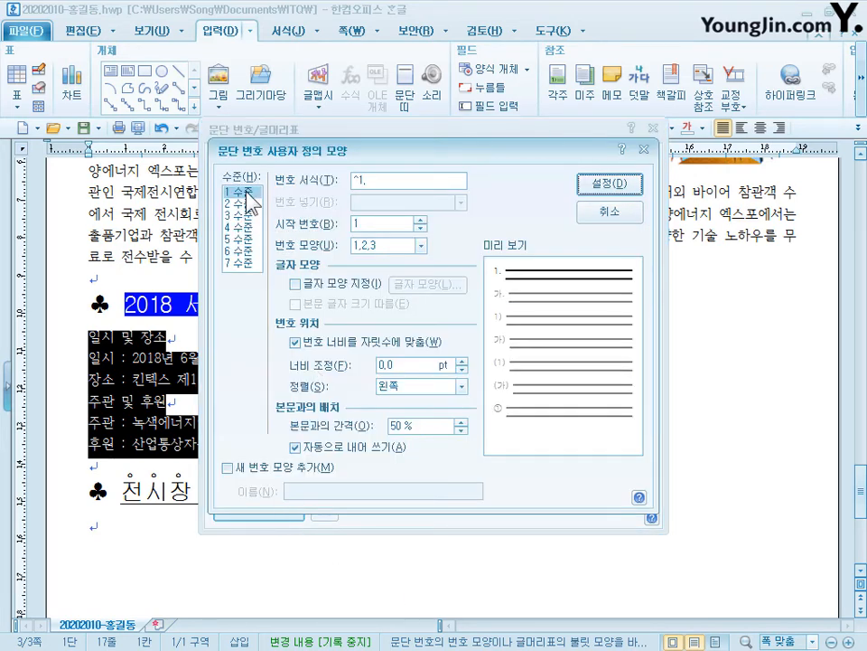
Define level 1 of the numbering with number shape 가,나,다, a 20 pt width adjustment and right (오른쪽) alignment
click(403, 246)
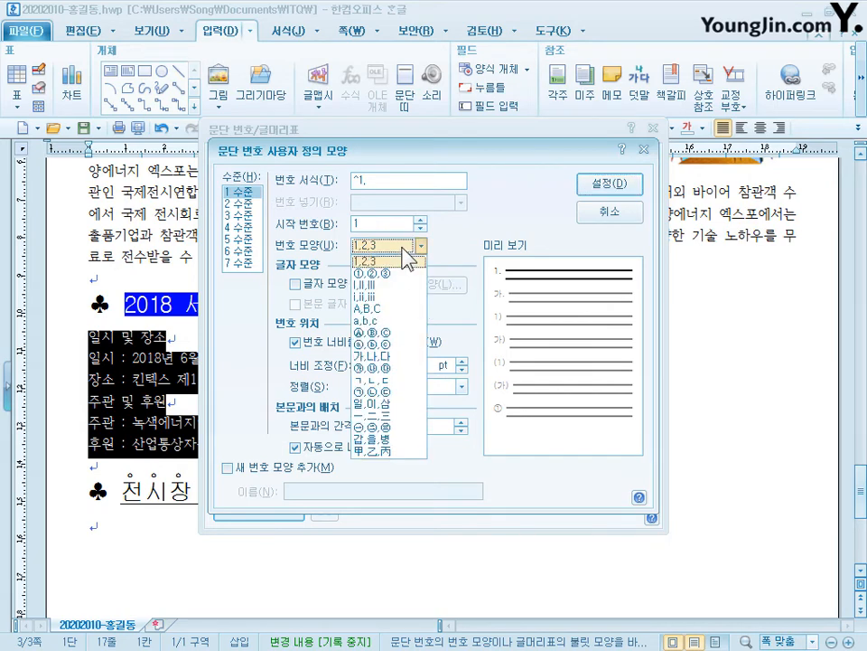
click(391, 358)
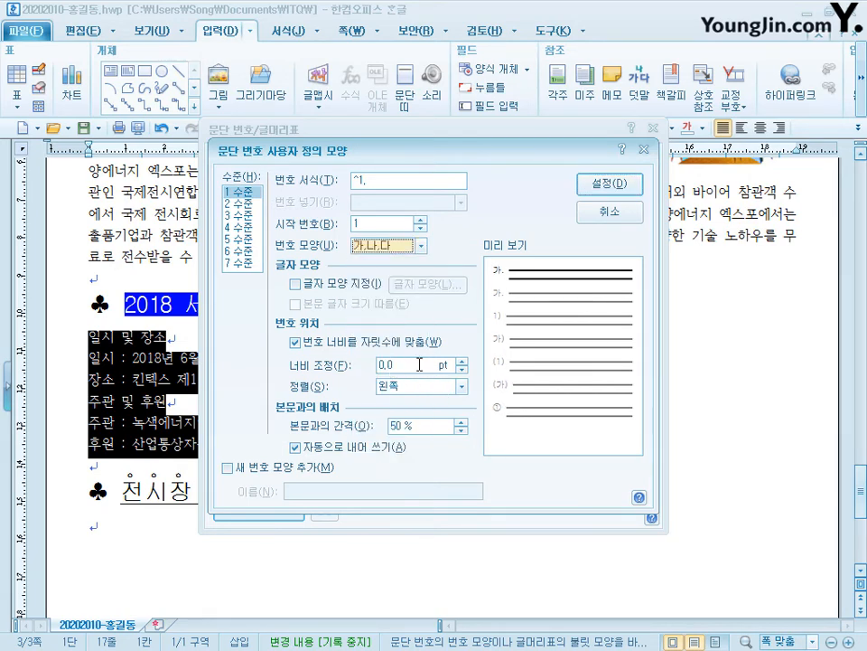
text(20)
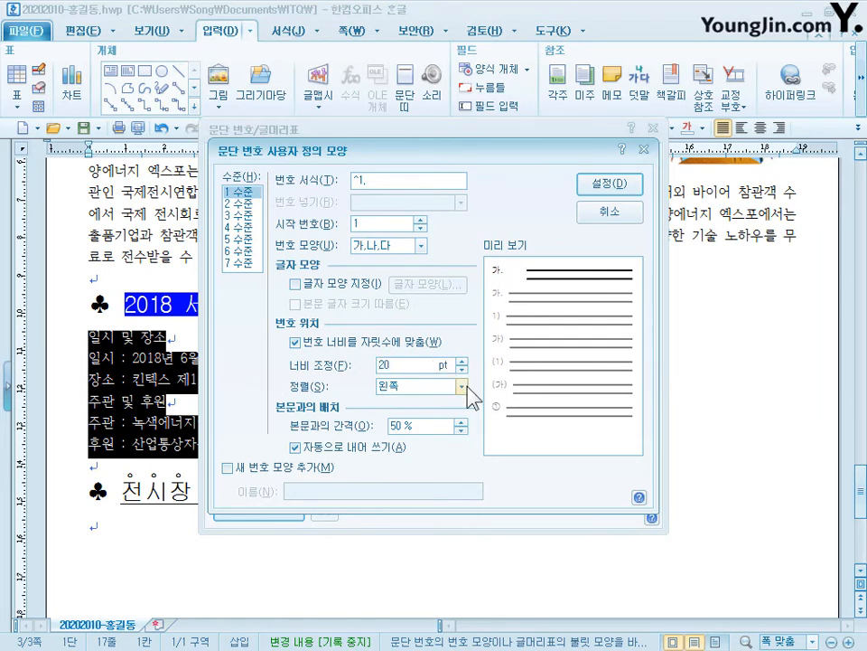
click(462, 386)
click(438, 431)
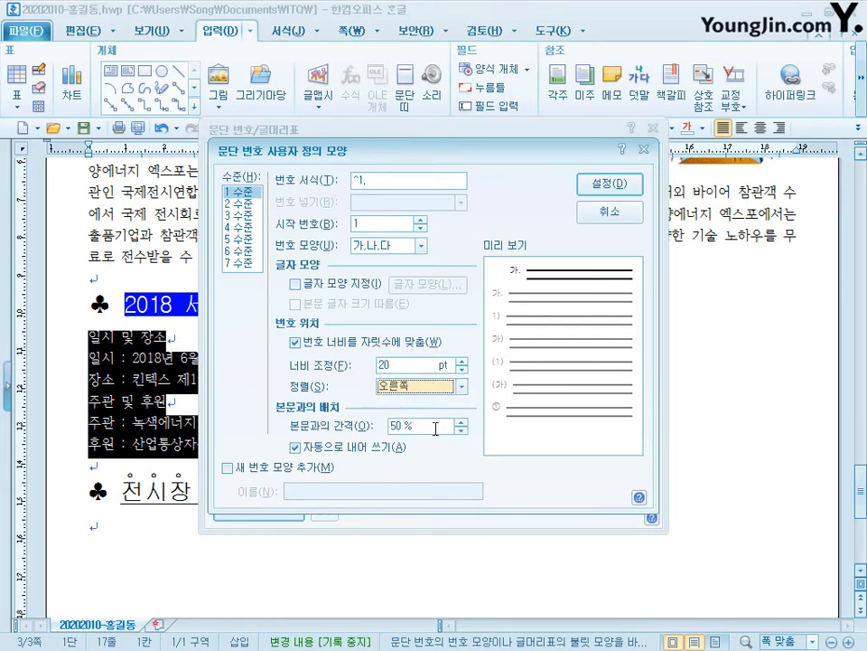
Define level 2 of the numbering with number shape ①,②,③, a 30 pt width adjustment and right (오른쪽) alignment, and apply the numbering
click(241, 203)
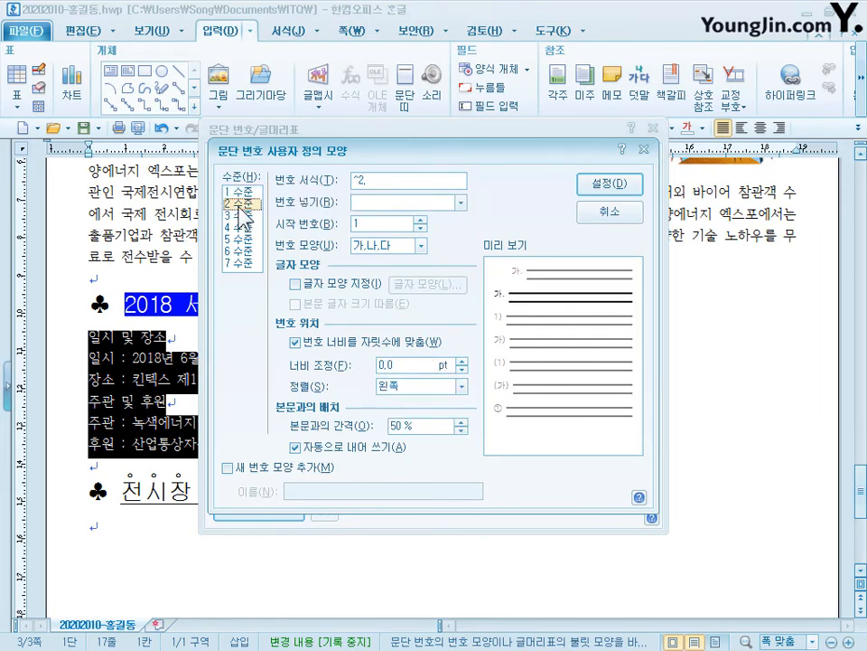
click(419, 246)
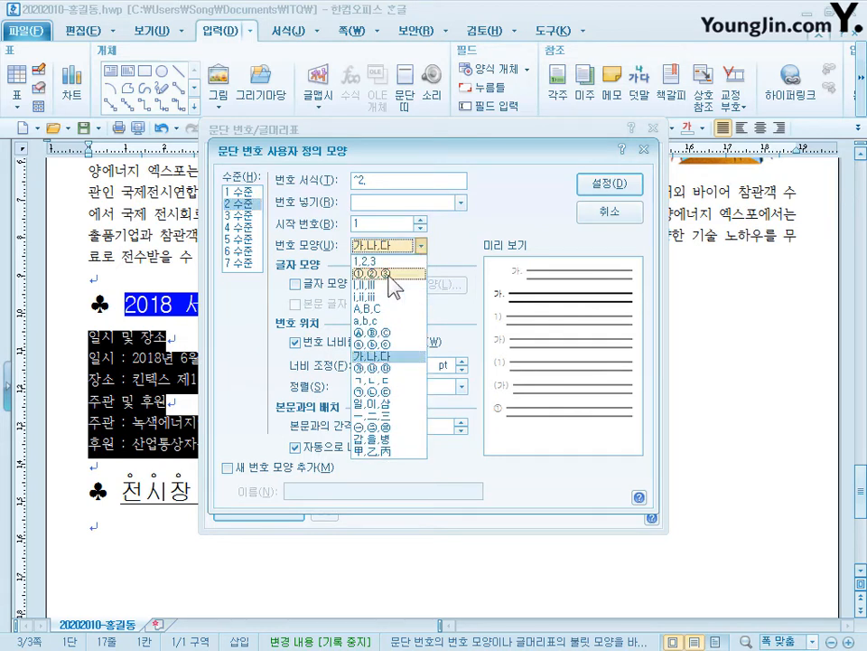
click(390, 274)
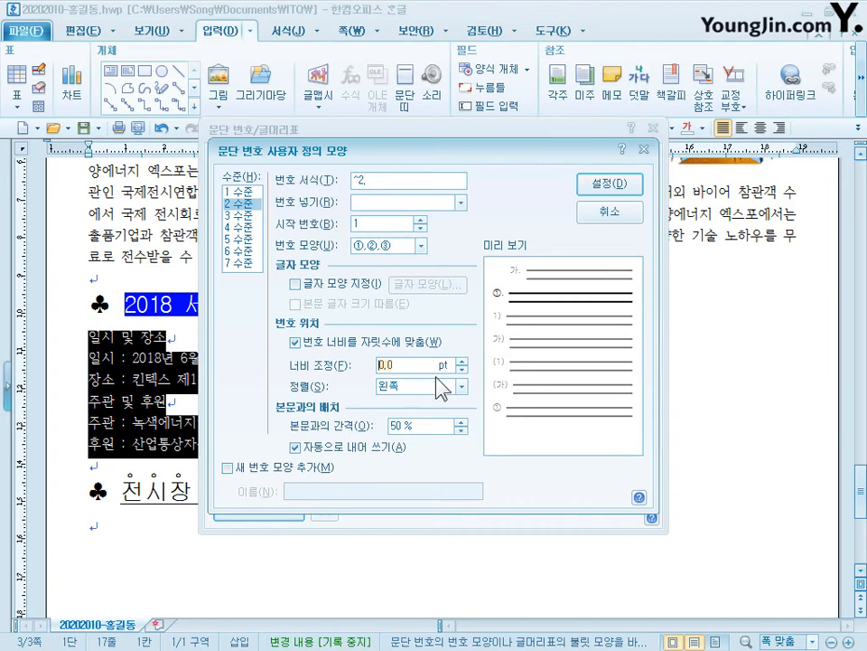
text(30)
click(442, 387)
click(428, 422)
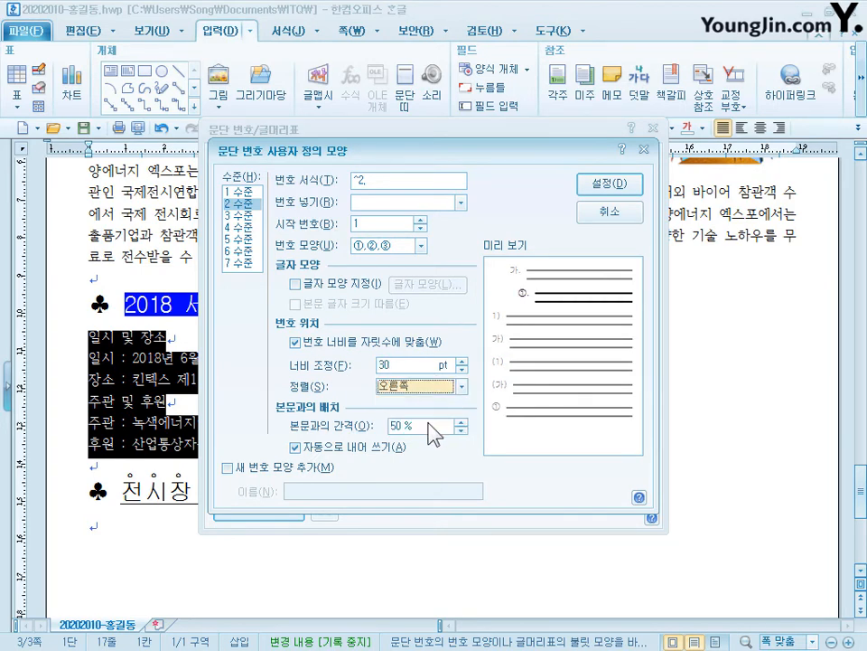
click(636, 186)
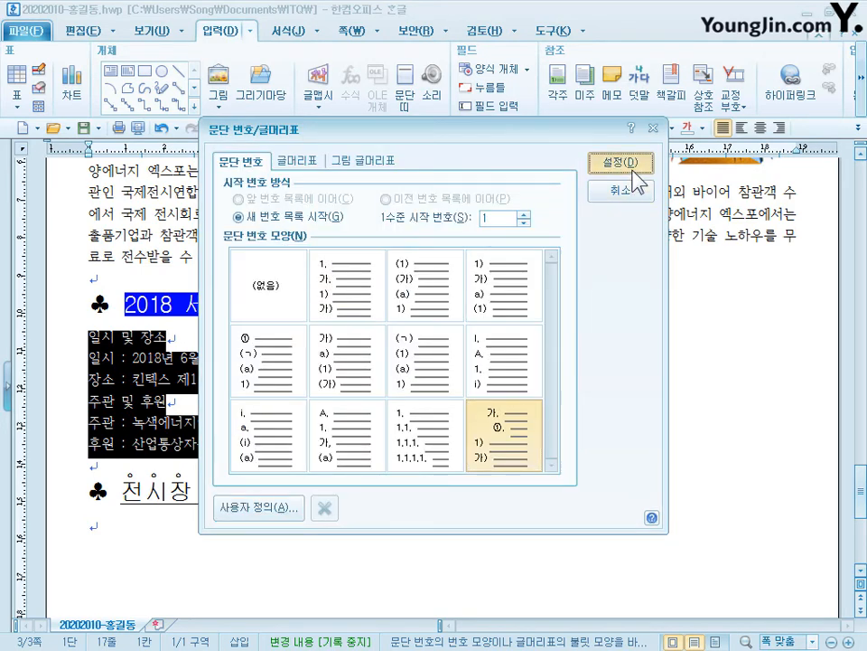
click(632, 170)
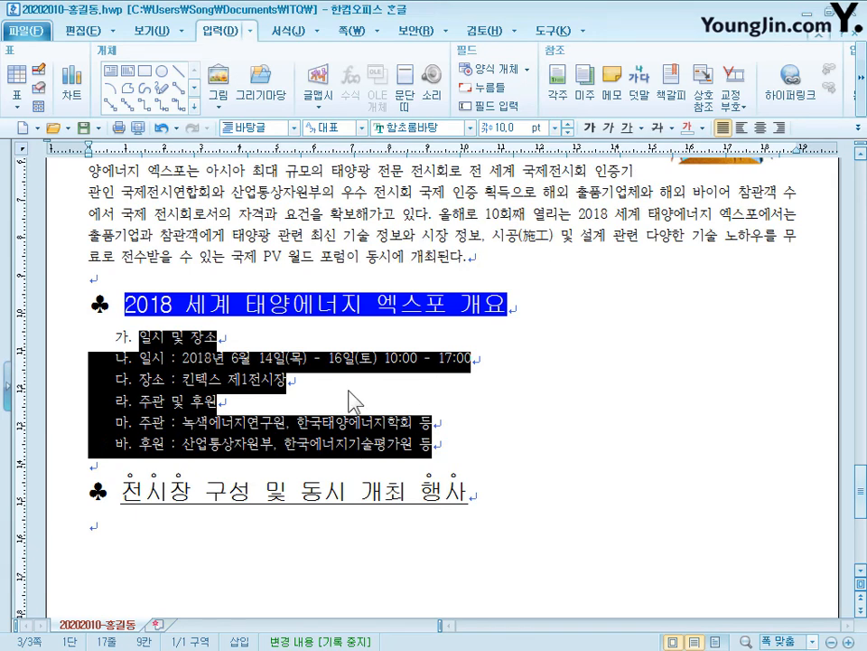
Lower the '일시' and '장소' lines and the '주관' and '후원' lines by one numbering level (한 수준 감소)
drag(350, 398, 143, 362)
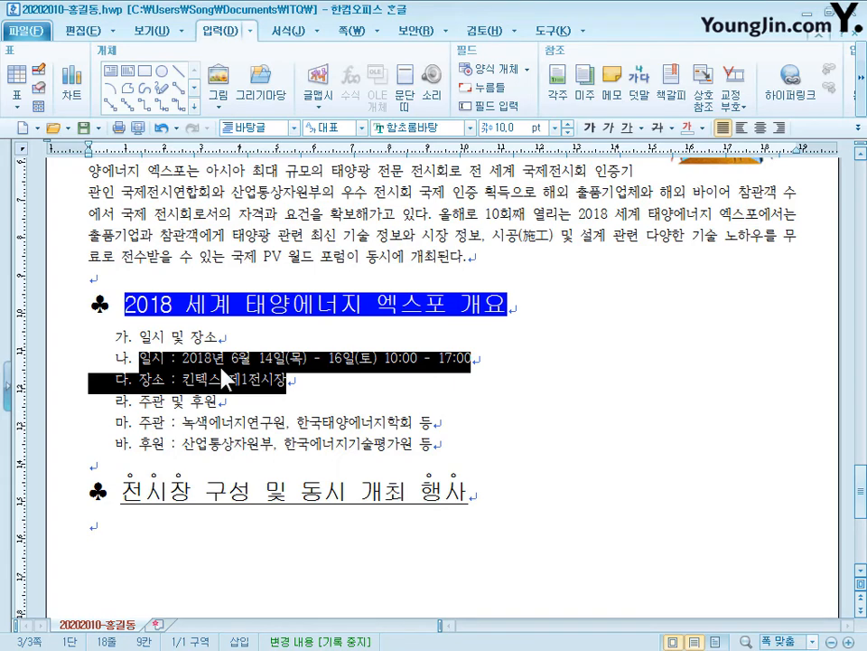
click(319, 33)
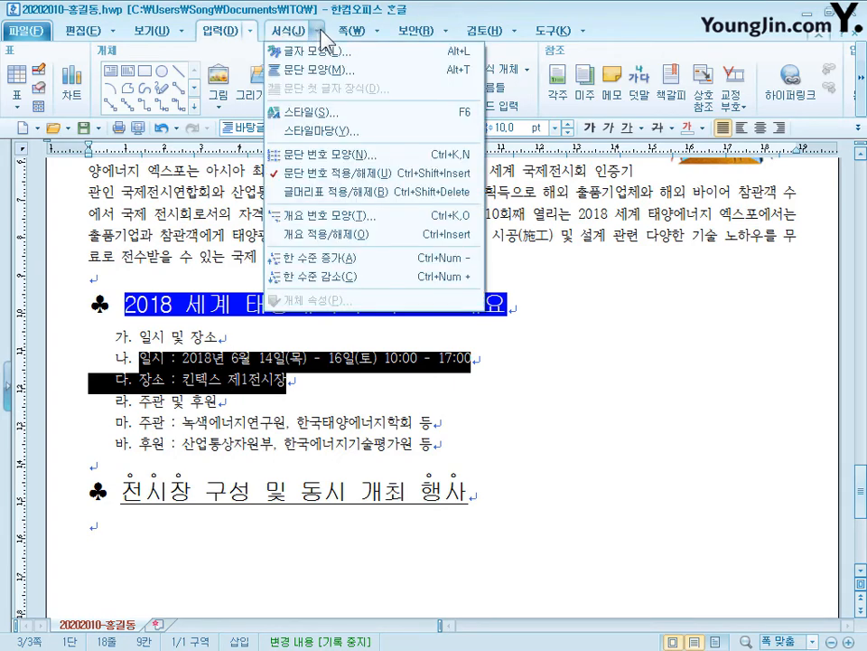
click(352, 287)
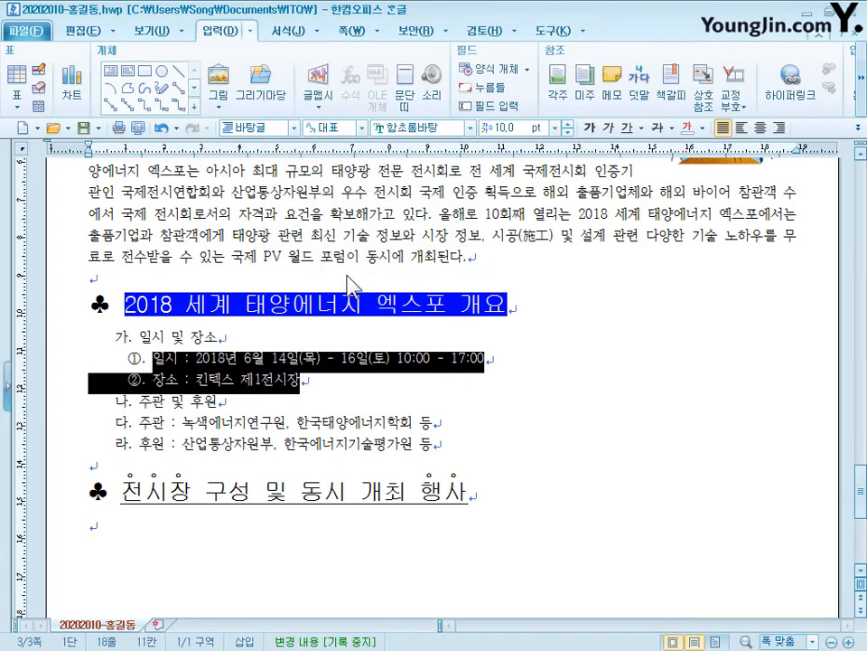
click(485, 493)
drag(434, 445, 118, 428)
click(288, 30)
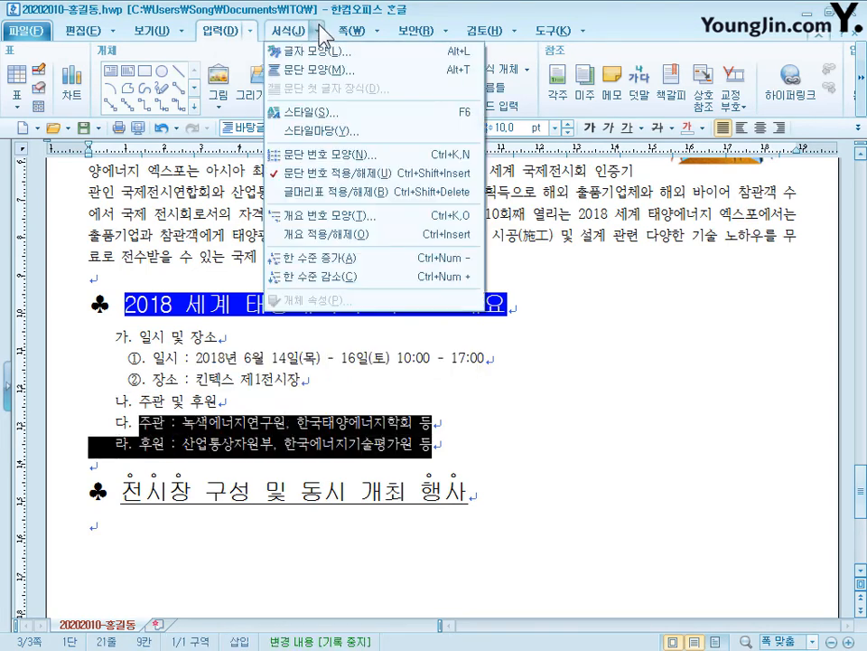
click(318, 276)
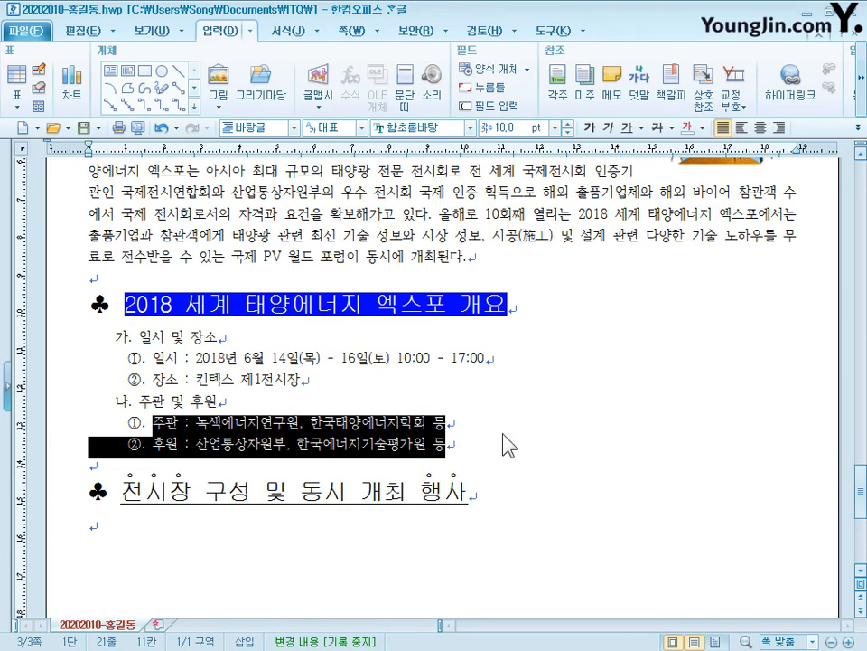
Increase the line spacing of the six numbered lines from '일시 및 장소' to '후원'
drag(502, 446, 100, 337)
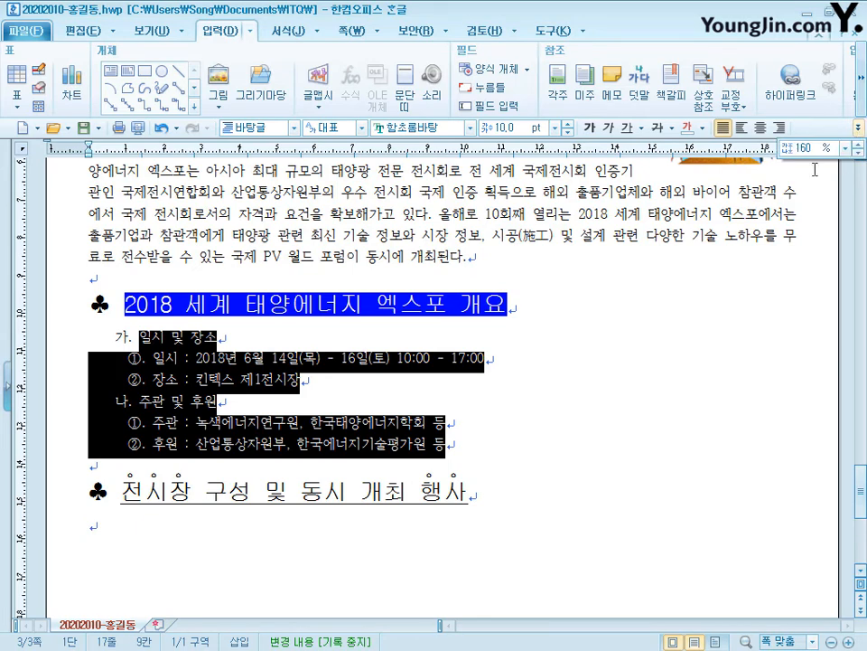
click(747, 197)
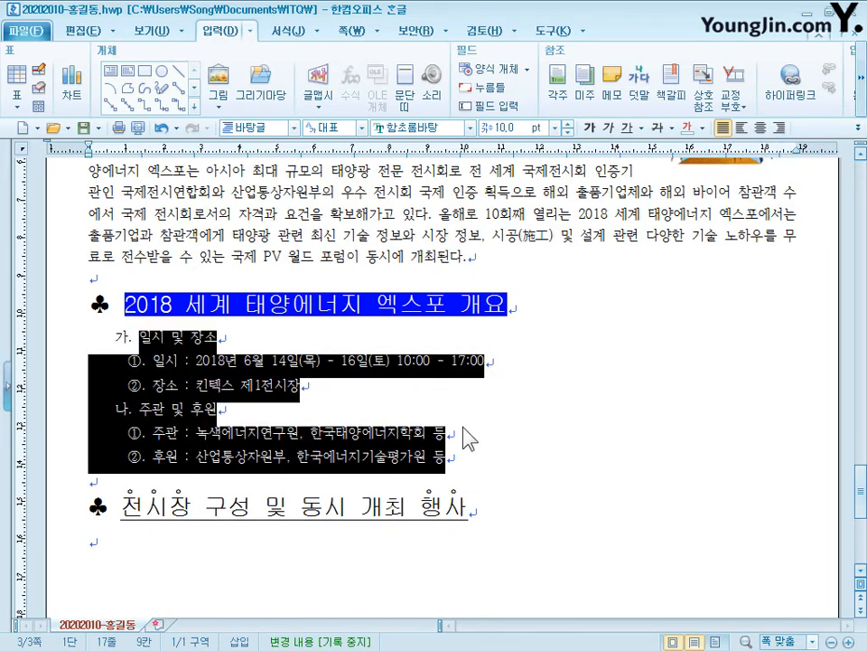
Insert a table with 6 rows and 3 columns on the empty line below the underlined '전시장 구성 및 동시 개최 행사' heading
scroll(466, 440, down, 5)
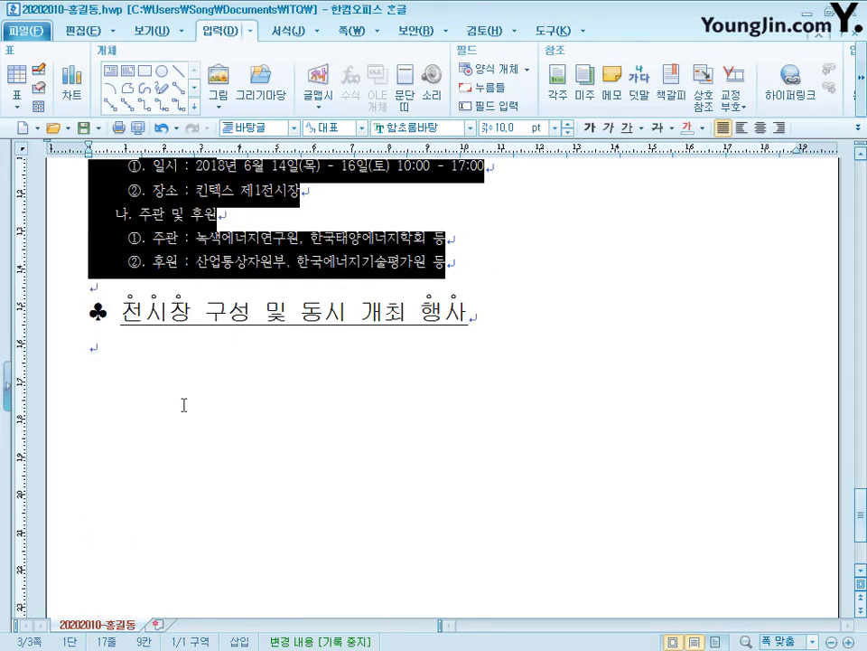
click(153, 347)
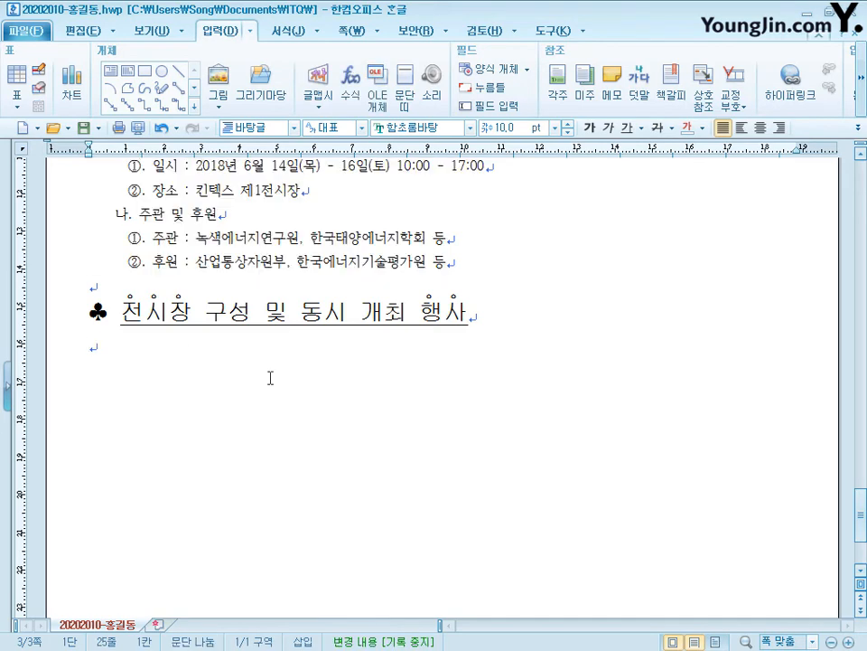
key(ctrl+n)
key(t)
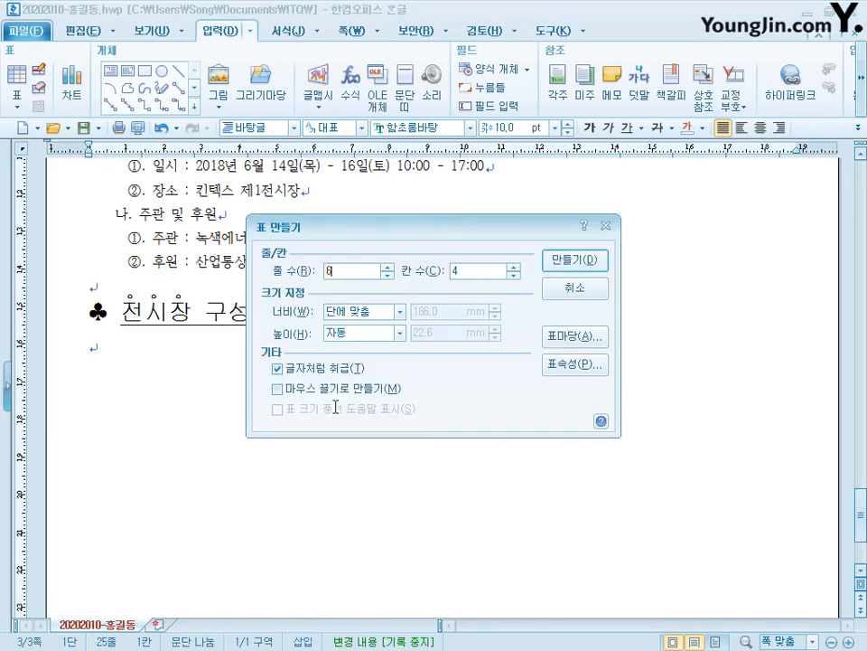
drag(405, 233, 431, 219)
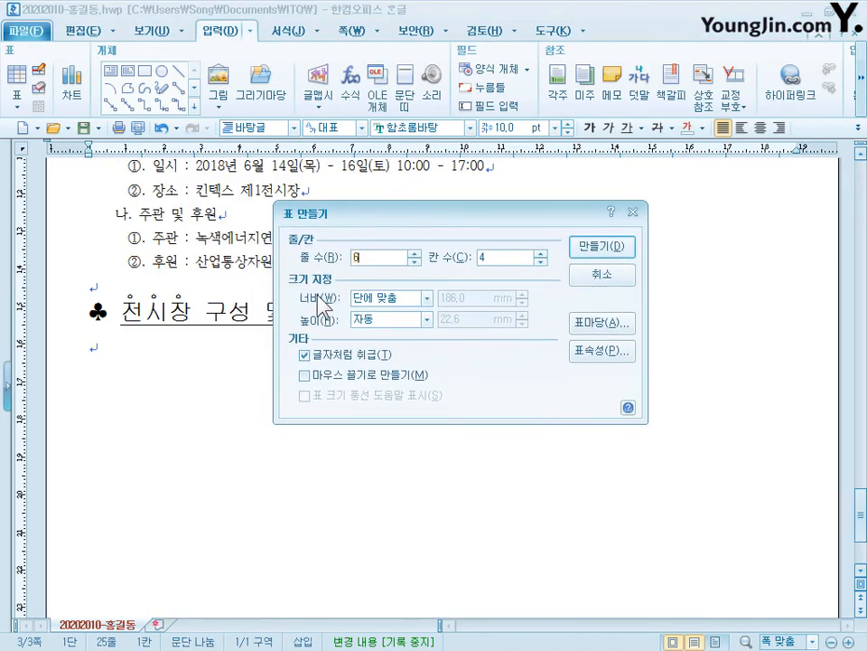
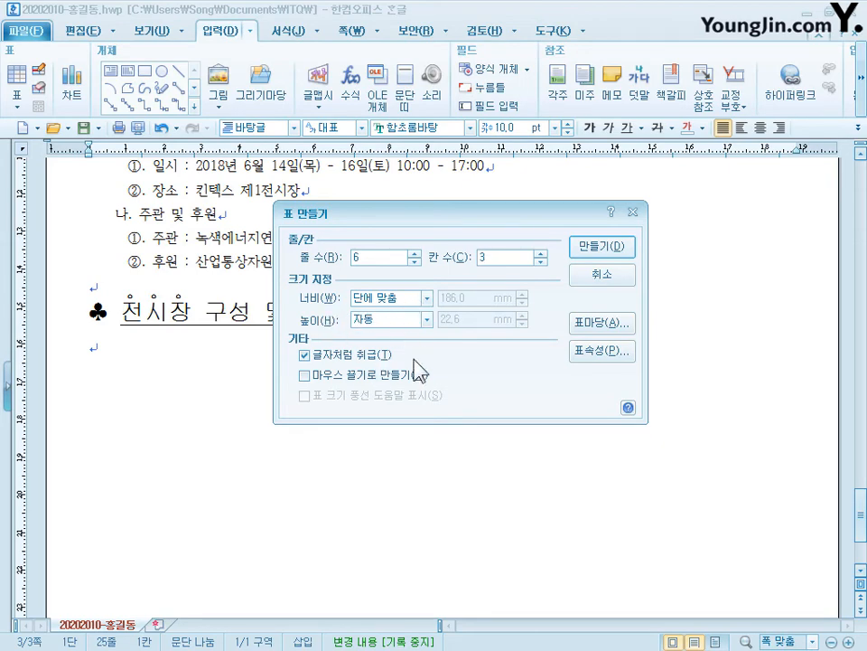
click(616, 245)
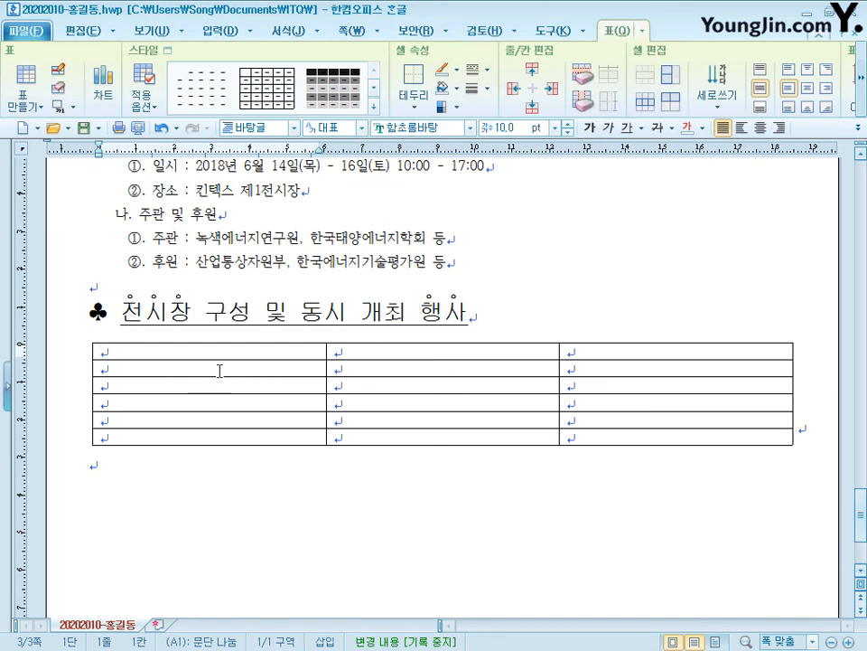
Merge the first column's cells in rows 2 to 4 and in rows 5 to 6, and merge the first two cells of the top row
drag(219, 368, 210, 434)
key(m)
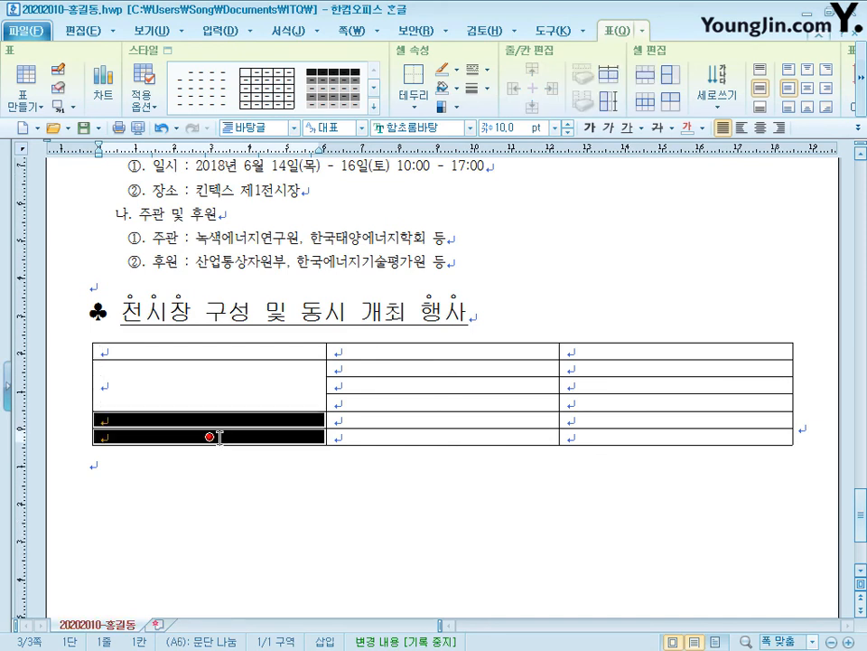
right_click(209, 437)
click(311, 276)
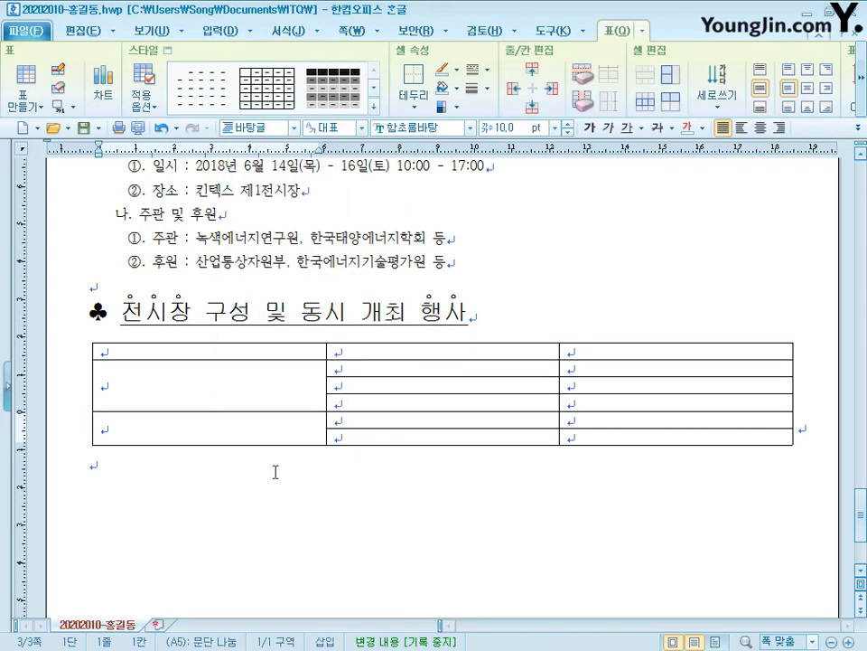
drag(261, 350, 417, 353)
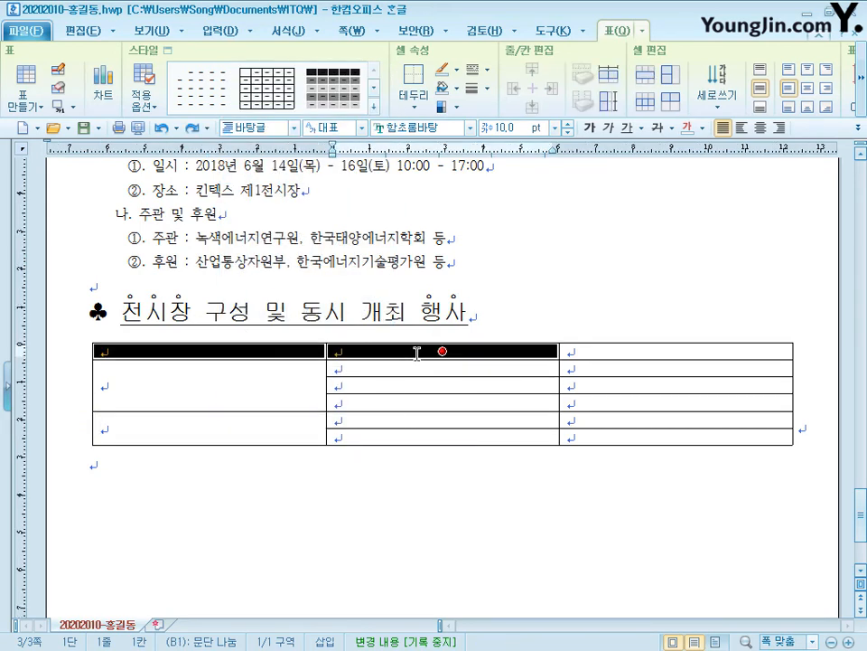
key(m)
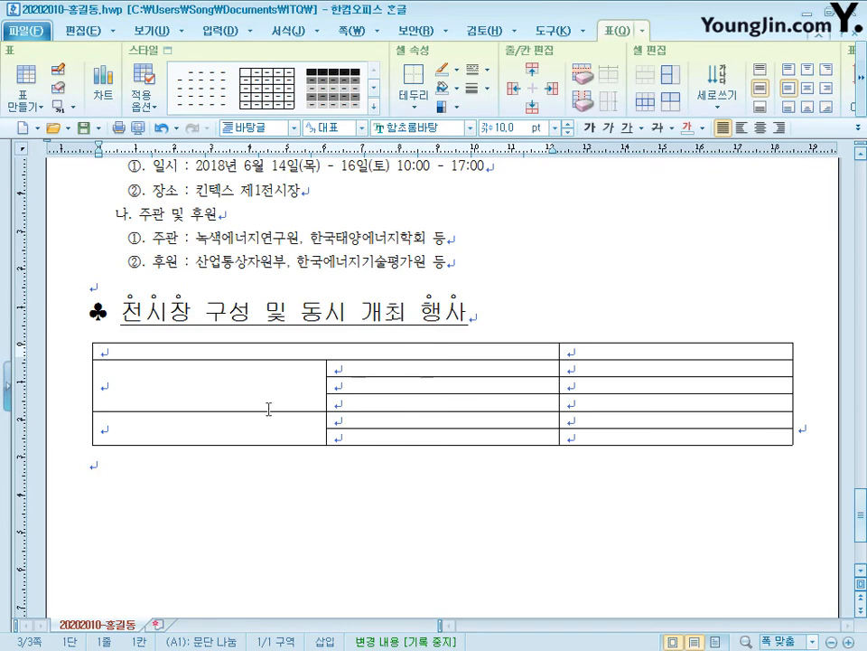
Set the font of all table cells to 돋움 and centre their text
drag(614, 353, 674, 438)
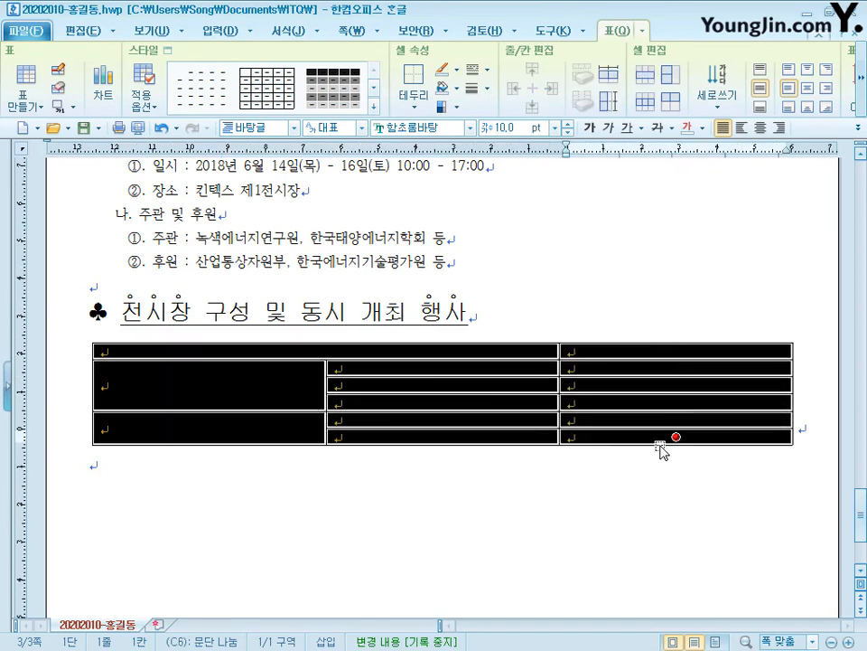
click(449, 129)
text(돋움)
key(Return)
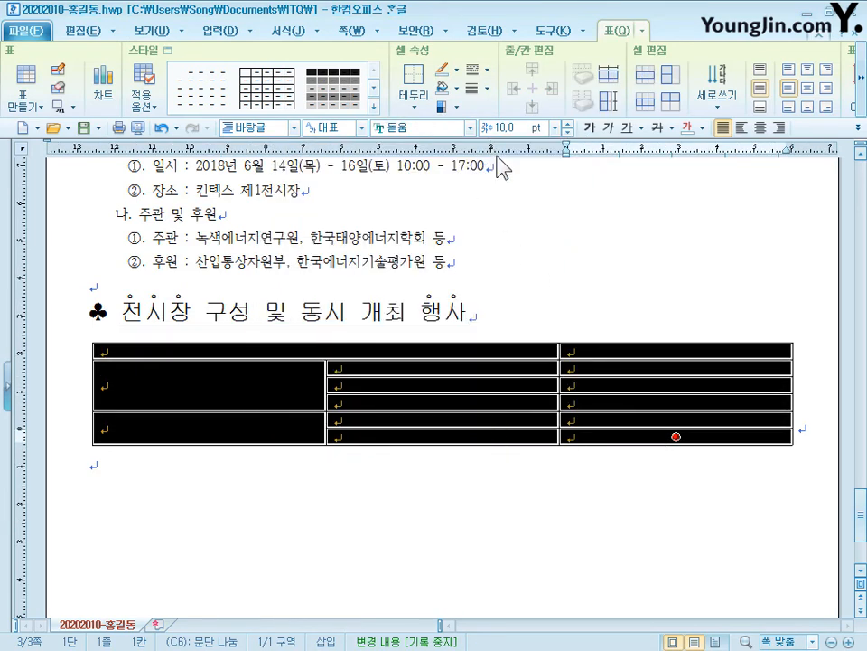
click(761, 127)
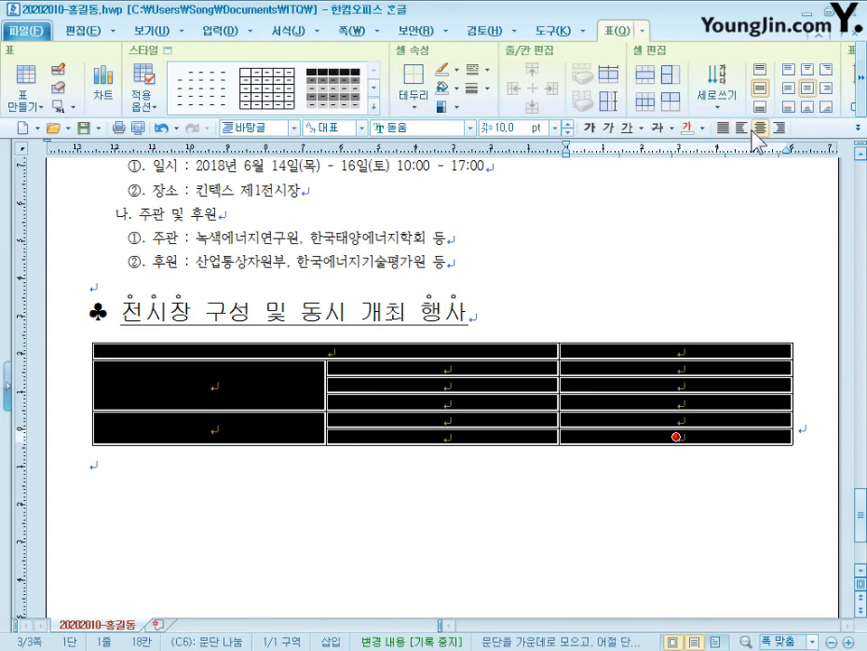
key(Escape)
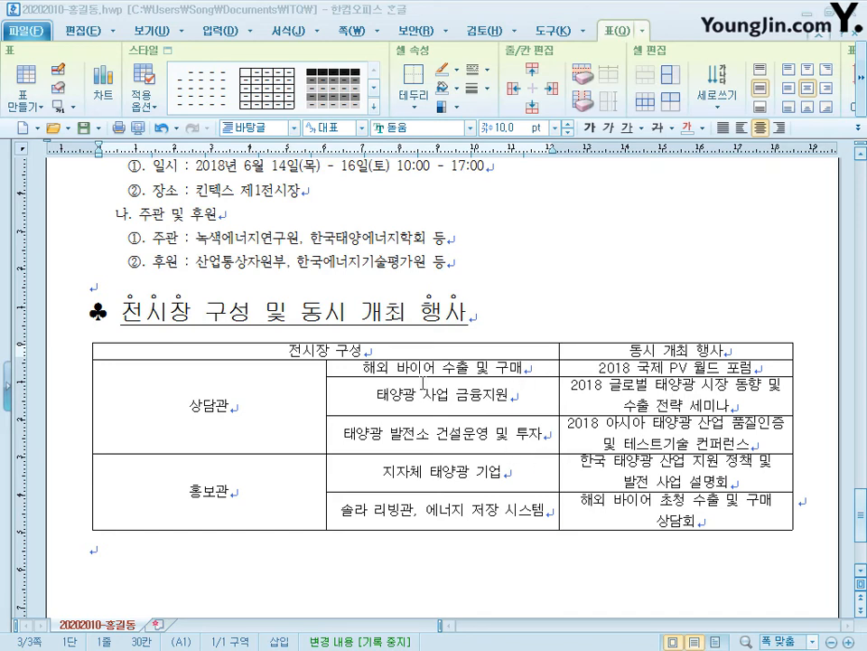
Narrow the '상담관' and '홍보관' column and widen the '동시 개최 행사' column so each entry fits on one line
drag(327, 398, 169, 390)
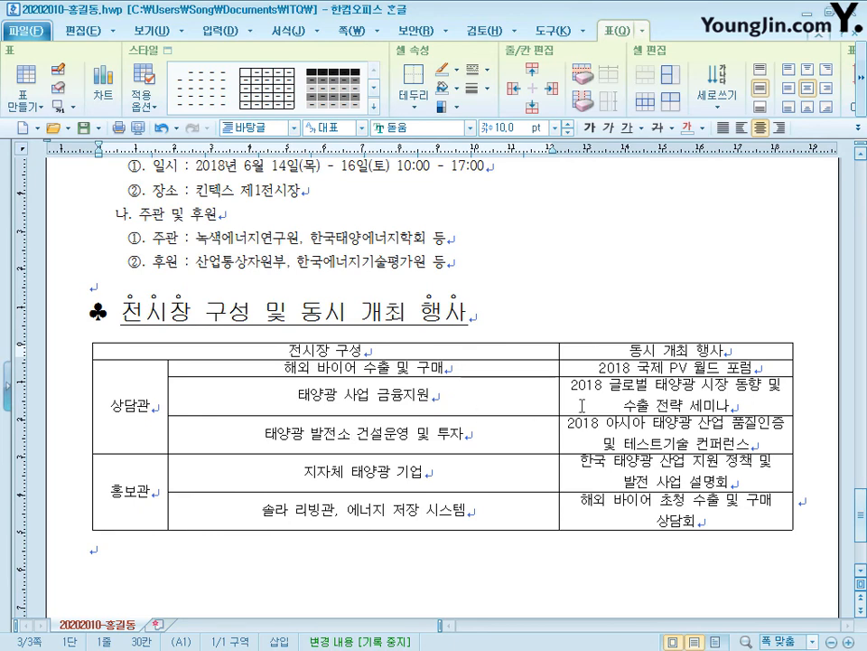
drag(561, 388, 394, 388)
Fill the table's header row with a linear gradient from white to yellow, using the 왼쪽 대각선 type
drag(201, 351, 549, 345)
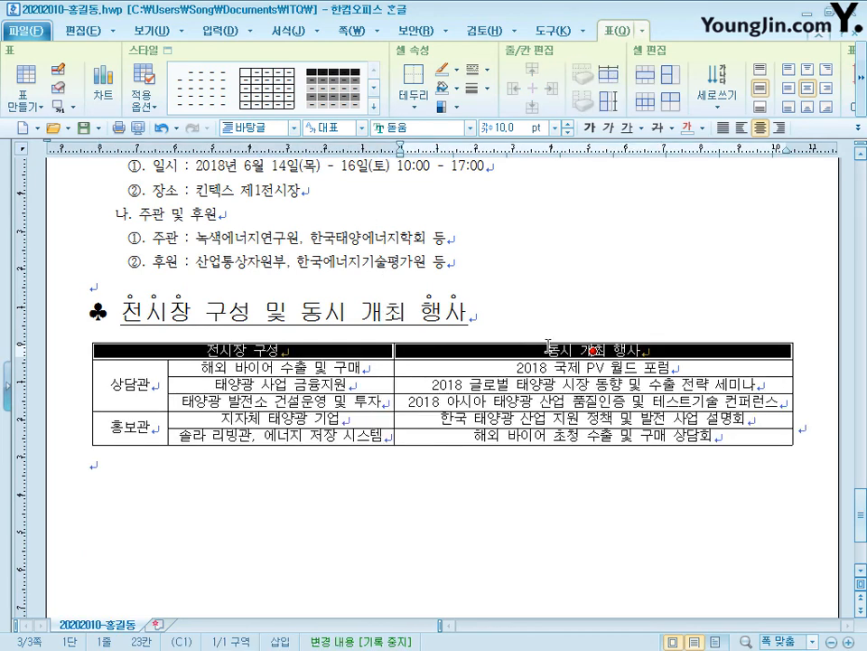
key(c)
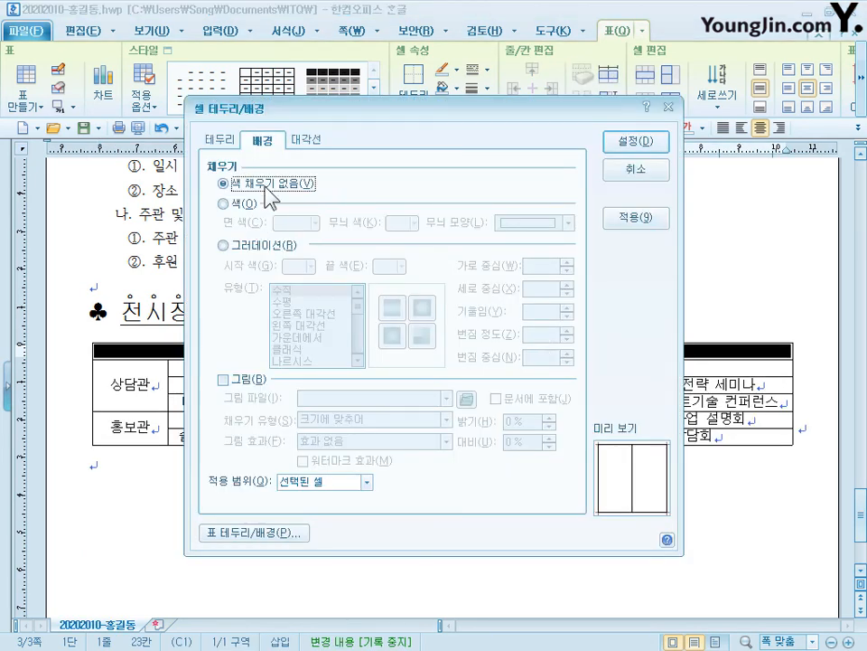
click(282, 245)
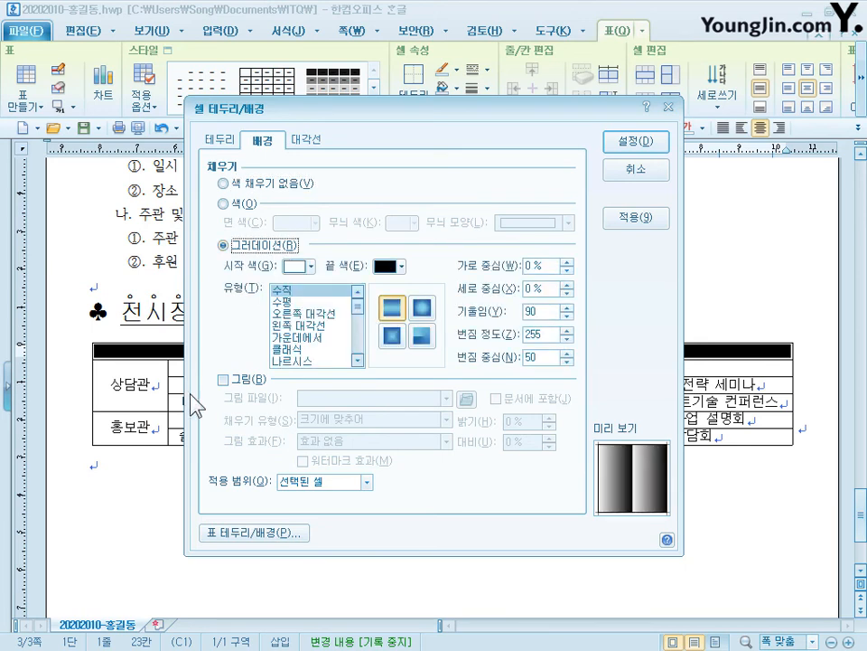
click(402, 265)
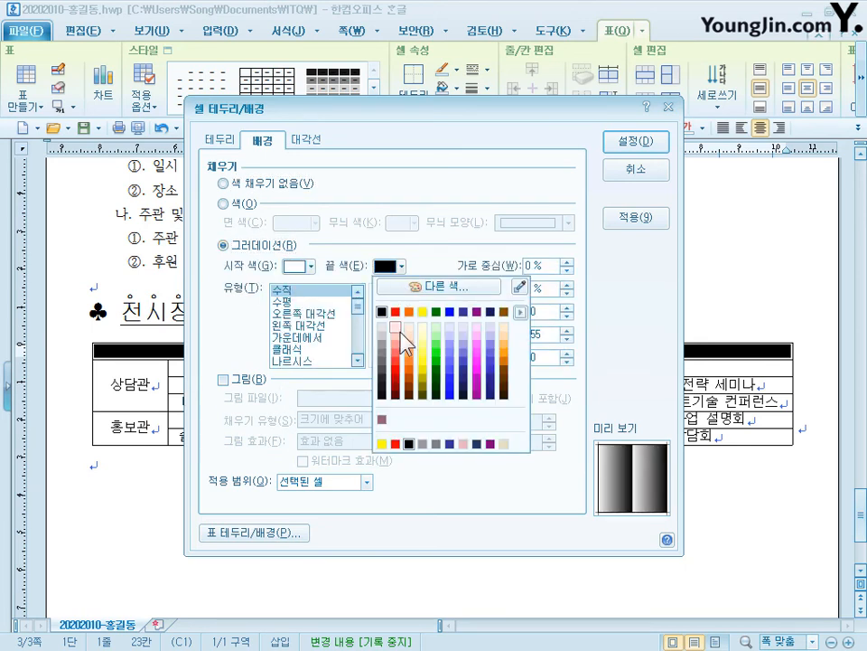
click(422, 312)
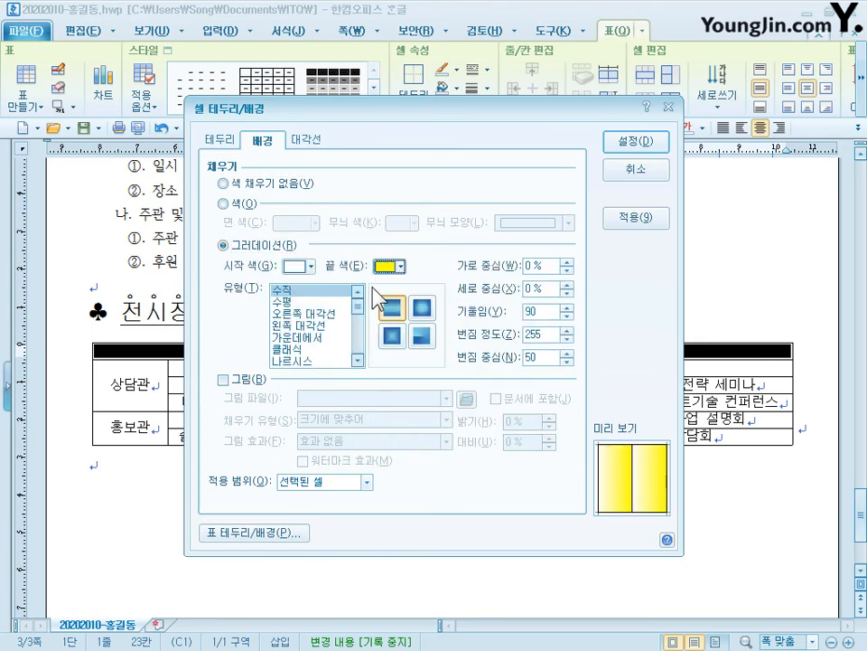
click(328, 325)
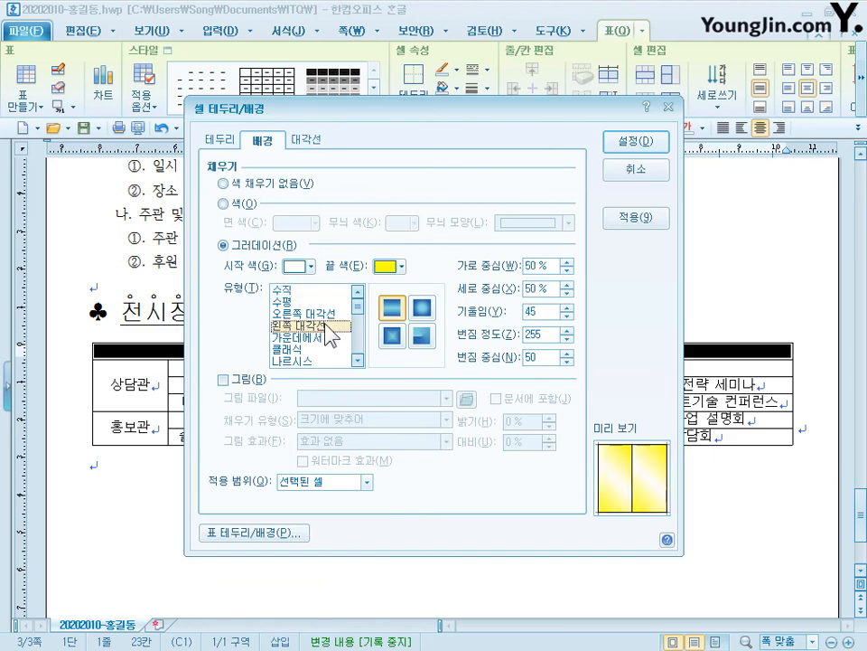
click(399, 312)
click(632, 143)
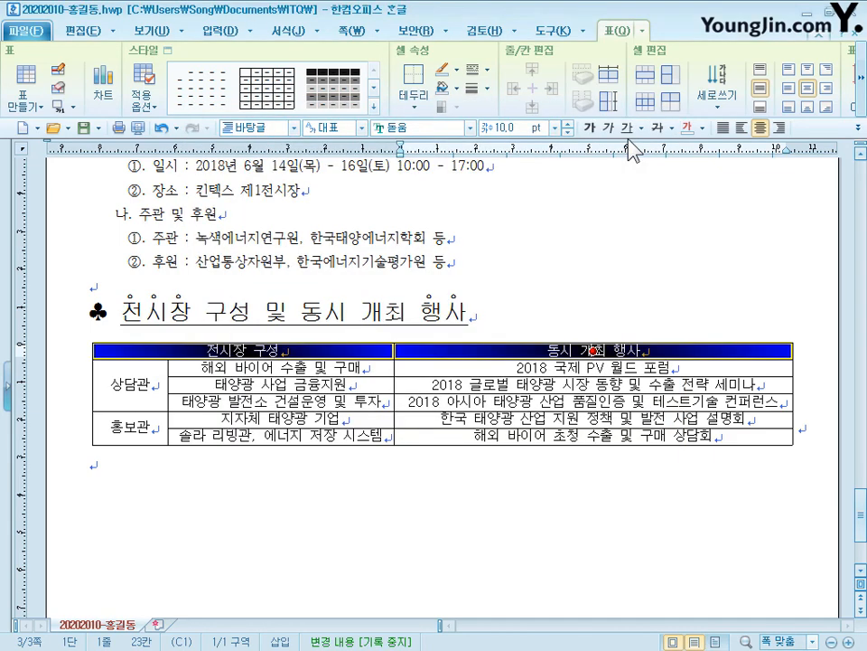
Apply 이중 실선 borders along the top and bottom edges of the table's header row
key(l)
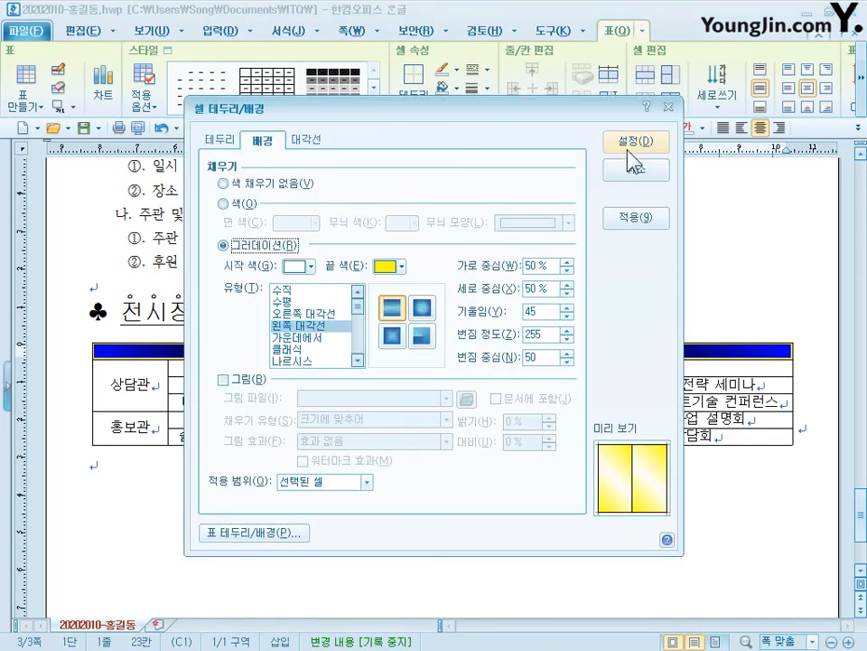
click(220, 140)
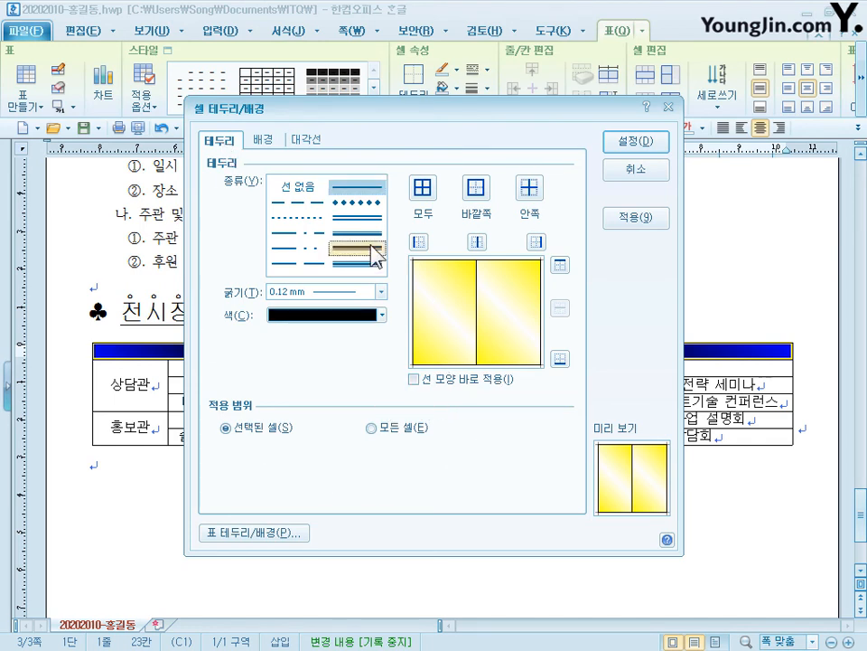
click(359, 217)
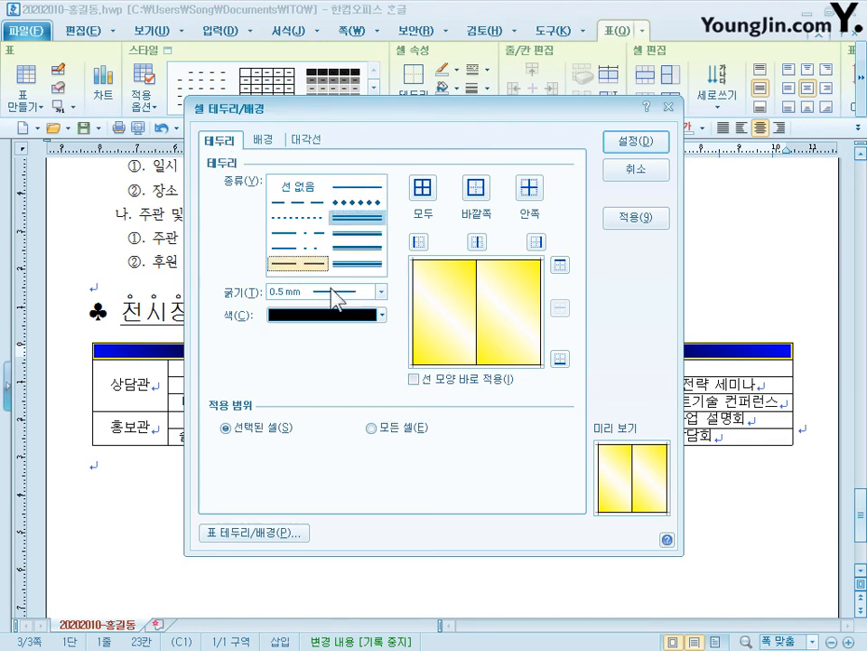
click(560, 265)
click(560, 358)
click(638, 141)
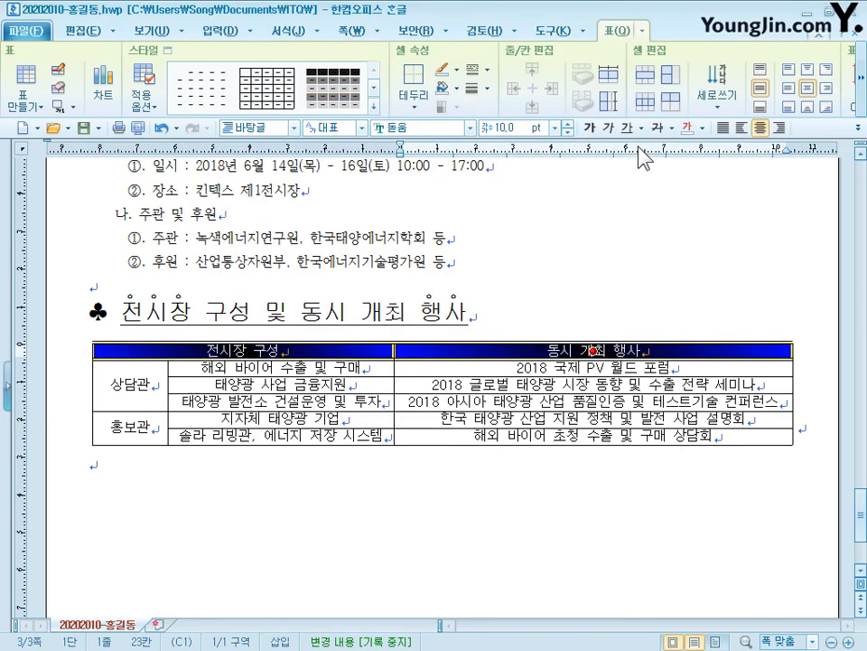
Give the whole table an 이중 실선 bottom border and set its left and right outer borders to 선 없음
drag(193, 352, 670, 437)
key(l)
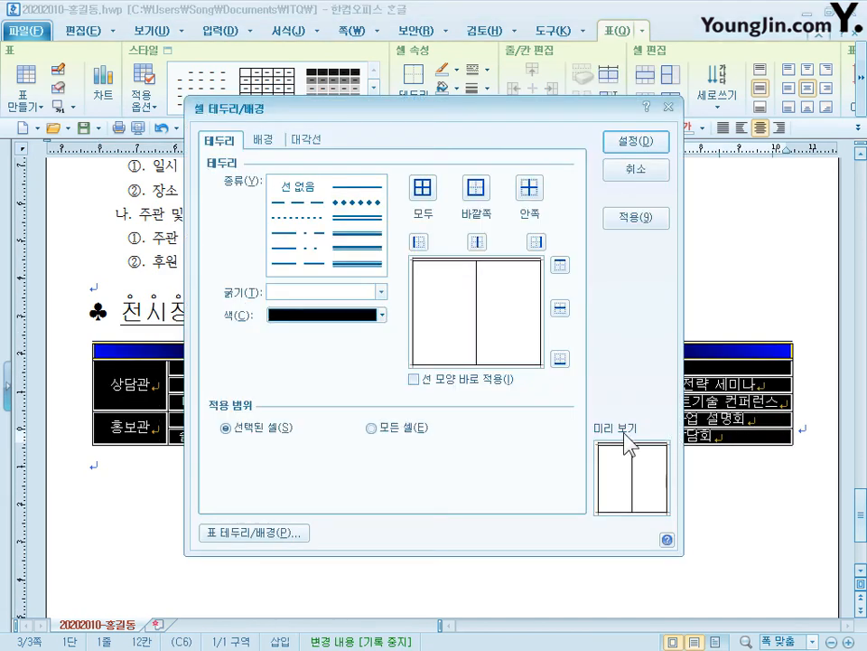
click(357, 218)
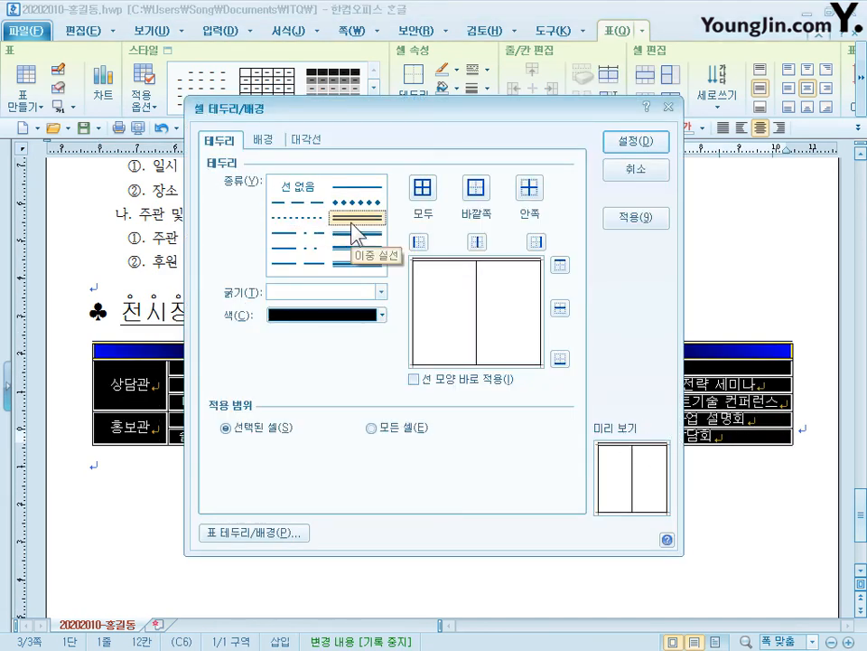
click(560, 359)
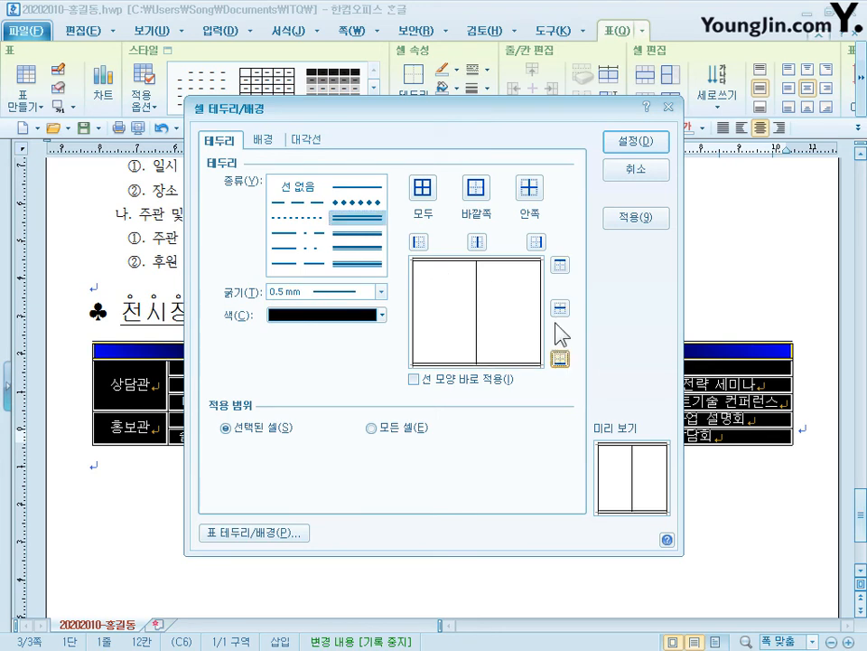
click(307, 190)
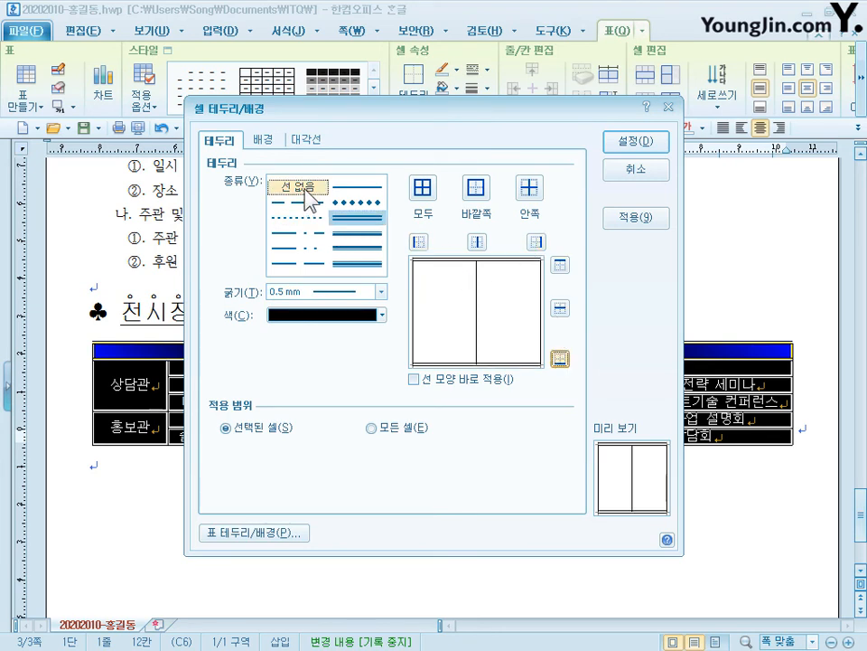
click(419, 242)
click(537, 242)
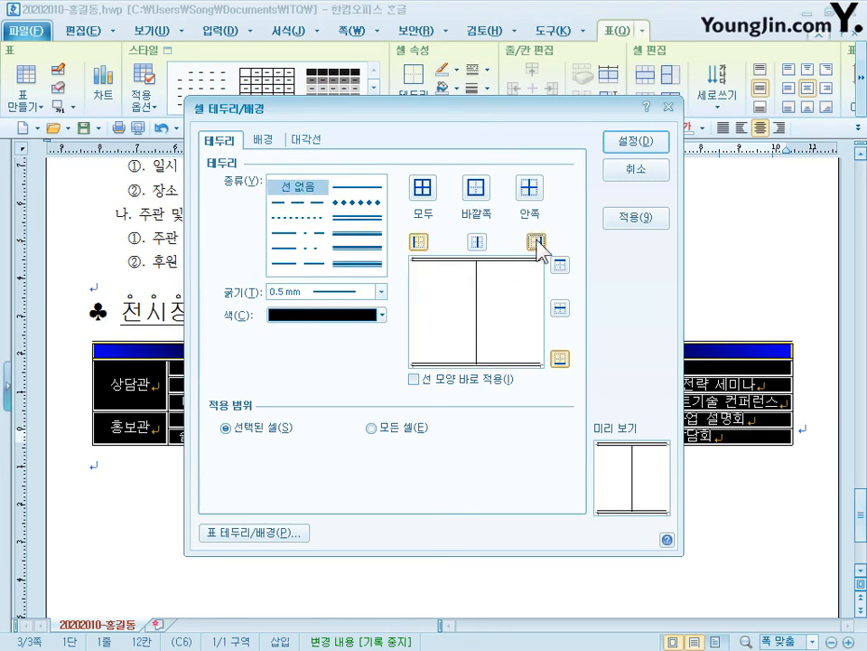
click(664, 143)
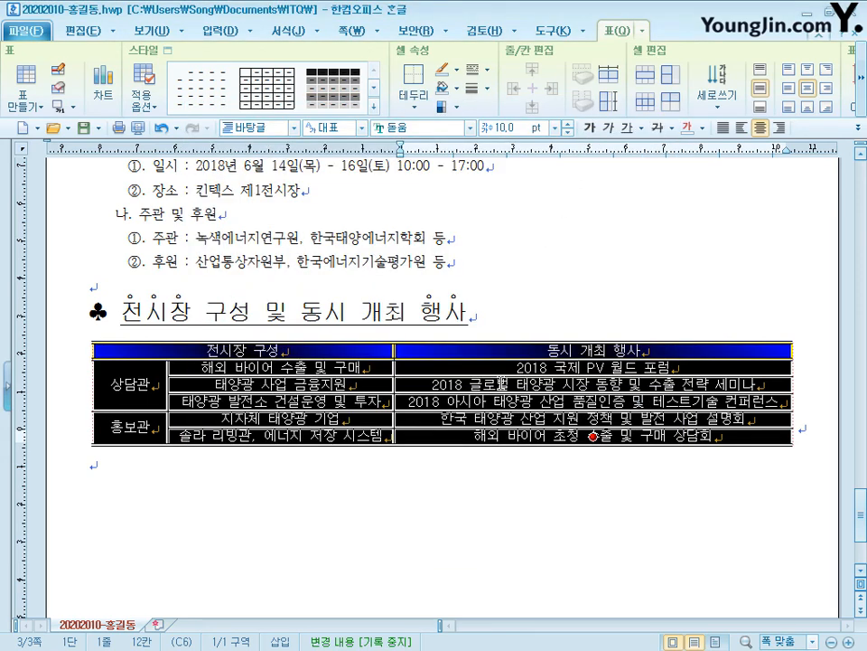
Increase the height of all table rows evenly
key(ctrl+Down)
key(ctrl+Down)
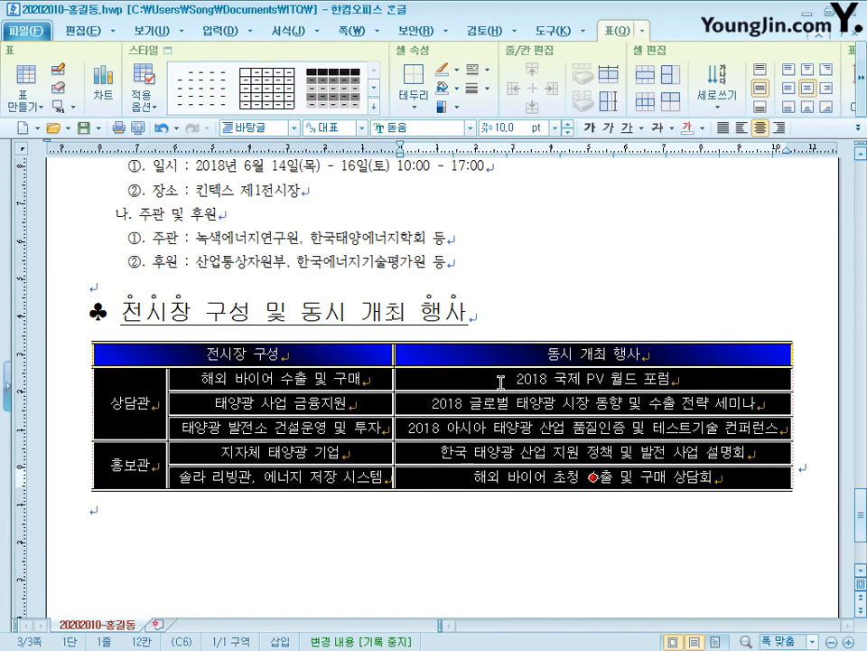
click(450, 473)
drag(314, 358, 443, 358)
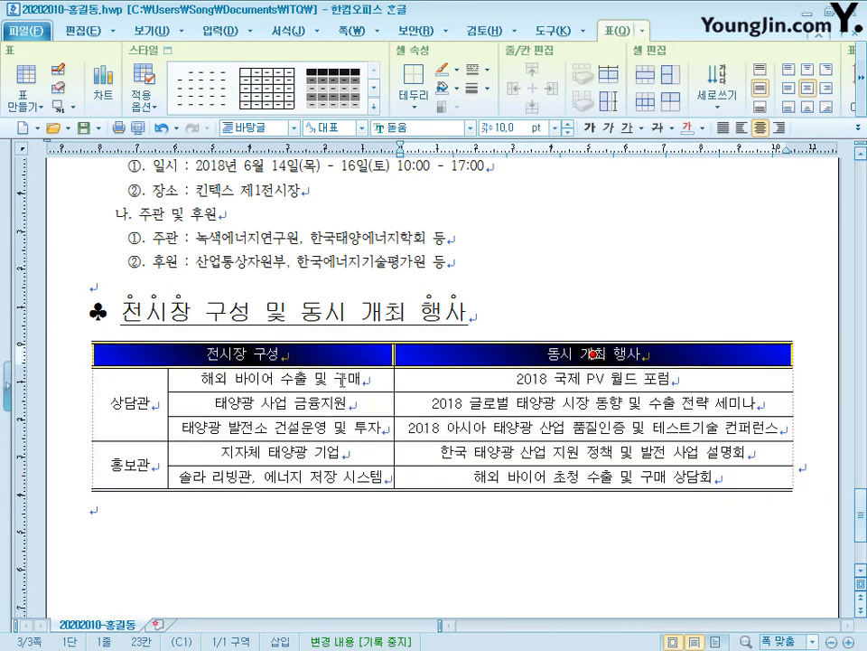
drag(344, 374, 447, 382)
drag(377, 408, 549, 409)
drag(368, 434, 506, 433)
drag(361, 474, 530, 463)
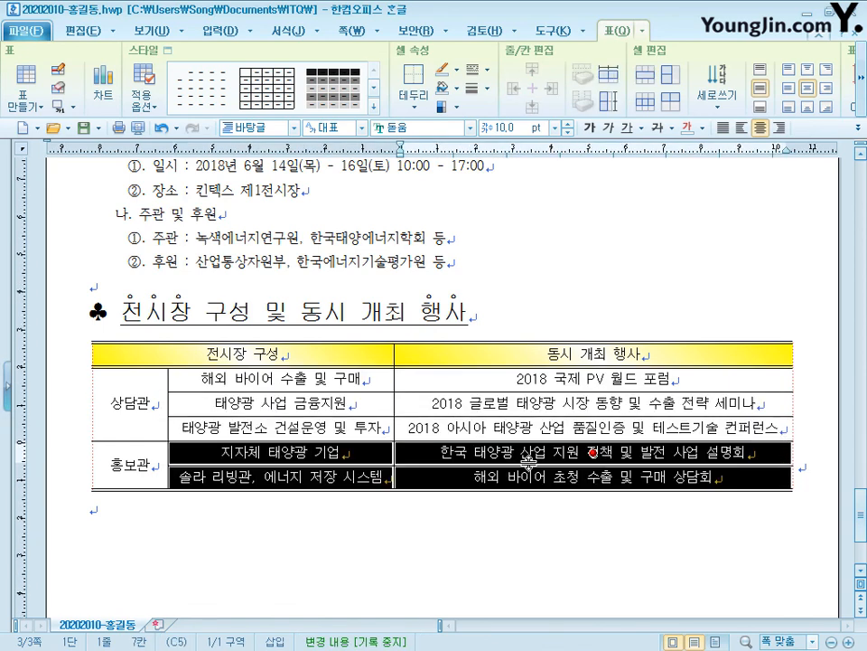
click(192, 515)
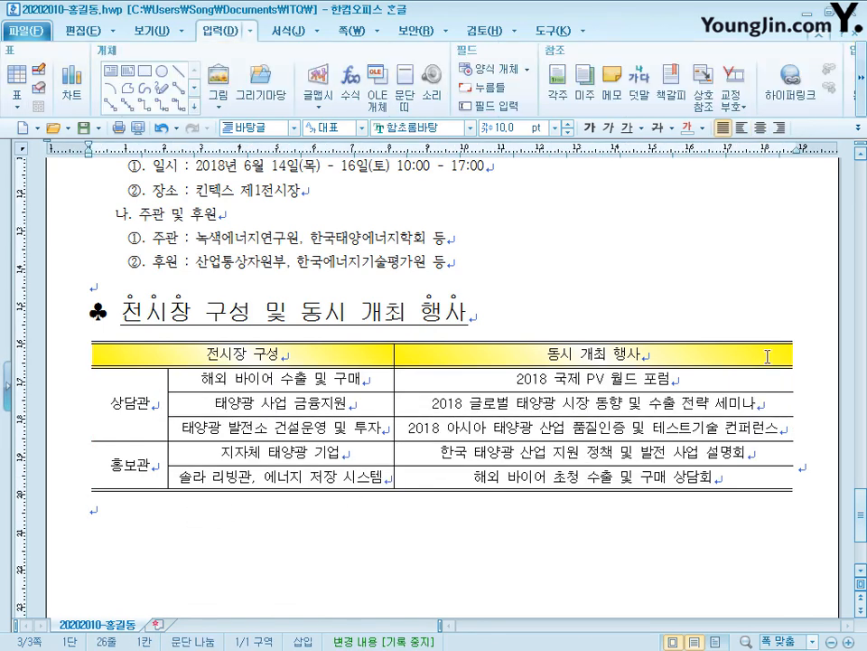
Centre the paragraph that holds the table and enter '2018 엑스포 솔라 전시사무국' on a new line below it
click(810, 468)
click(760, 129)
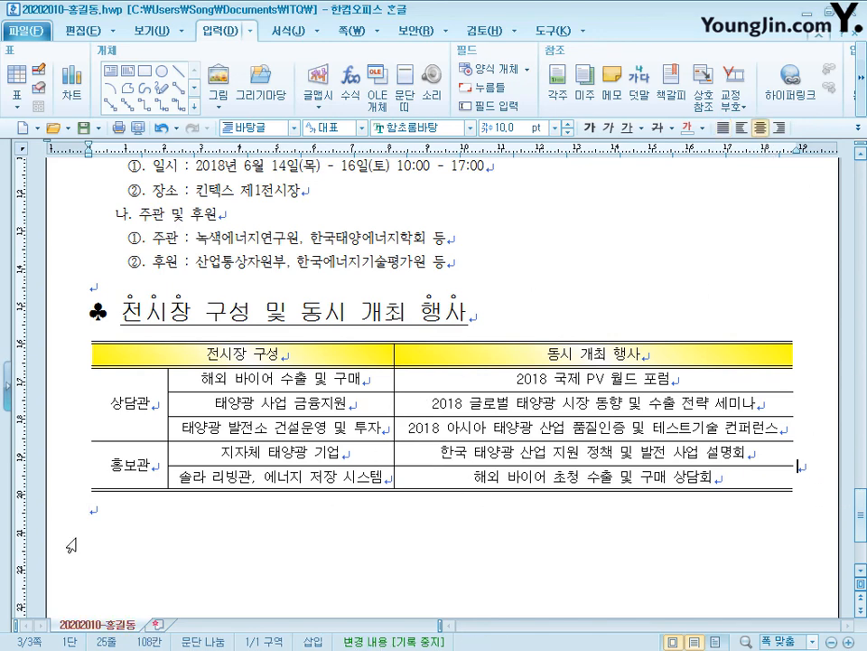
scroll(109, 506, down, 2)
click(150, 496)
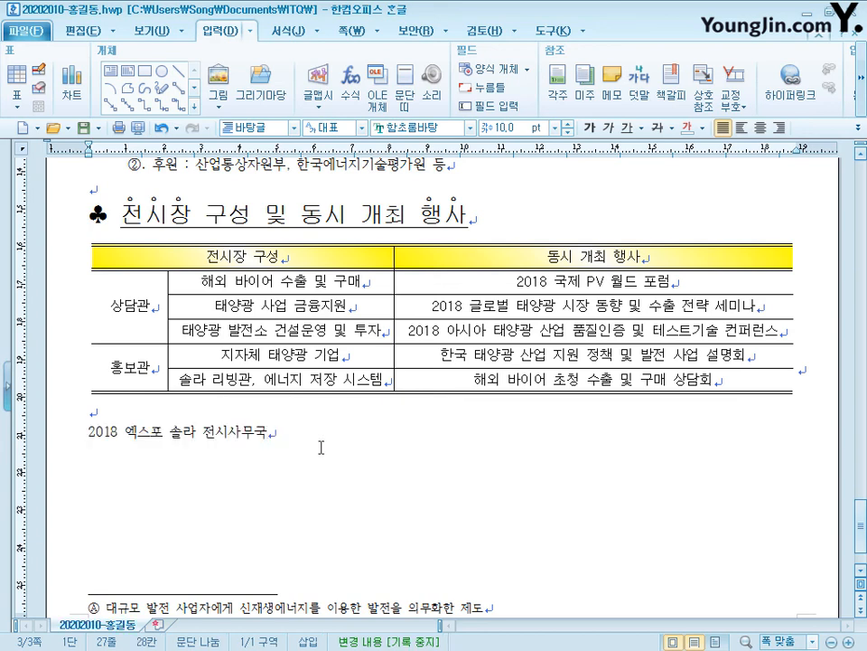
Format '2018 엑스포 솔라 전시사무국' as bold 궁서, 24 pt, with 95% character width (장평), and right-align it
drag(321, 438, 75, 445)
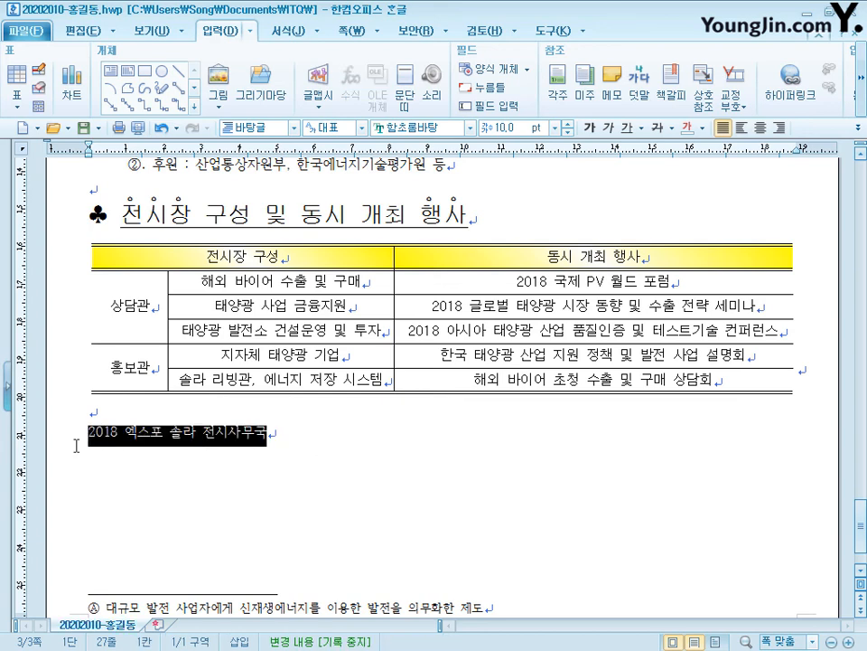
right_click(214, 441)
click(307, 199)
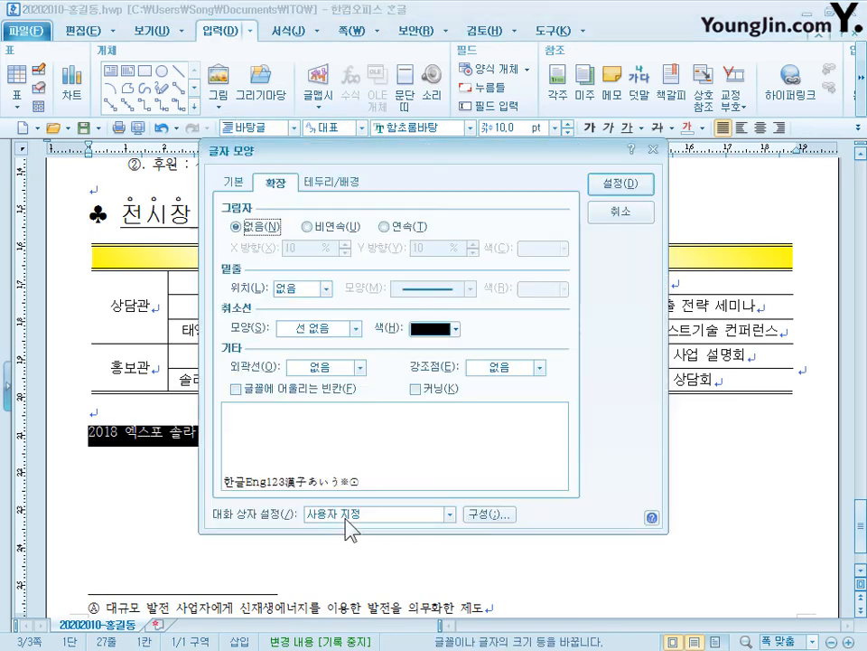
text(궁서)
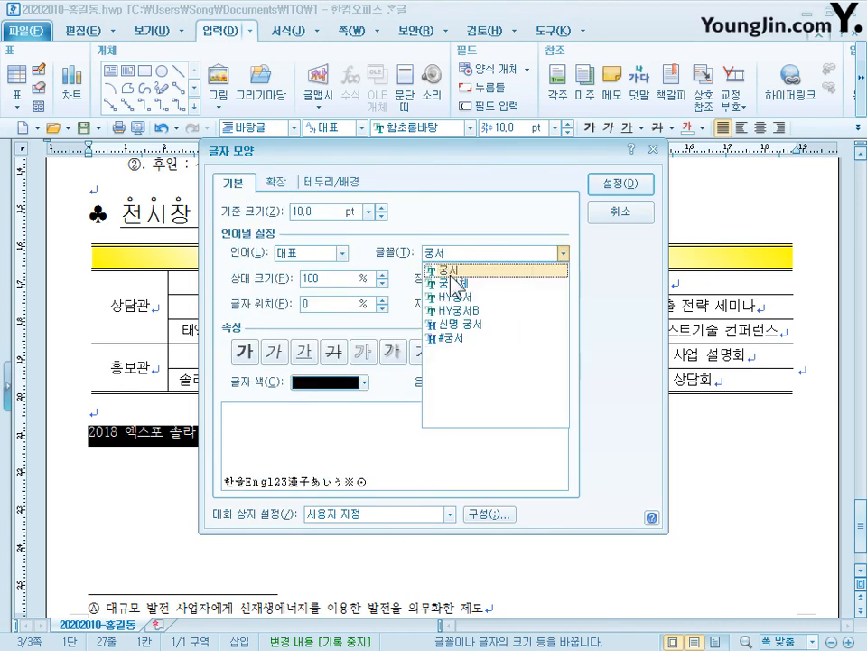
click(339, 211)
text(24)
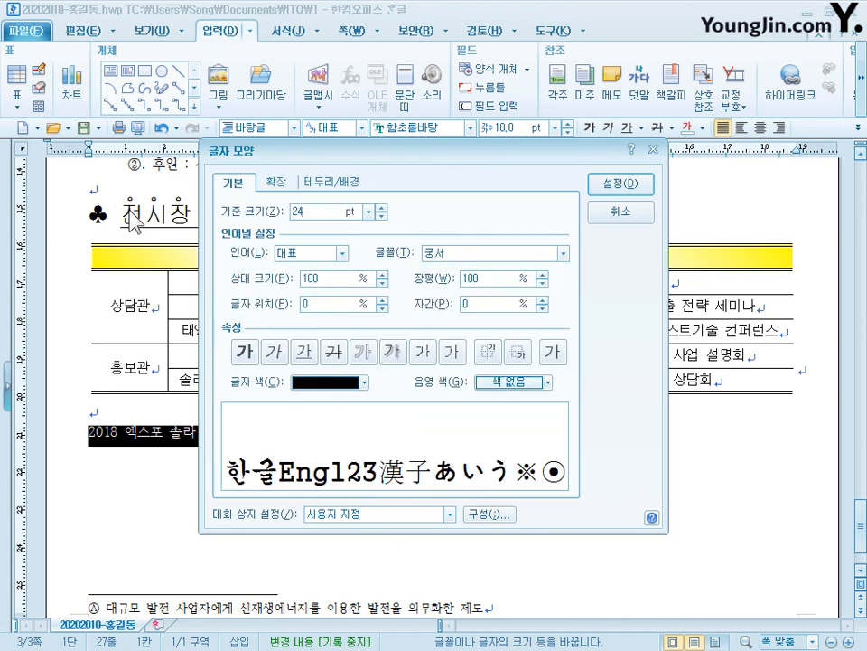
click(247, 358)
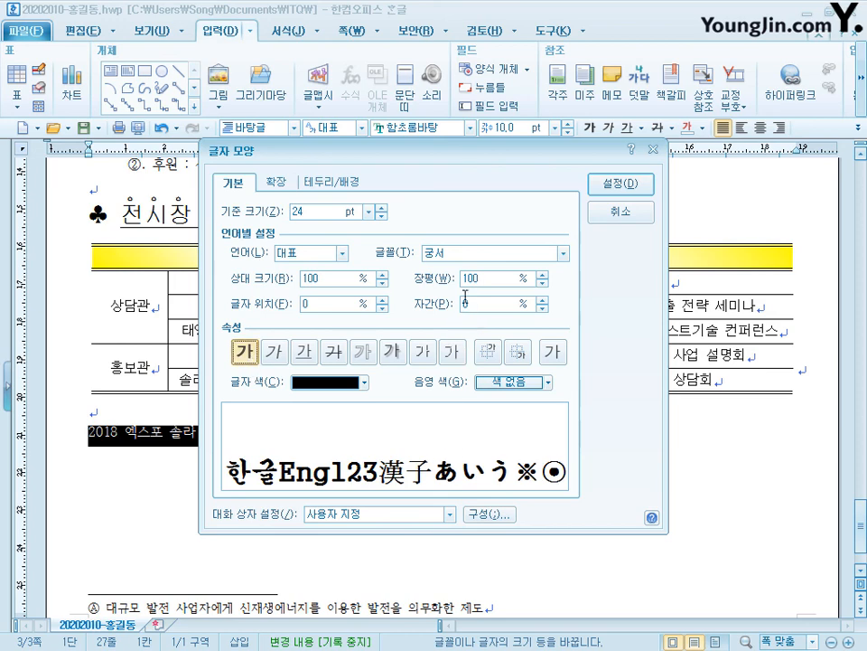
drag(488, 277, 357, 296)
text(95)
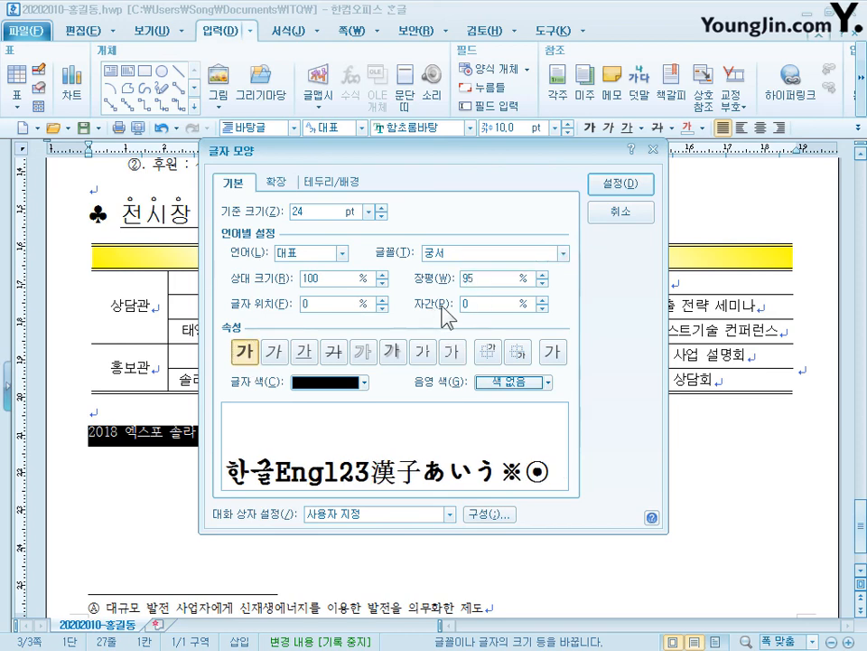
click(610, 185)
key(ctrl+shift+r)
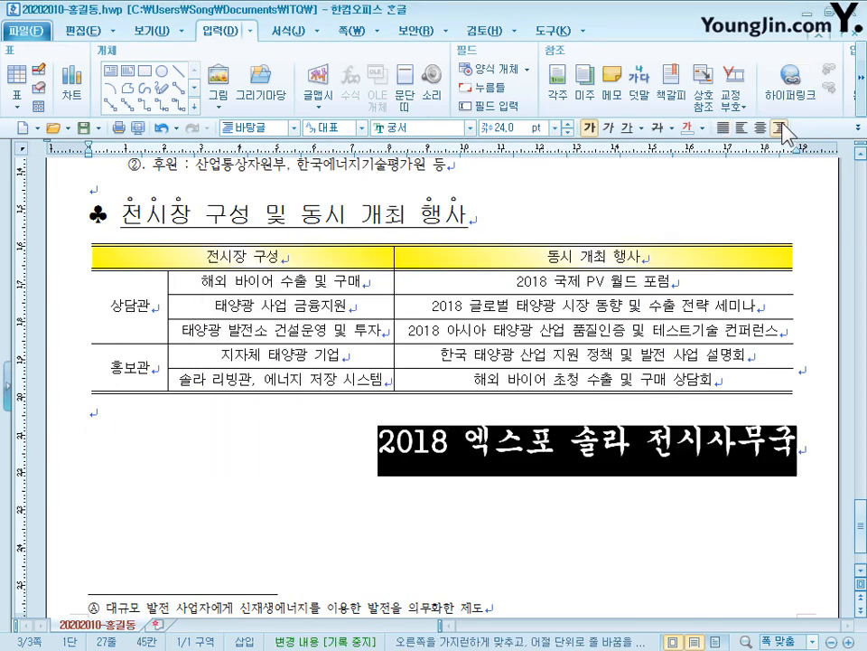
Insert page numbers at the page's bottom-right corner in the 가,나,다 format without dashes
click(108, 416)
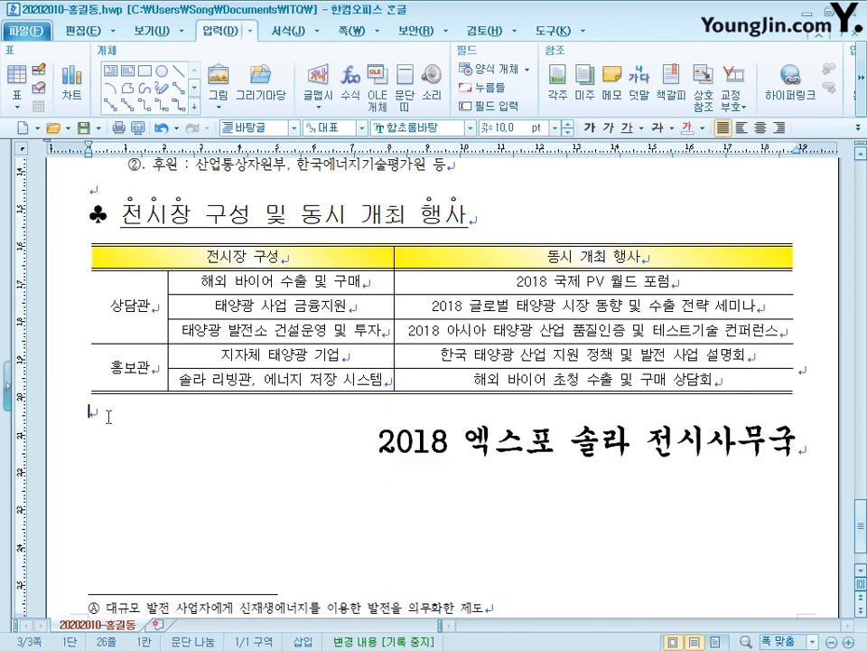
scroll(166, 412, down, 2)
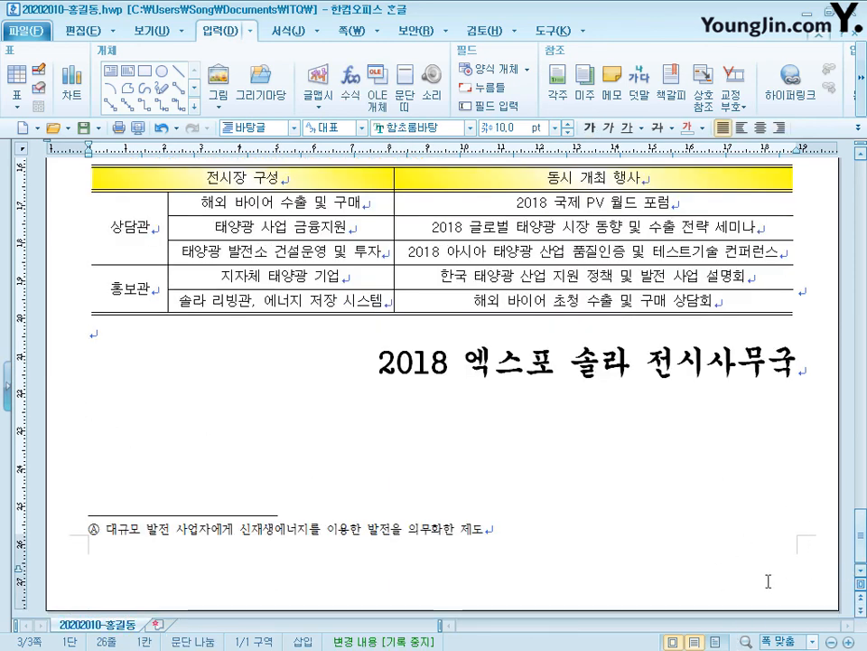
click(378, 27)
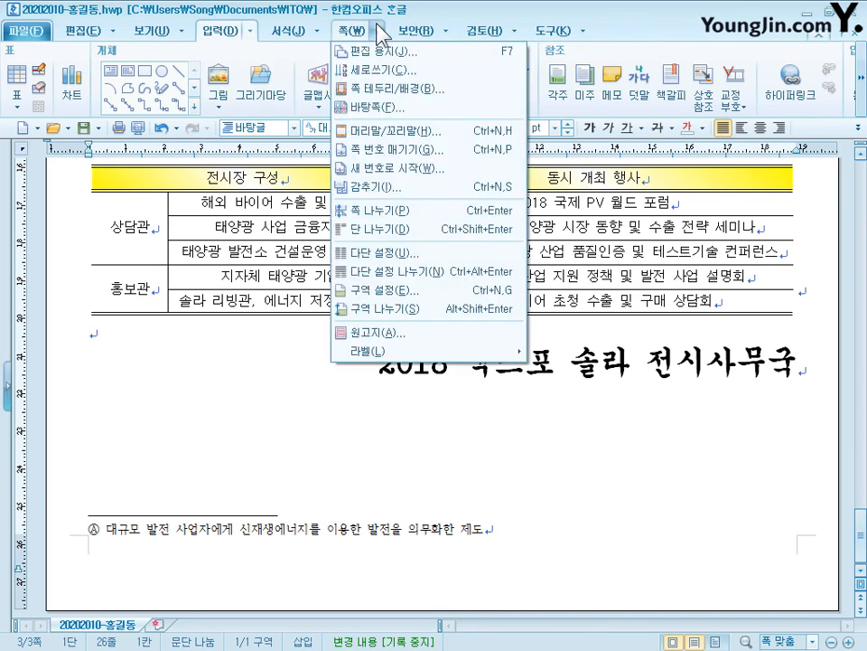
click(397, 149)
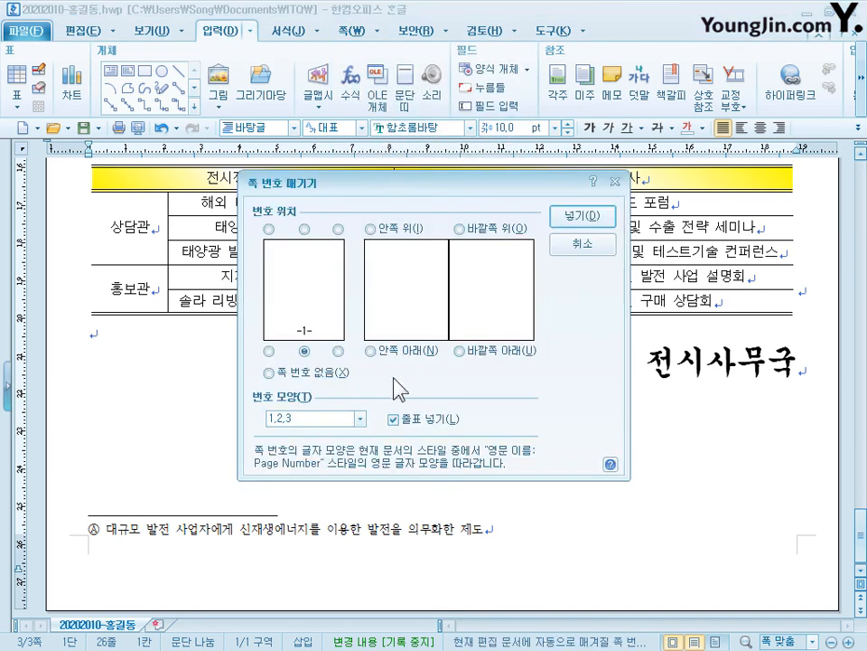
click(339, 351)
click(349, 421)
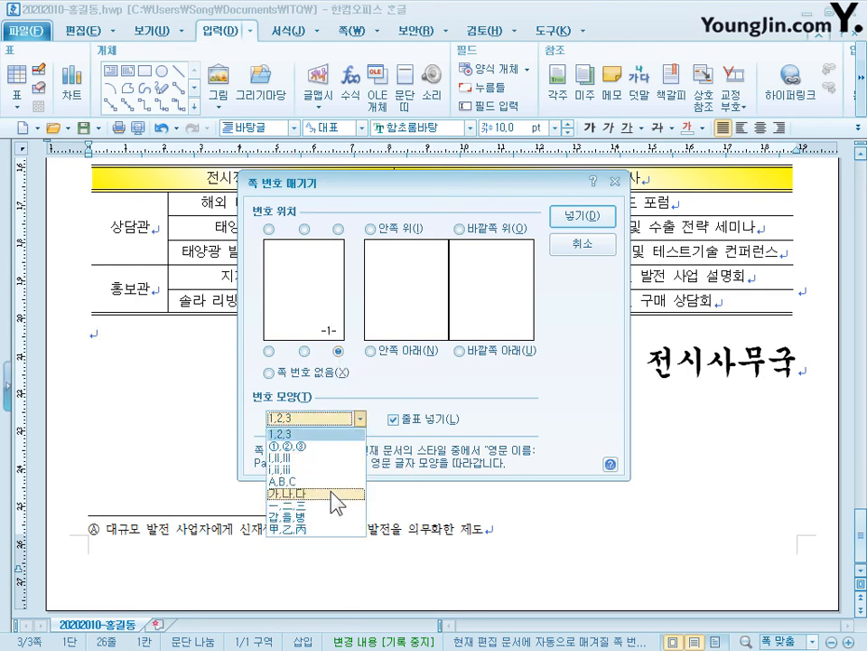
click(336, 499)
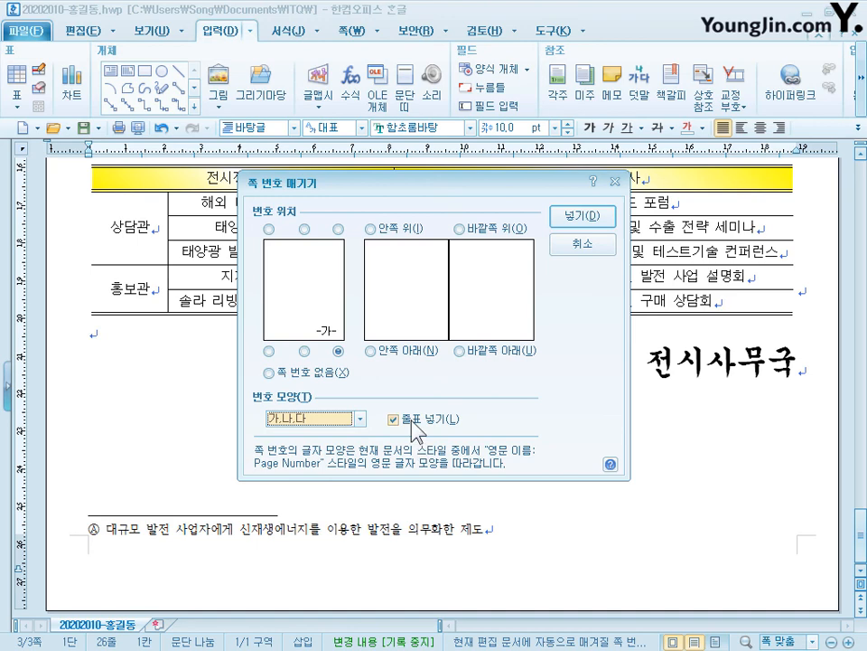
click(435, 421)
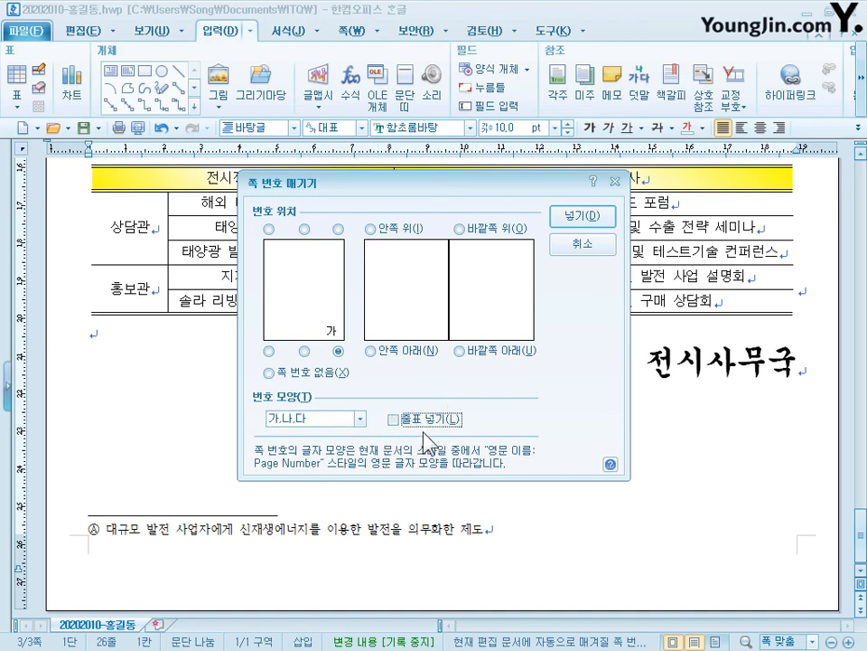
click(585, 217)
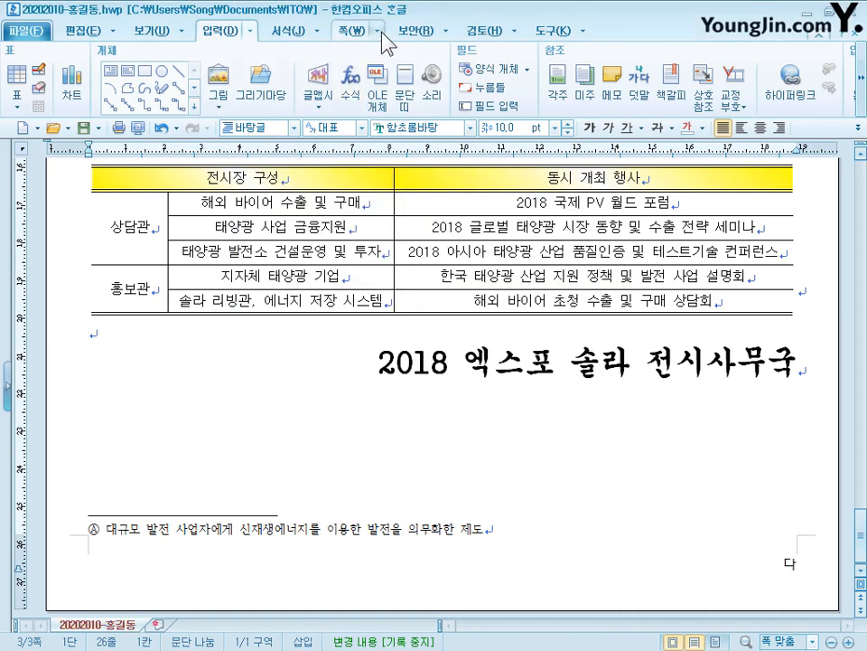
Restart the page numbering on this page with start number 5
click(381, 34)
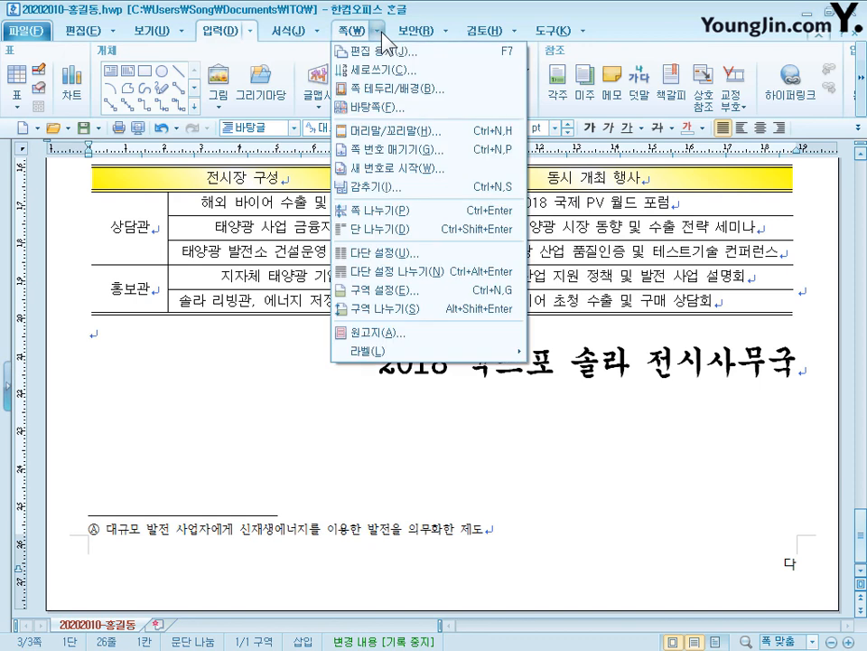
click(420, 172)
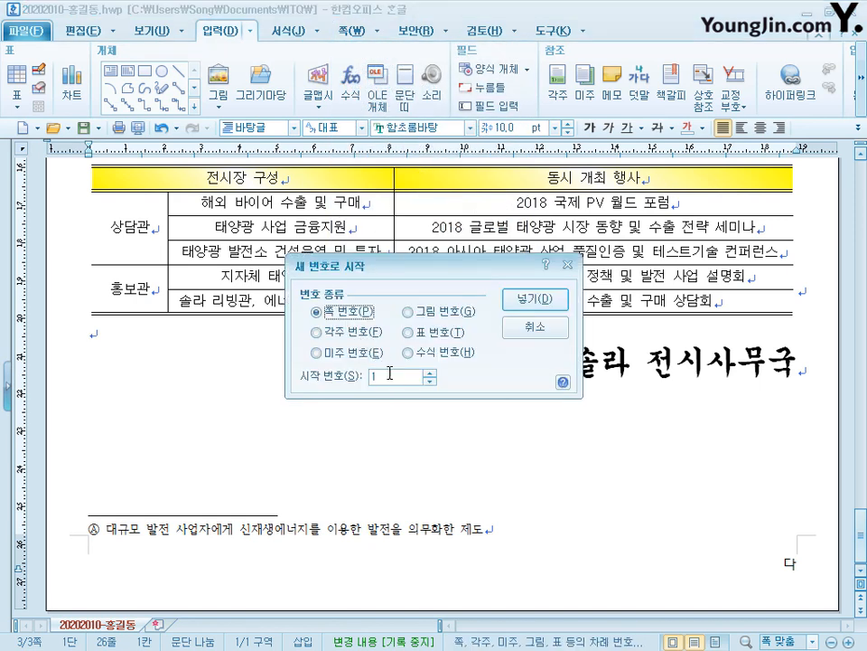
drag(389, 373, 314, 371)
text(5)
click(533, 298)
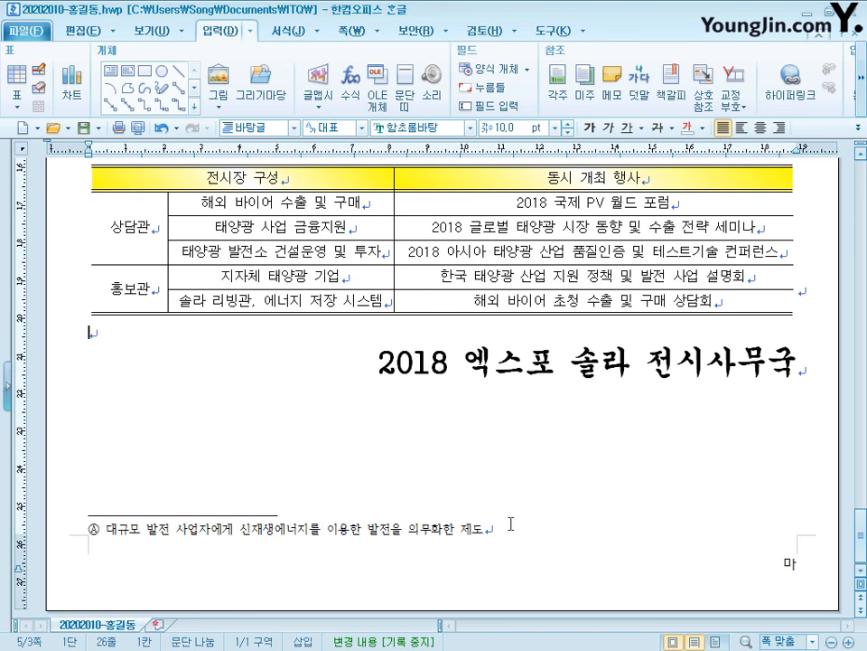
scroll(511, 524, up, 3)
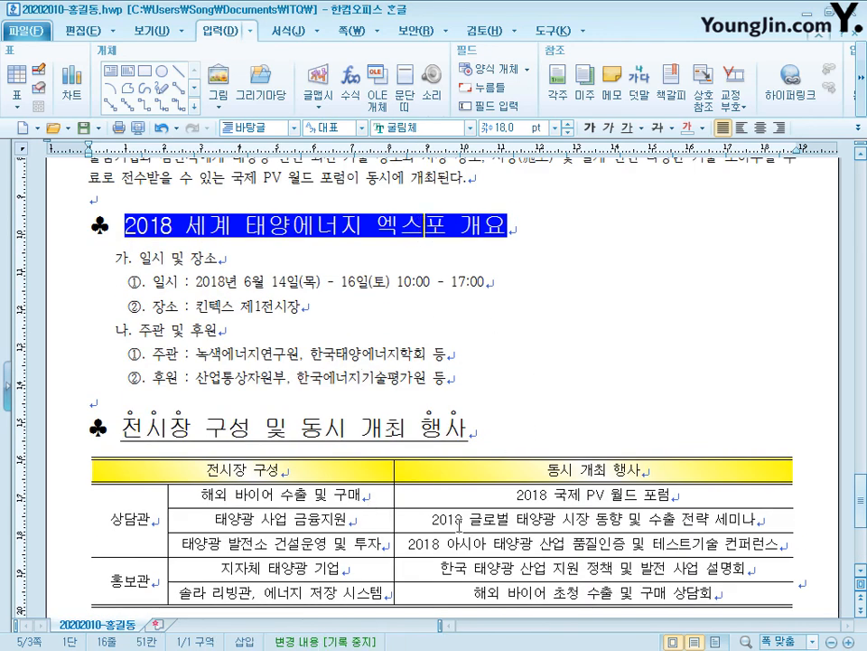
scroll(459, 524, up, 3)
scroll(459, 524, up, 4)
click(352, 404)
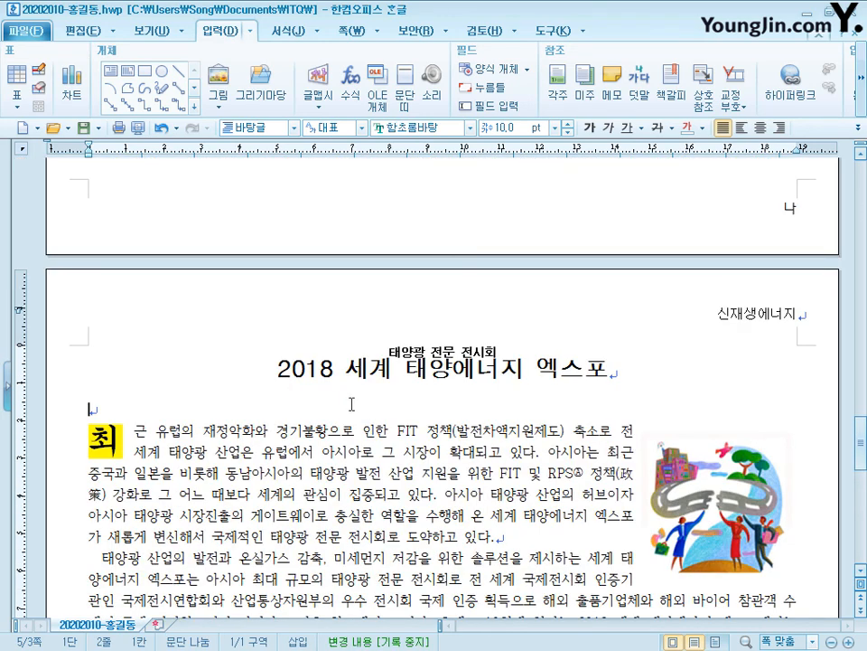